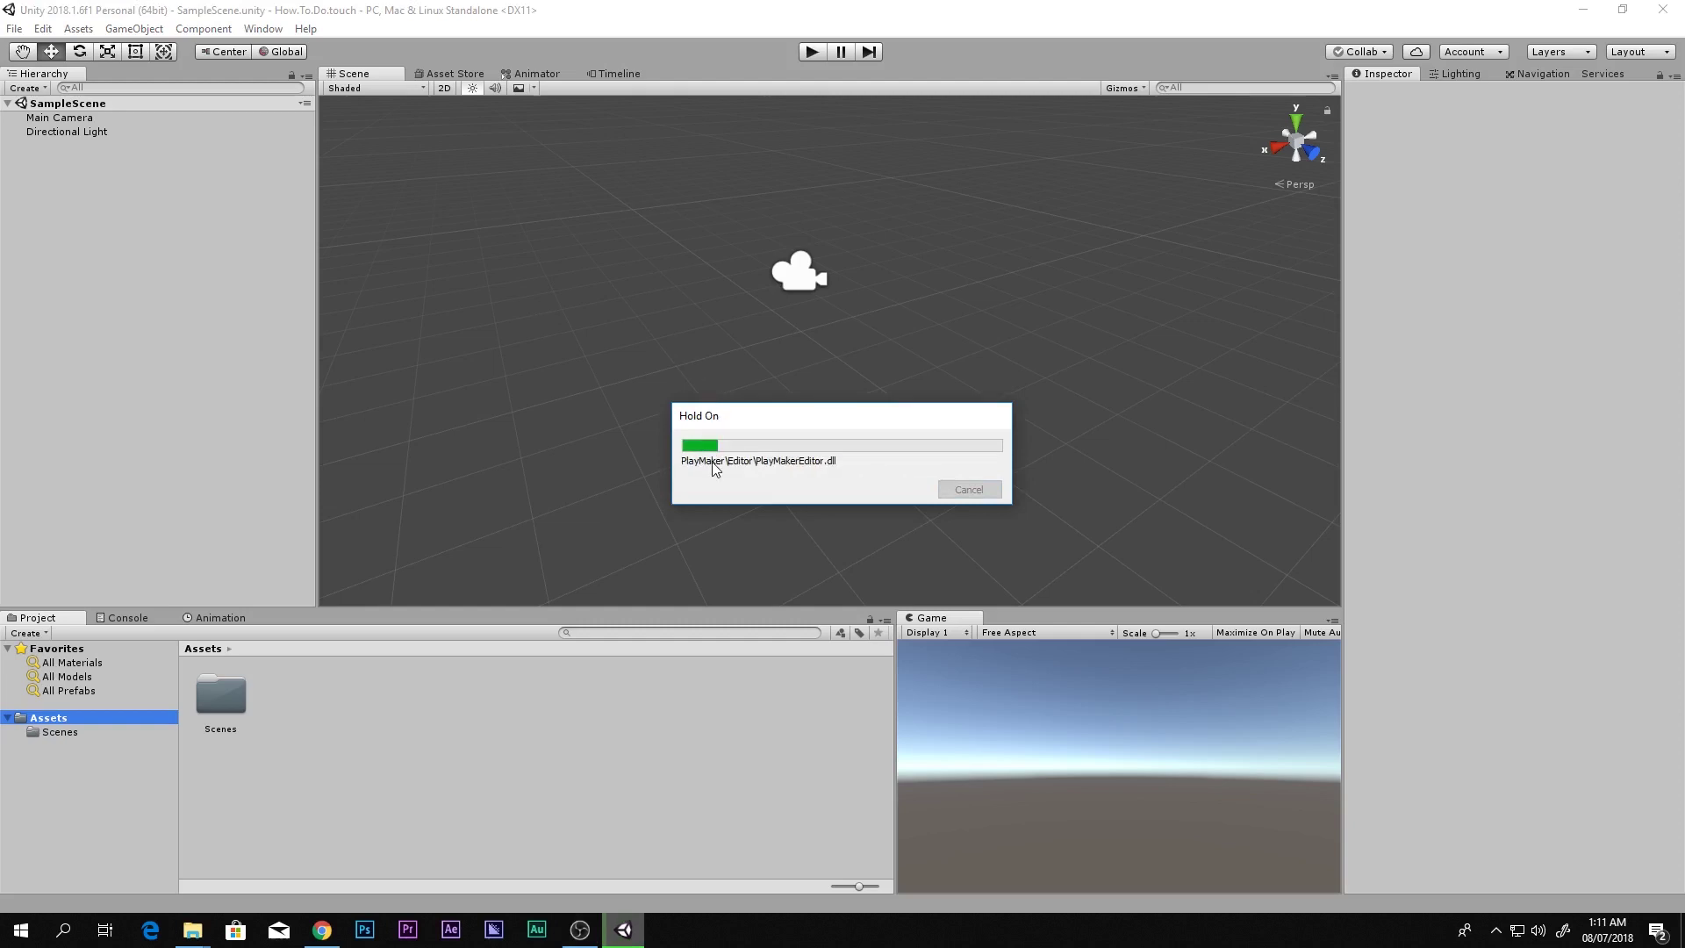
Switch to Chrome, open the channel's dancing line tutorial video, and follow the description's link about downloading Playmaker for free.
left_click(322, 929)
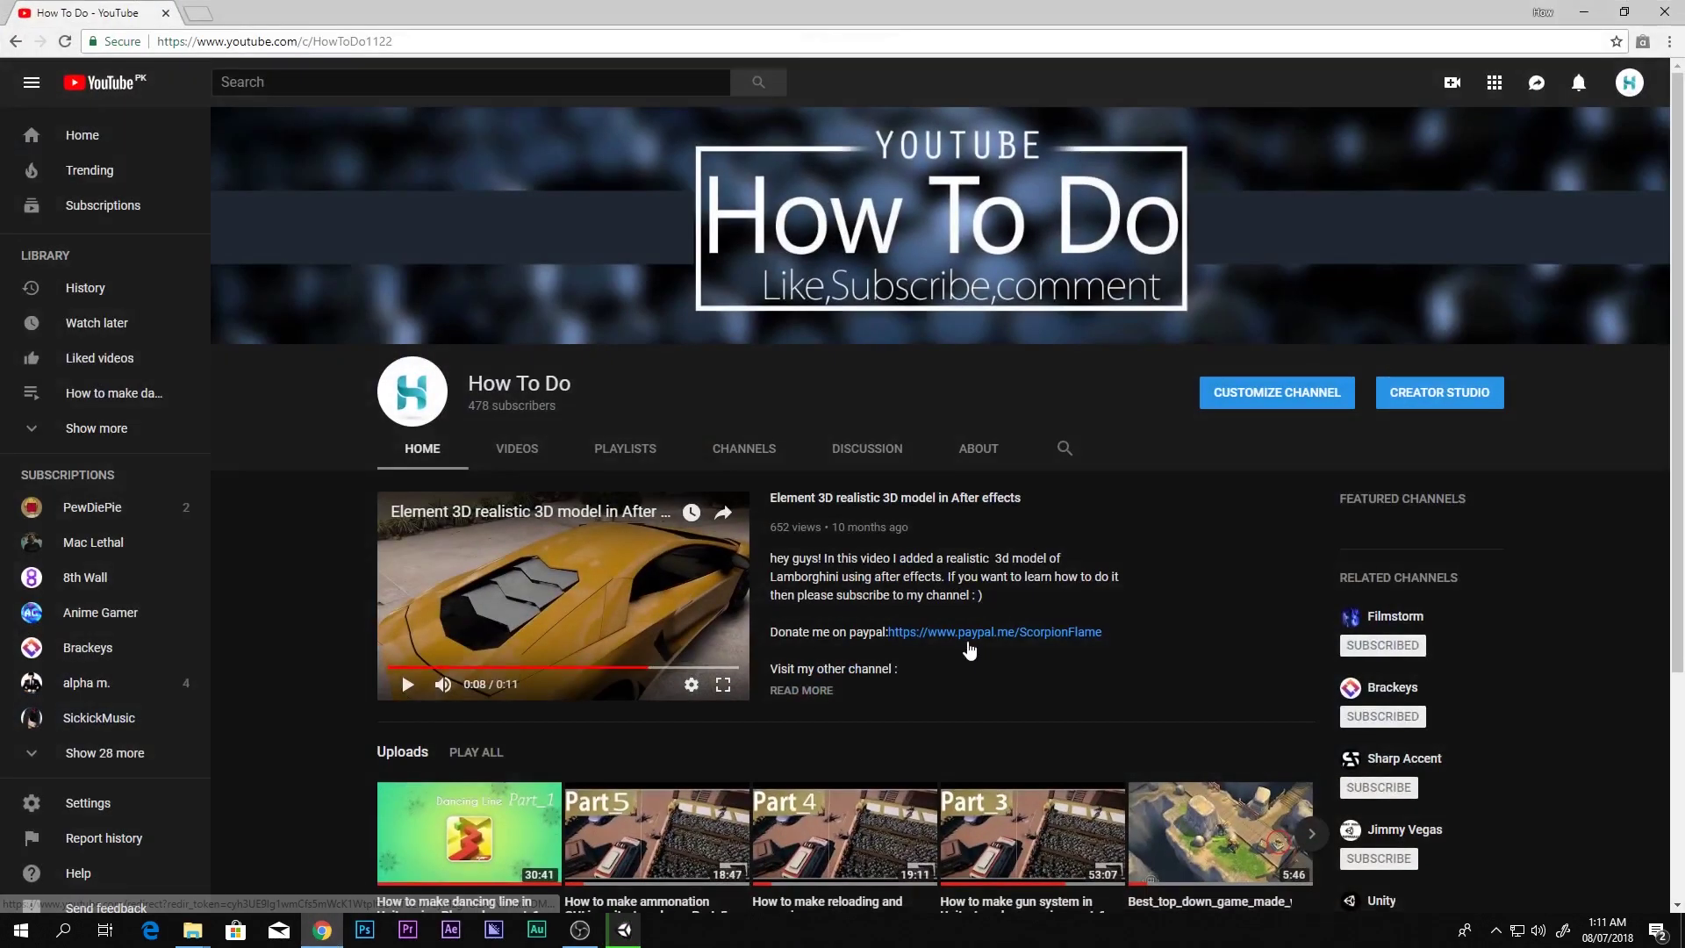
left_click(469, 832)
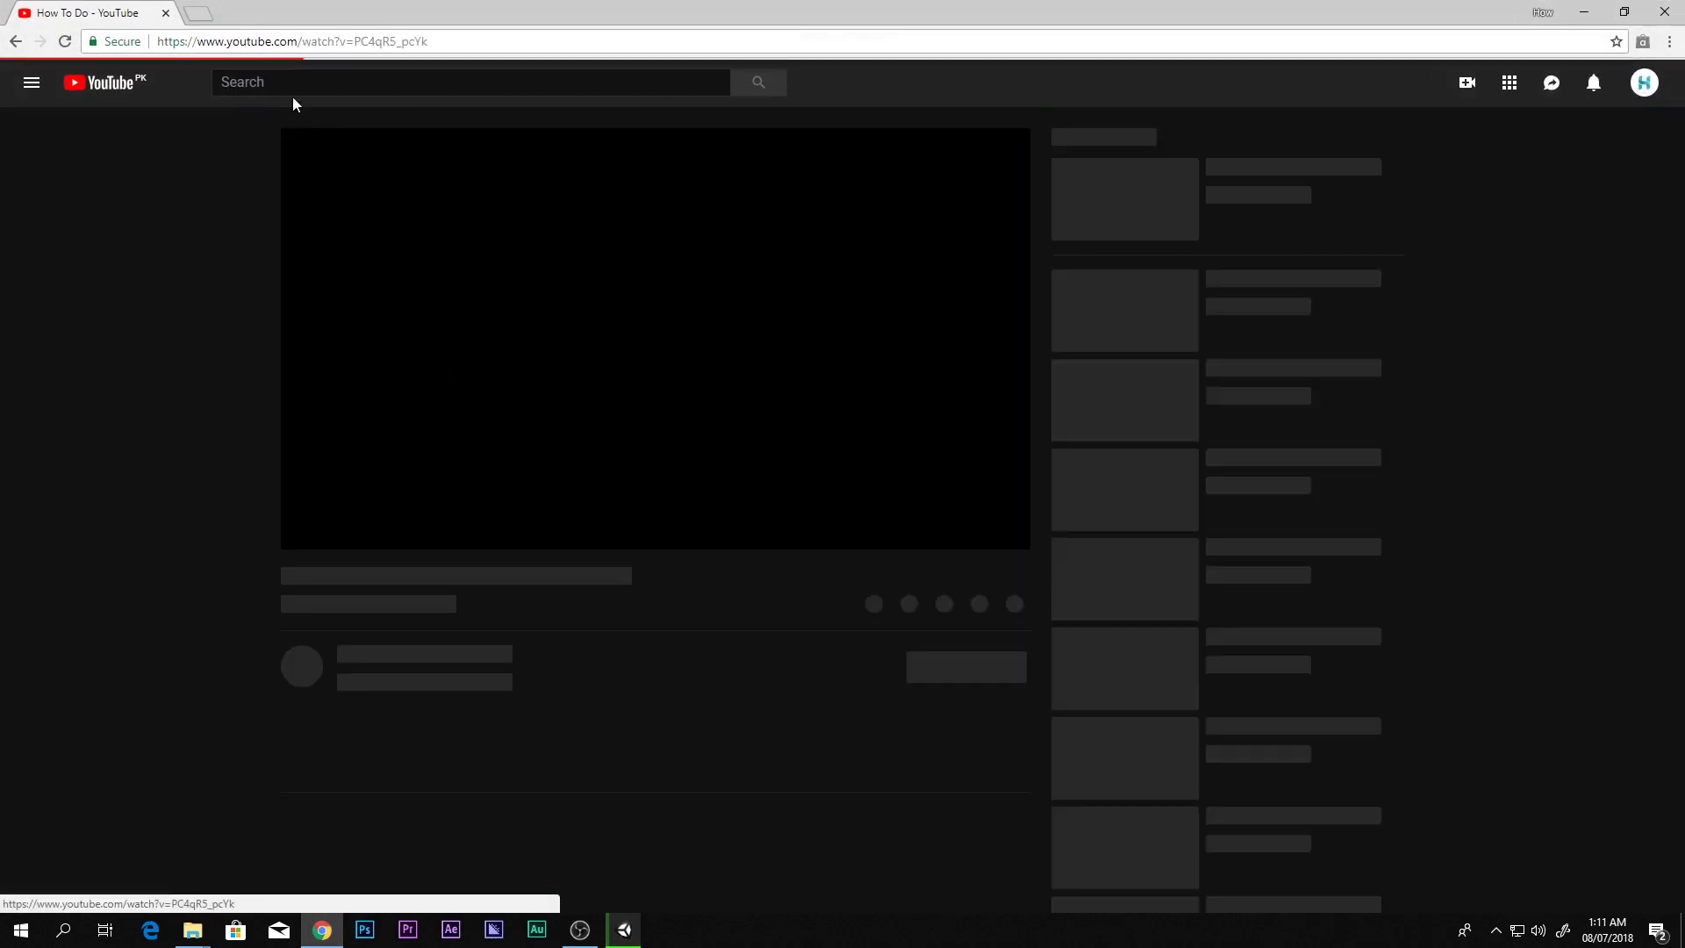
left_click(375, 771)
scroll(376, 775, "down", 4)
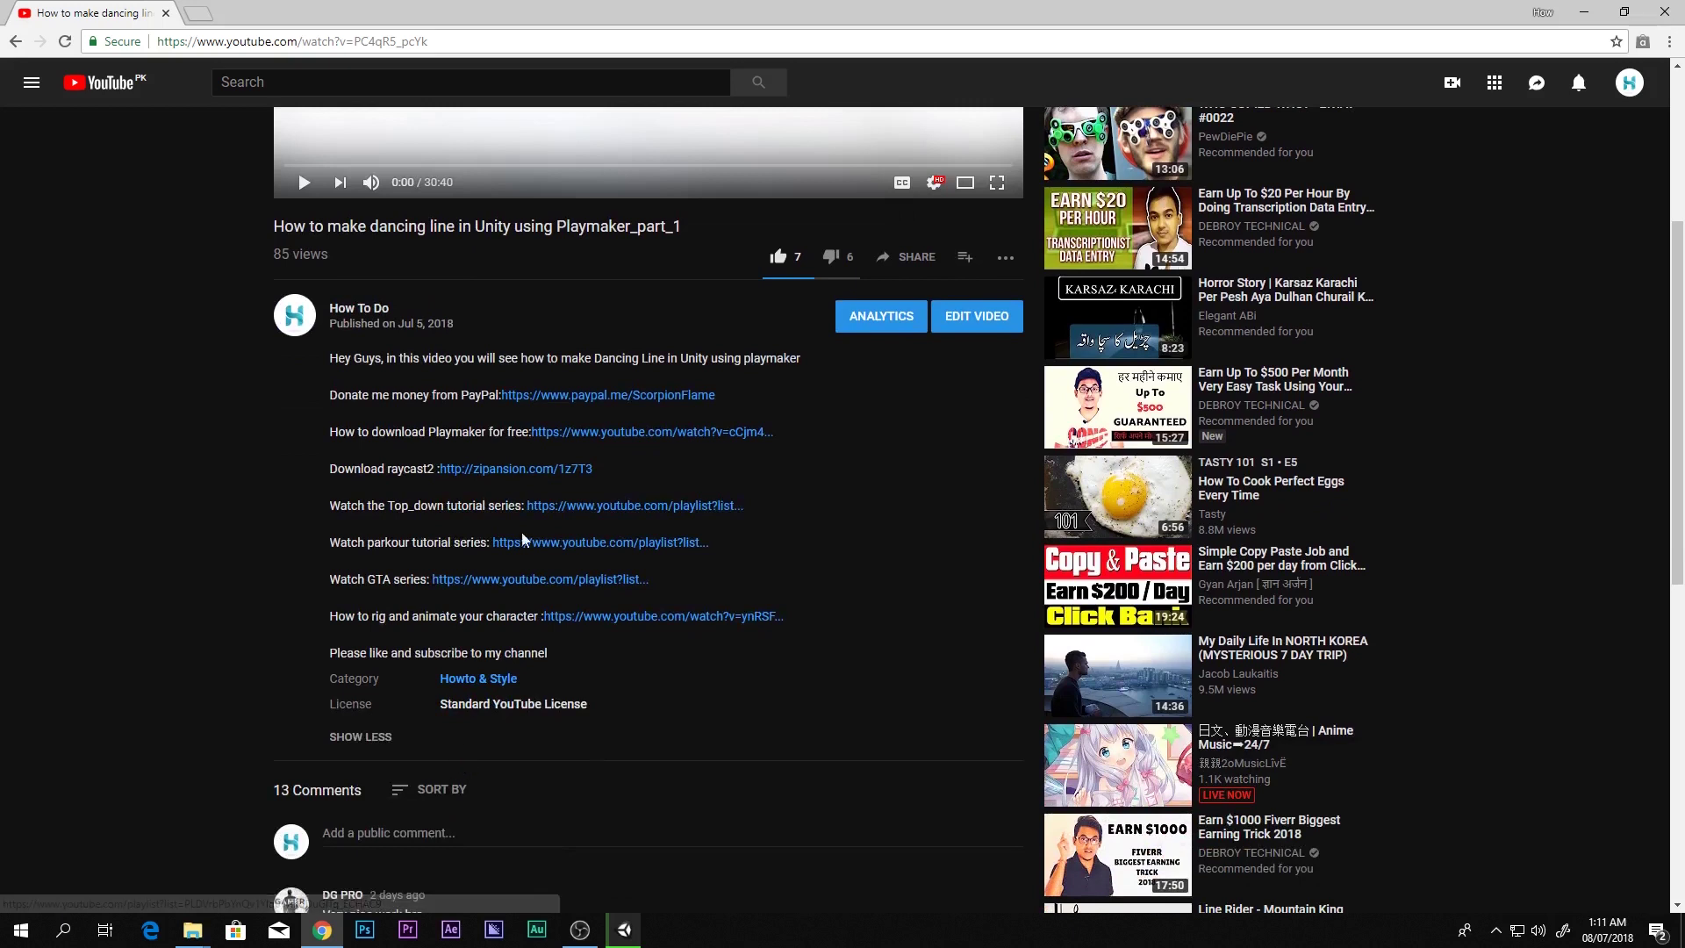
left_click_drag(338, 431, 614, 413)
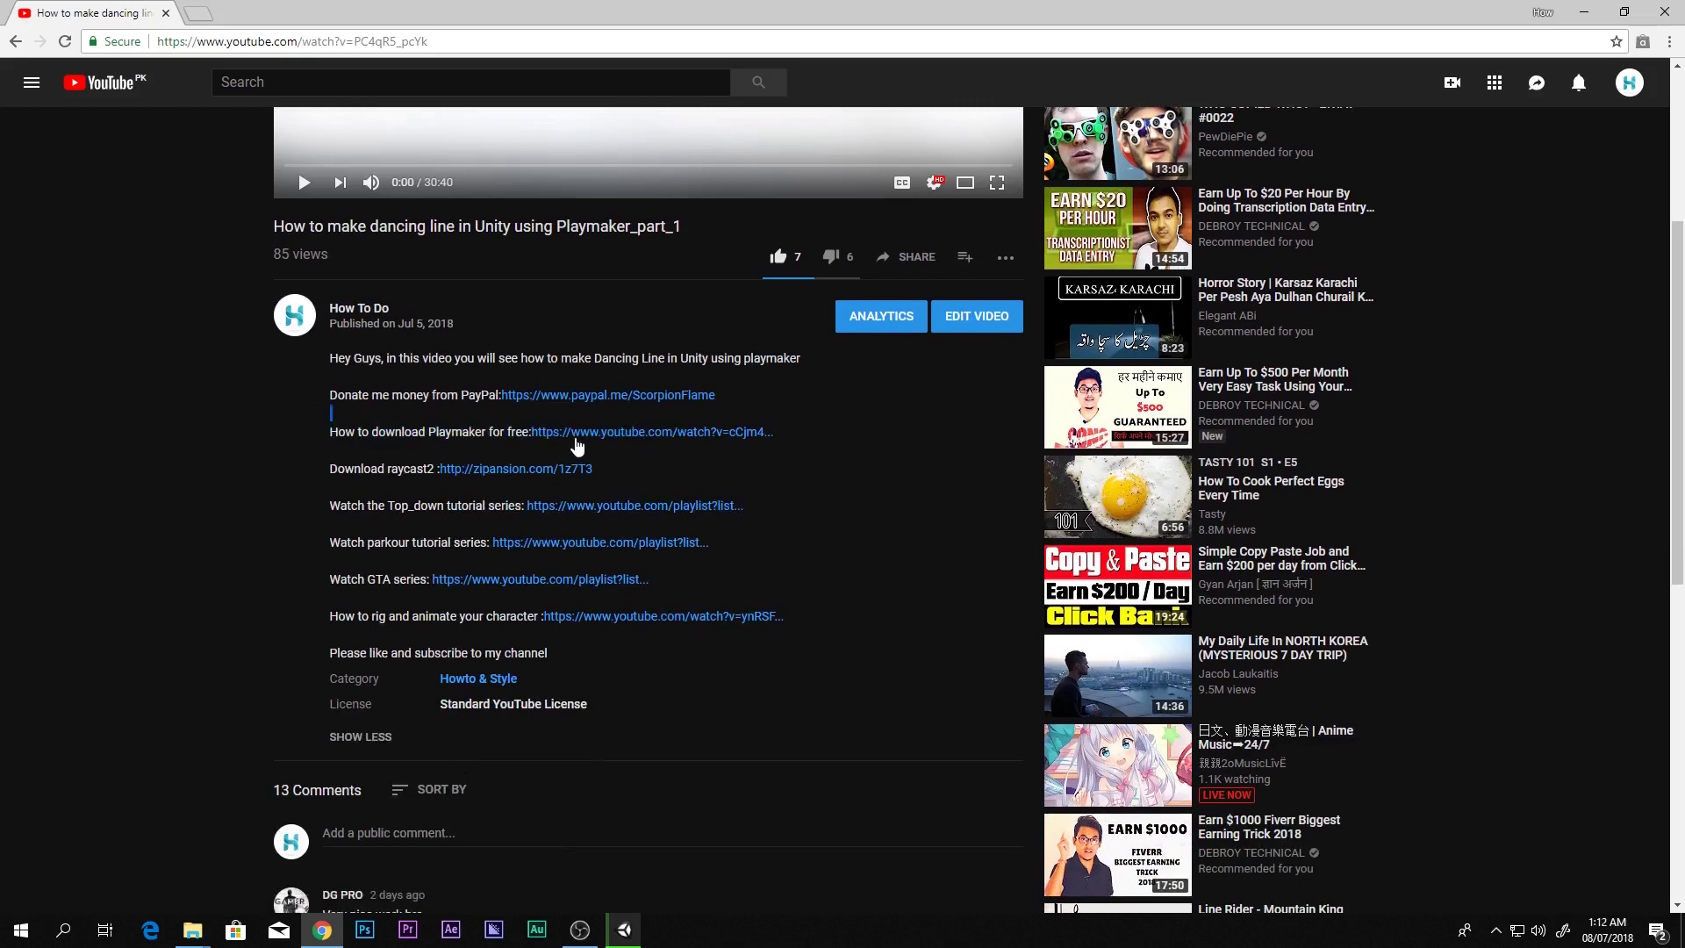
left_click(575, 437)
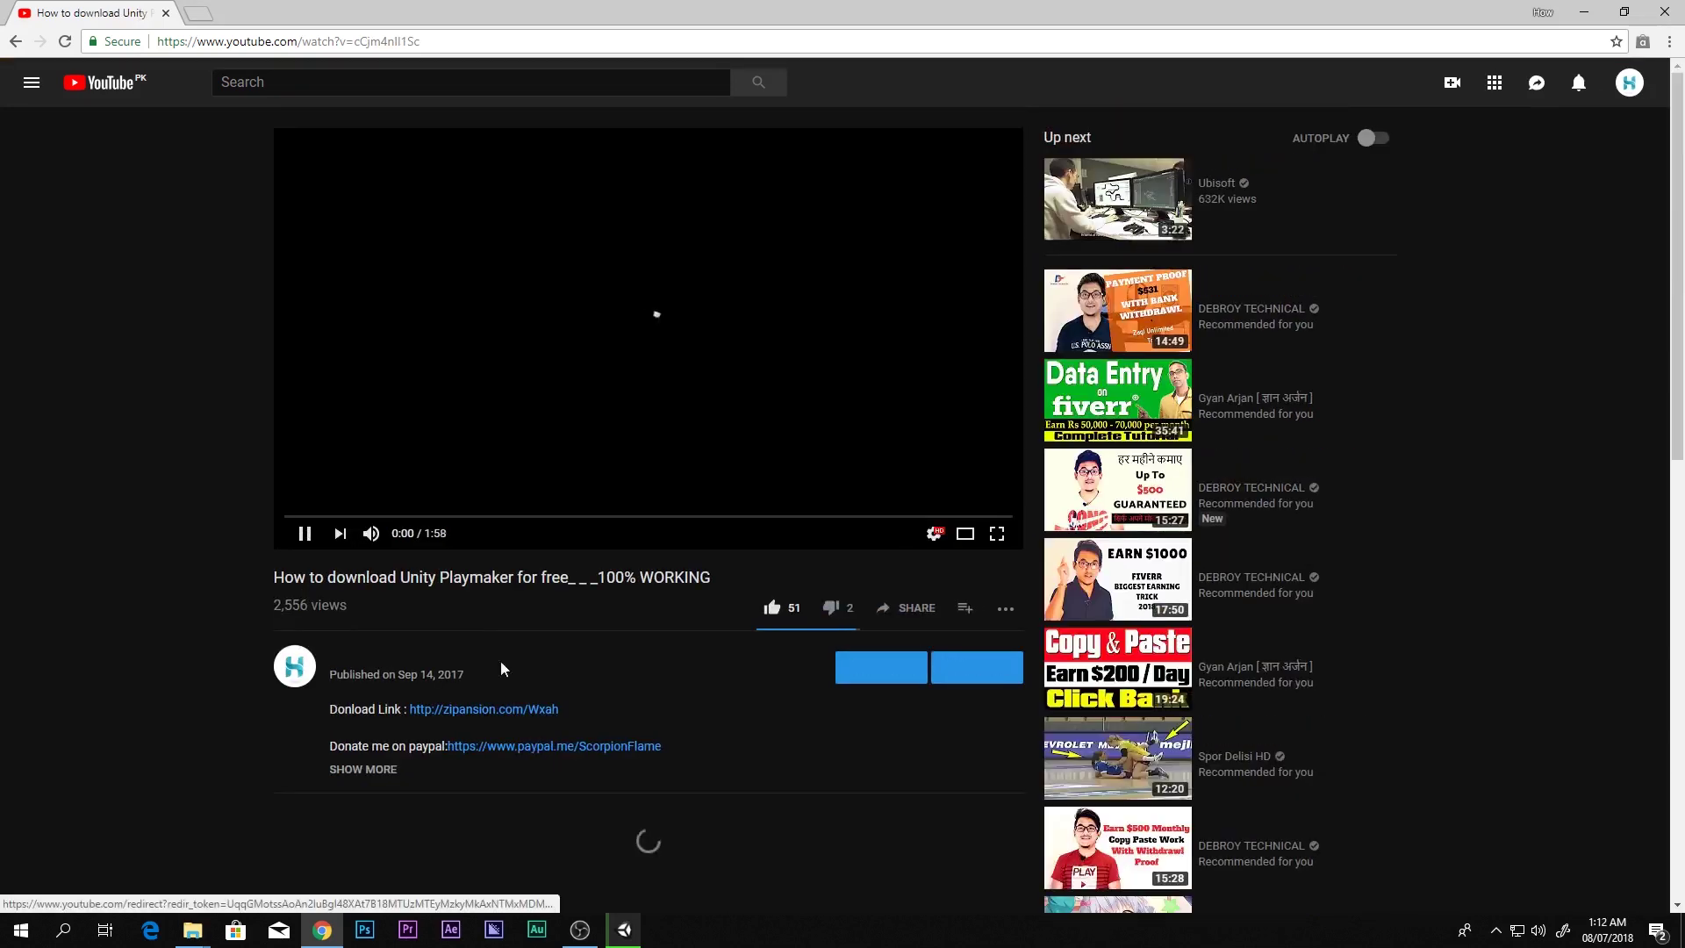
Mute the Playmaker download video, skim it full screen up to the Import Unity Package part, and pause it there.
mouse_move(364, 533)
left_click_drag(410, 534, 391, 536)
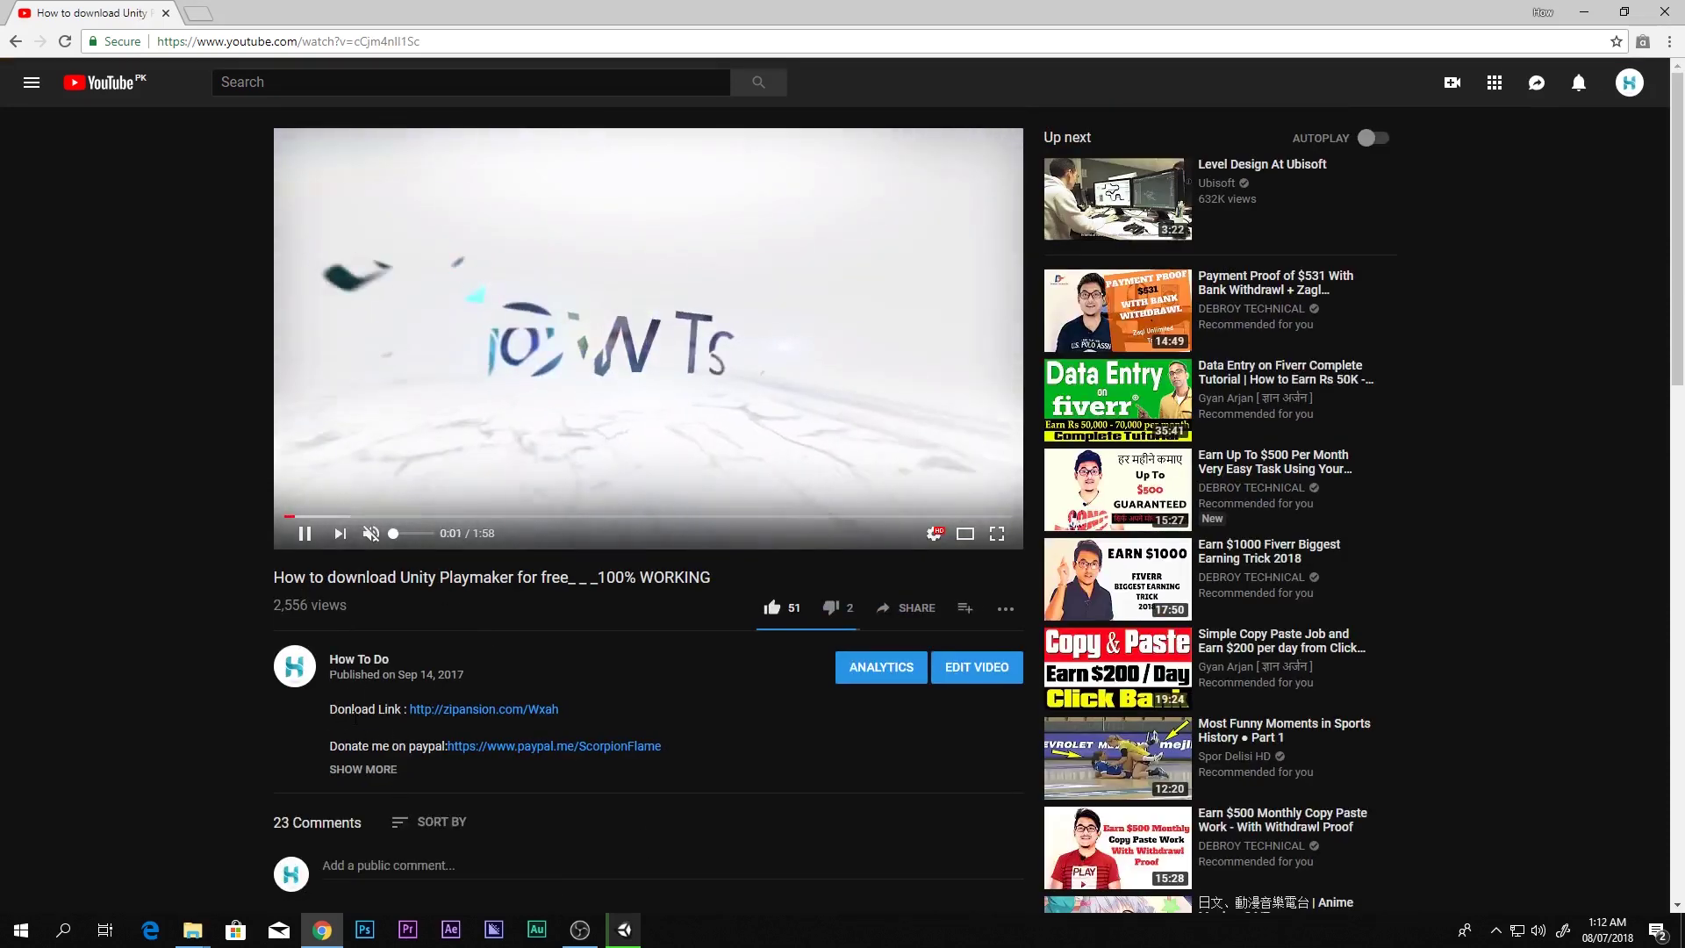
left_click(371, 517)
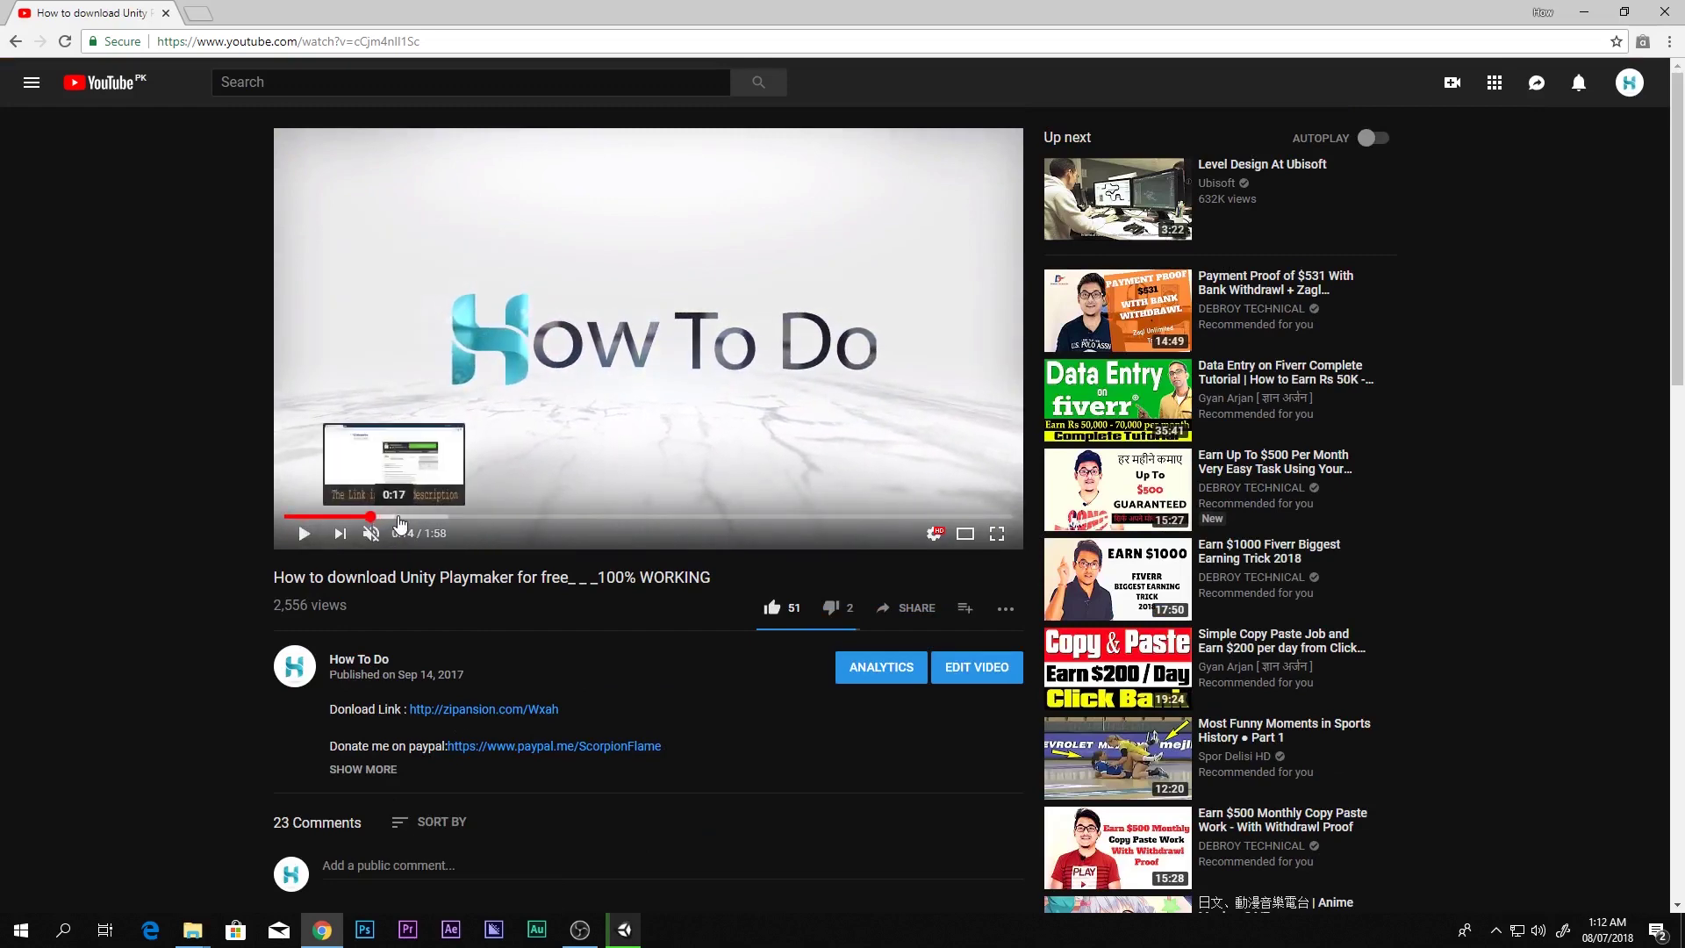
left_click(400, 517)
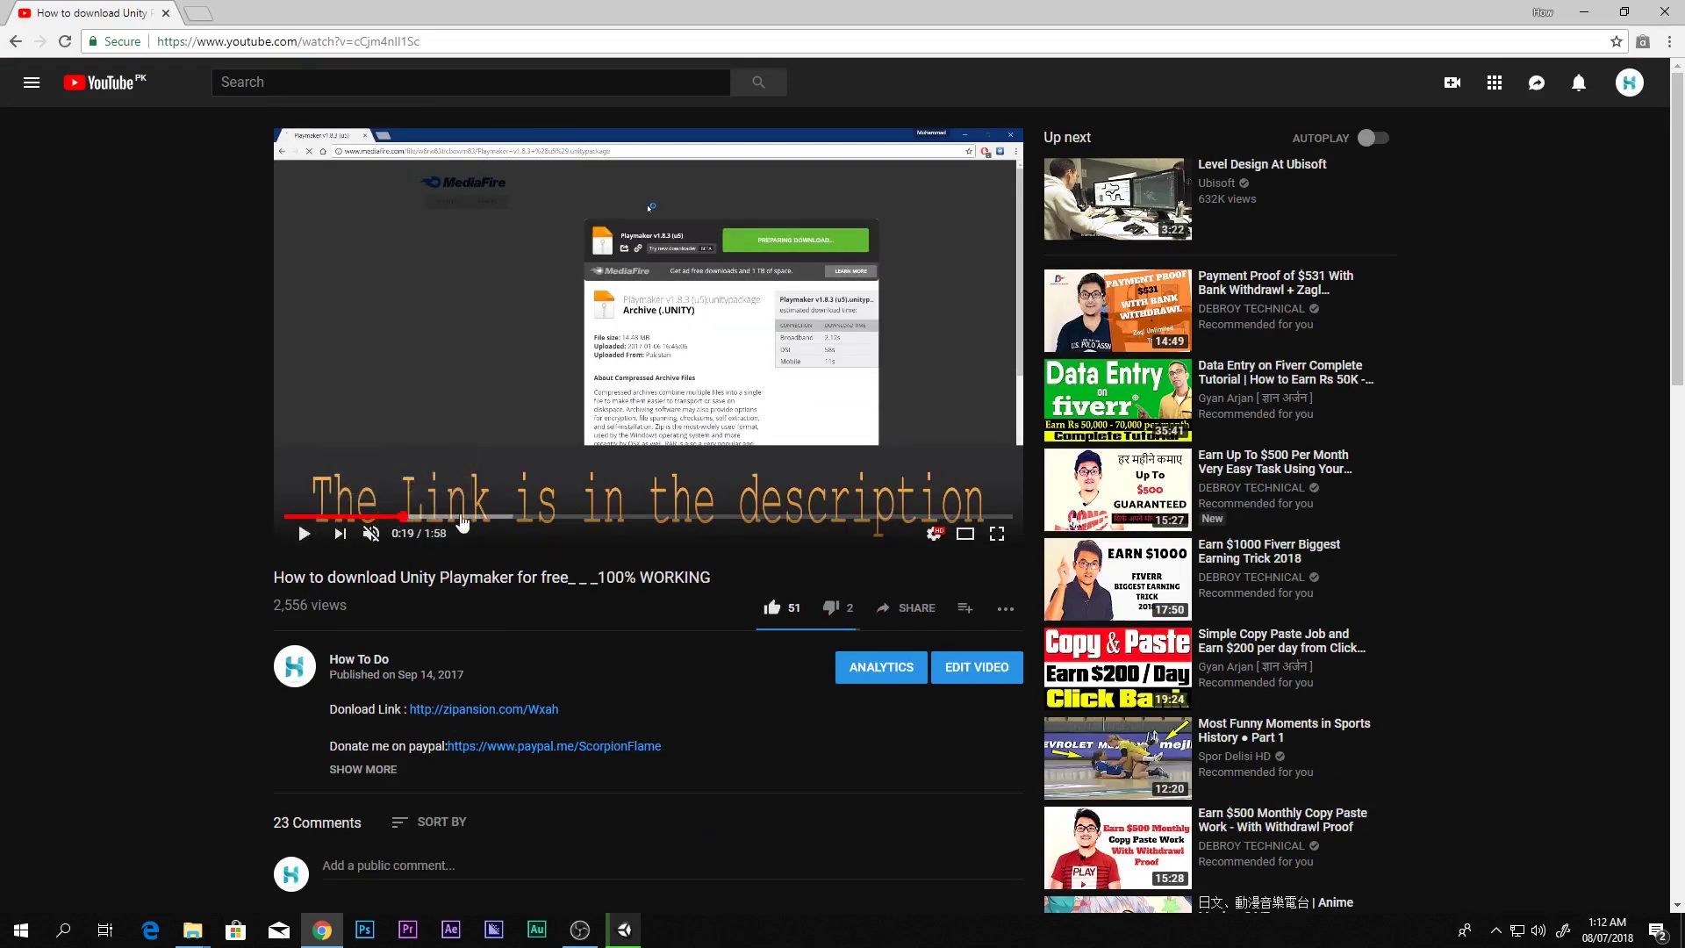
left_click(501, 517)
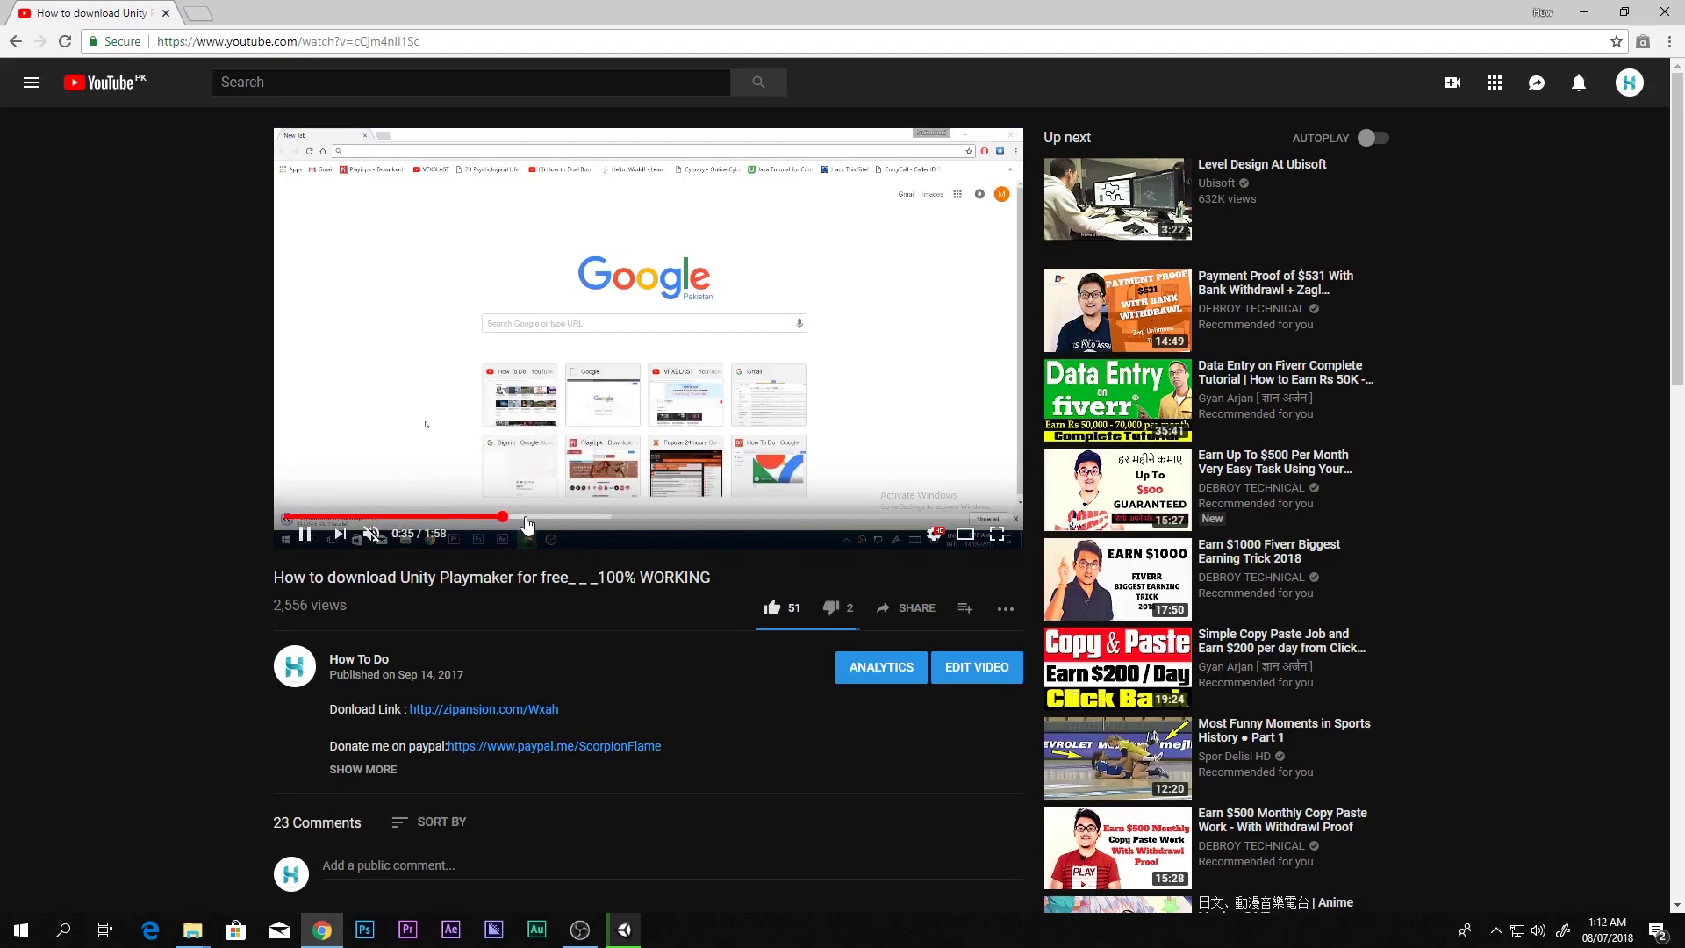
double_click(503, 442)
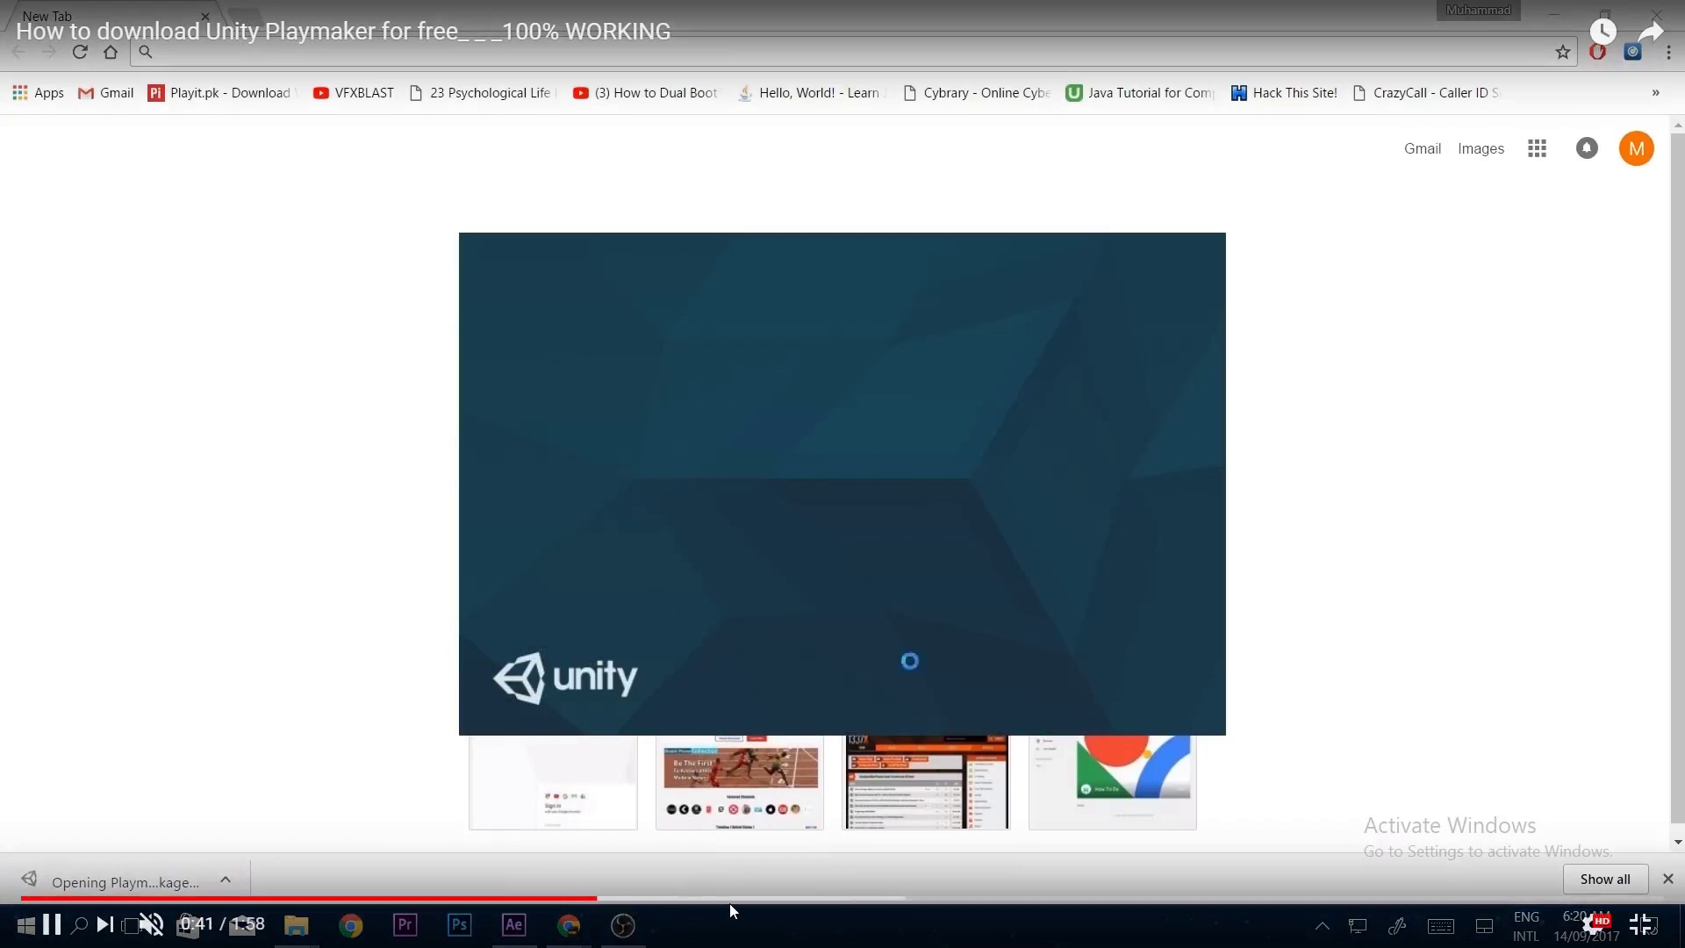
left_click(799, 899)
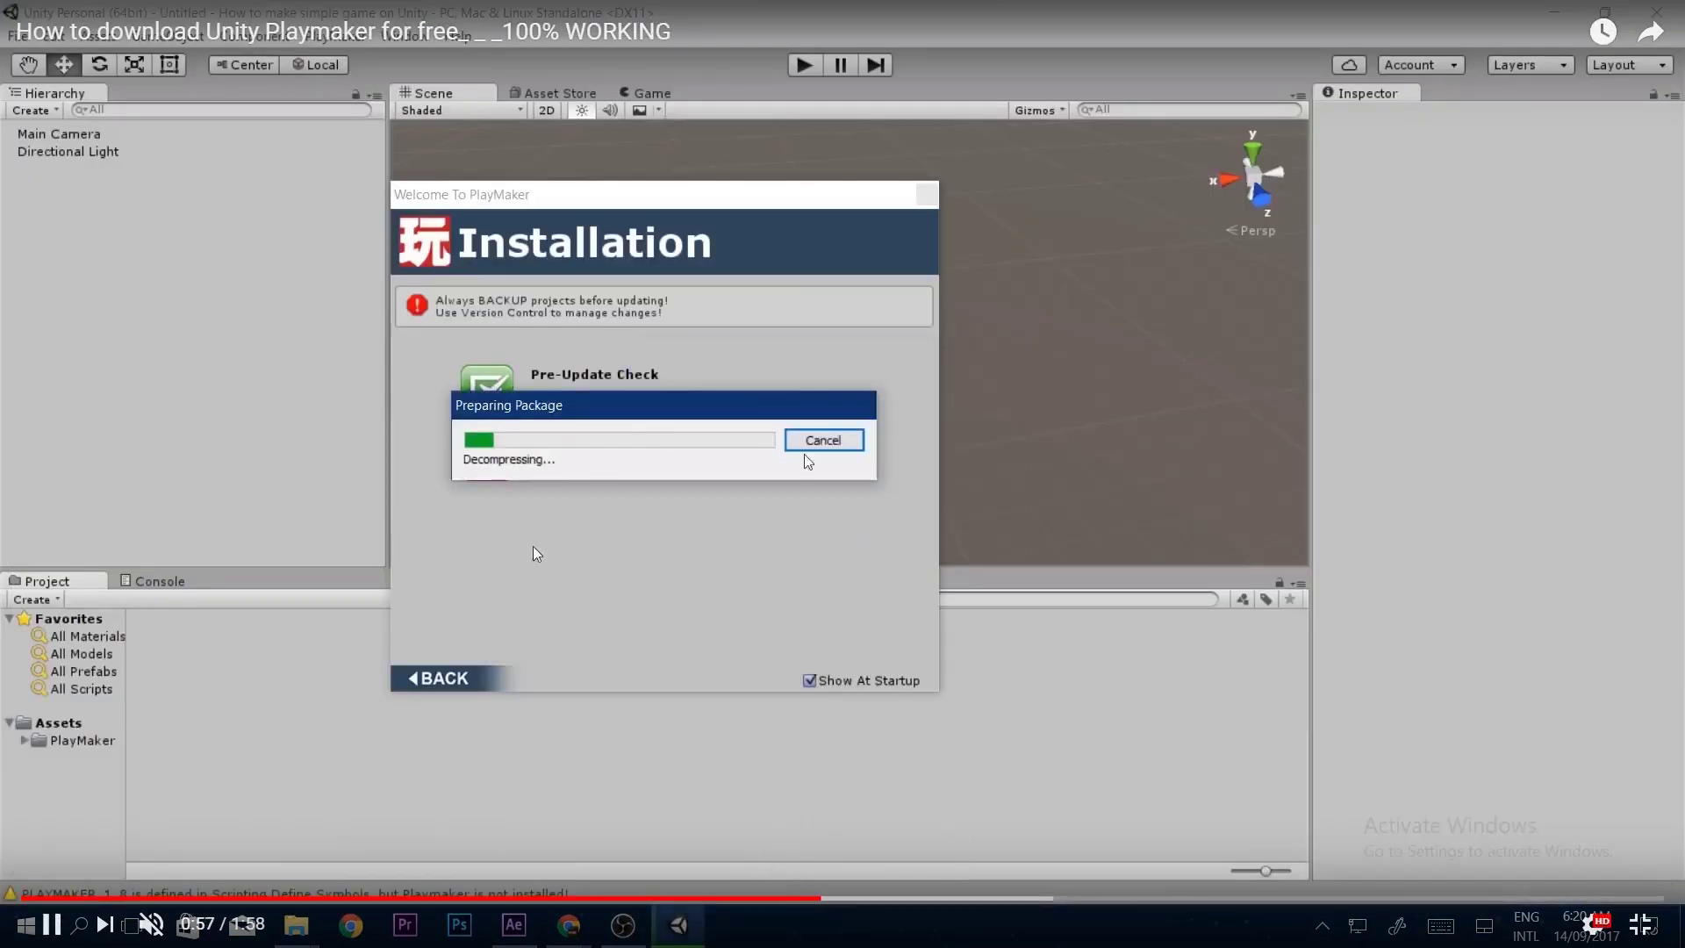
key("Escape")
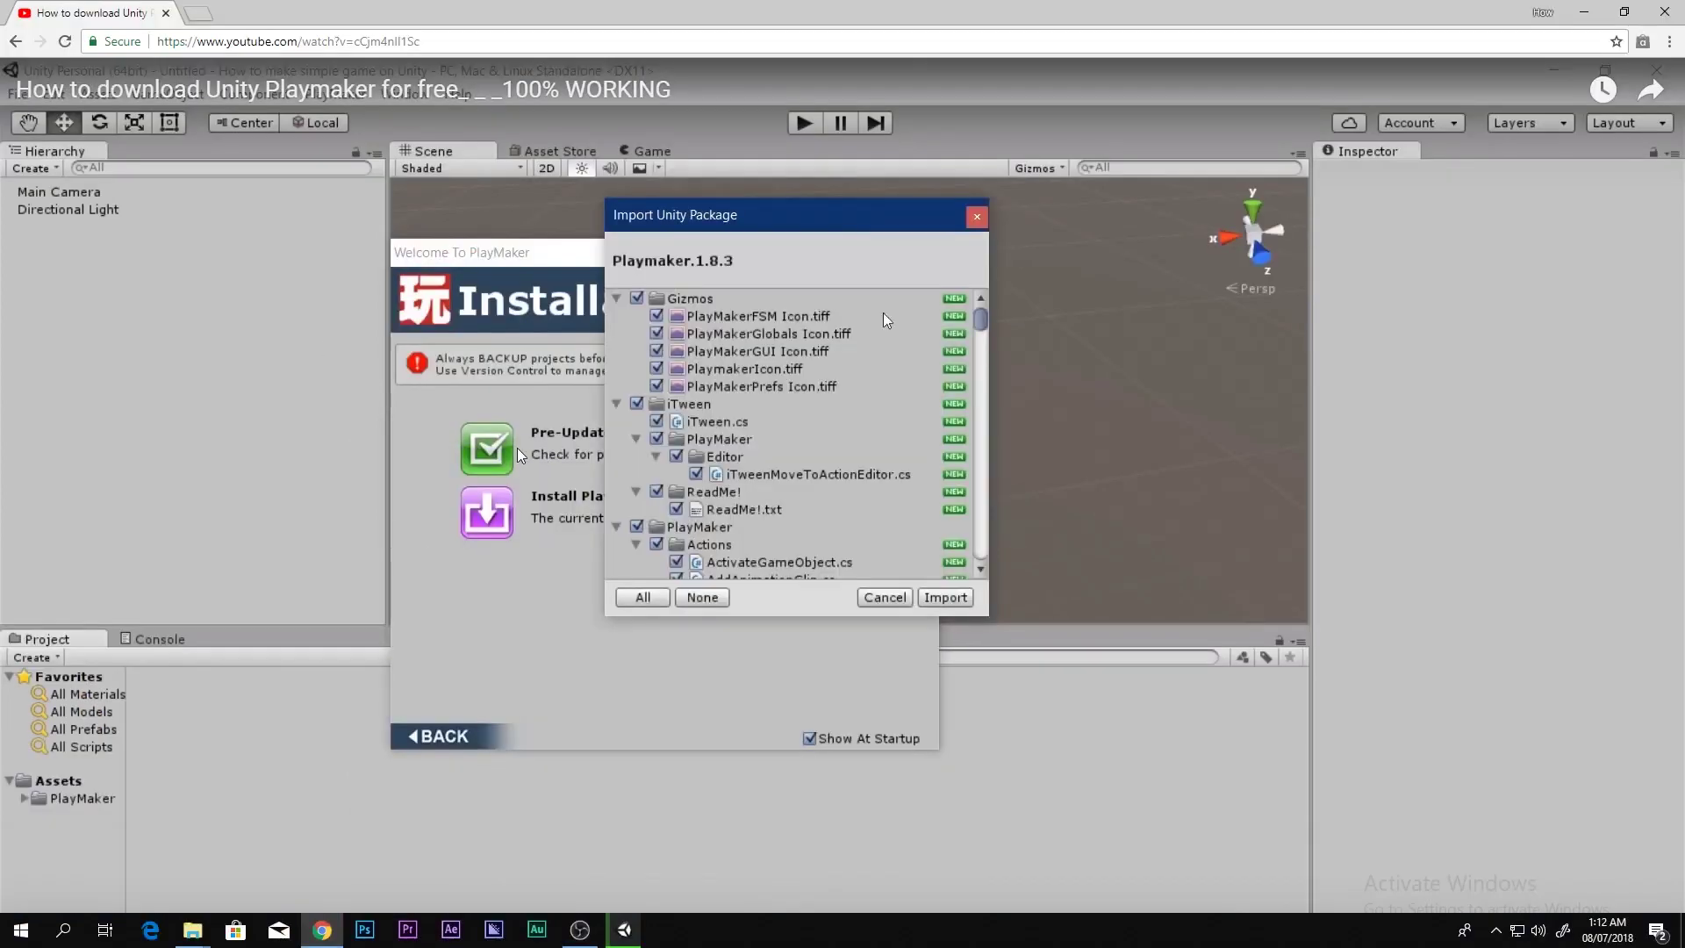
left_click(555, 514)
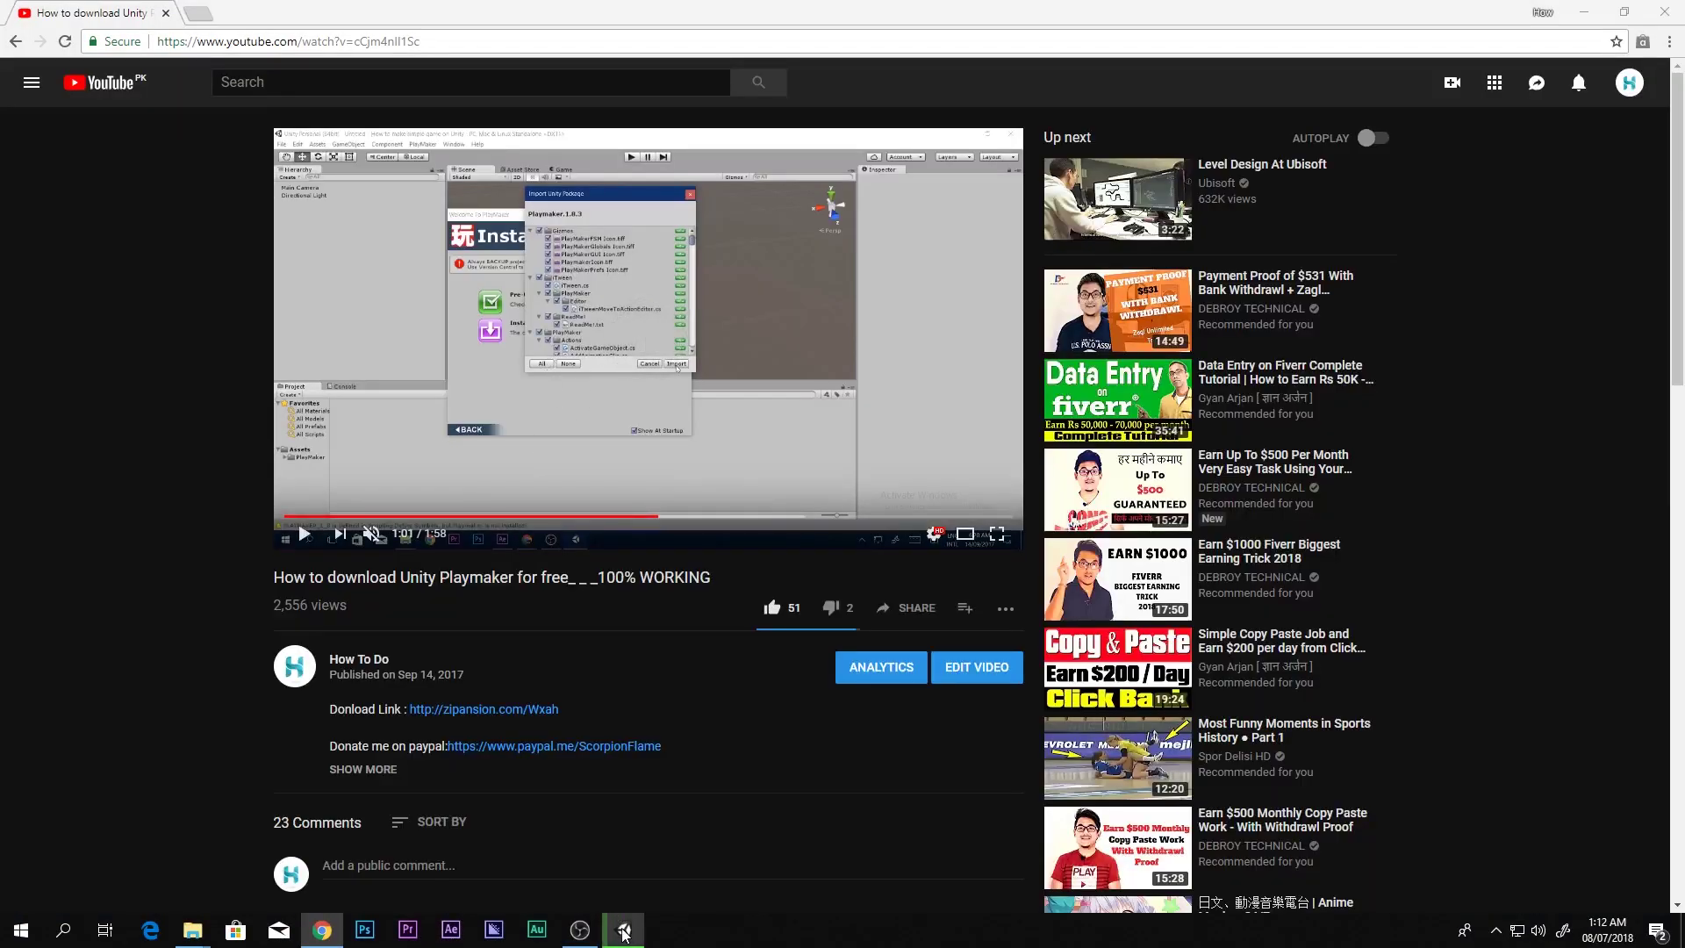
Switch back to Unity and review the Gizmos, iTween, PlayMaker and Plugins folders in Assets.
mouse_move(624, 929)
left_click(614, 839)
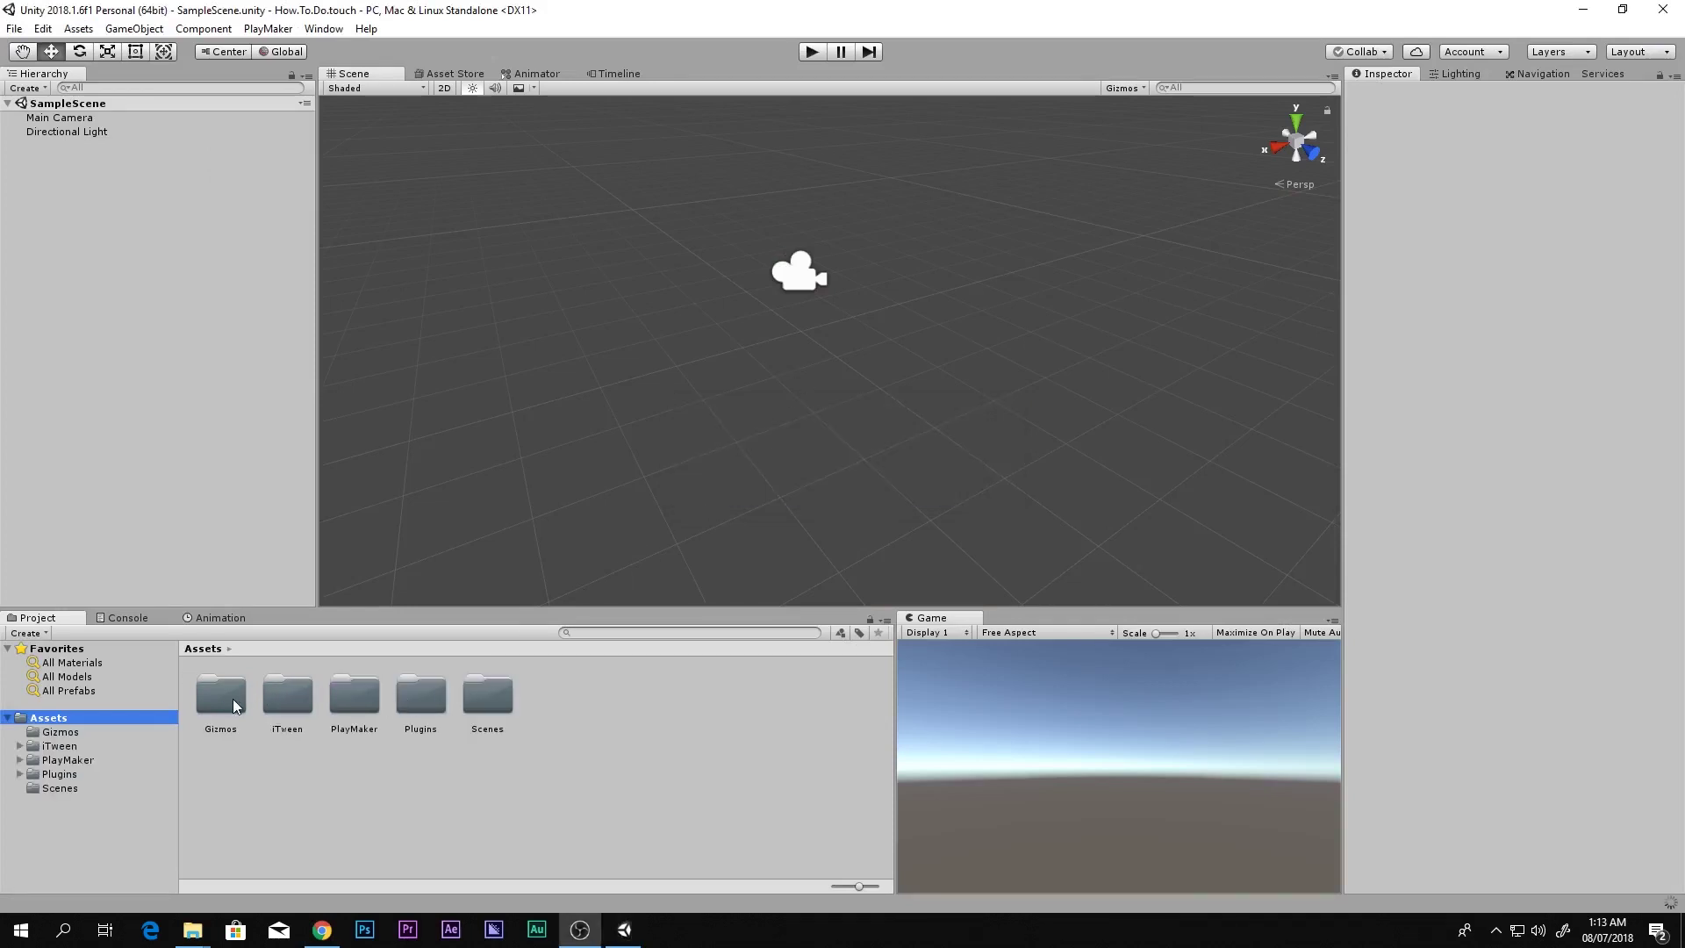
left_click(400, 699)
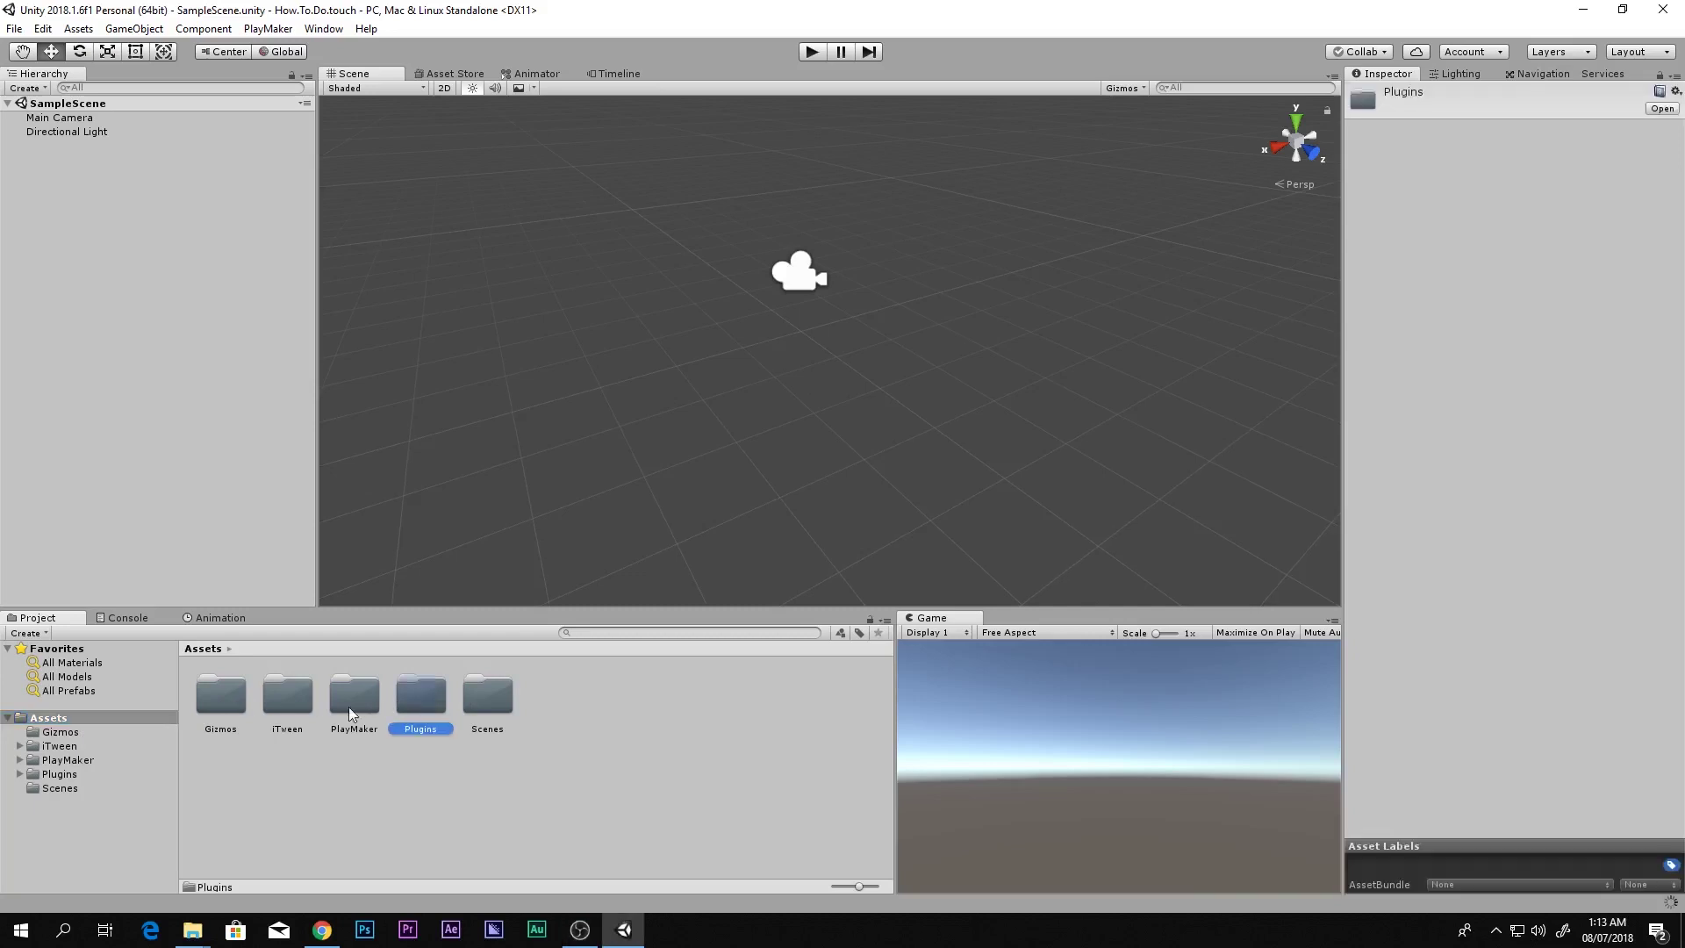
left_click(238, 710, "shift")
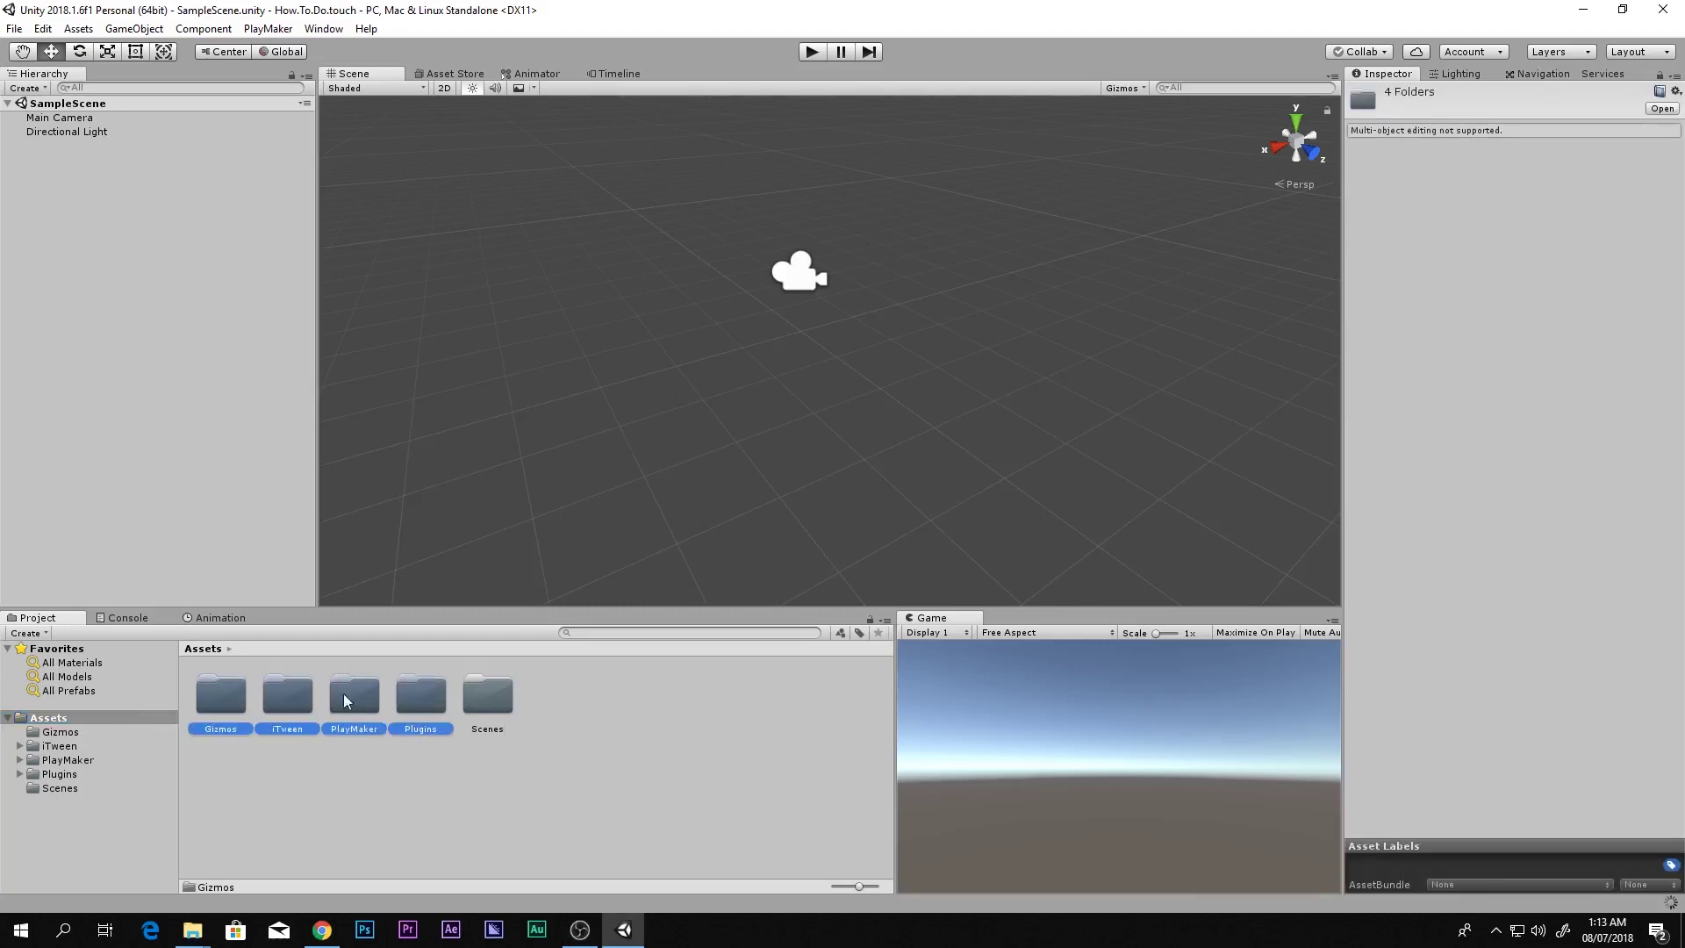
left_click(676, 724)
Create a 3D Cube in SampleScene.
right_click(200, 323)
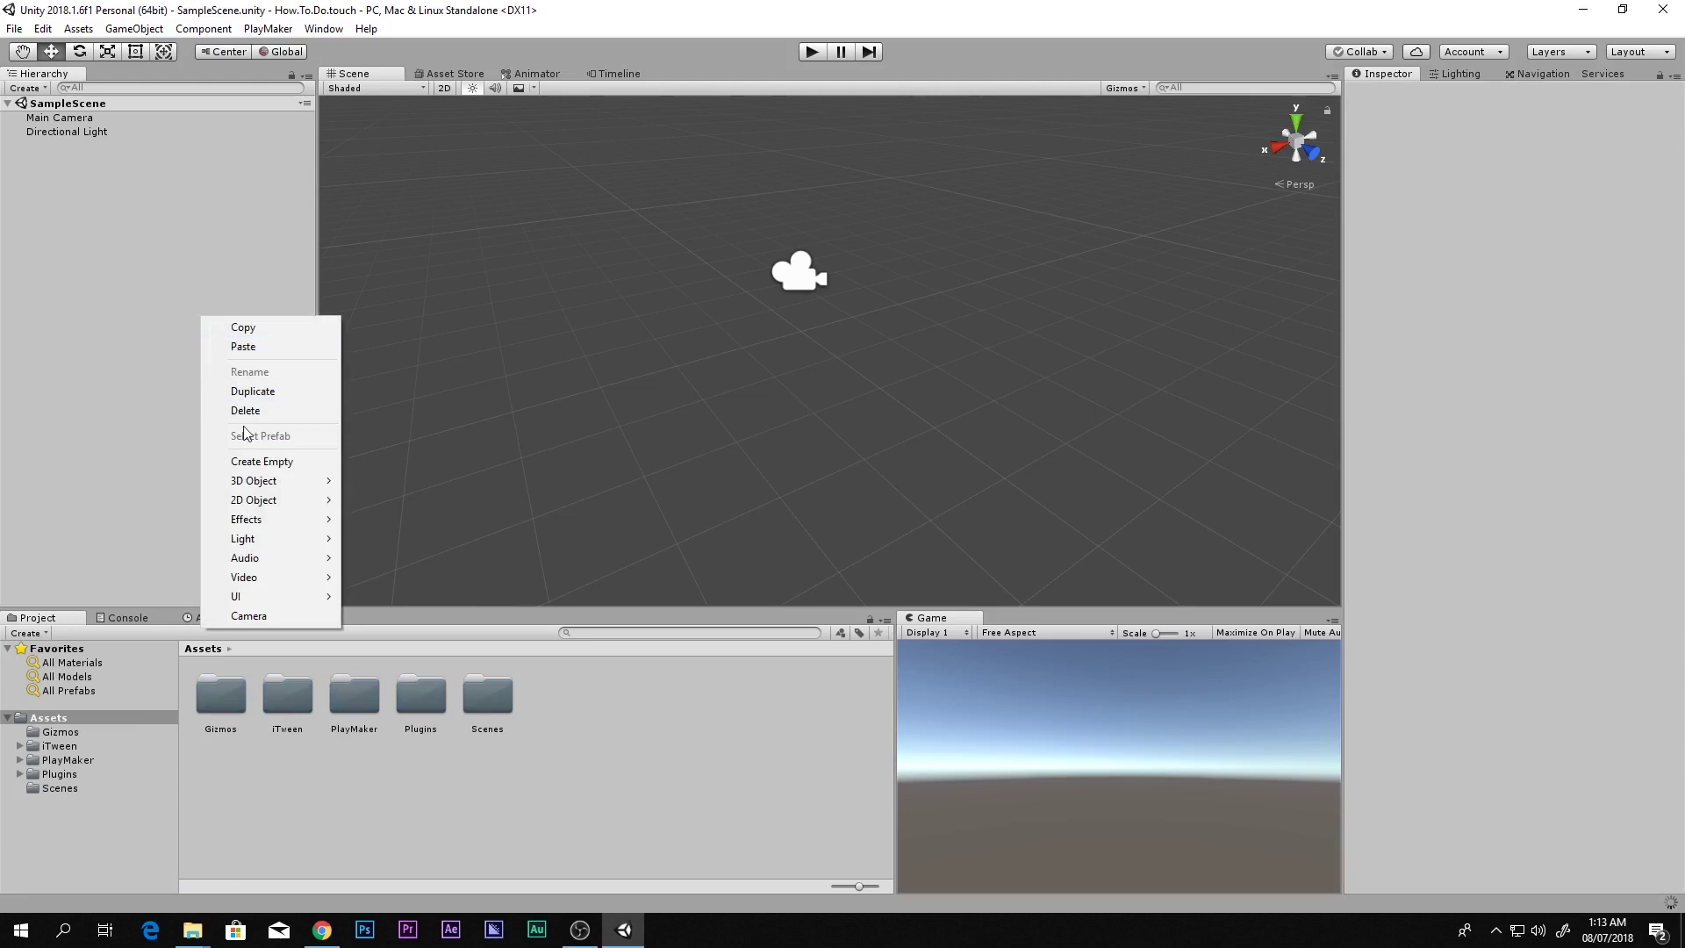
mouse_move(263, 481)
left_click(382, 482)
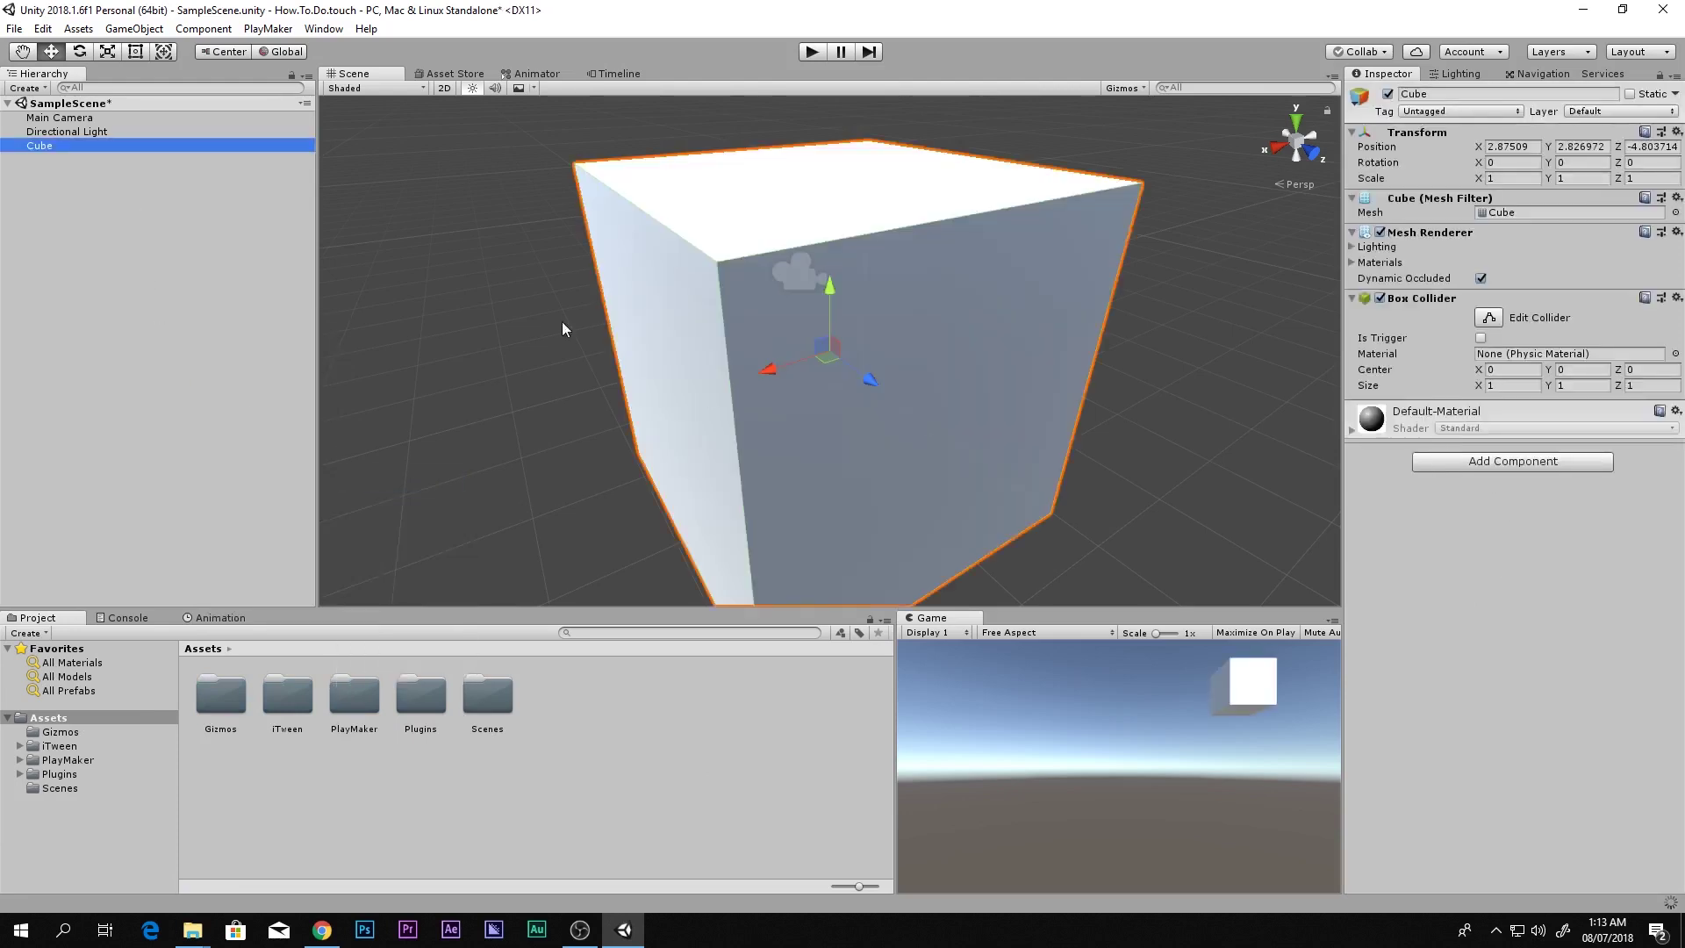
Add a PlayMakerFSM component to the Cube and open its FSM for editing.
left_click(1472, 462)
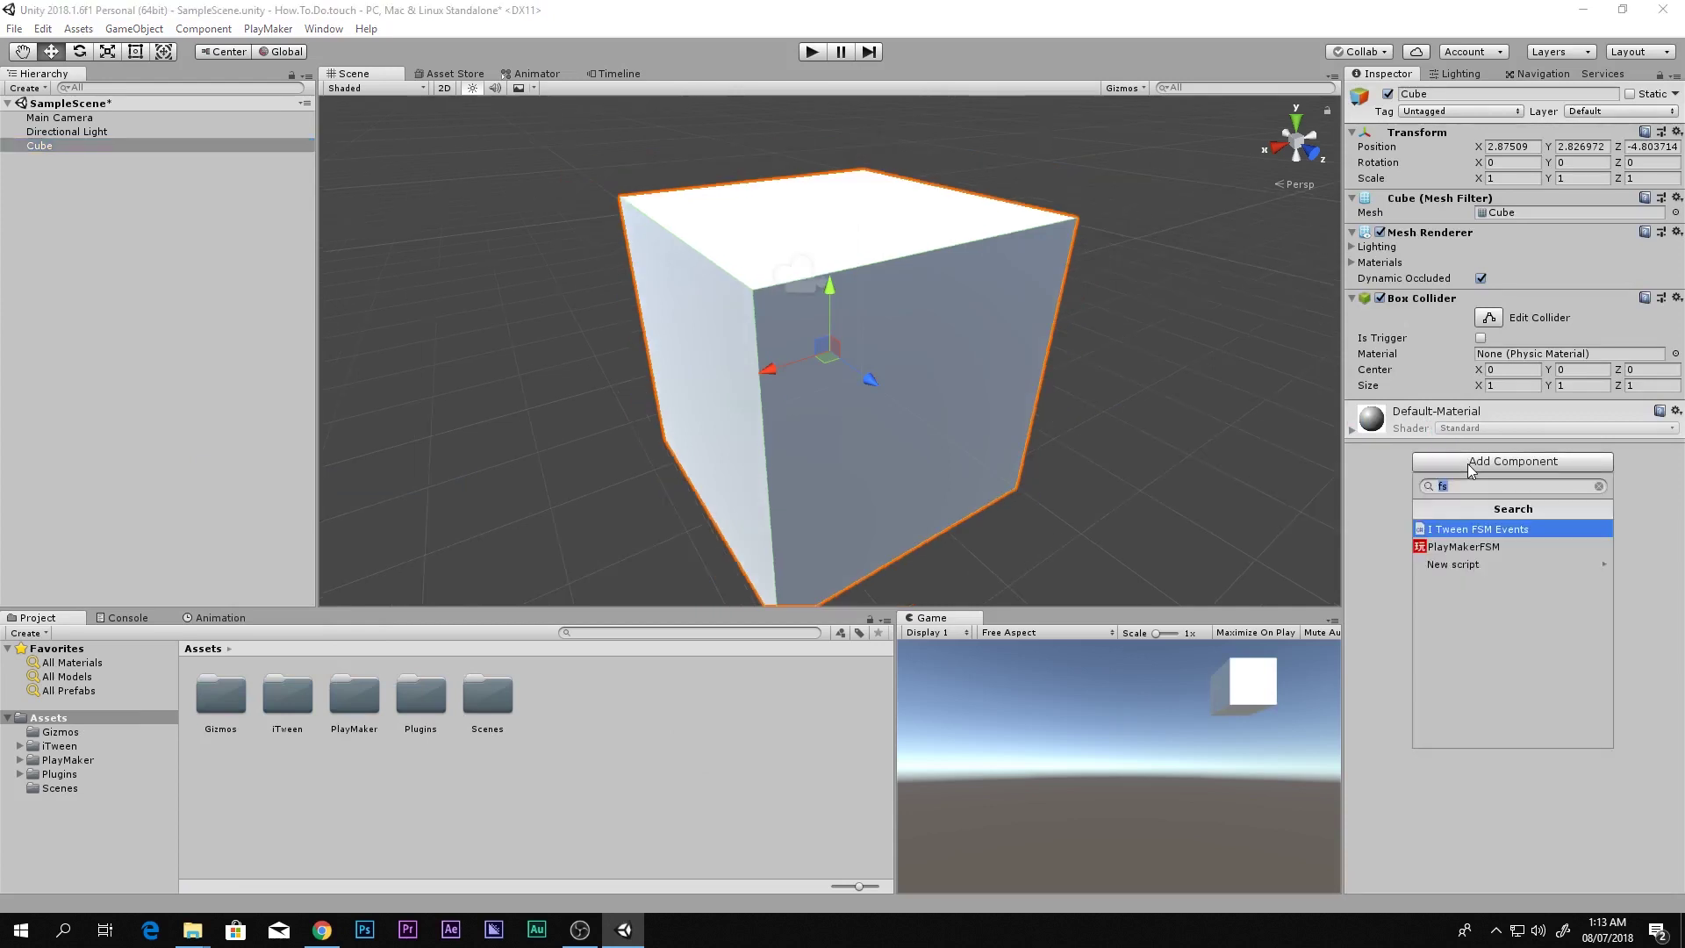
left_click(1472, 547)
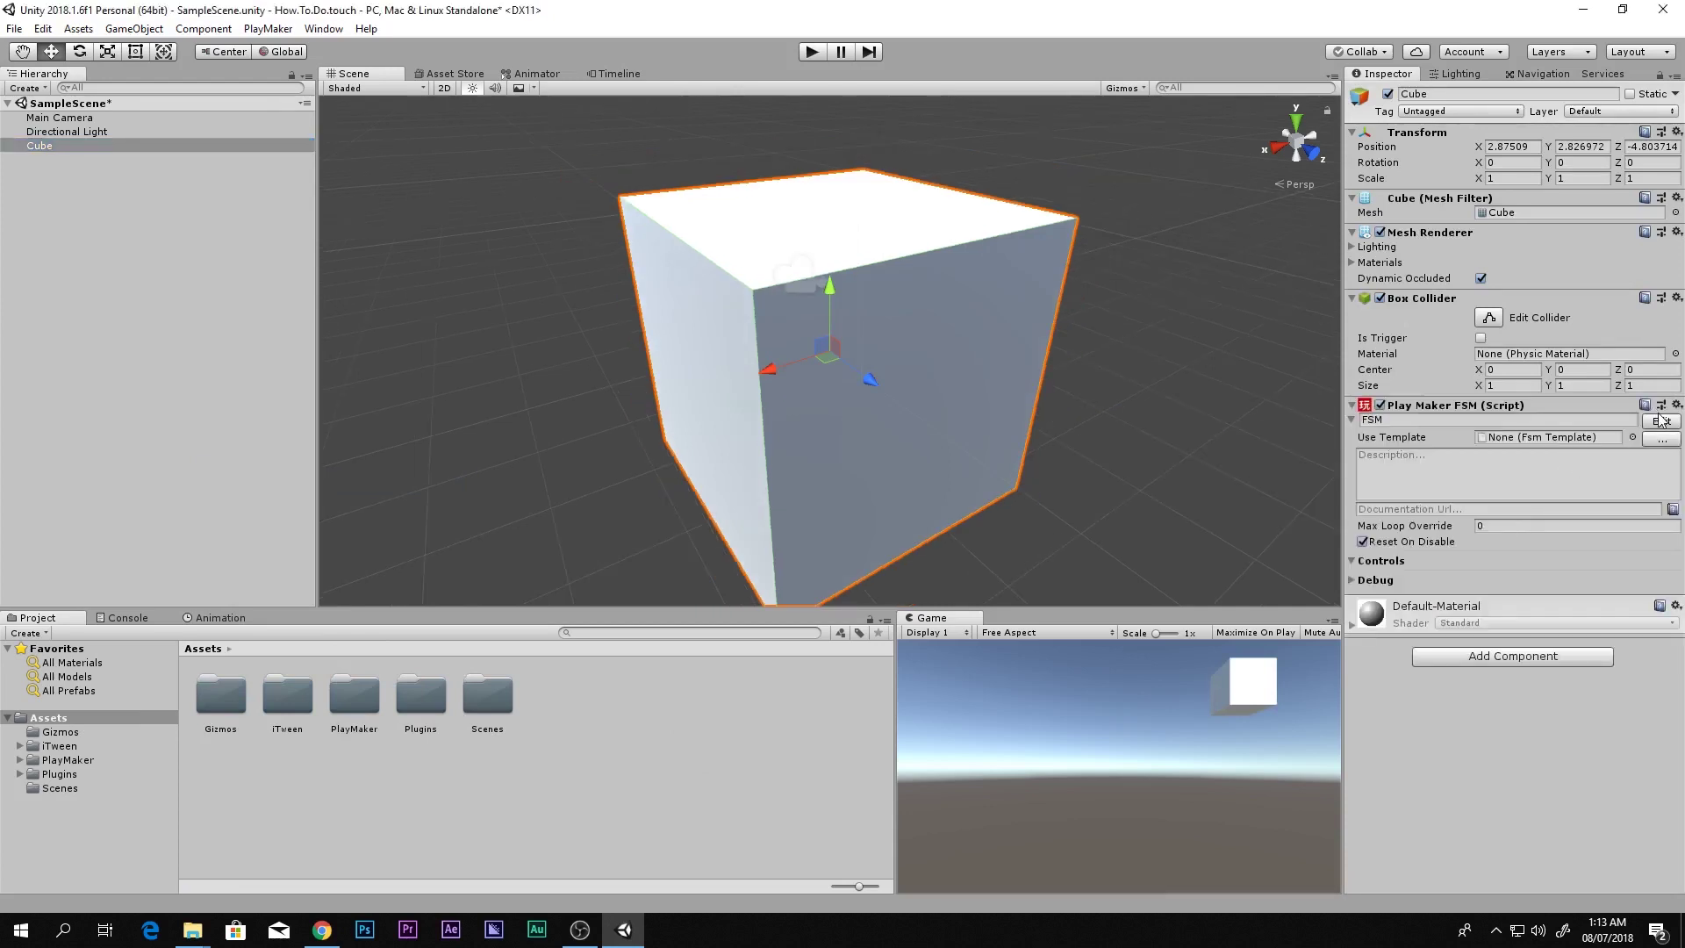
left_click(1661, 420)
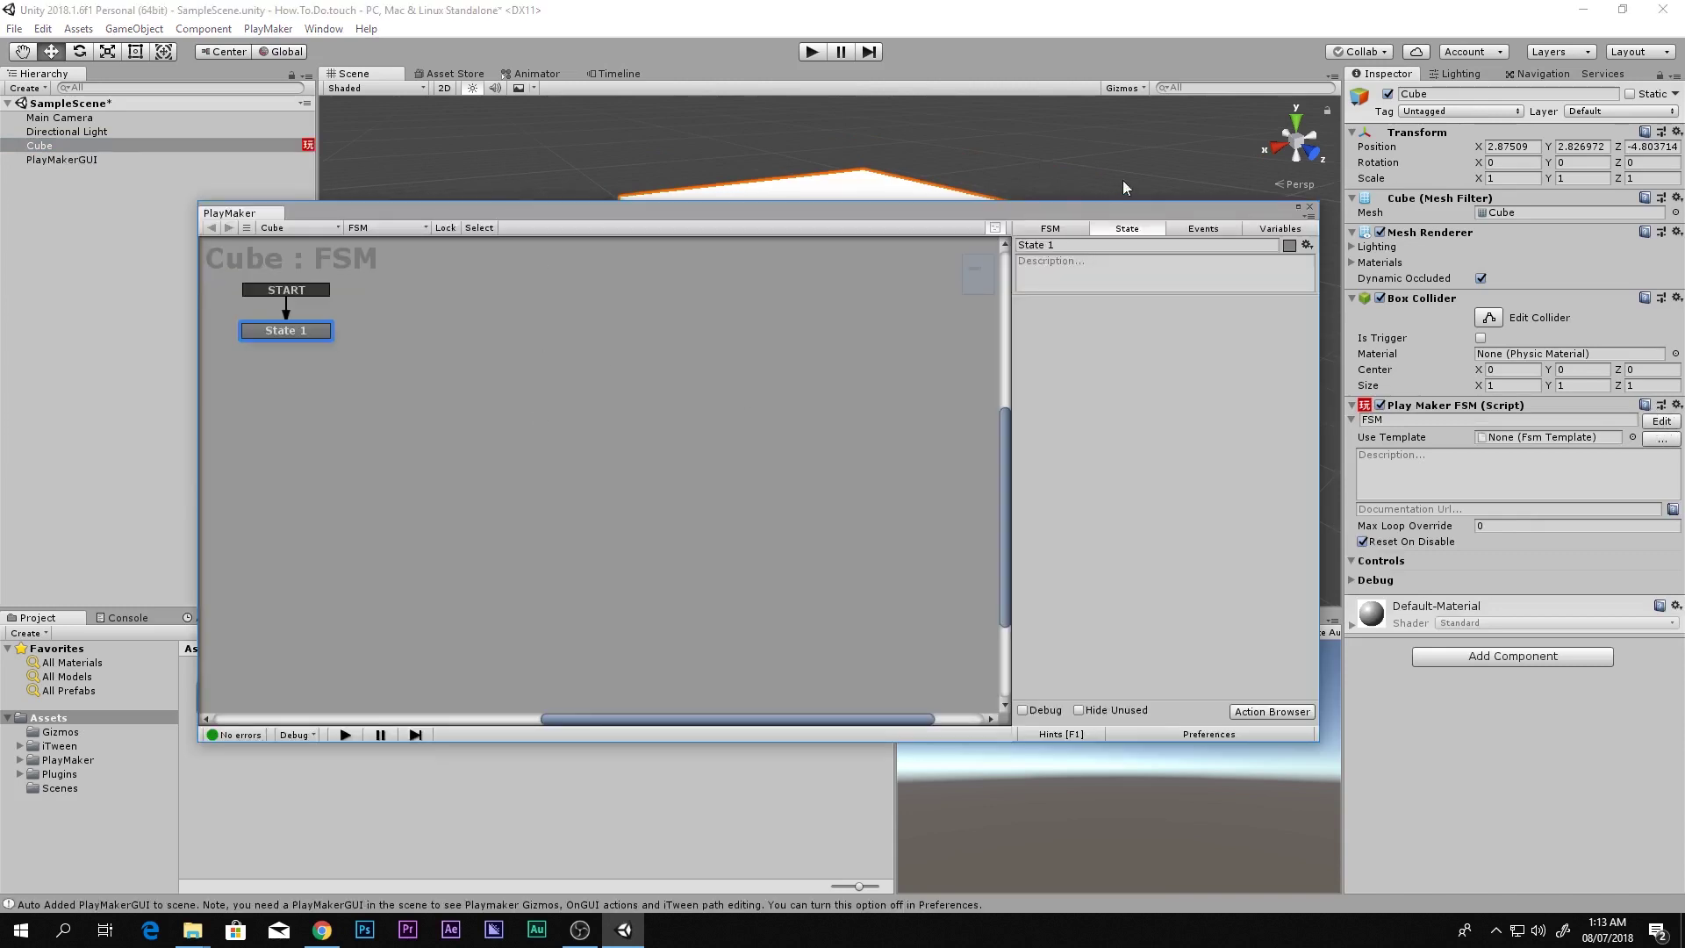
Close the PlayMaker editor and delete the Cube and PlayMakerGUI objects from the scene.
left_click(1310, 206)
left_click(75, 141)
key("Delete")
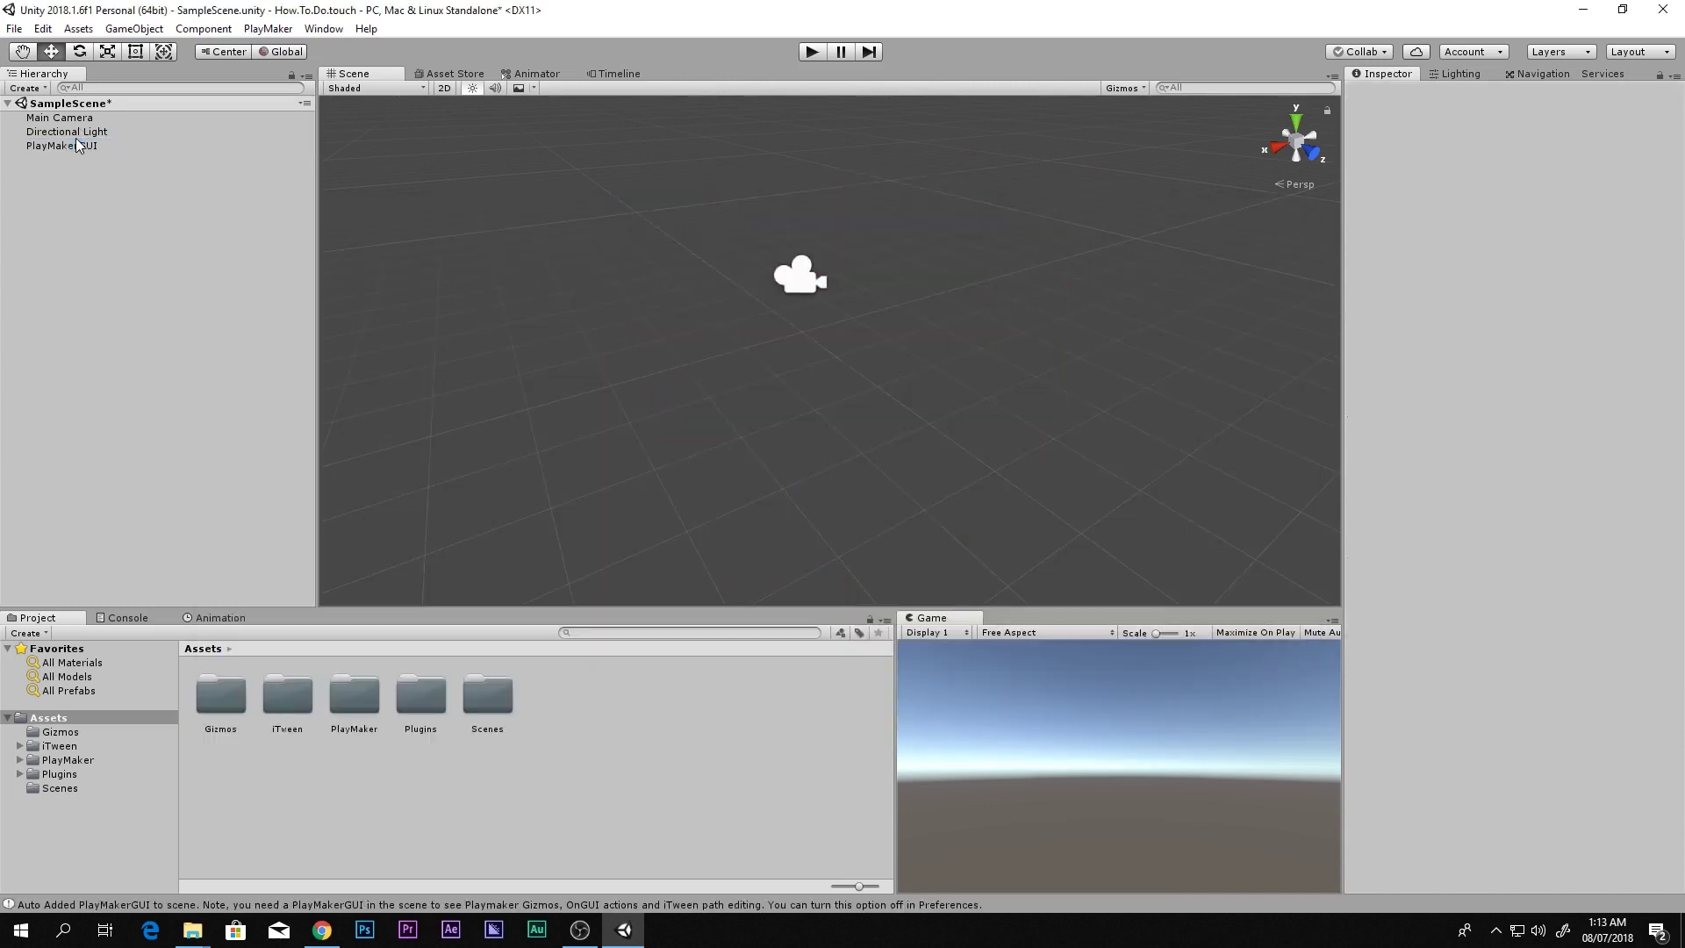
left_click(69, 147)
key("Delete")
Import the How_To_Do_Touch_system Unity package from its folder in File Explorer into the project.
scroll(612, 354, "down", 4)
middle_click_drag(607, 354, 597, 355)
left_click(192, 930)
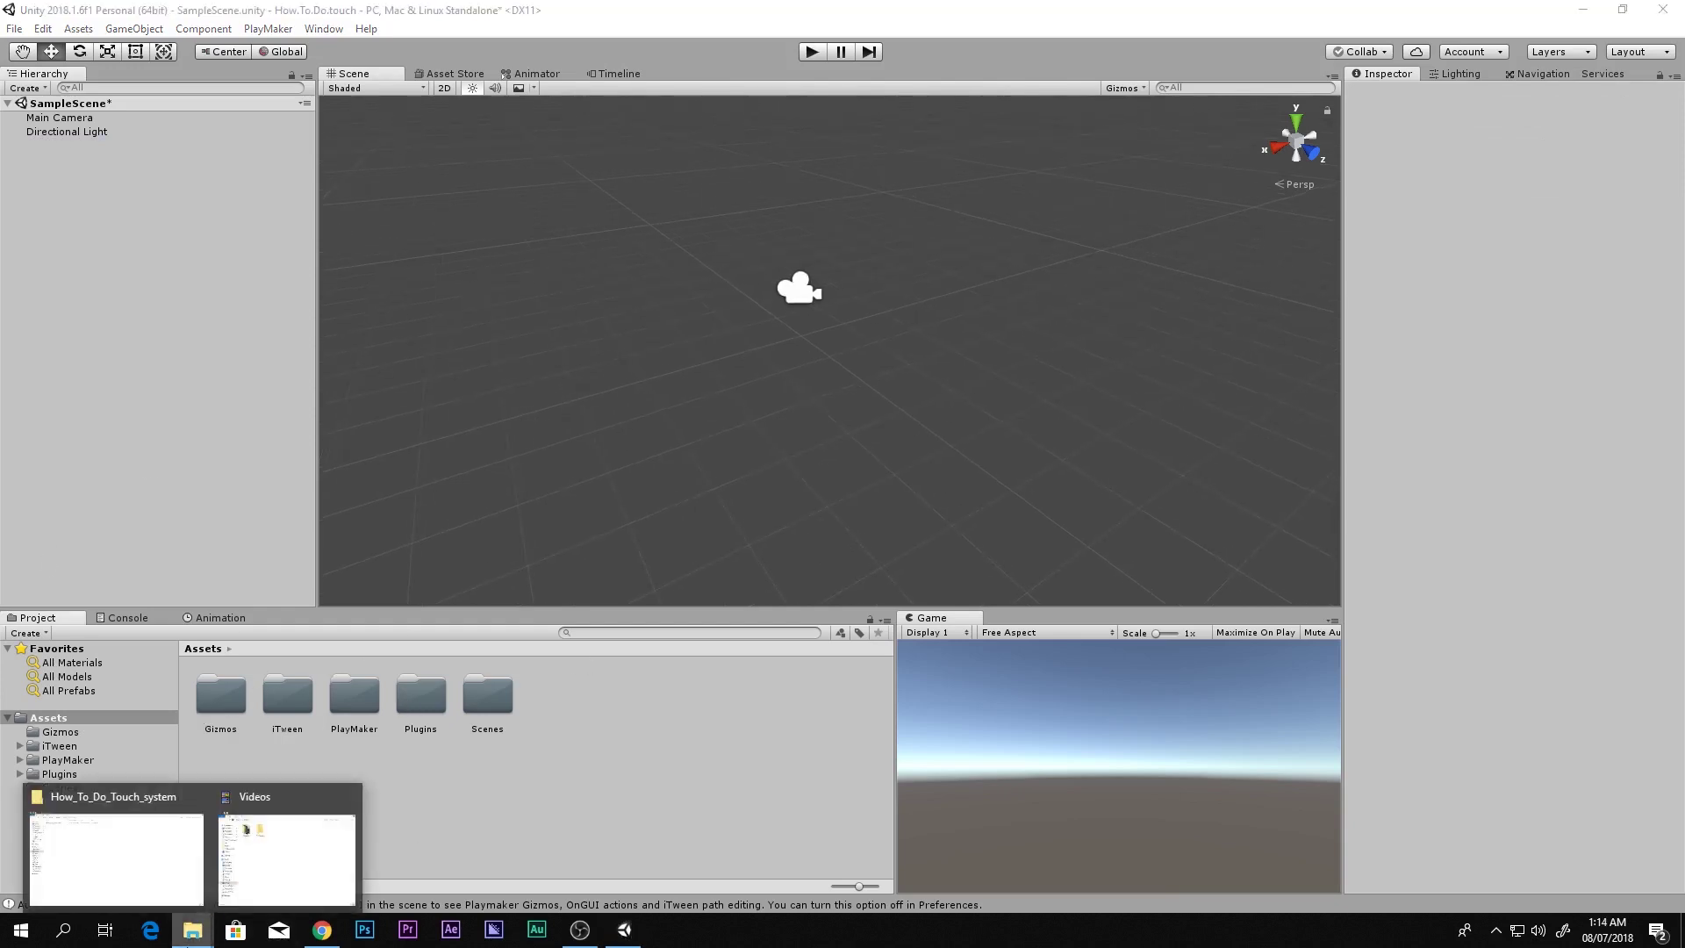
left_click(117, 897)
left_click(215, 121)
left_click(298, 241)
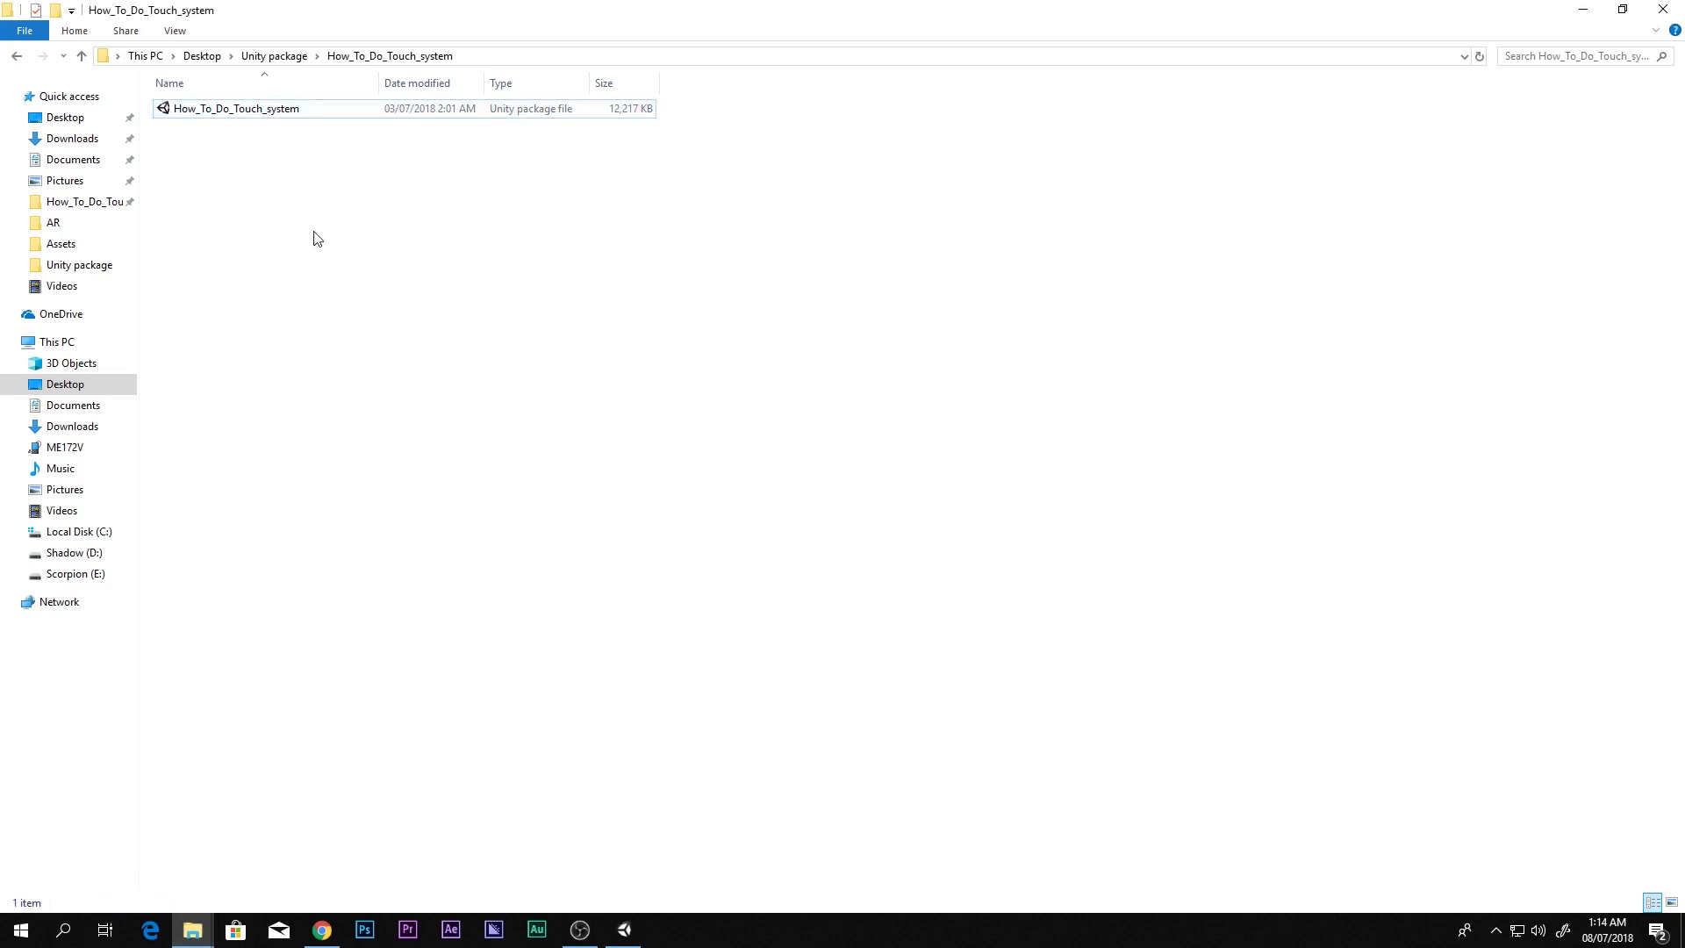
left_click(269, 117)
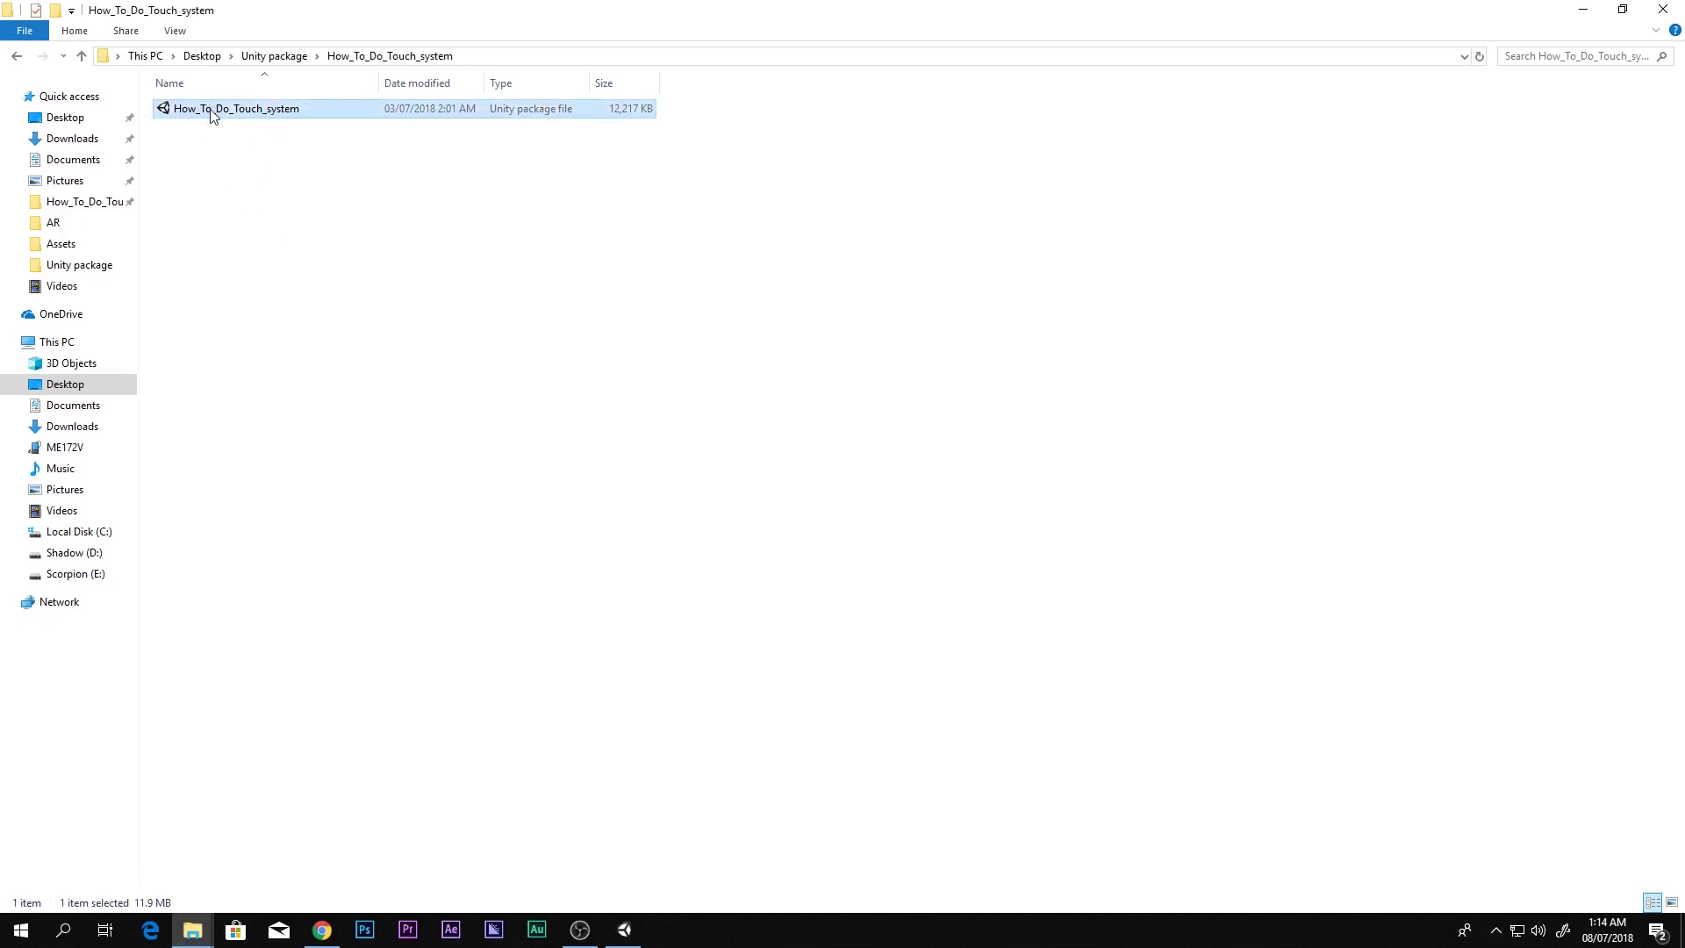
left_click(203, 148)
double_click(252, 113)
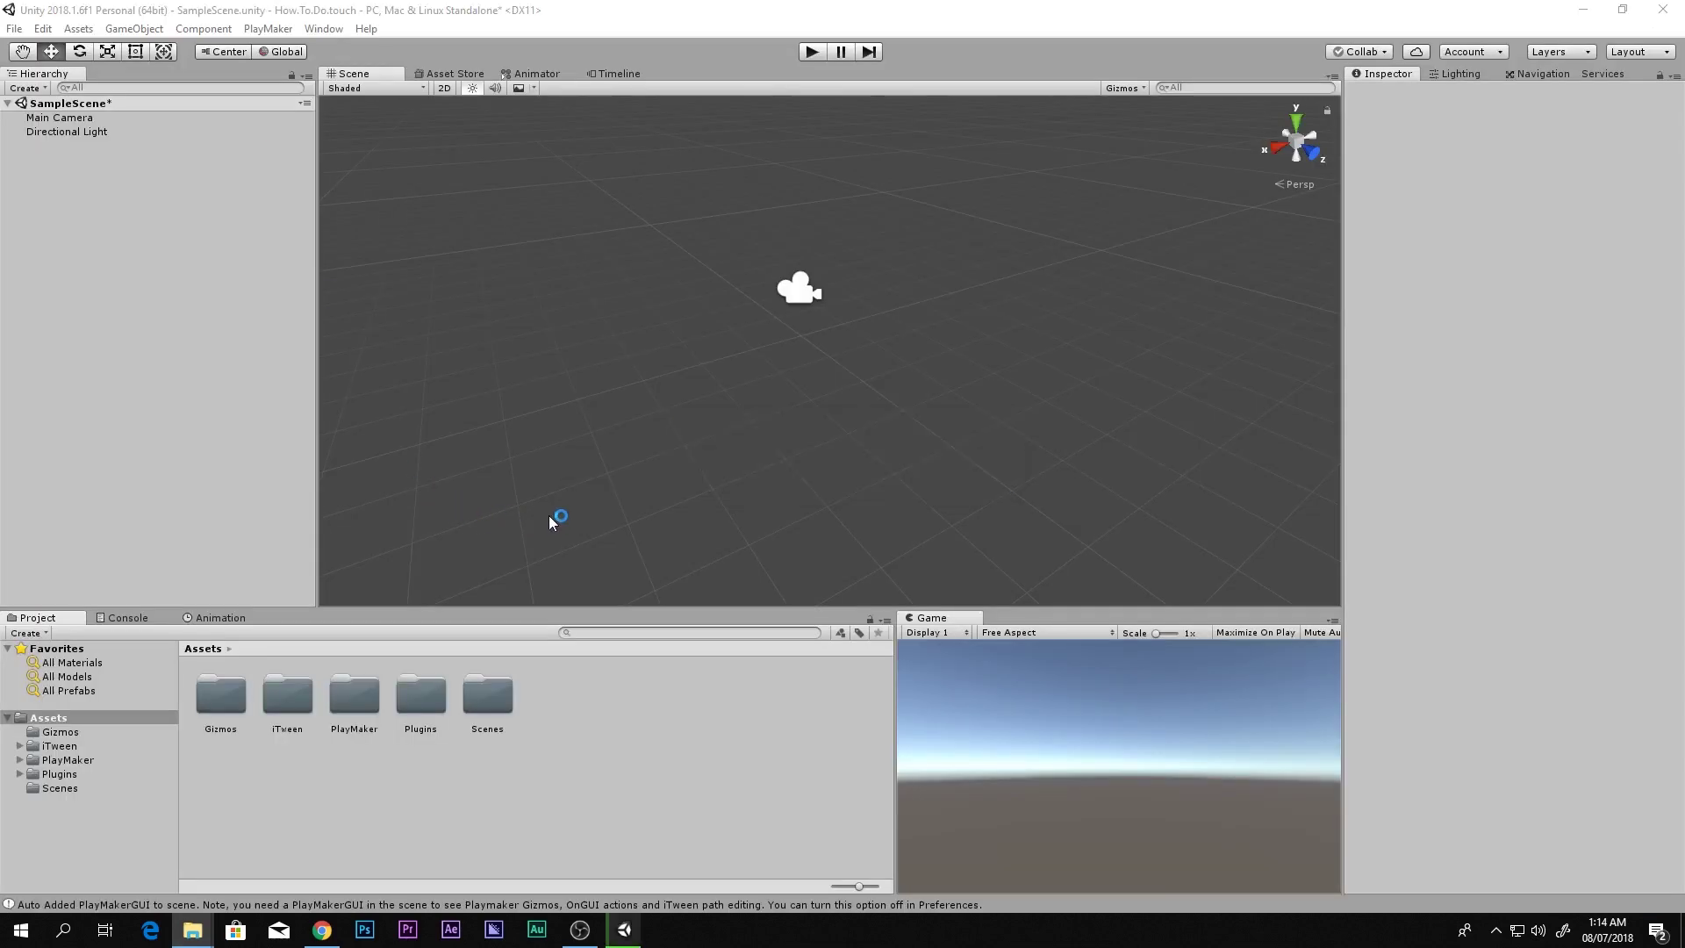
left_click(690, 349)
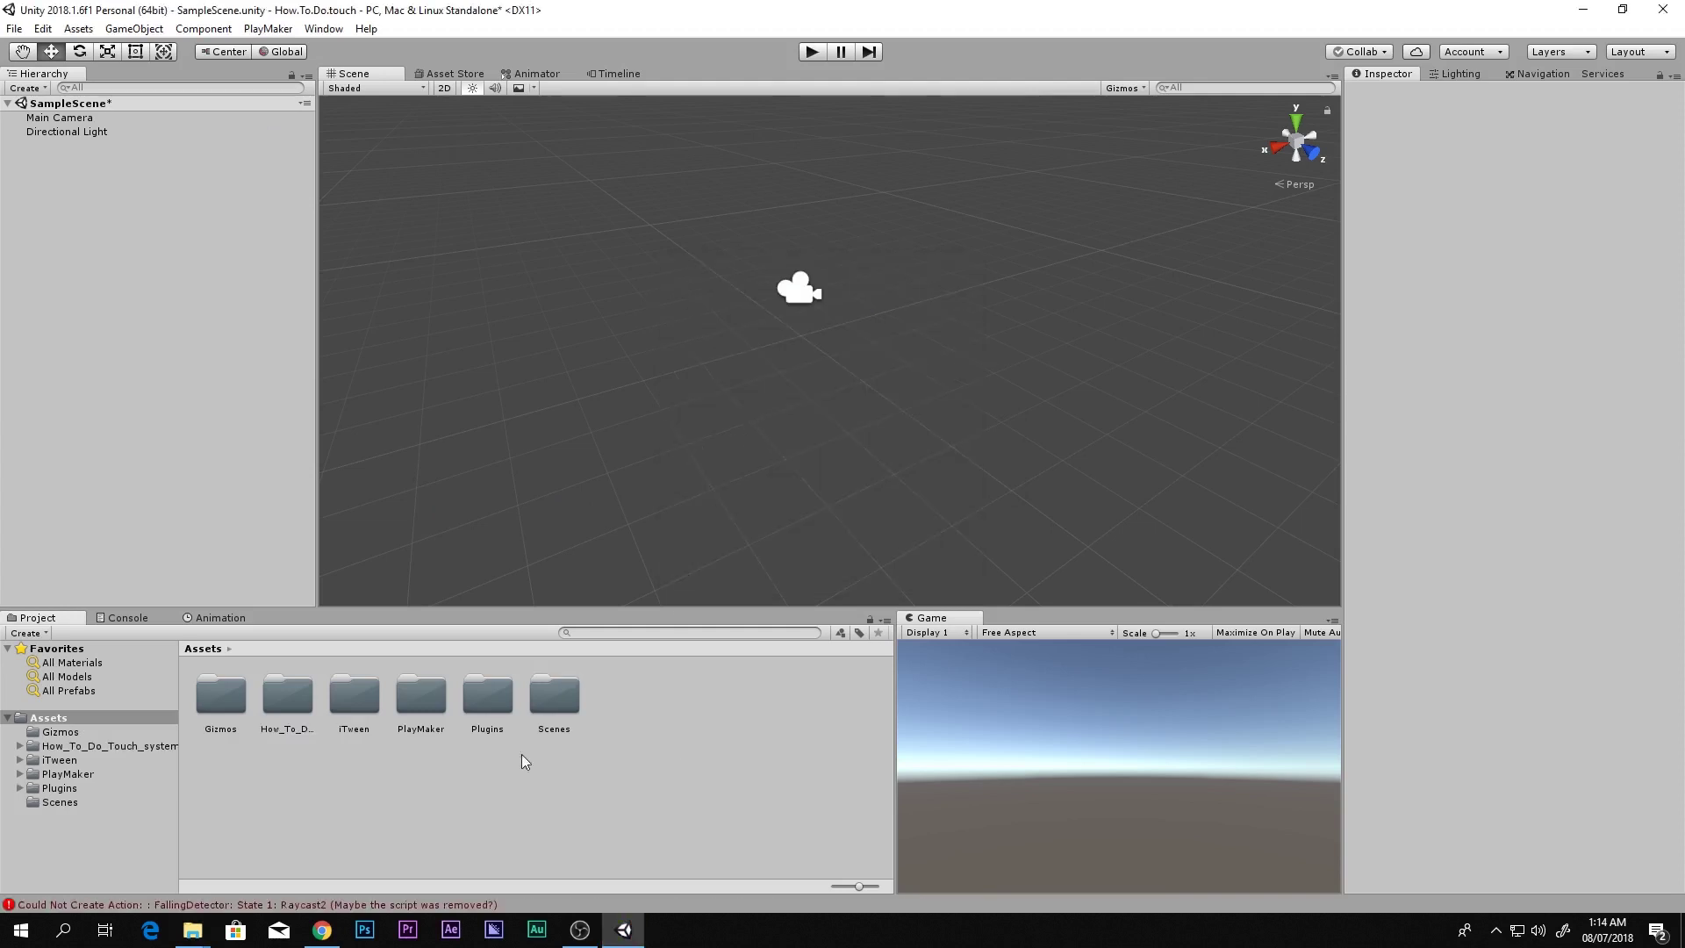
Look through the subfolders of the How_To_Do_Touch_system folder in Assets.
double_click(290, 709)
double_click(208, 704)
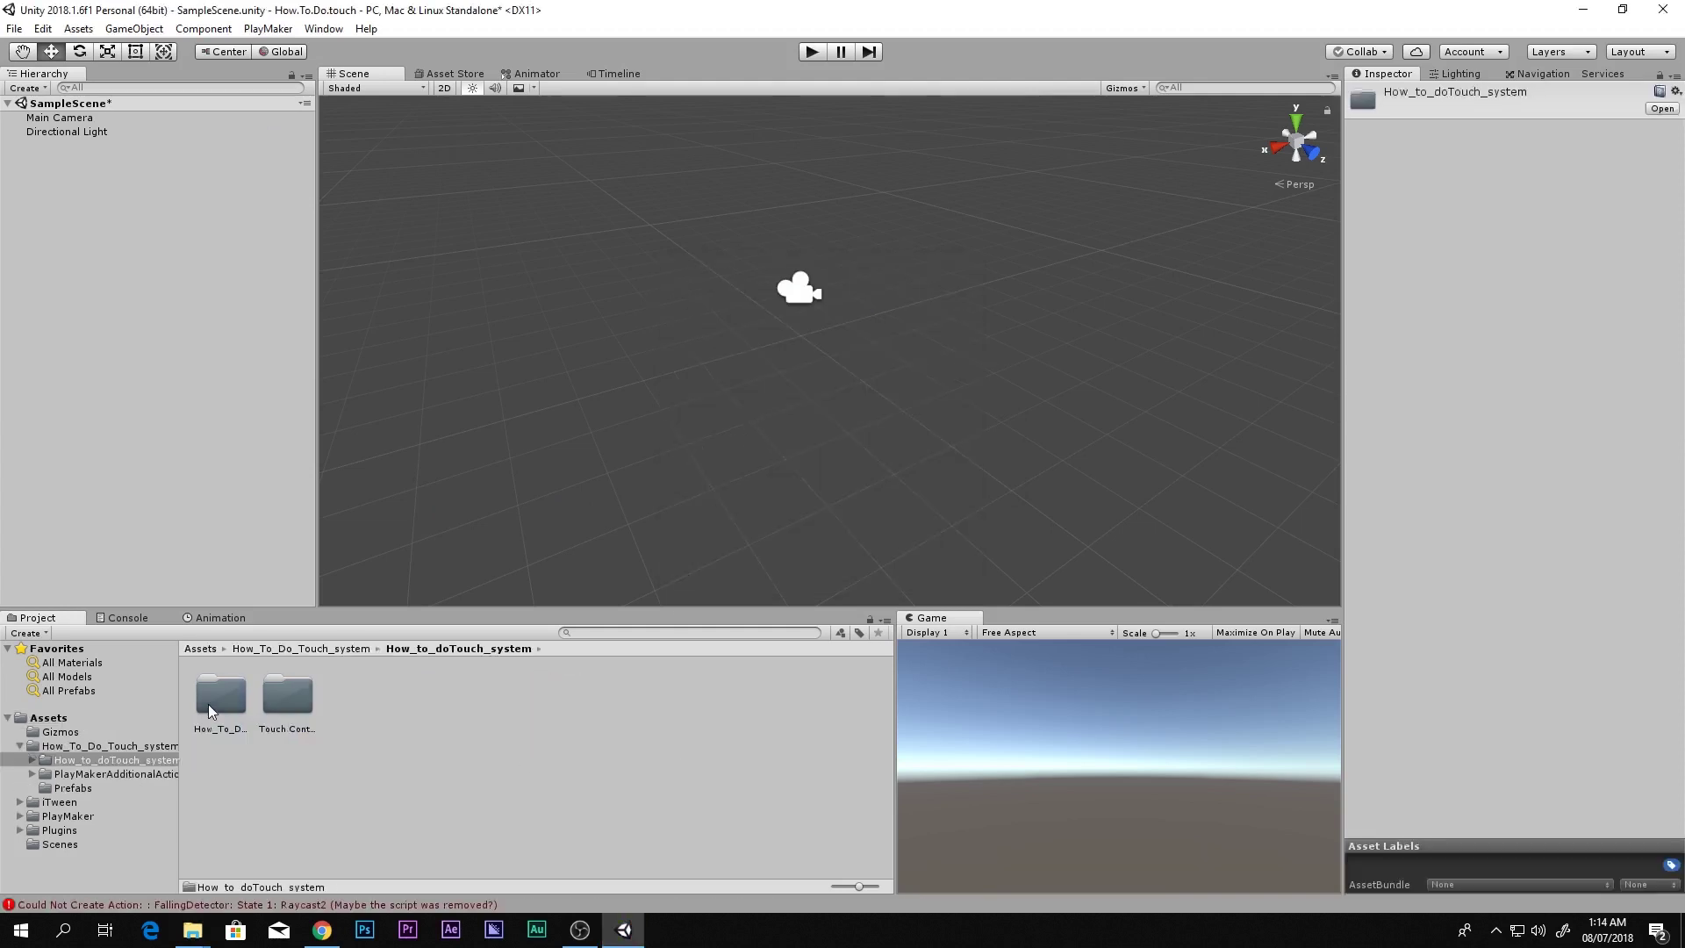
key("BackSpace")
key("BackSpace")
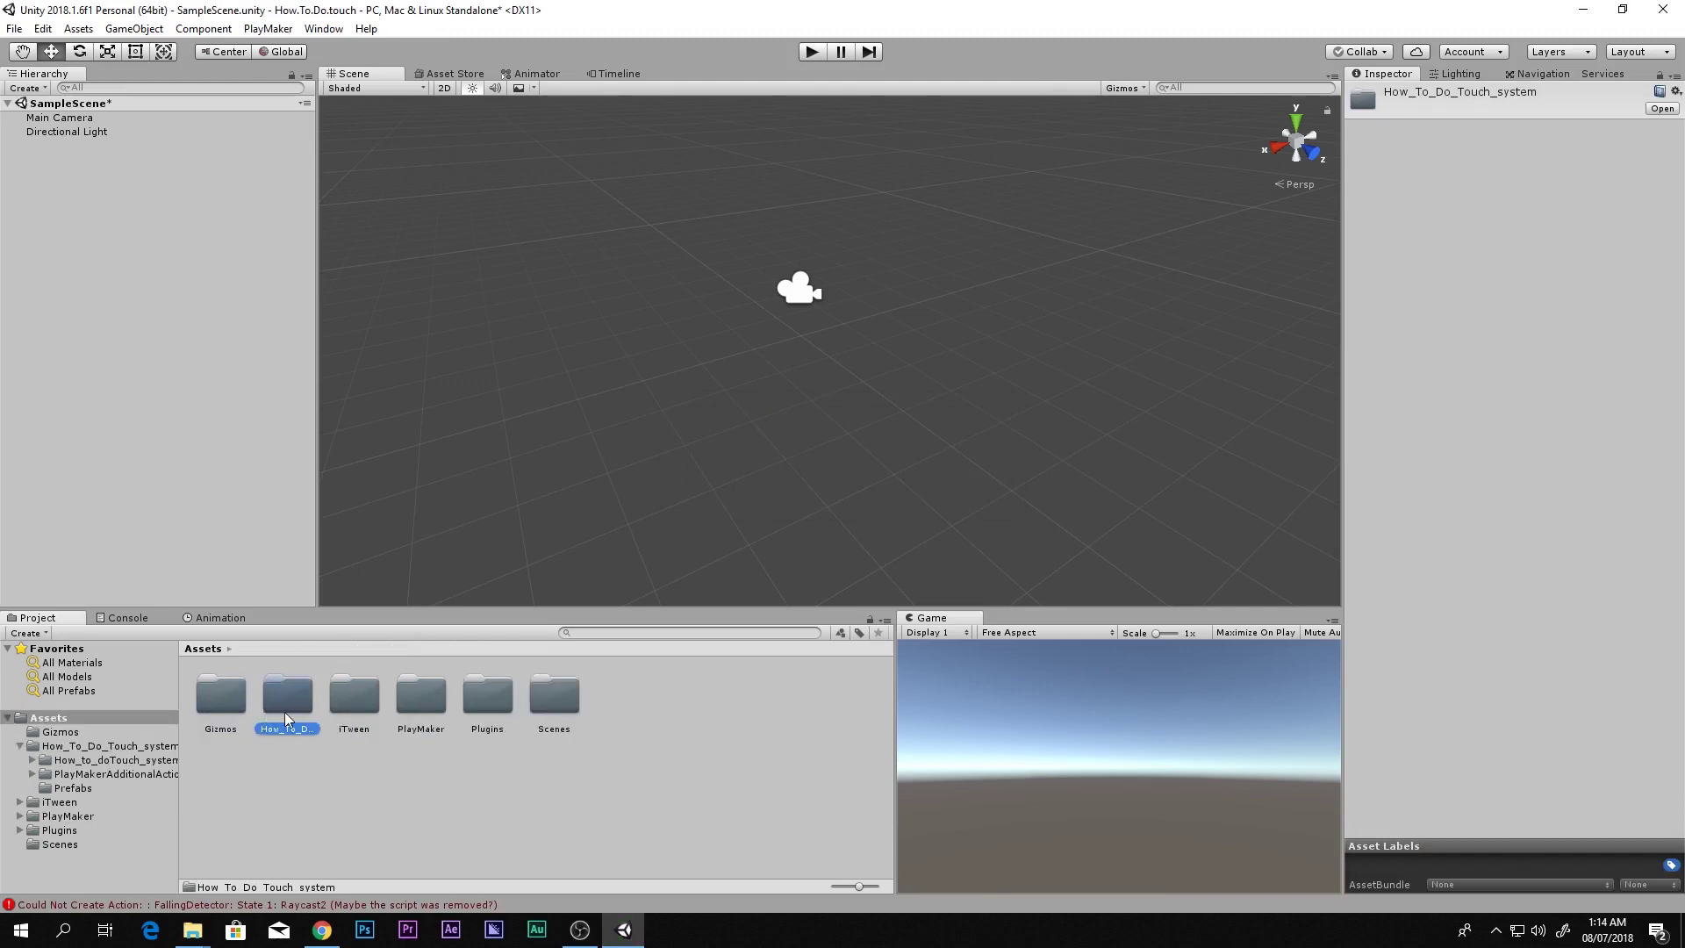
left_click(287, 756)
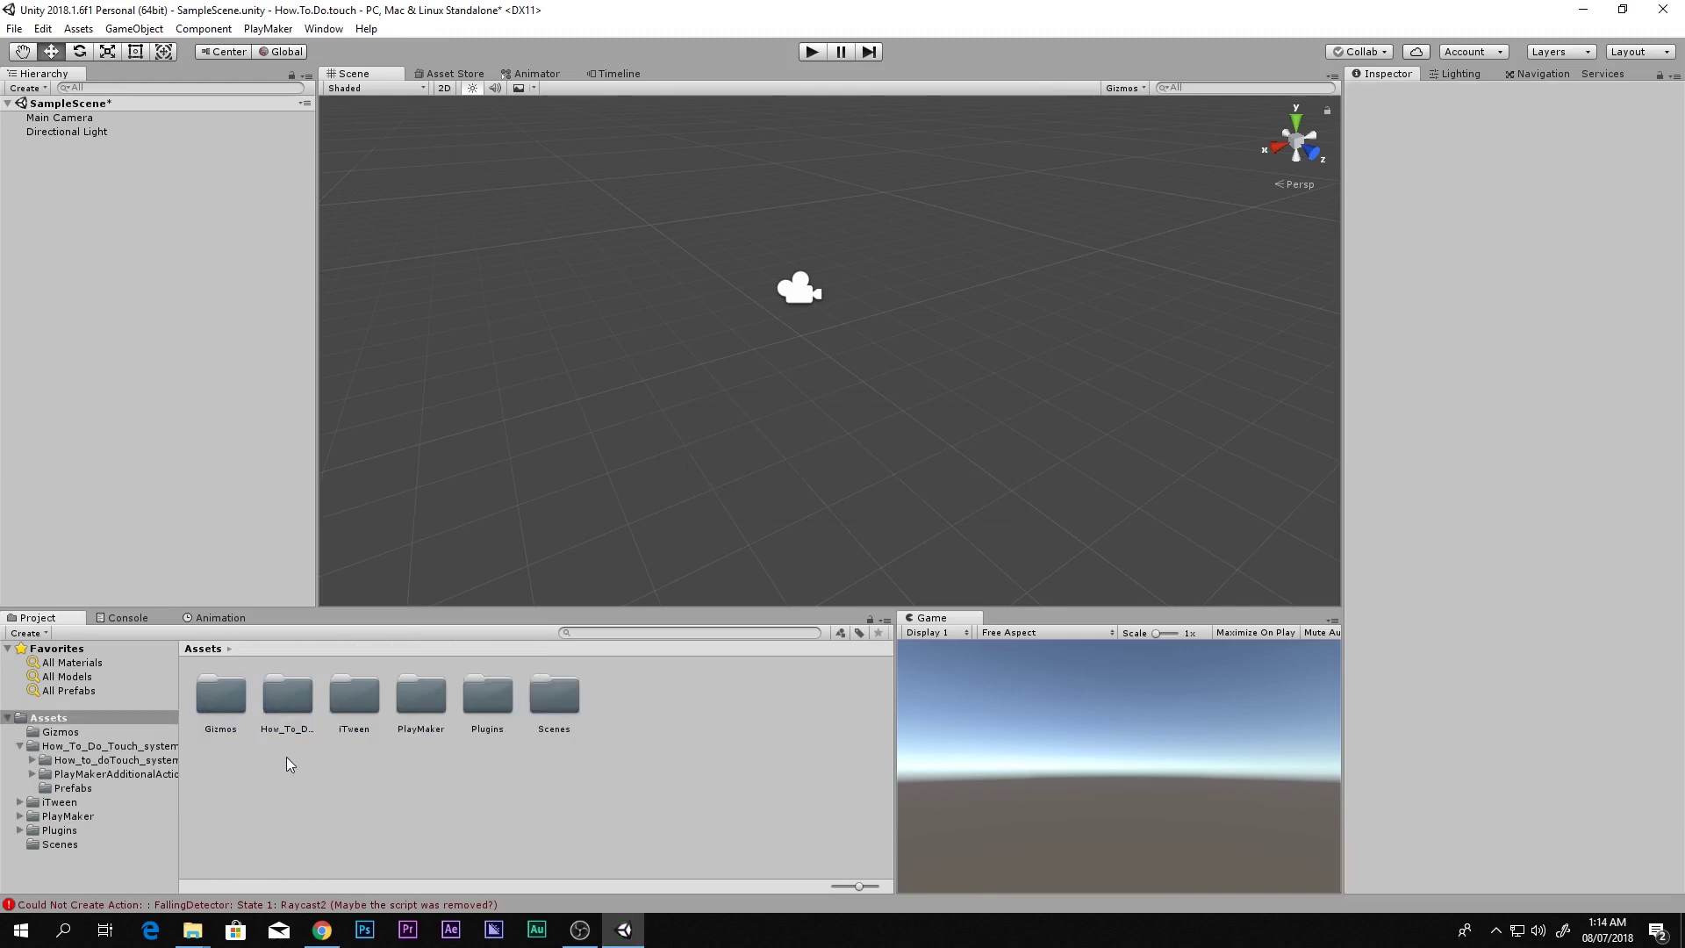
double_click(296, 700)
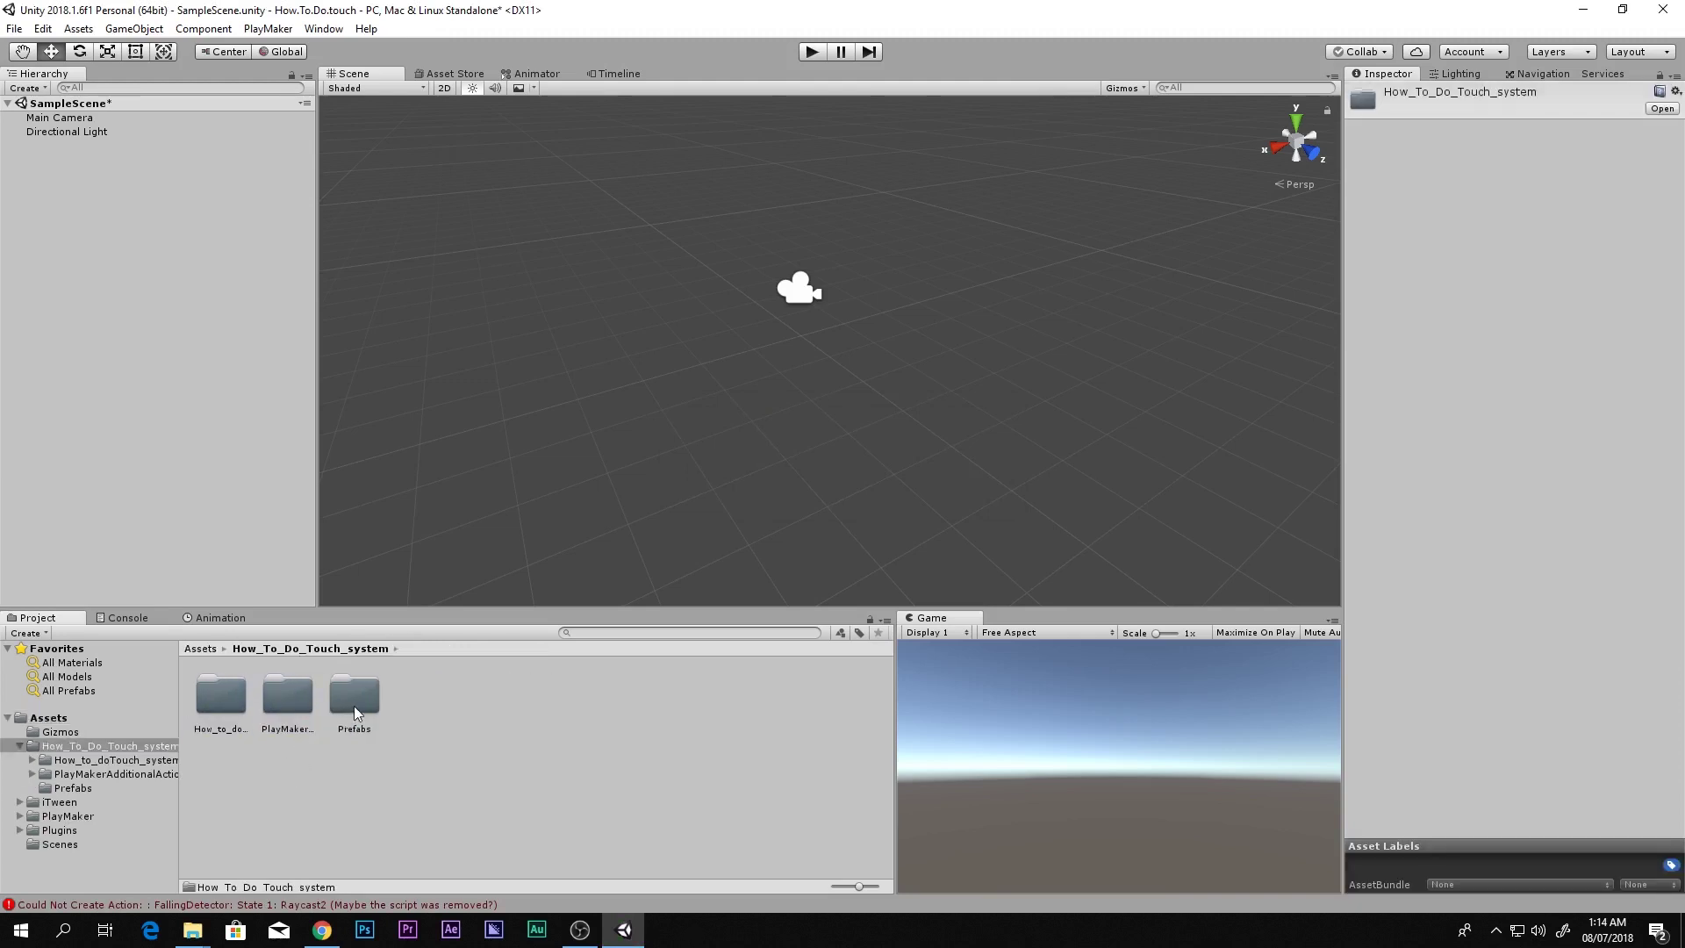
double_click(220, 695)
double_click(220, 695)
key("BackSpace")
left_click(276, 707)
double_click(275, 702)
key("BackSpace")
left_click(220, 695)
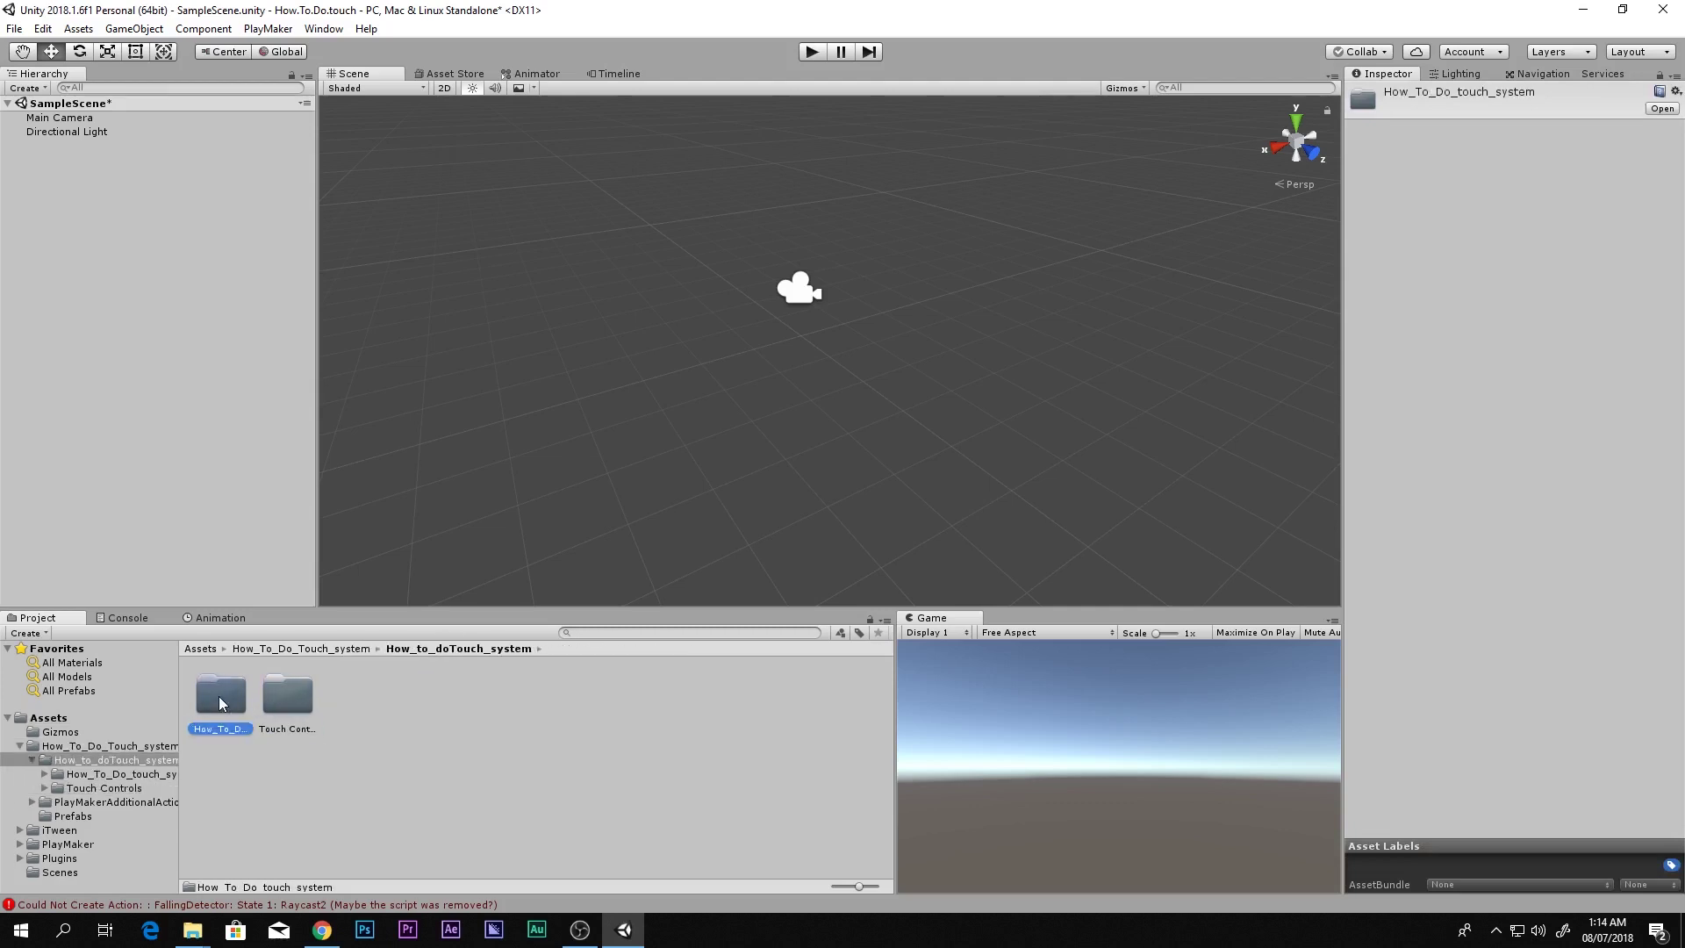
Examine the C# scripts in the Playmaker Touch Controls folder, then return to the How_to_doTouch_system folder.
double_click(220, 696)
double_click(221, 696)
left_click(221, 702)
key("Right")
key("Right")
key("Right")
key("Right")
key("Right")
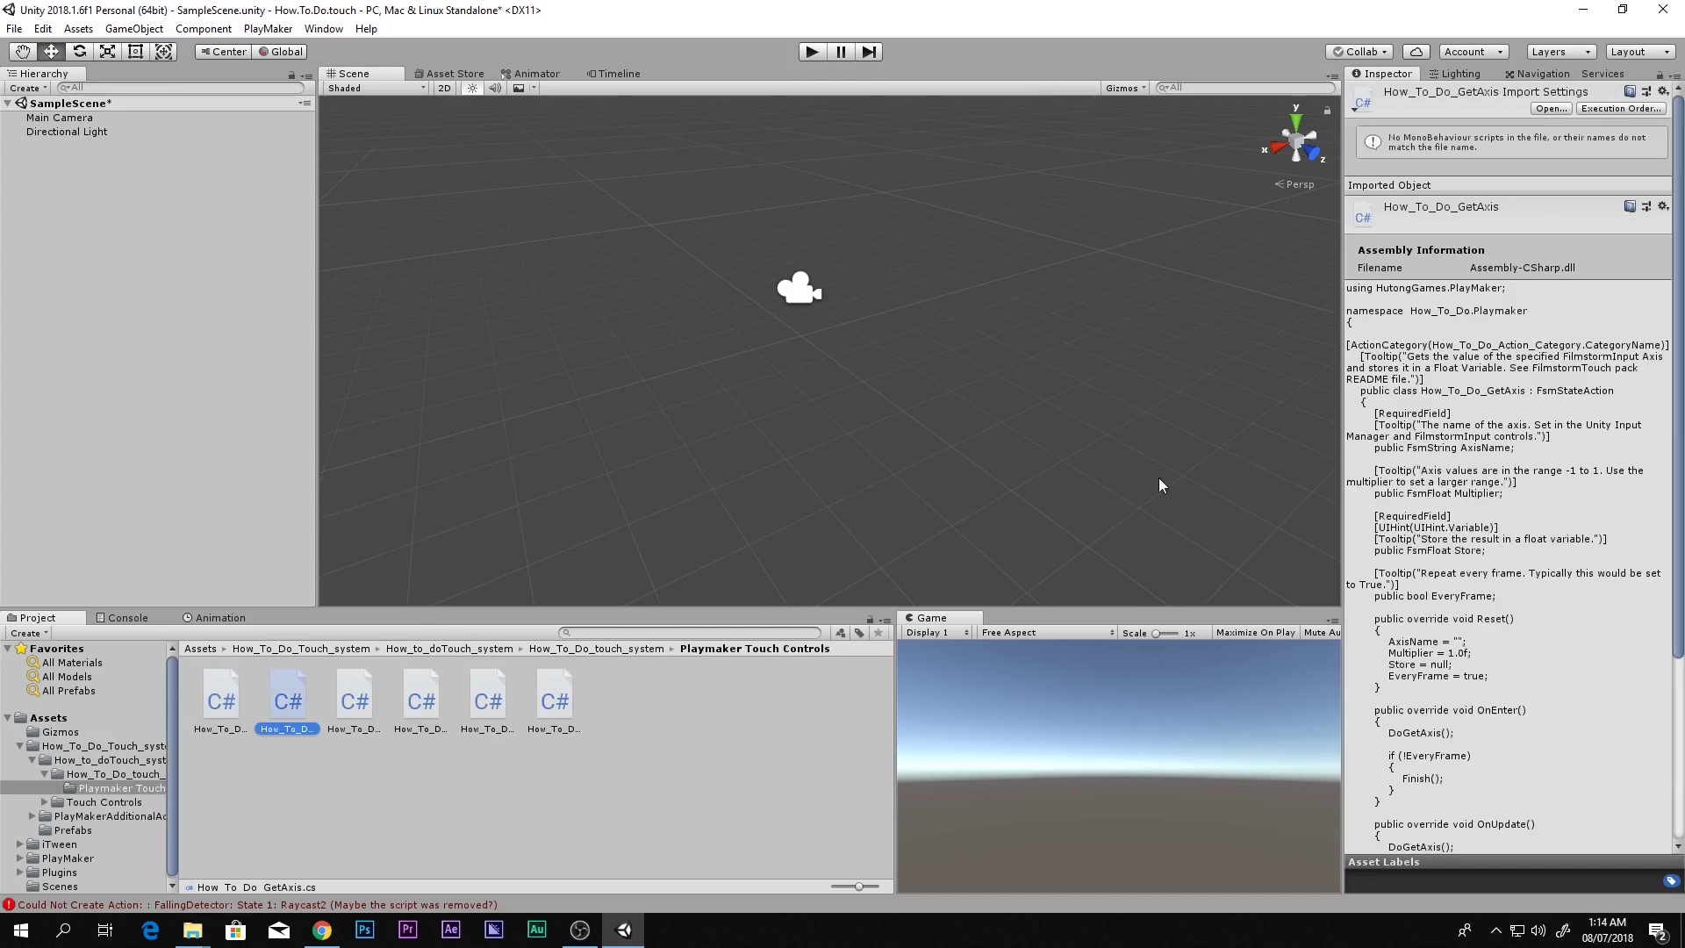
key("Left")
key("Left")
key("Left")
key("Left")
key("Left")
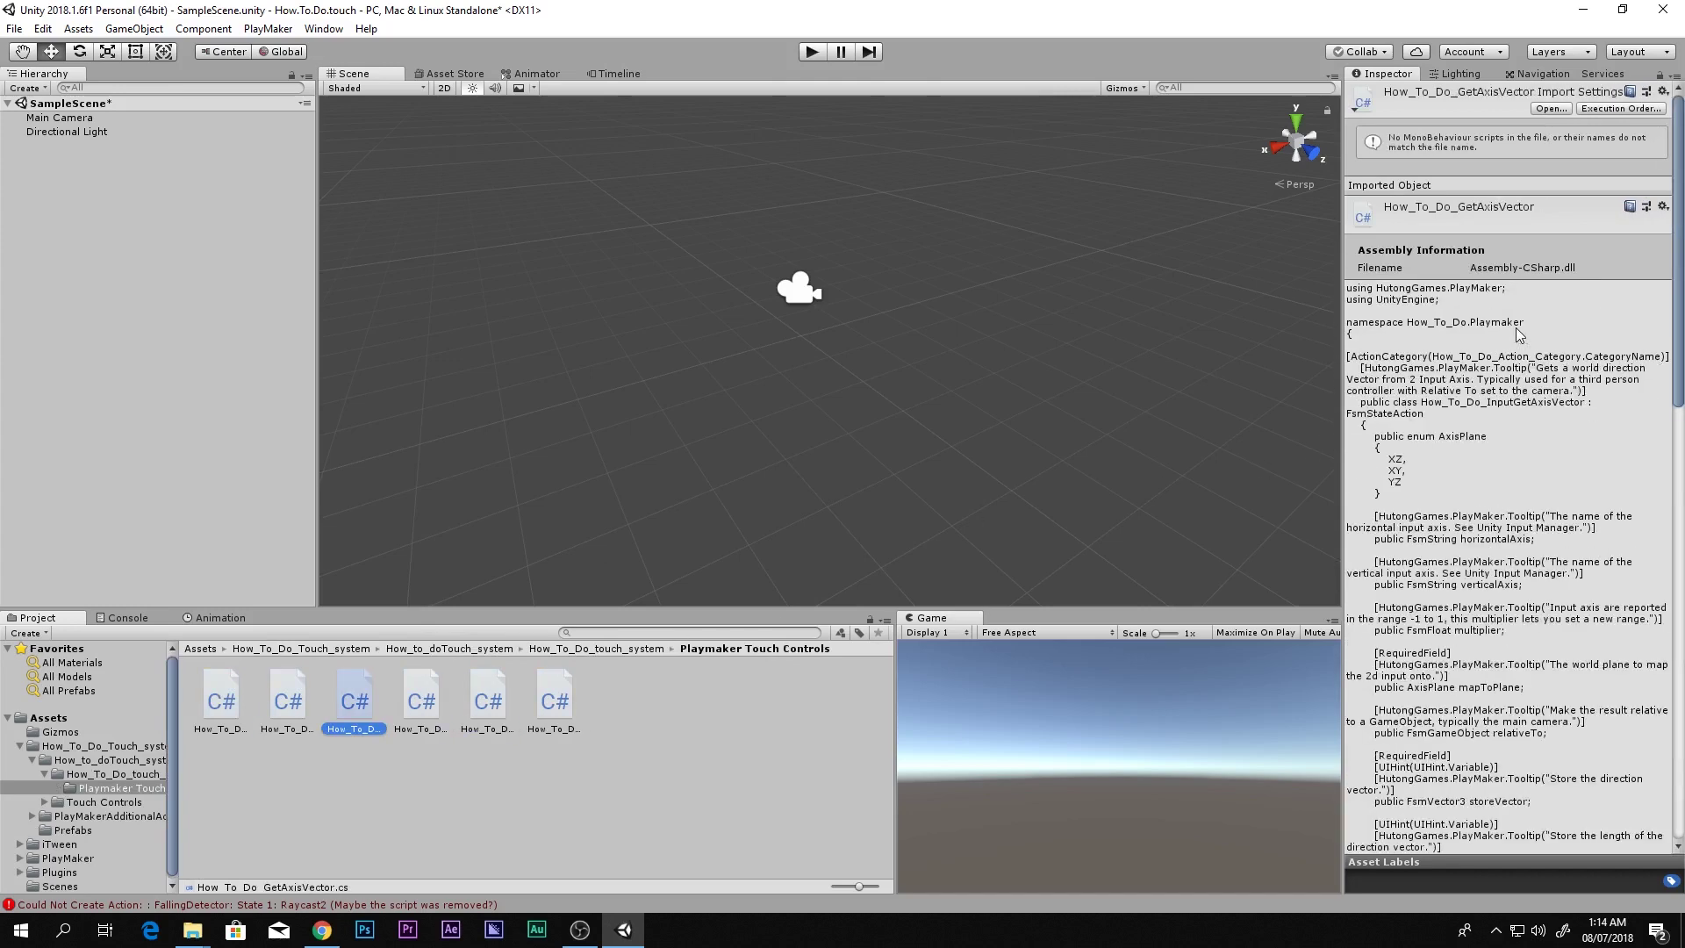
key("BackSpace")
Look through the Graphics, Prefabs and Scripts subfolders of the Touch Controls folder.
key("BackSpace")
key("Right")
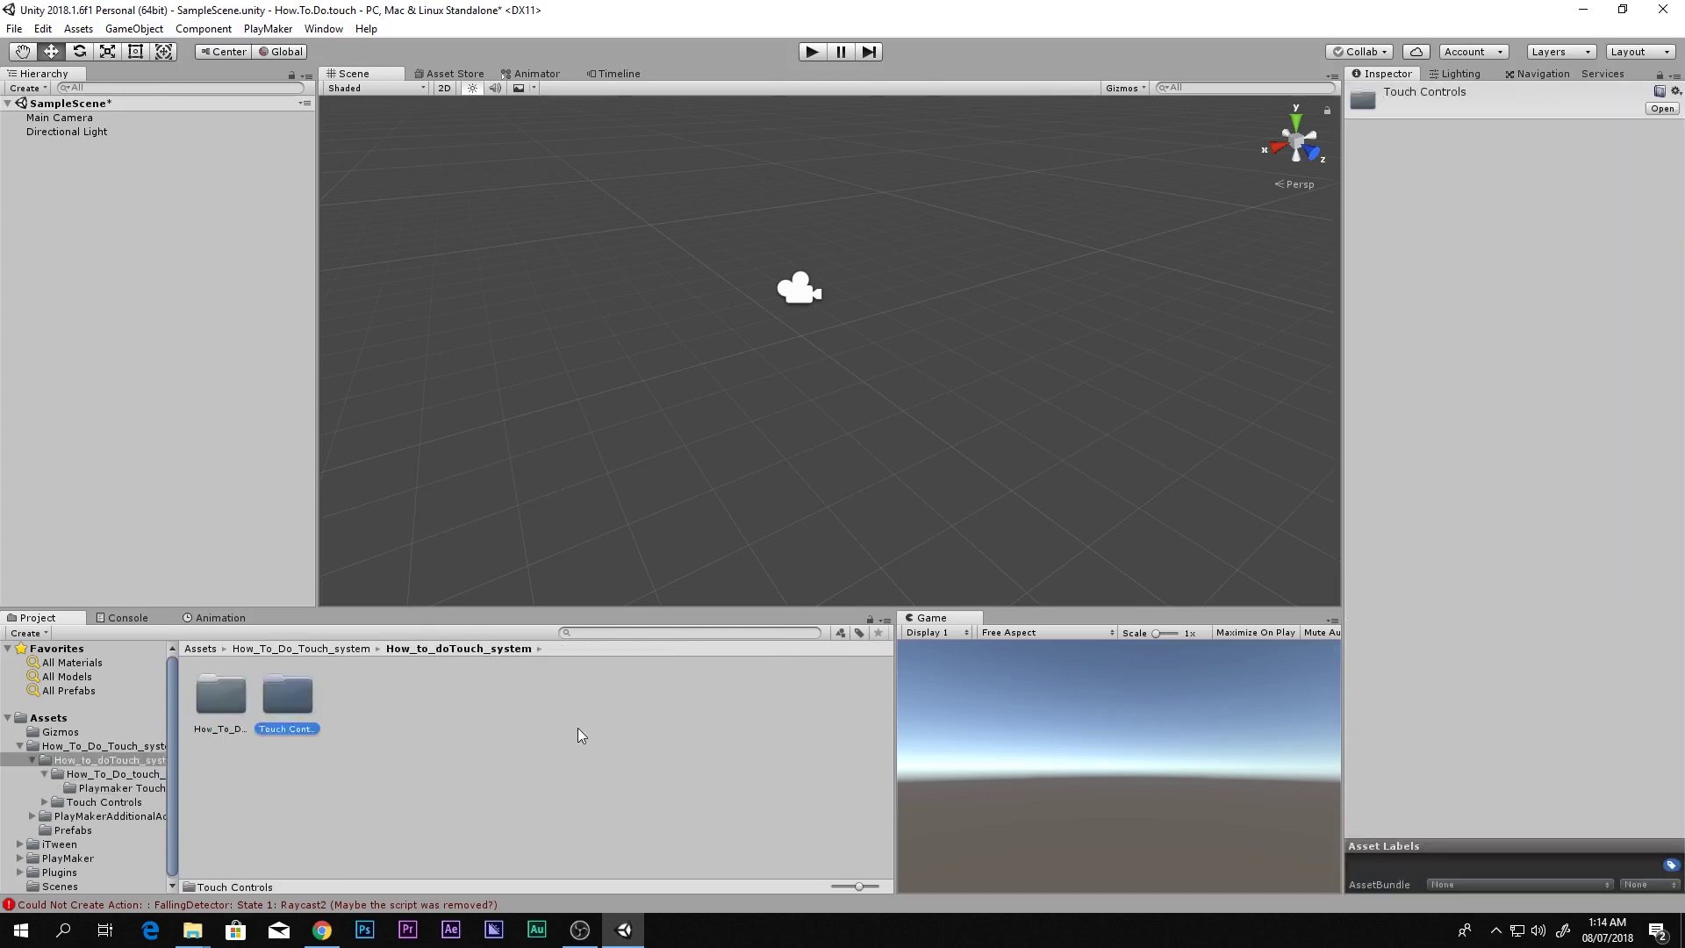
key("Return")
key("Right")
key("Right")
key("Return")
key("BackSpace")
key("Right")
key("Return")
key("BackSpace")
key("Return")
key("Right")
key("Return")
key("BackSpace")
key("Right")
key("Return")
key("BackSpace")
key("BackSpace")
key("BackSpace")
key("BackSpace")
key("BackSpace")
key("Right")
key("Left")
key("Return")
Look through the PlayMaker Animator and PlayMaker subfolders of the PlayMakerAdditionalActions folder.
key("Return")
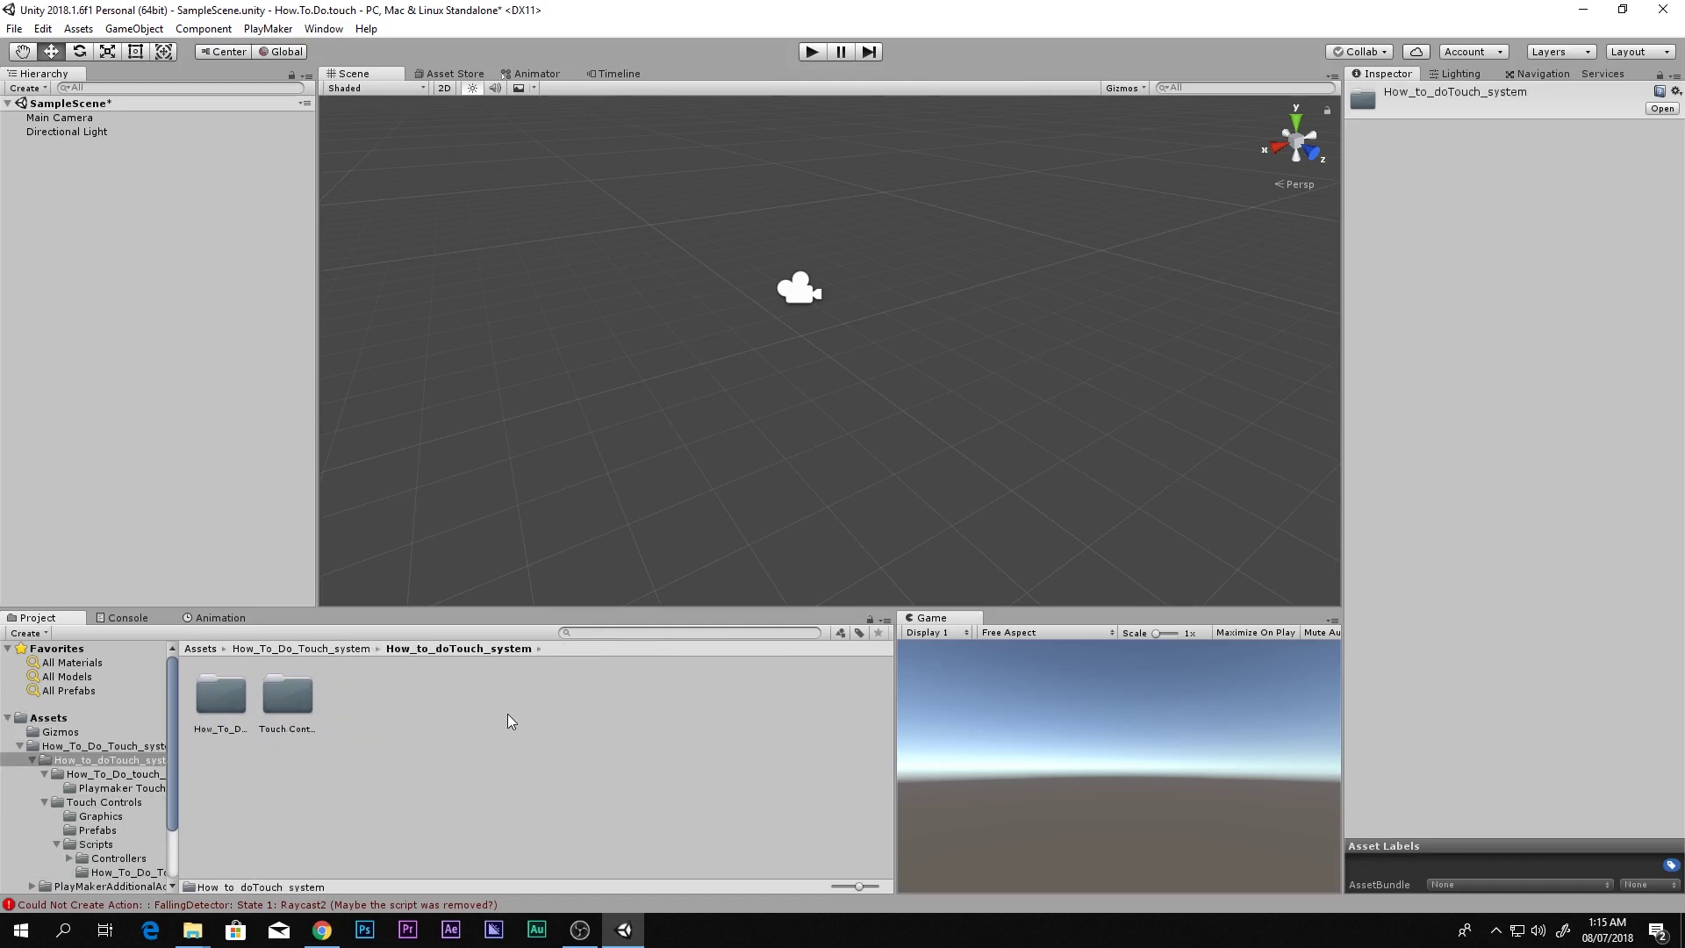
key("BackSpace")
key("Right")
key("Return")
key("Right")
key("Return")
key("BackSpace")
key("Right")
key("Return")
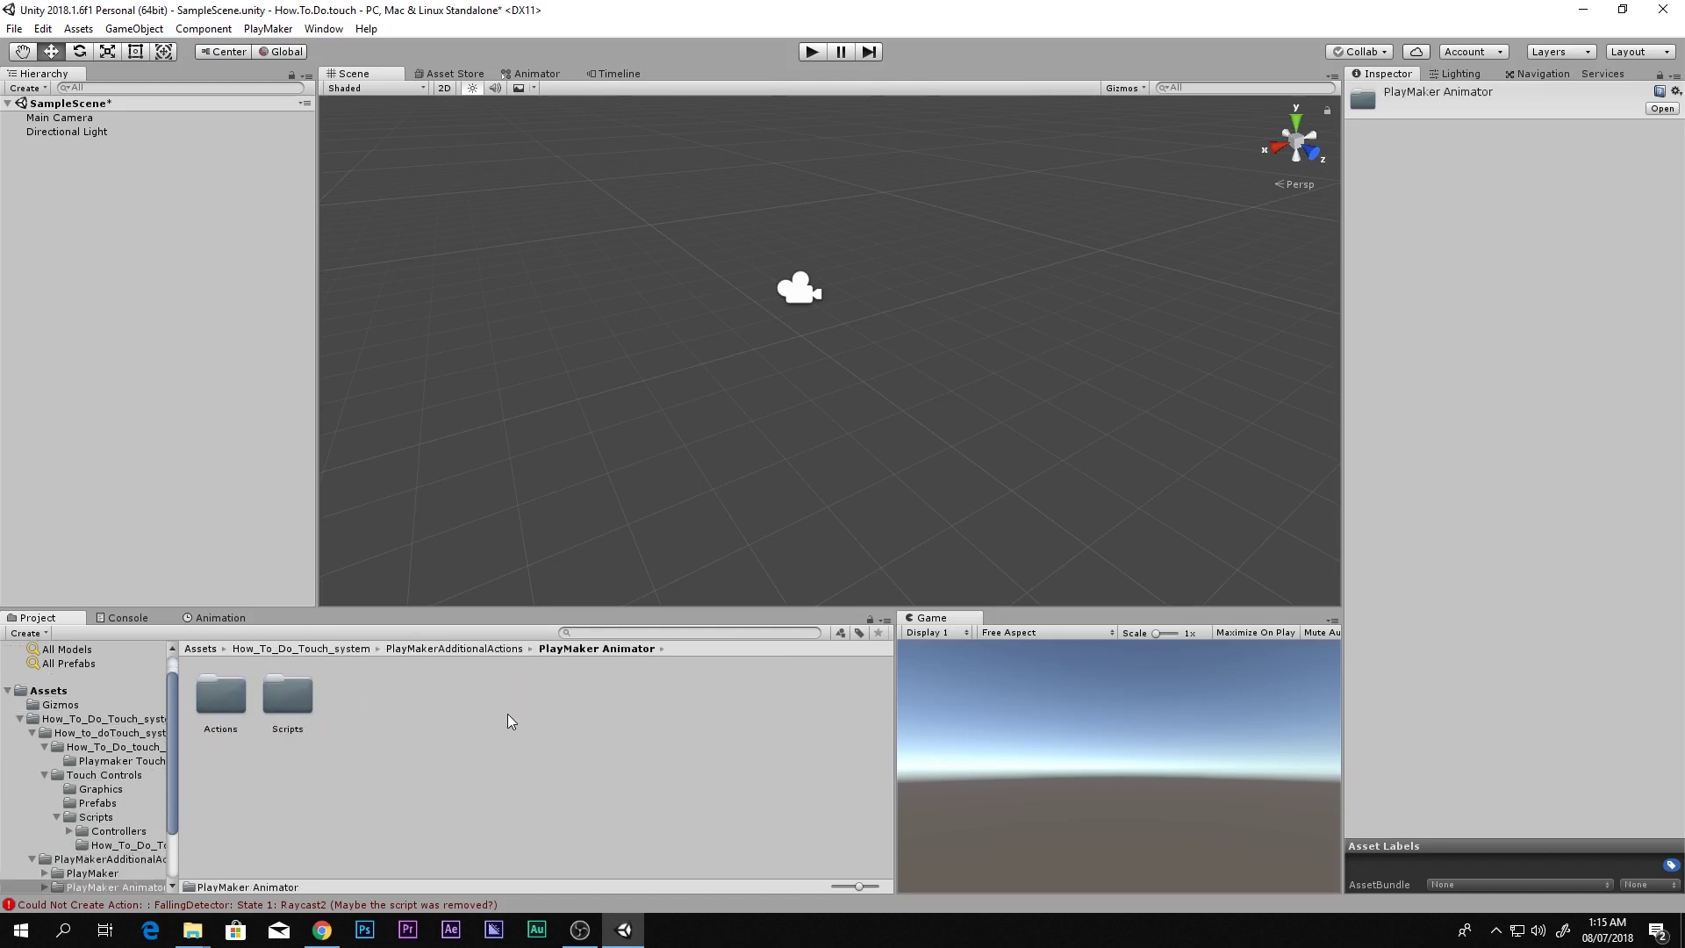
key("Right")
key("Return")
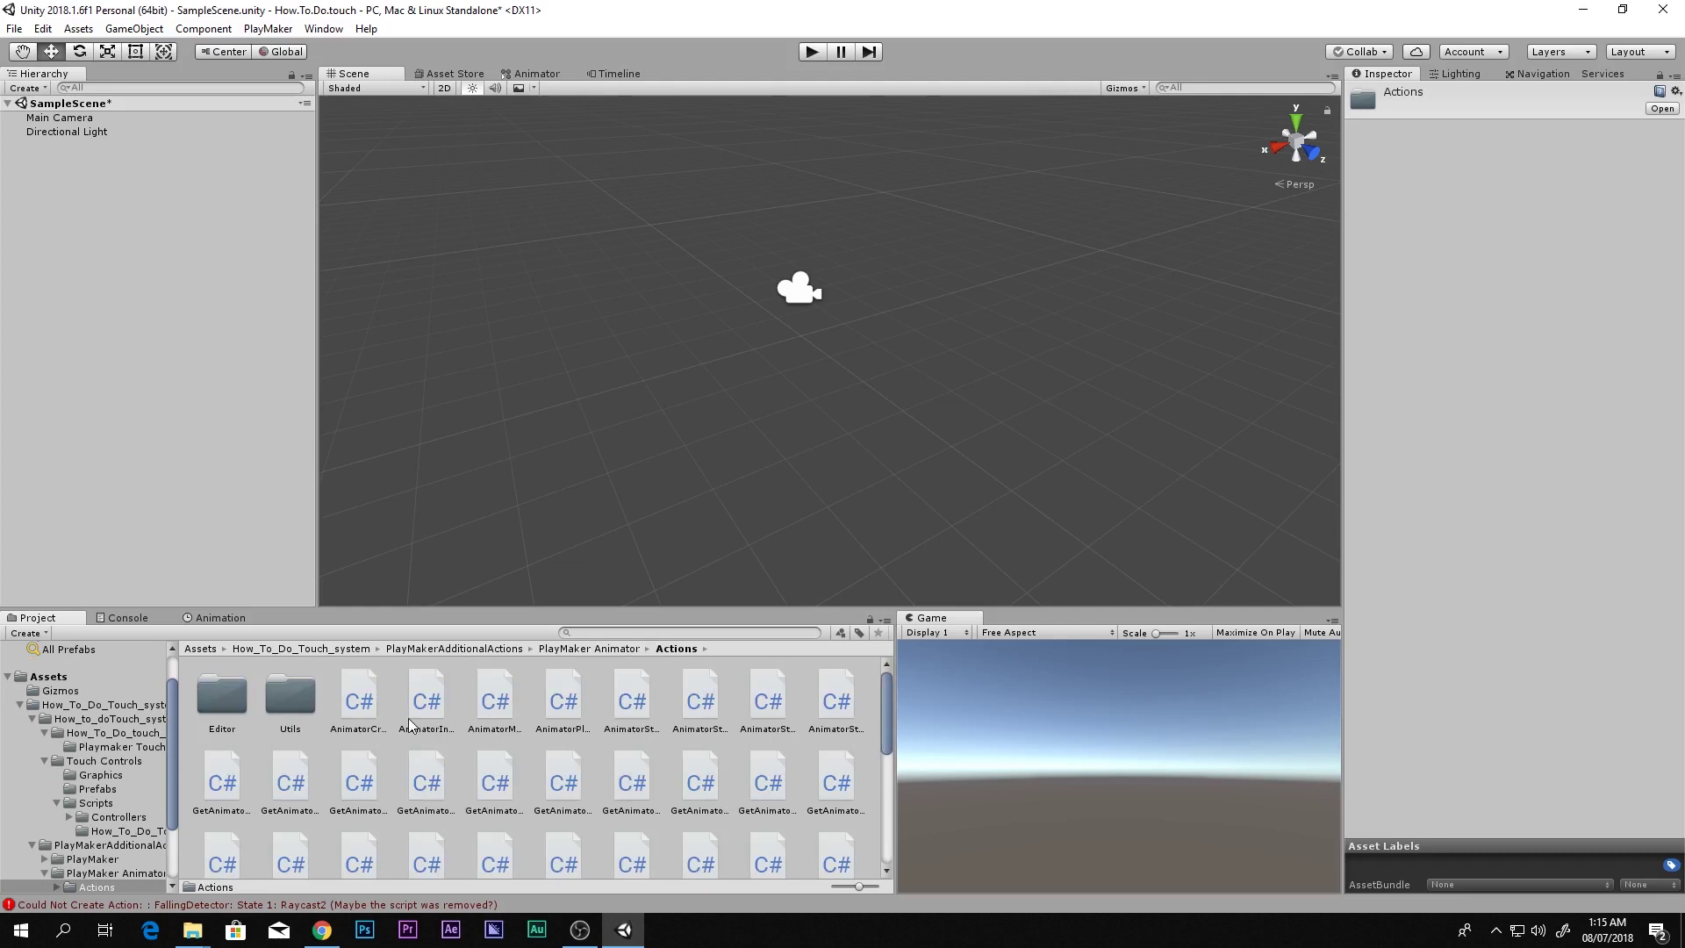
key("BackSpace")
key("BackSpace")
key("Left")
key("Return")
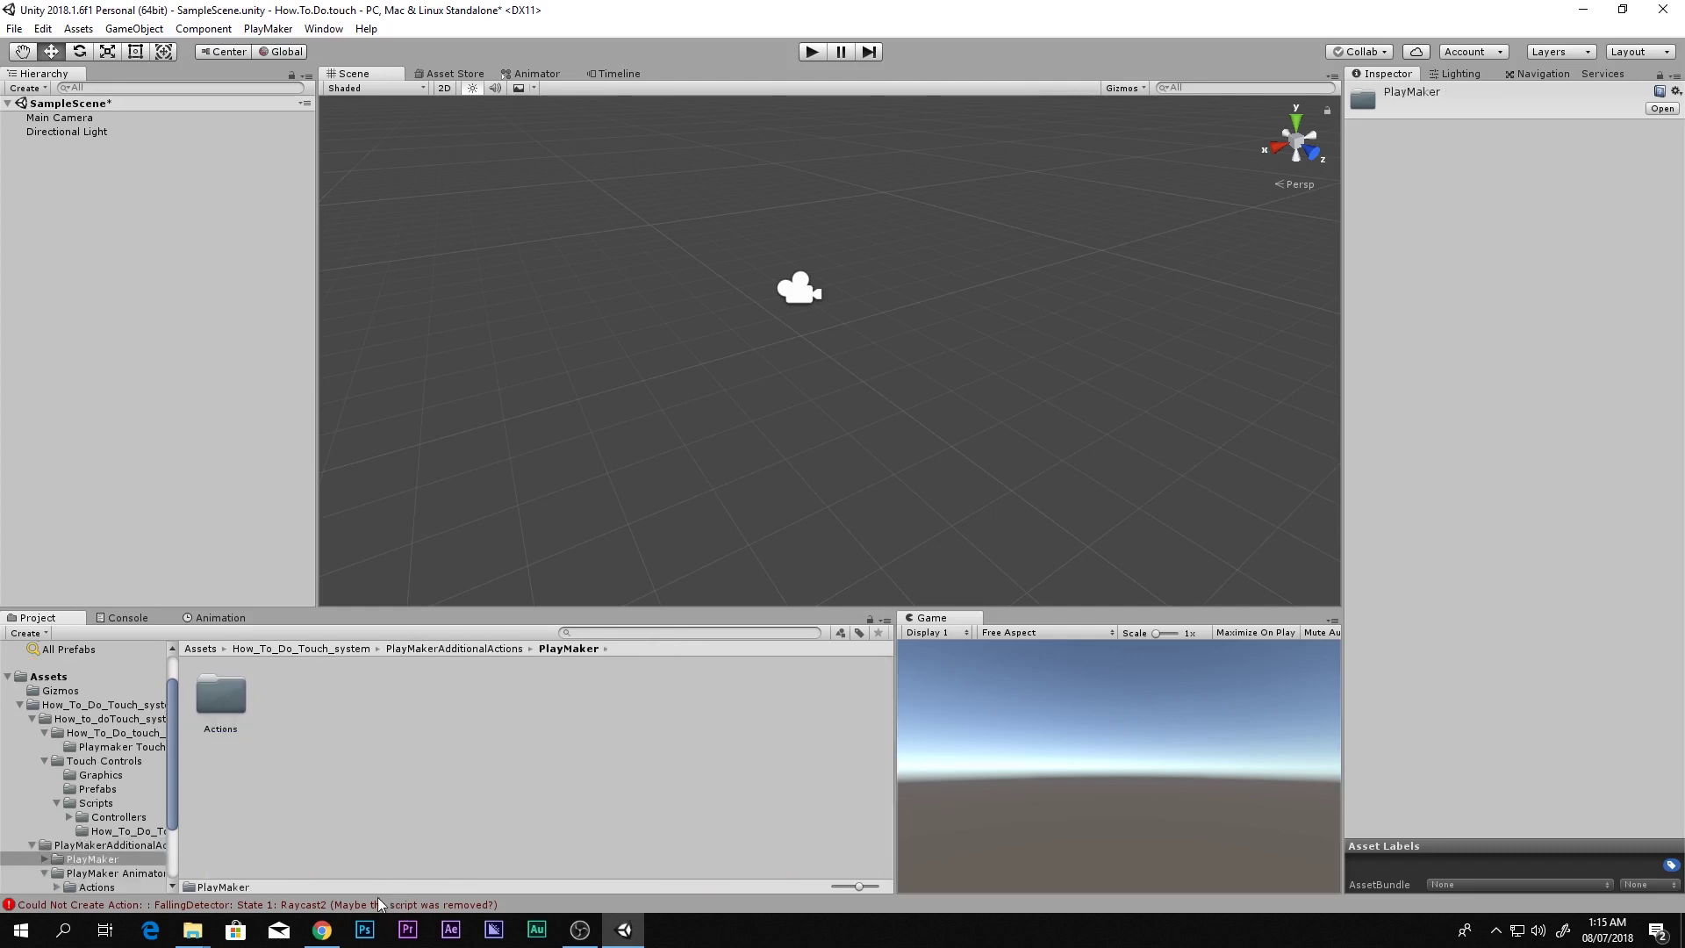
Clear the console, locate the script behind a duplicate-definition error and delete the Animator folder in PlayMaker/Actions.
left_click(184, 907)
left_click(20, 632)
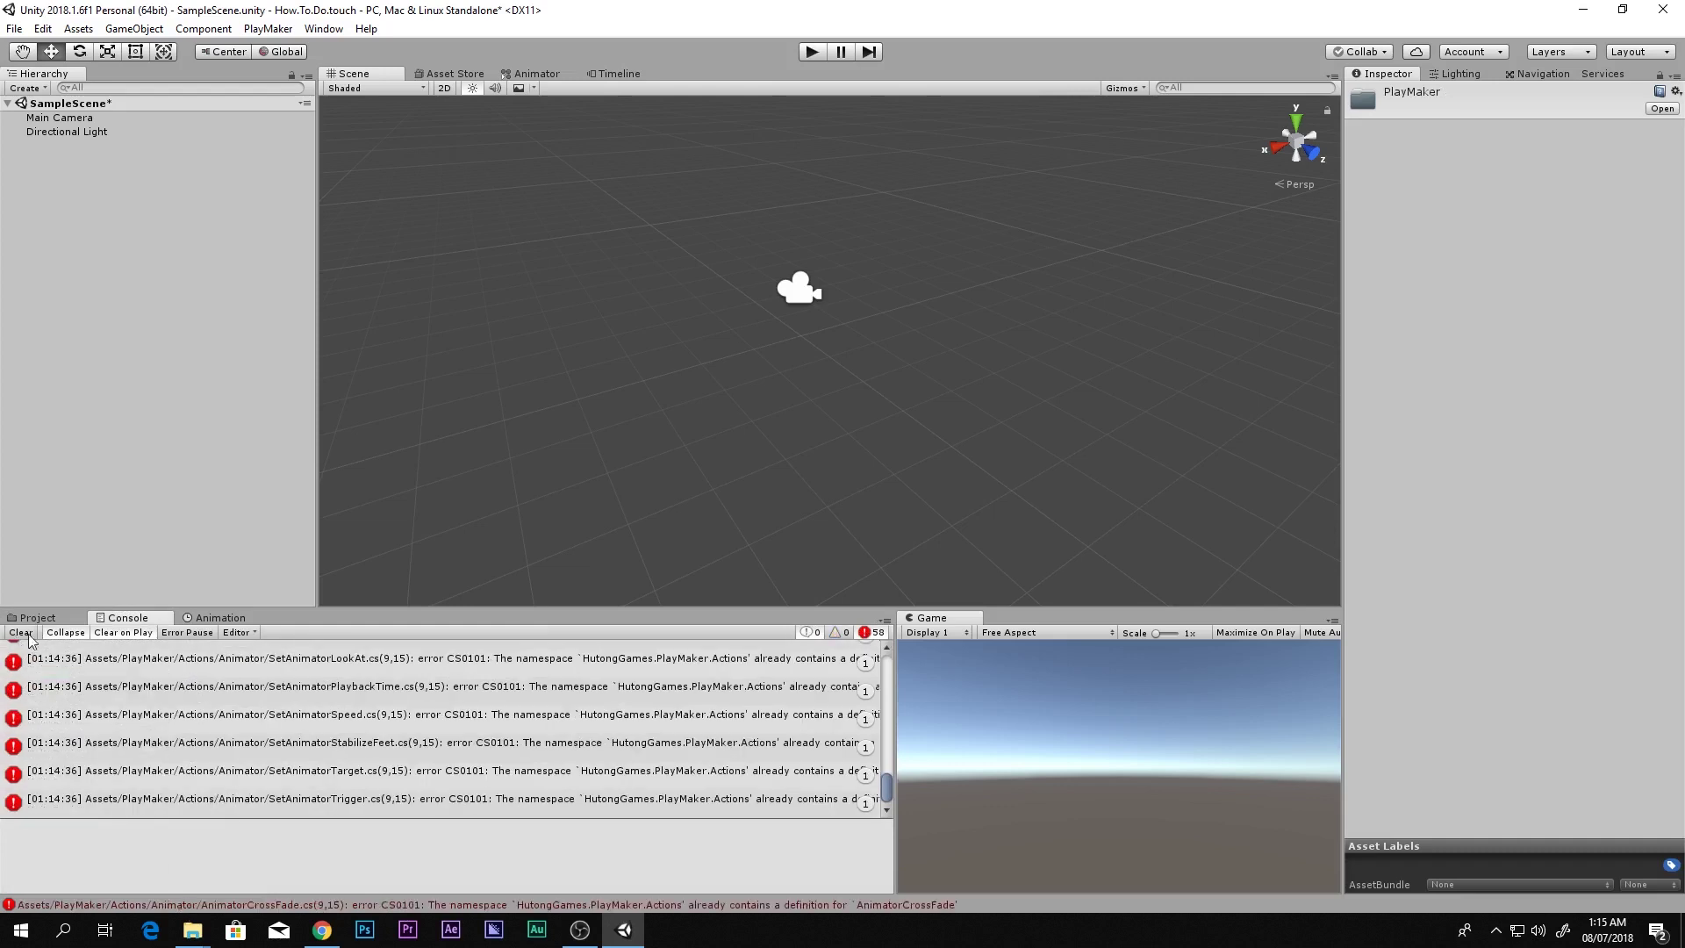
left_click(74, 653)
left_click(37, 618)
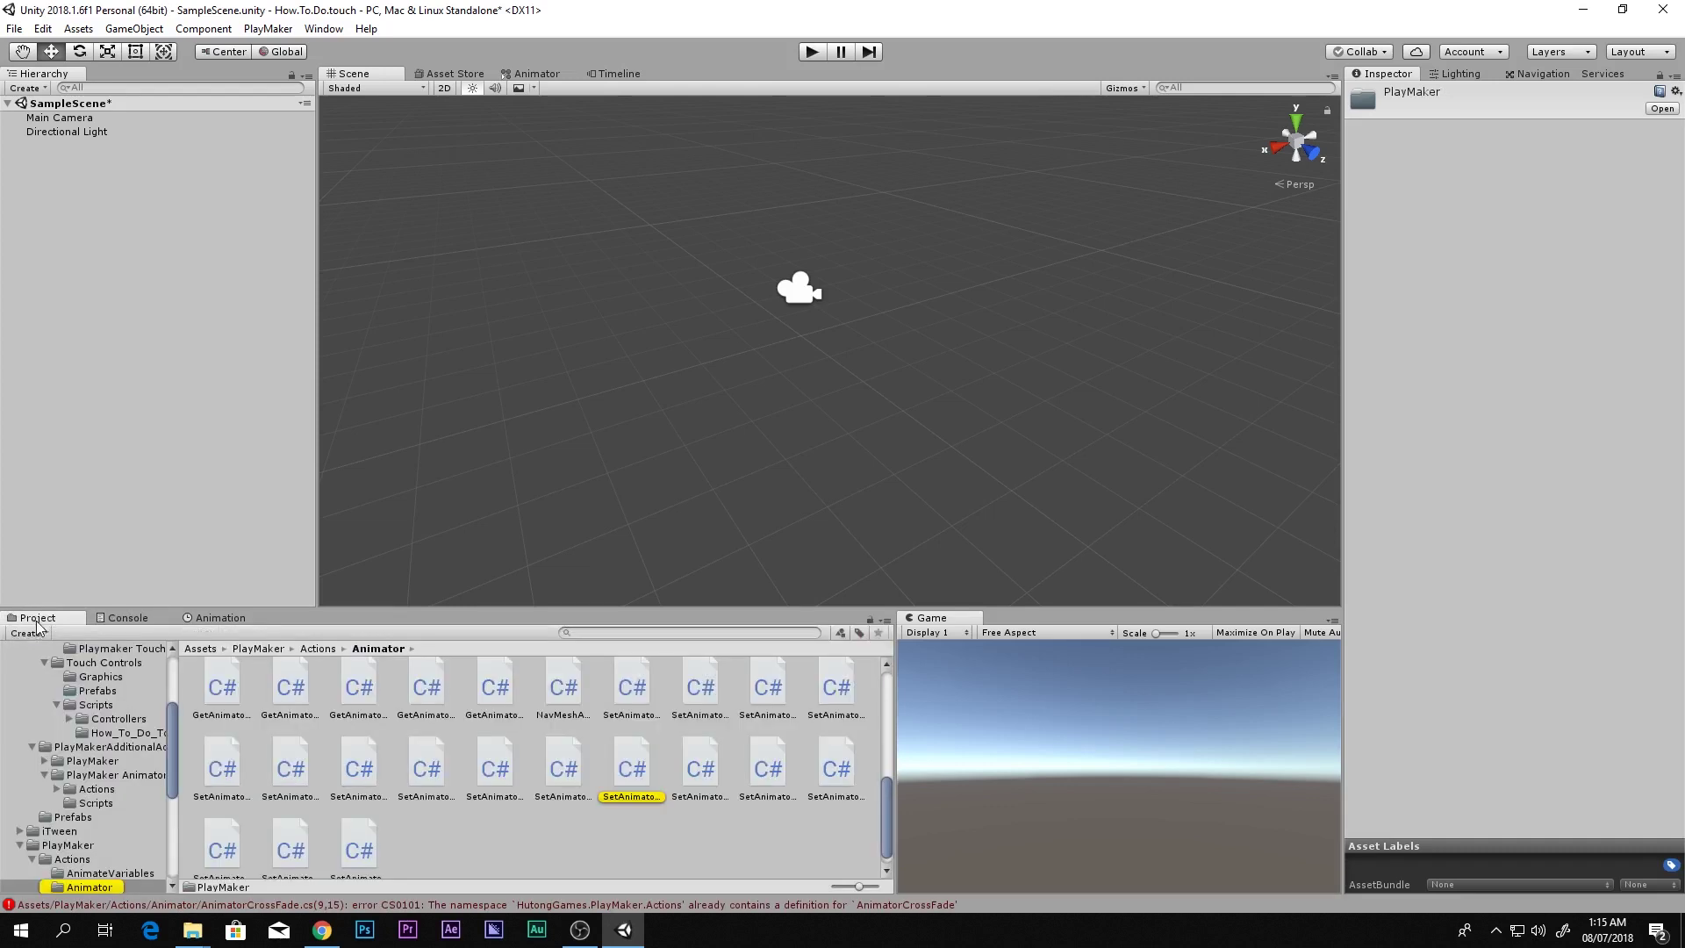
left_click(92, 886)
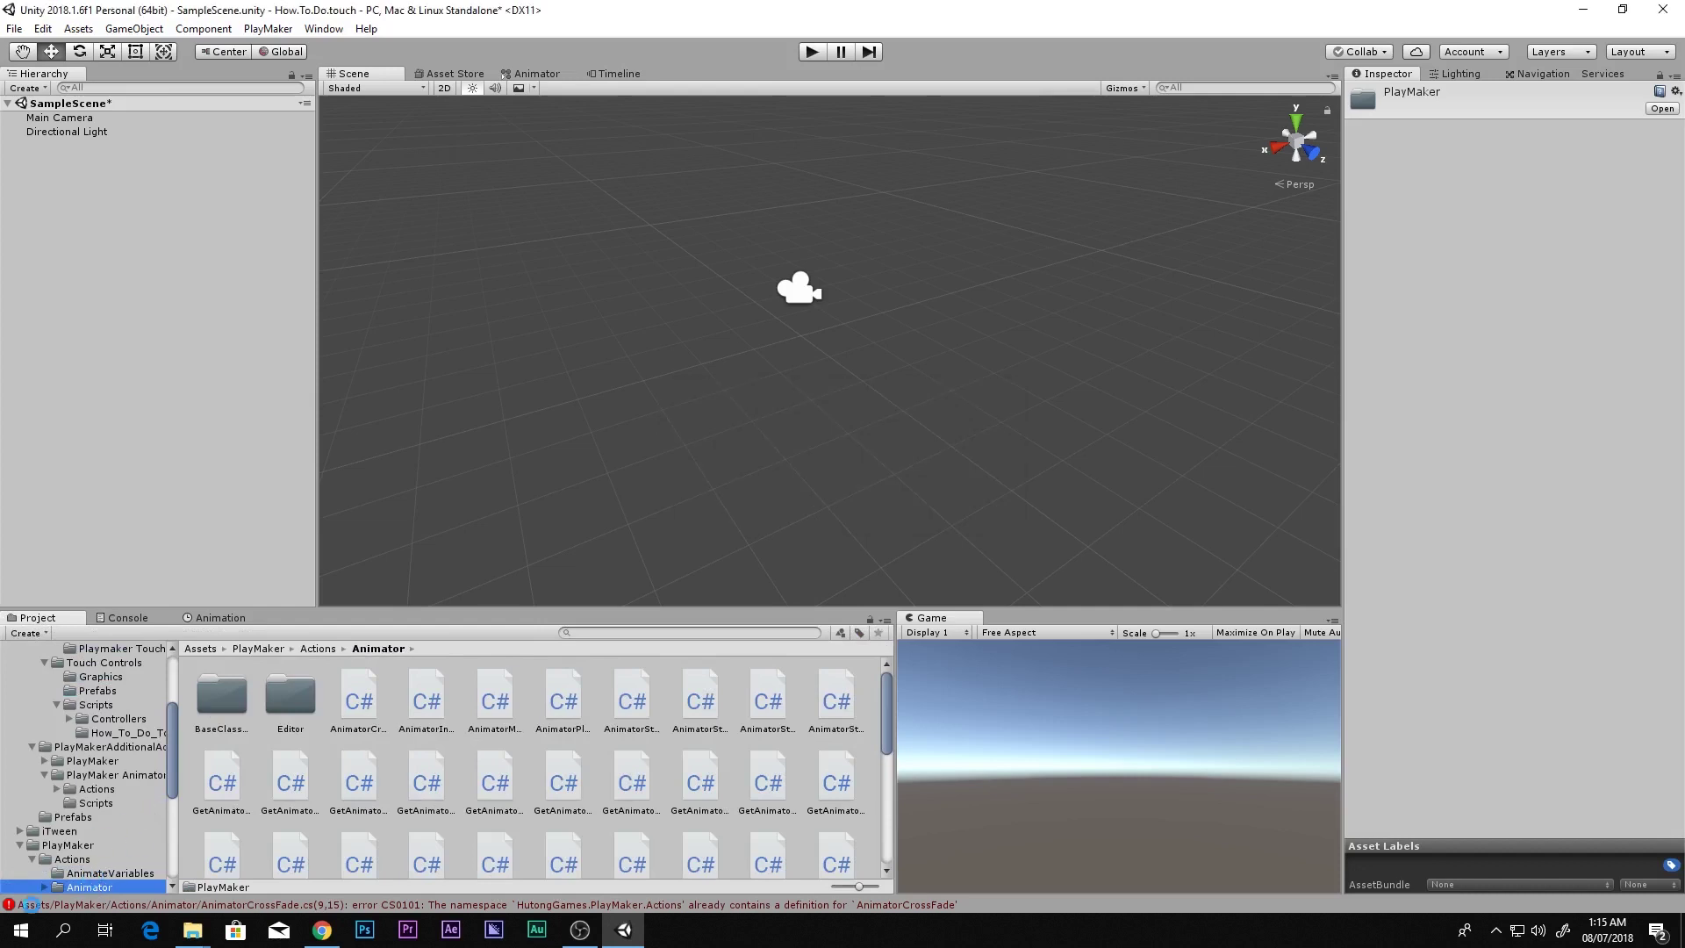
key("Delete")
Collapse the PlayMaker and How_To_Do_Touch_system folders in the project tree and show the root Assets folder.
left_click(33, 859)
left_click(19, 844)
scroll(53, 741, "up", 3)
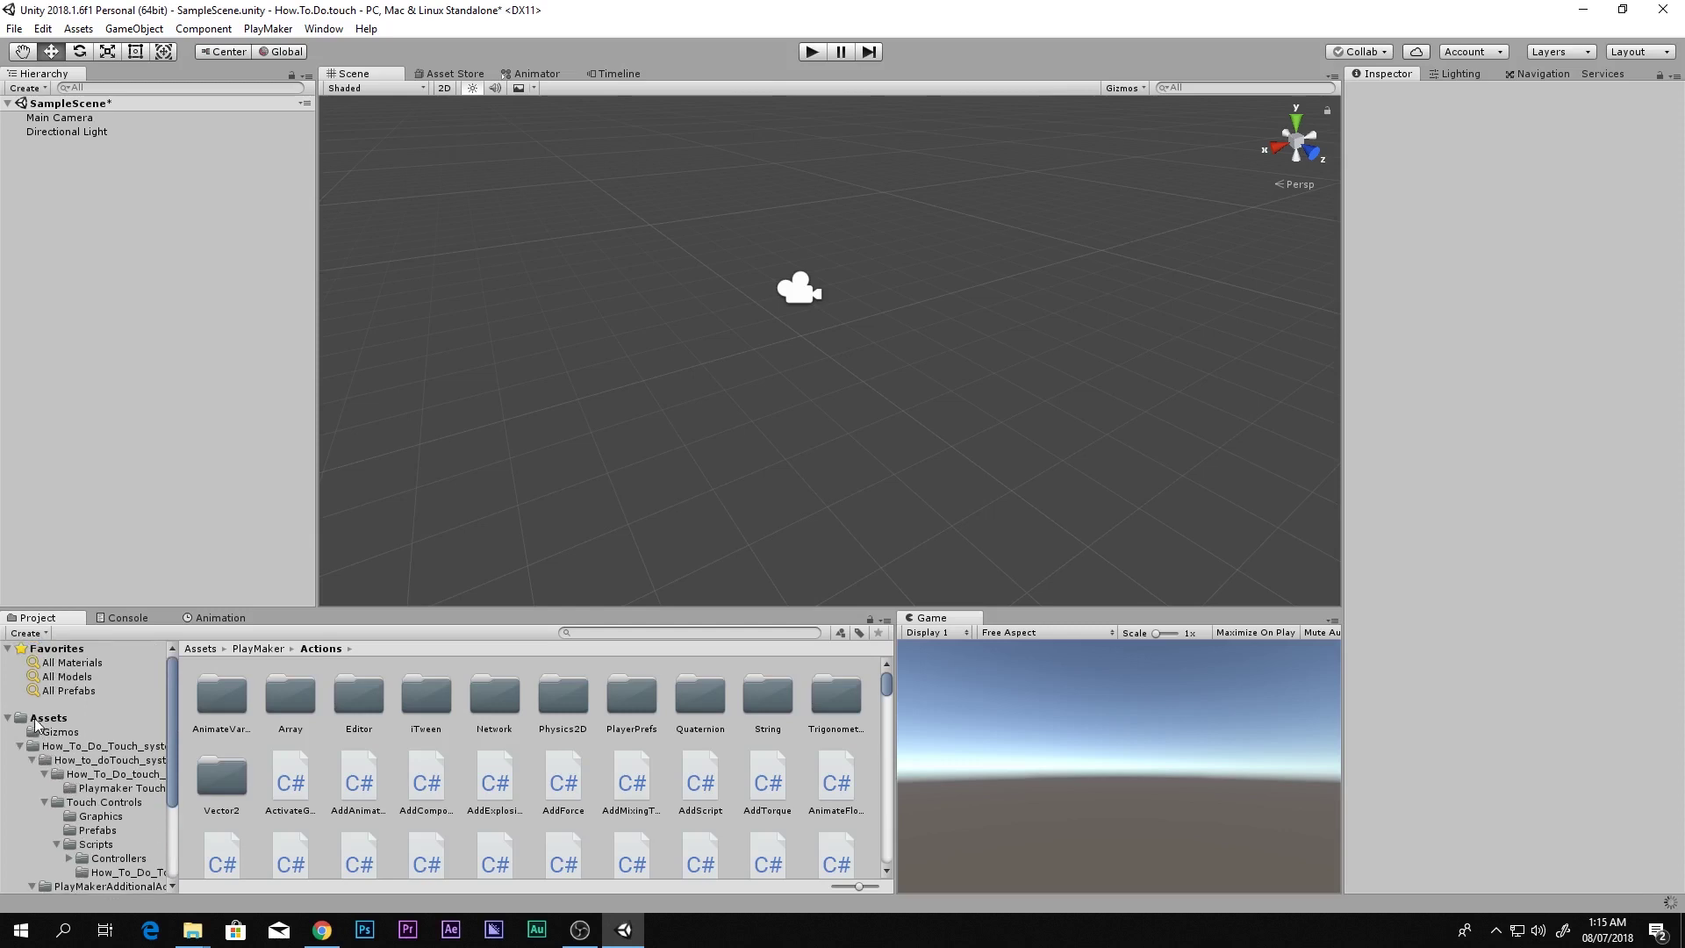
left_click(20, 747)
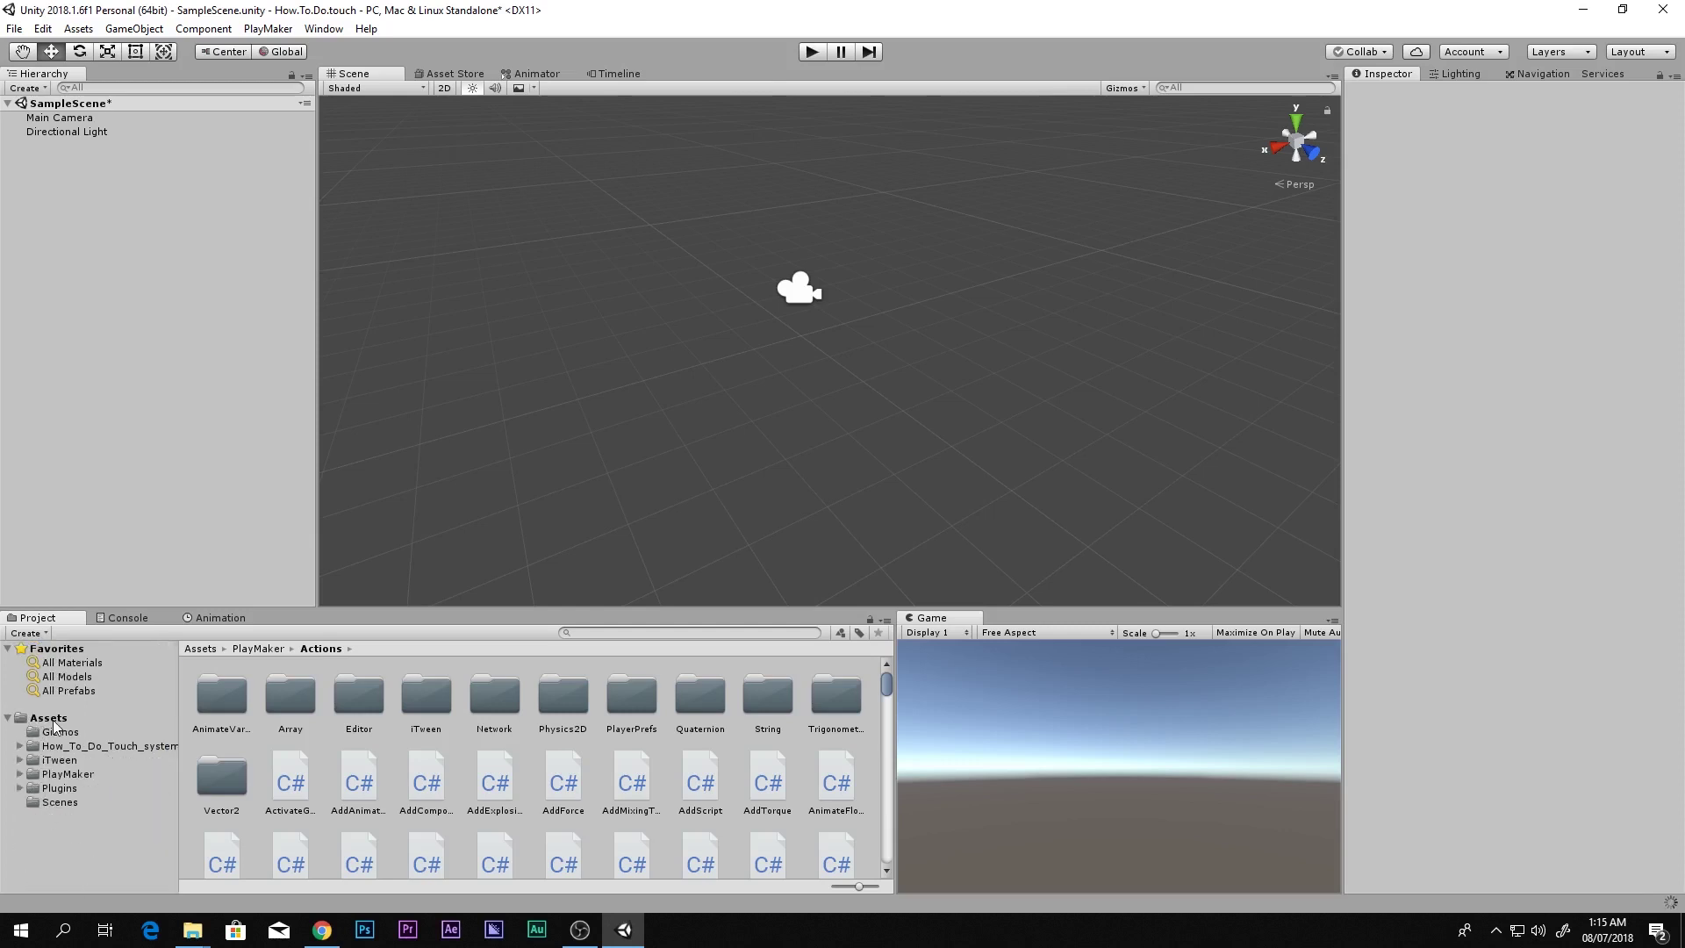
left_click(51, 718)
left_click(383, 784)
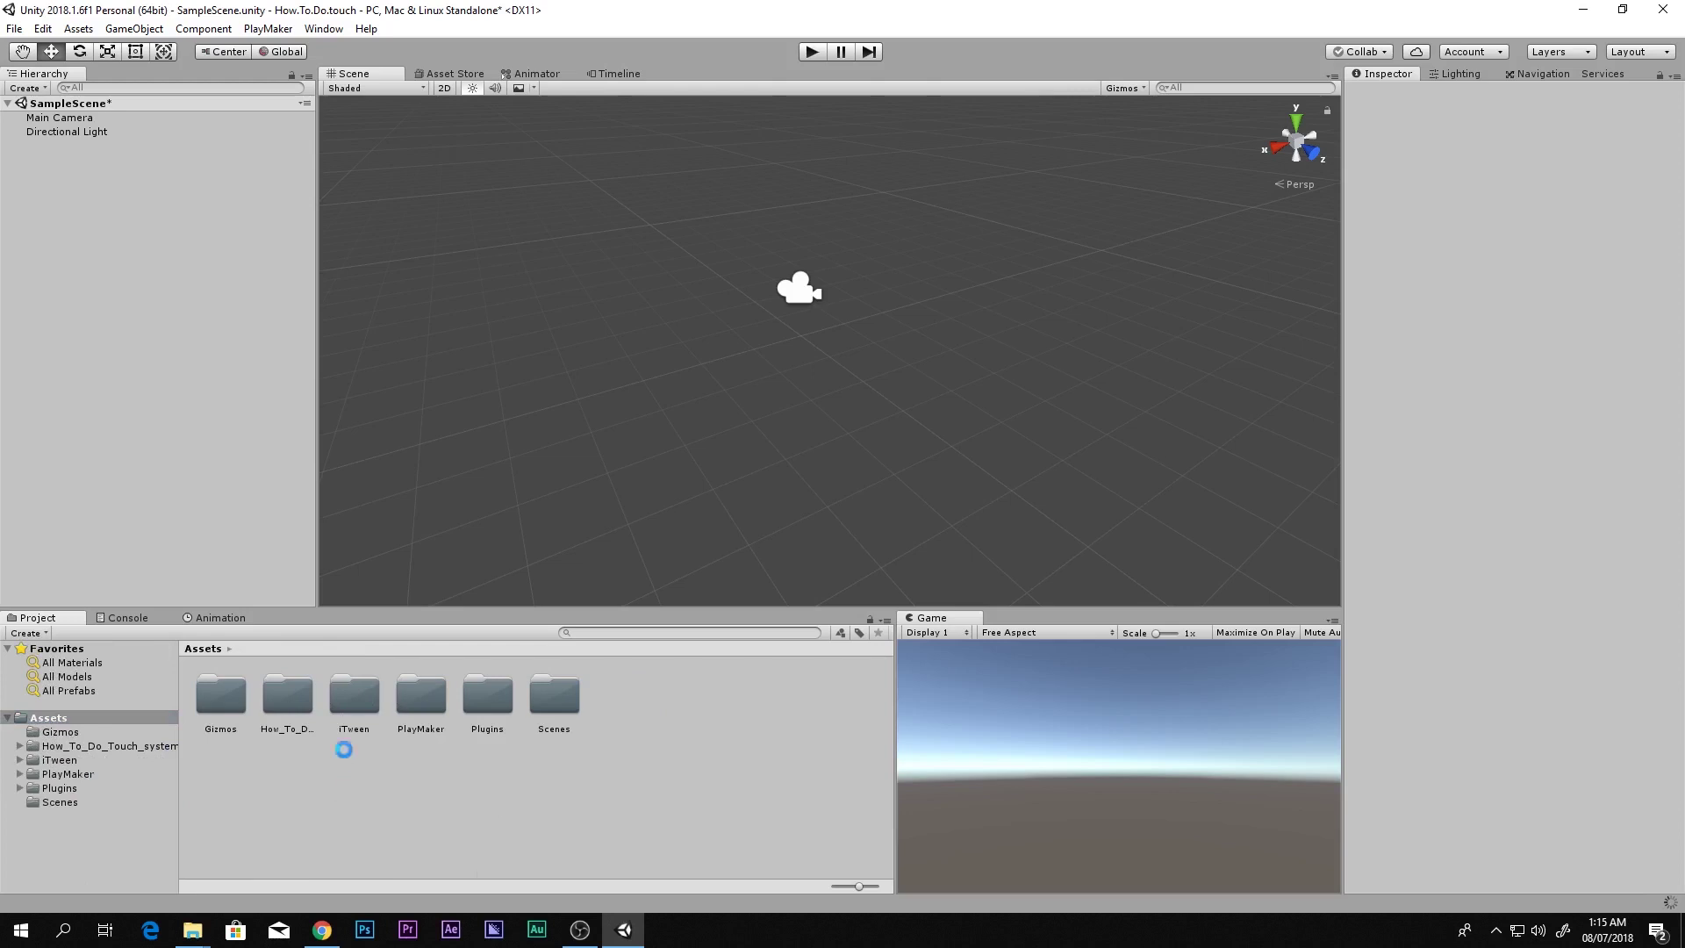
double_click(297, 697)
left_click(553, 793)
key("BackSpace")
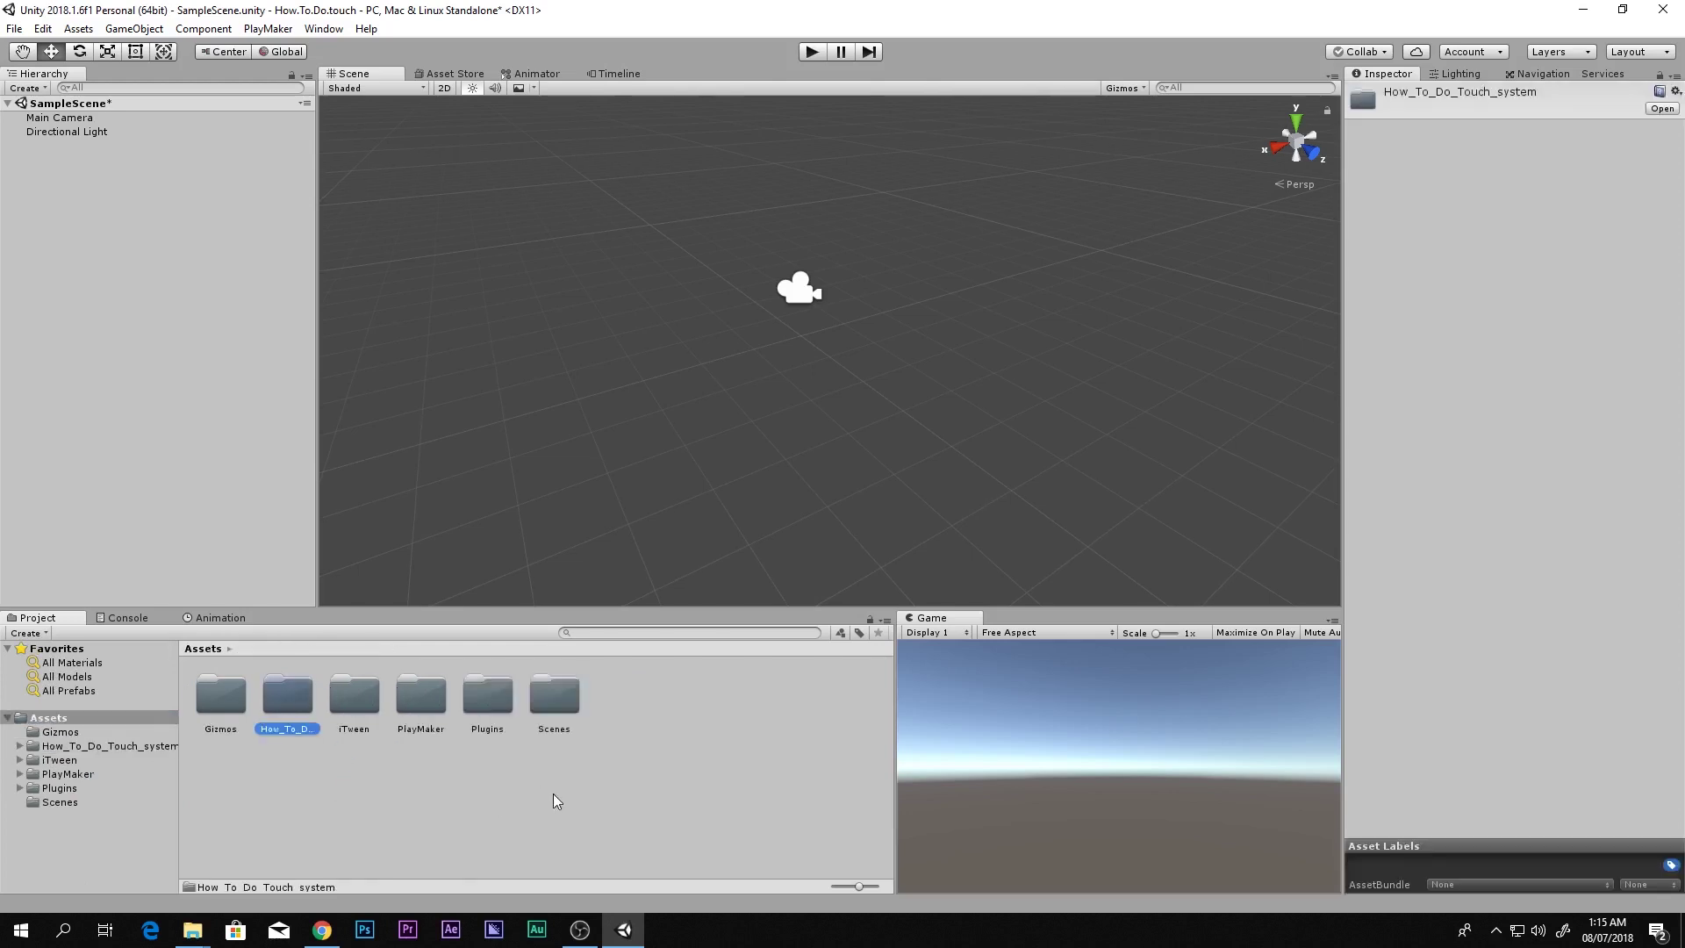
left_click(372, 745)
Add a 3D Plane to the scene and frame it in the scene view.
right_click(106, 318)
mouse_move(173, 472)
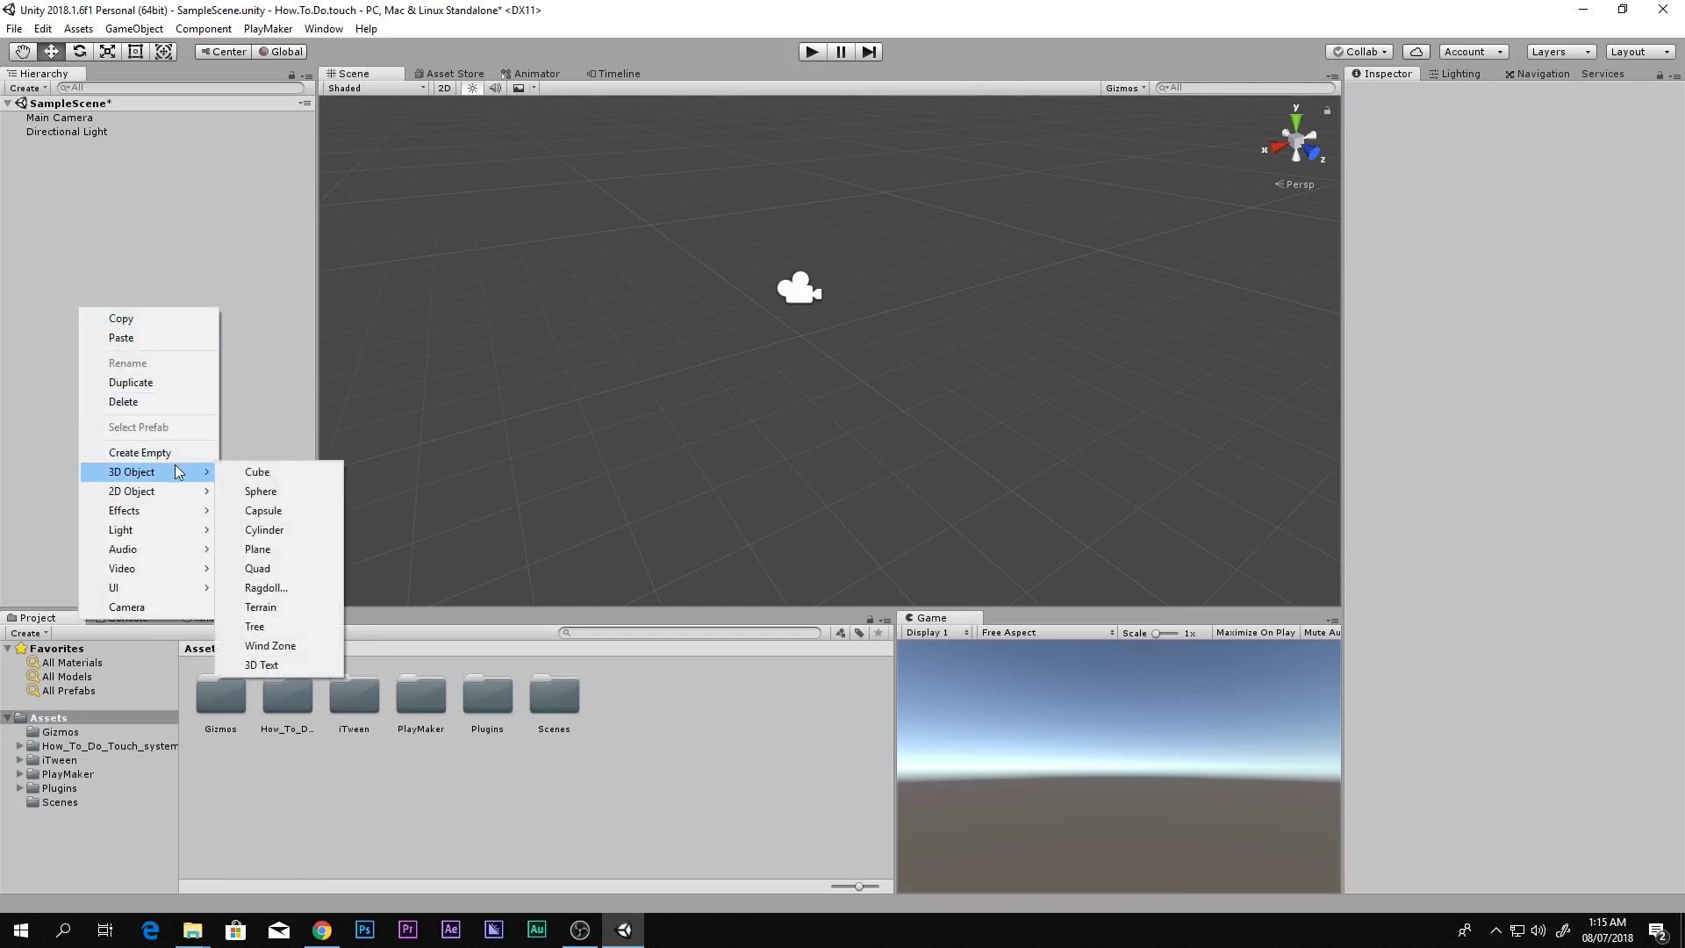
left_click(327, 549)
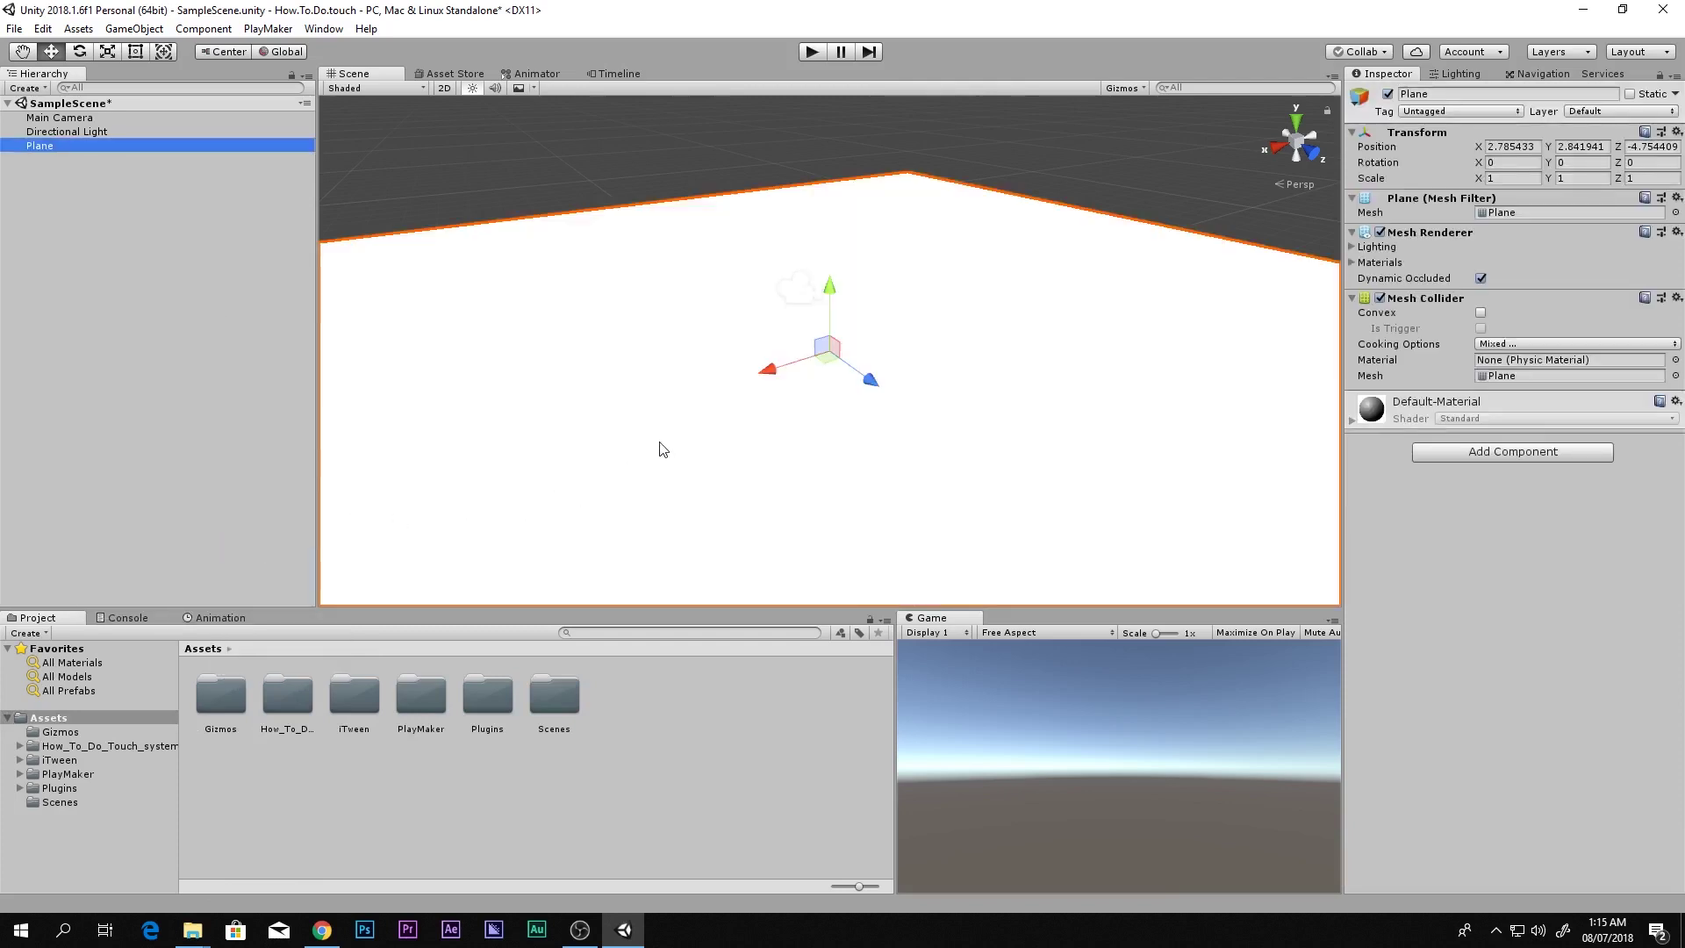
key("f")
Set the plane's position to X 0, Y 0, Z 0.
left_click(1506, 163)
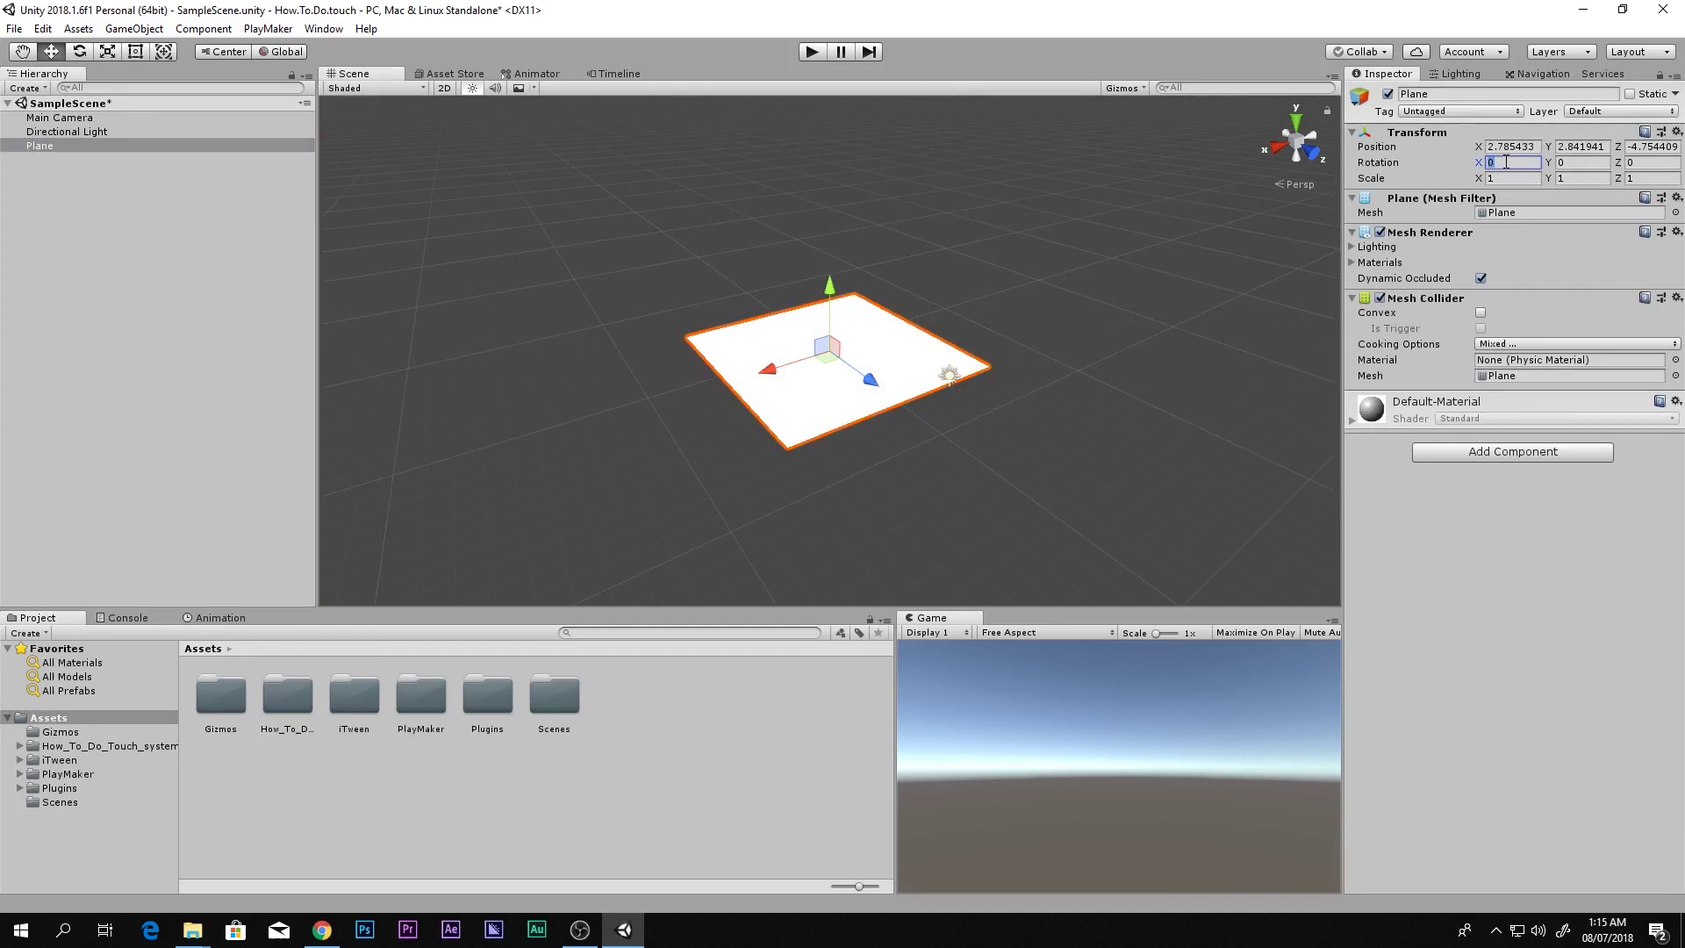
left_click(1565, 148)
left_click(1506, 148)
type("0")
left_click(1579, 149)
type("0")
key("Tab")
type("0")
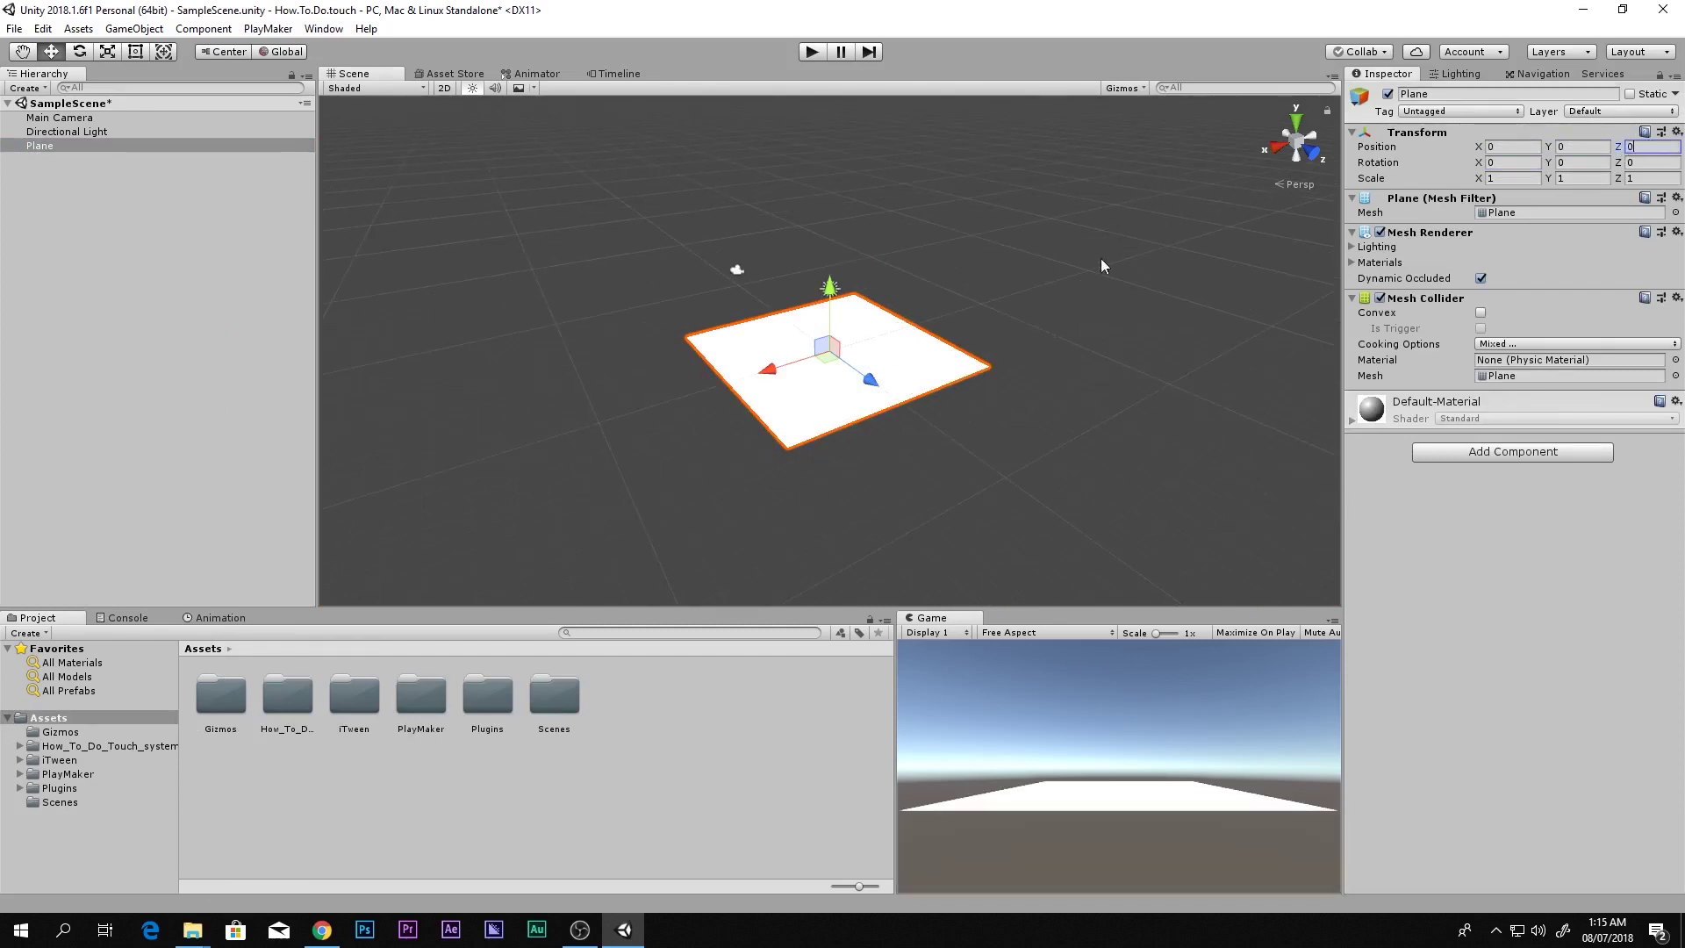
type("f")
scroll(801, 342, "up", 2)
mouse_move(908, 386)
right_mouse_down()
mouse_move(867, 347)
mouse_move(820, 422)
mouse_move(882, 336)
mouse_move(898, 408)
right_mouse_up()
key("w")
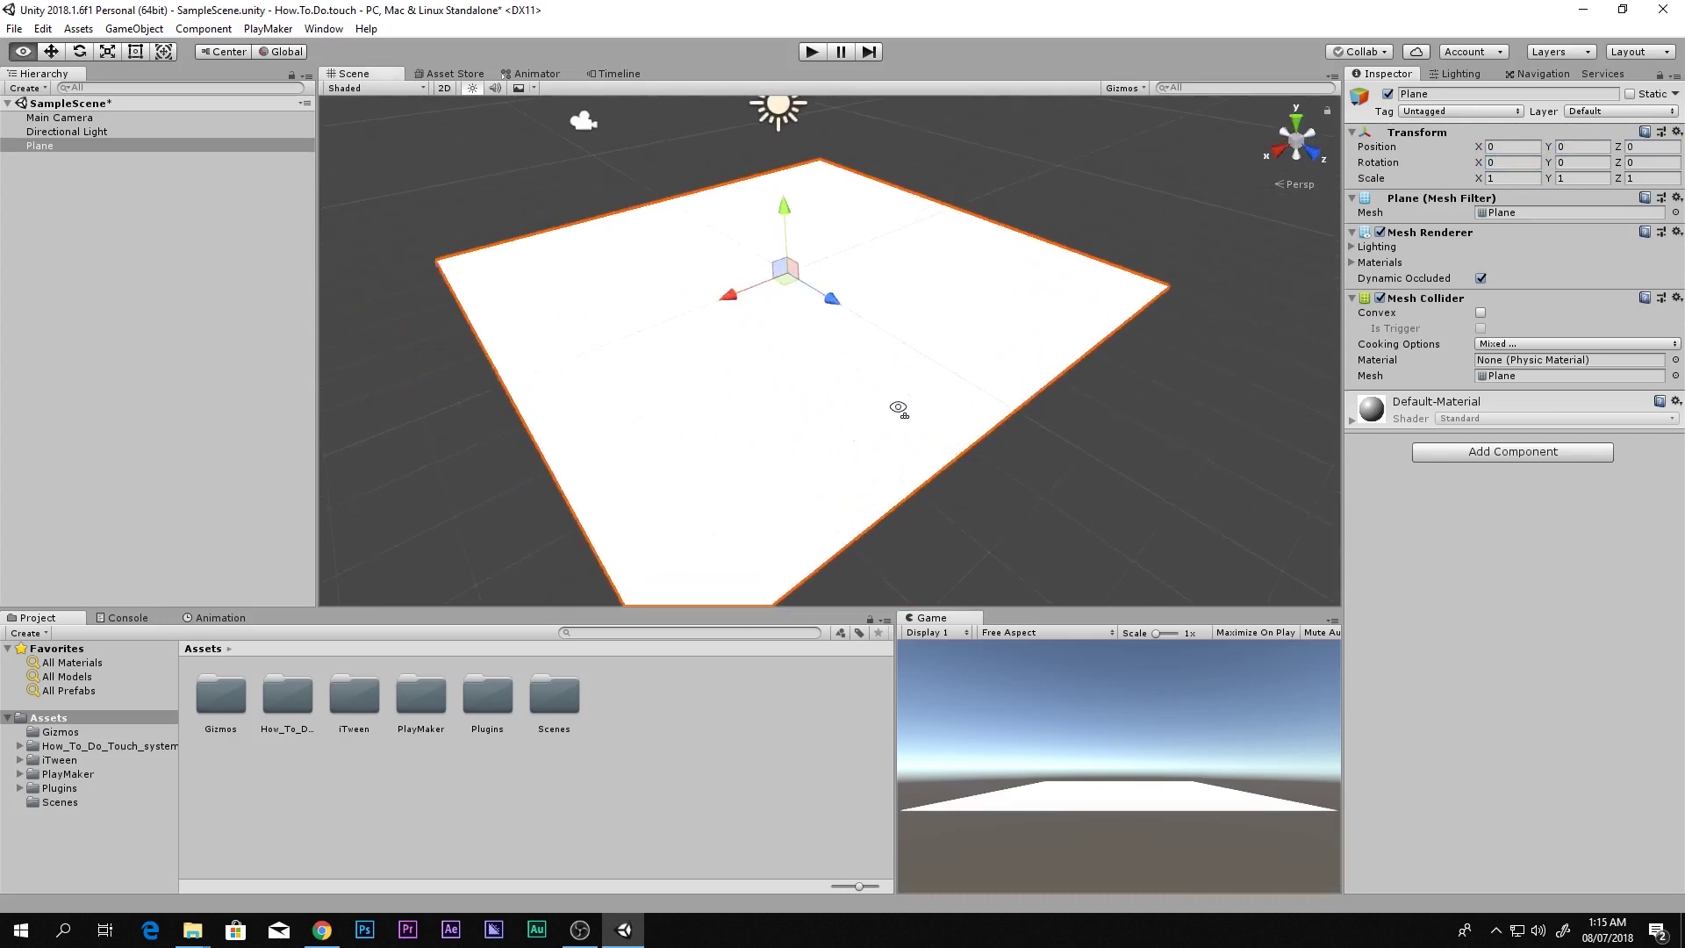
left_click_drag(898, 408, 851, 373, "alt")
left_click(30, 386)
right_click(30, 386)
mouse_move(105, 551)
left_click(209, 552)
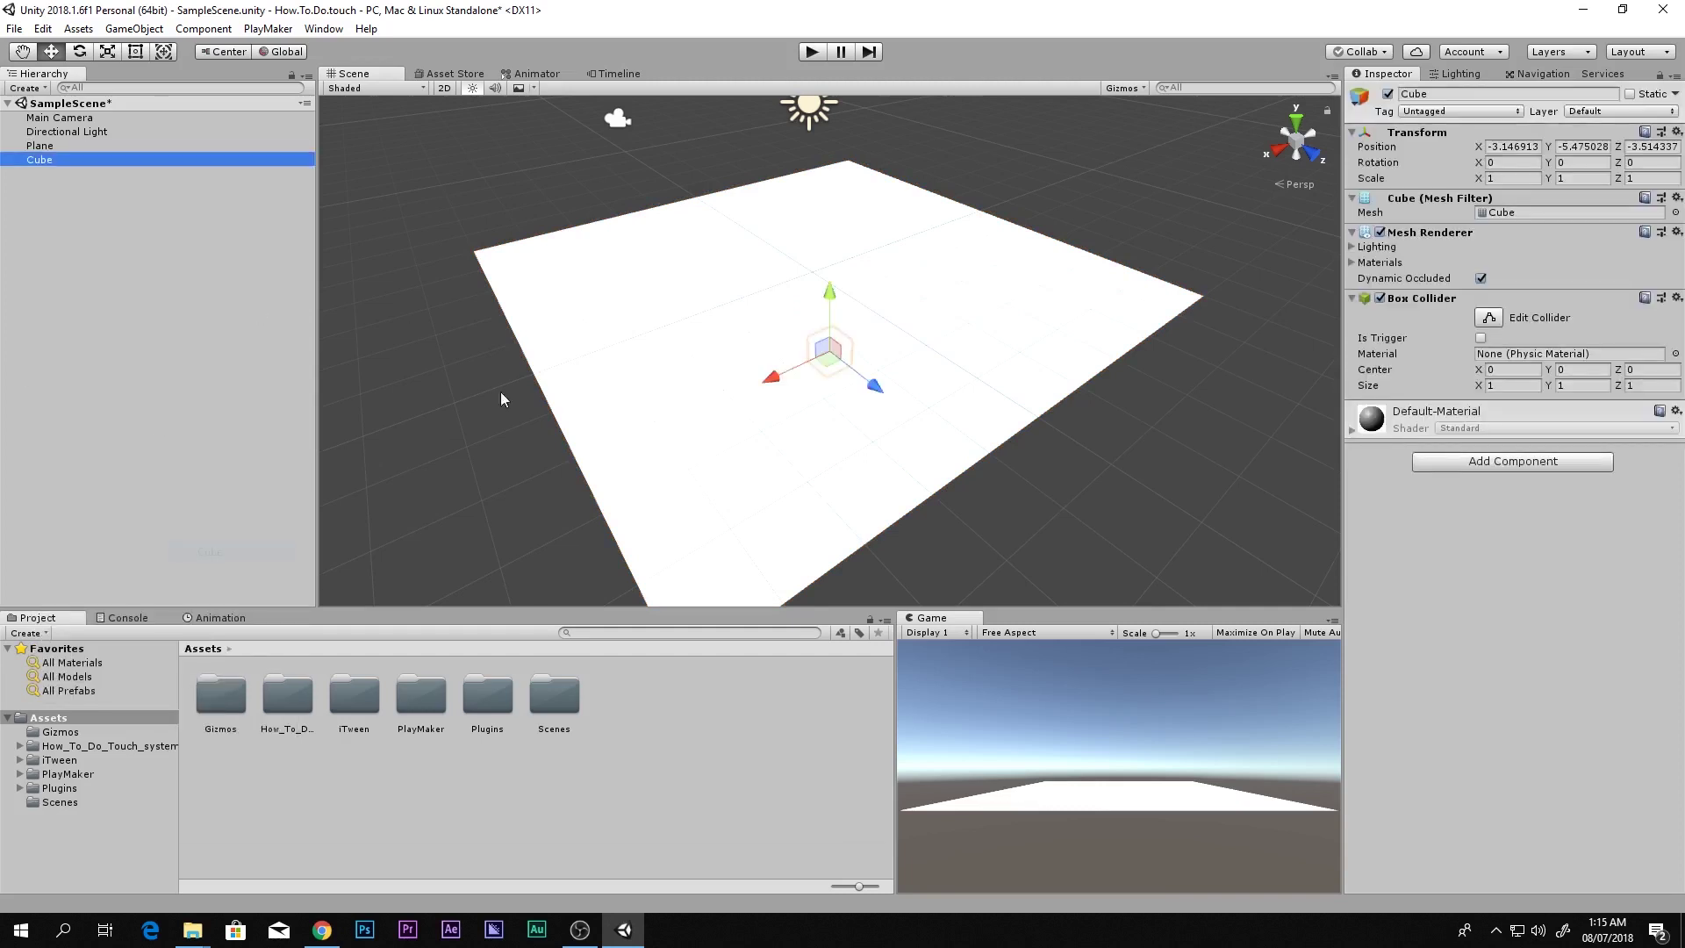
key("ctrl+z")
Add a 3D Sphere to the scene and raise it above the plane.
right_click(123, 213)
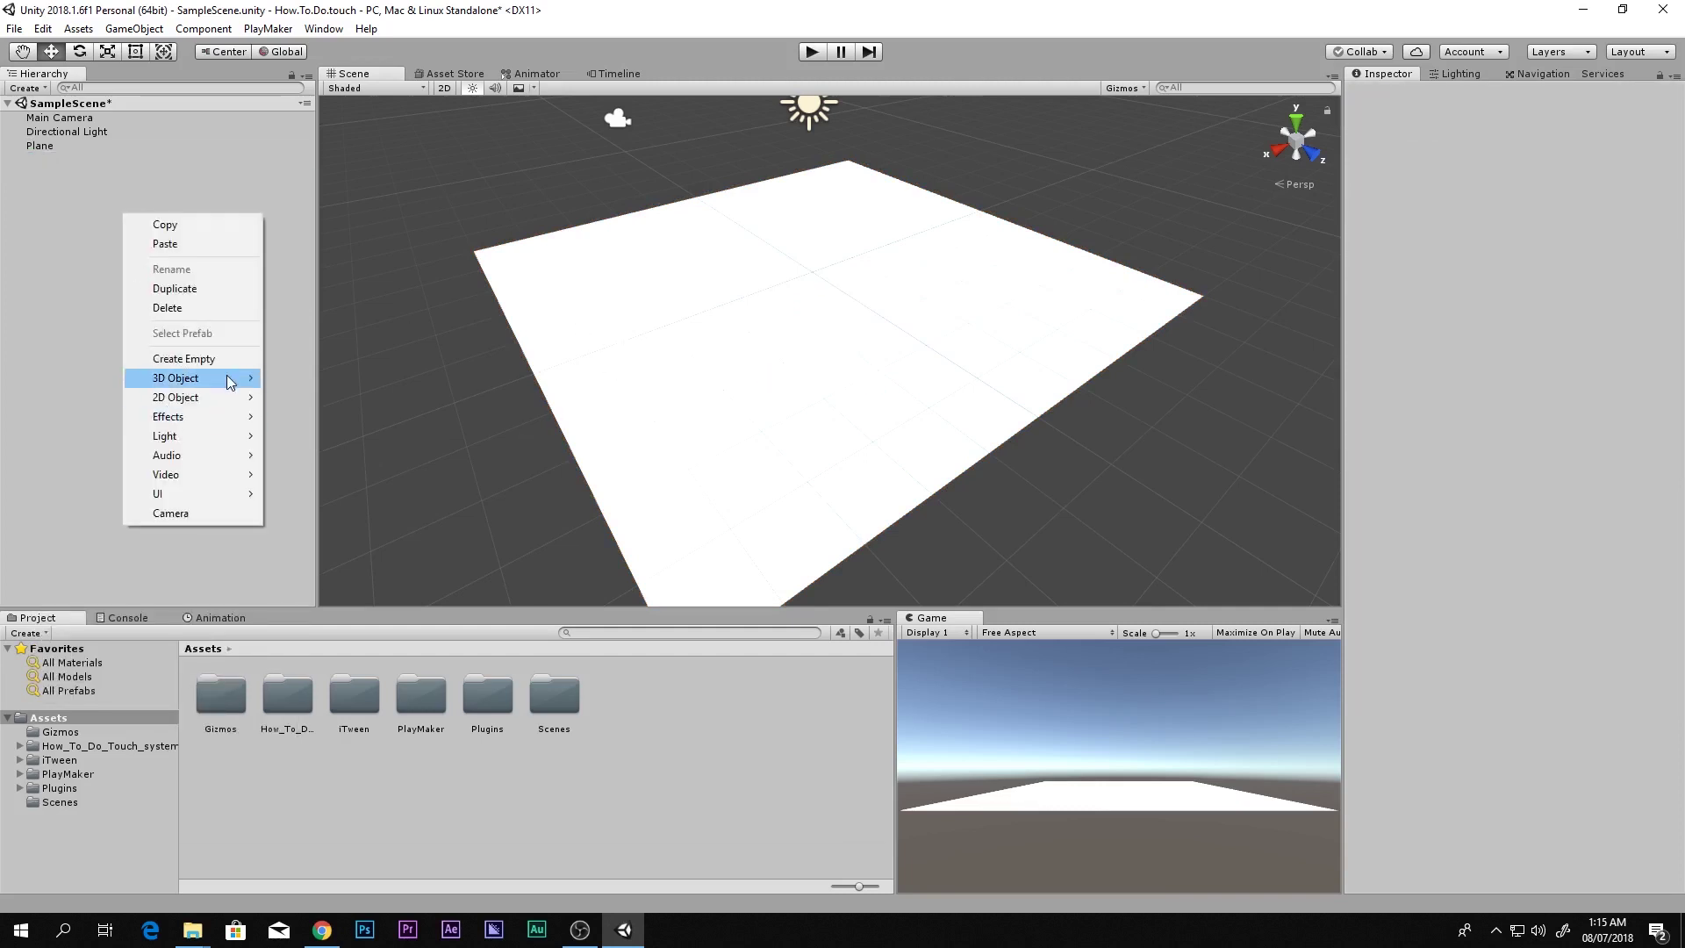
mouse_move(227, 375)
left_click(309, 397)
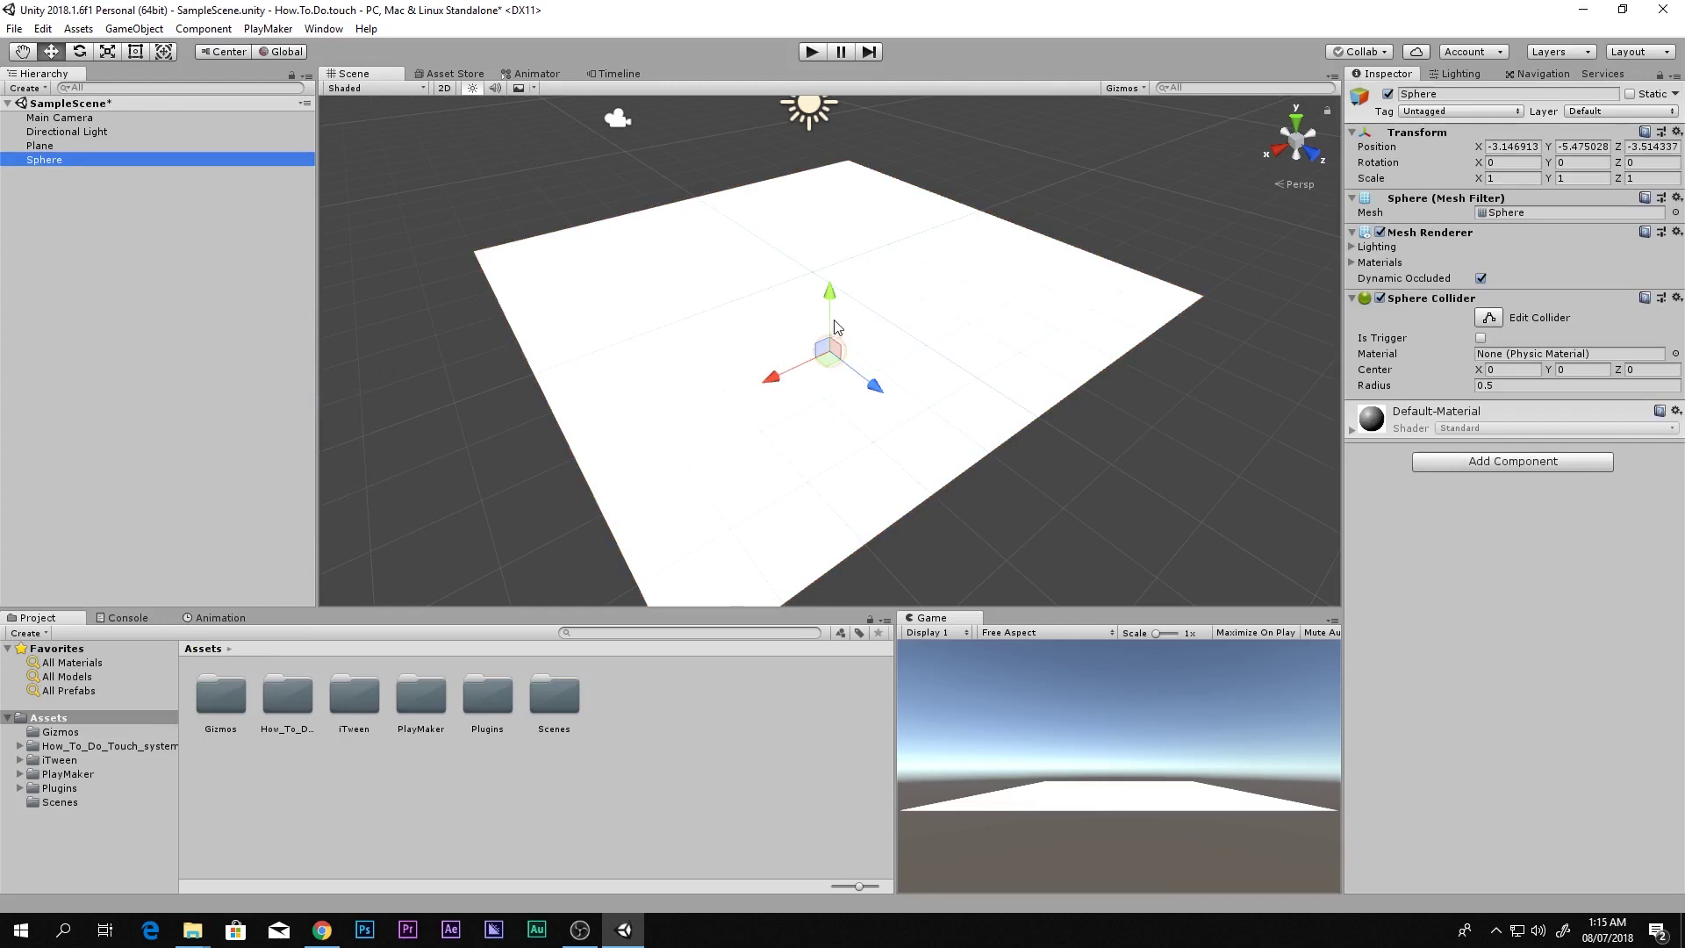
left_click_drag(829, 290, 891, 158)
Set the sphere's position to X 0, Y 0, Z 0, and lift it so it sits on top of the plane.
left_click(1494, 131)
left_click(1494, 149)
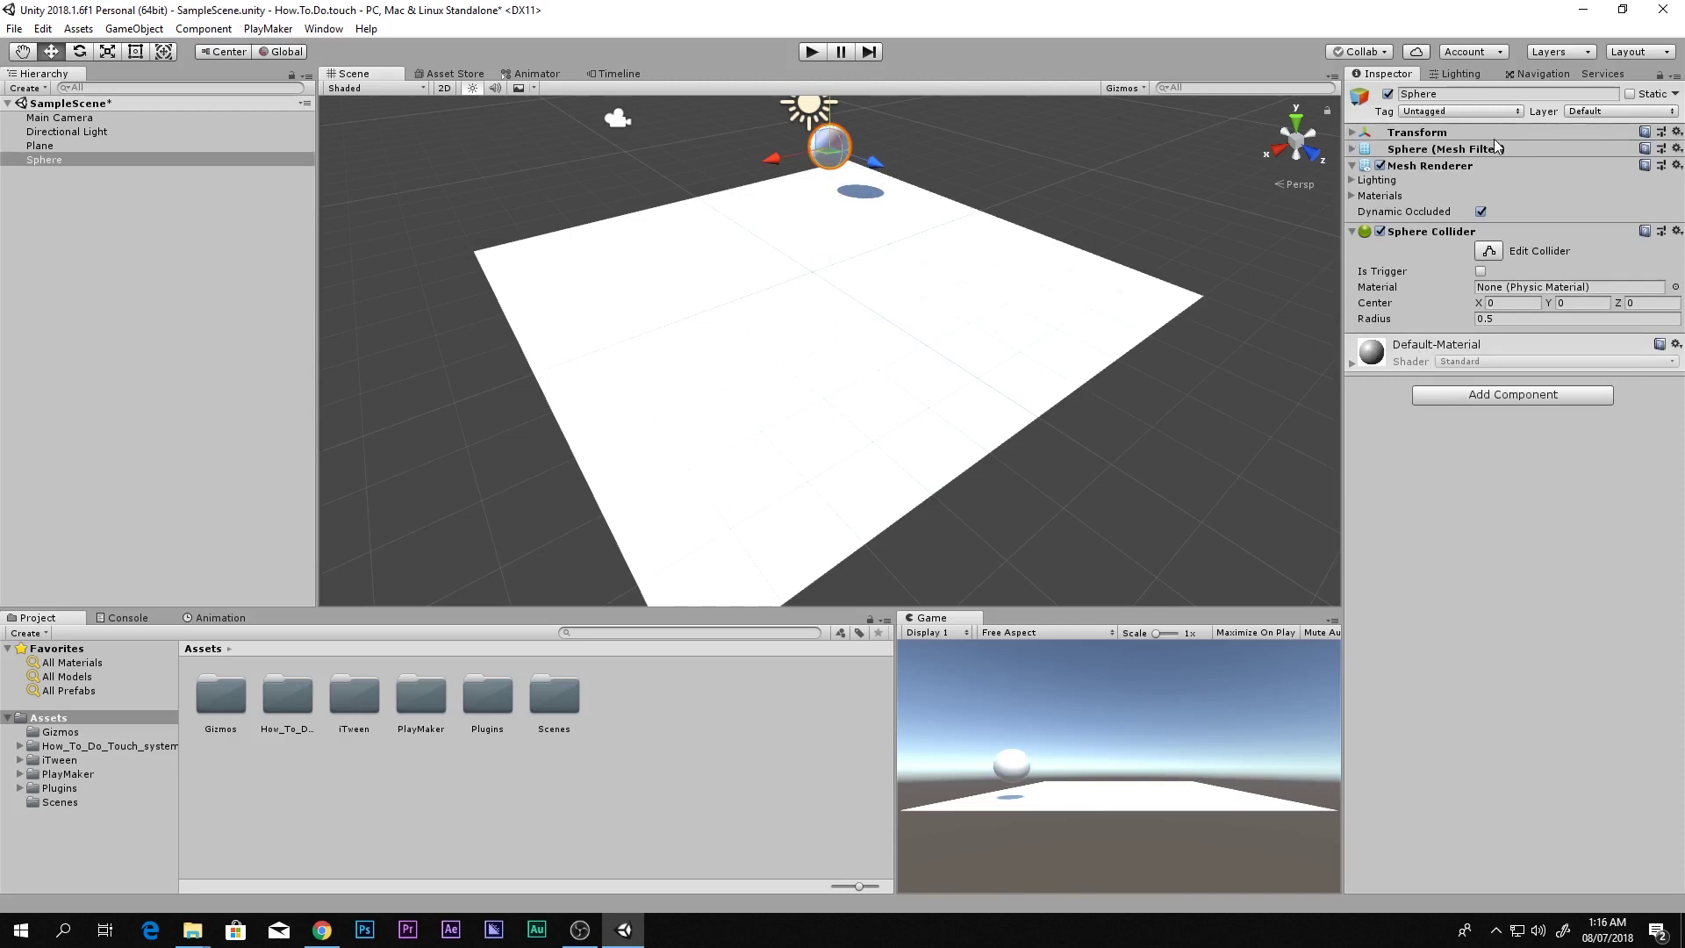
left_click(1506, 131)
left_click(1514, 147)
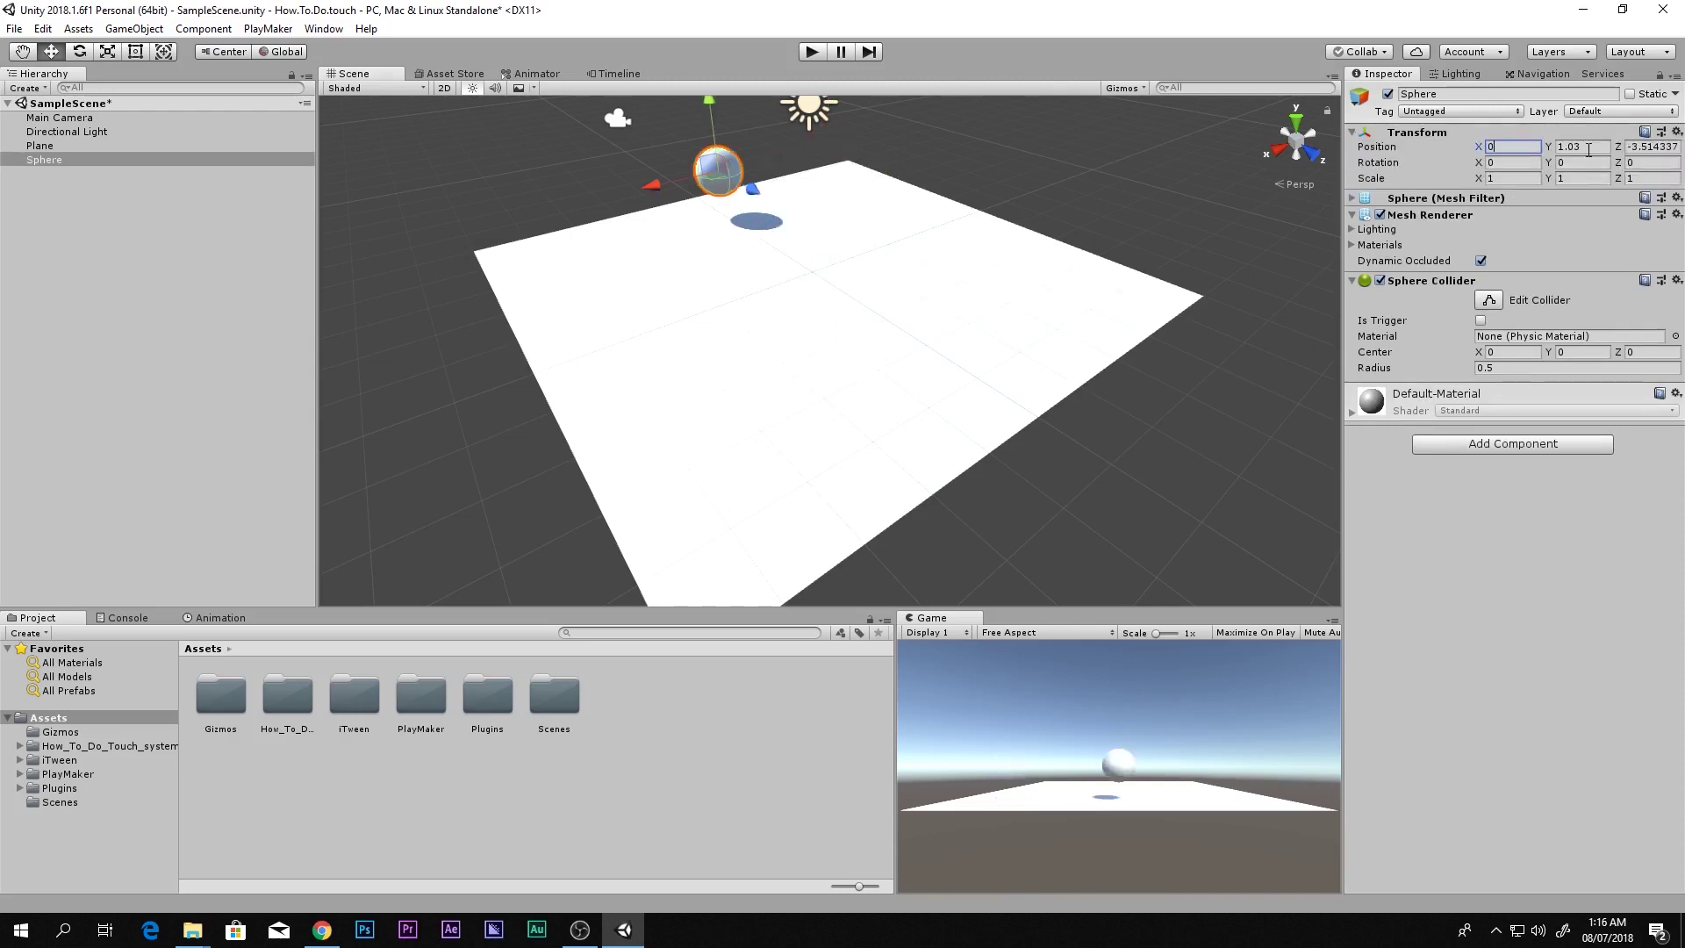
key("Tab")
type("0")
key("Tab")
type("0")
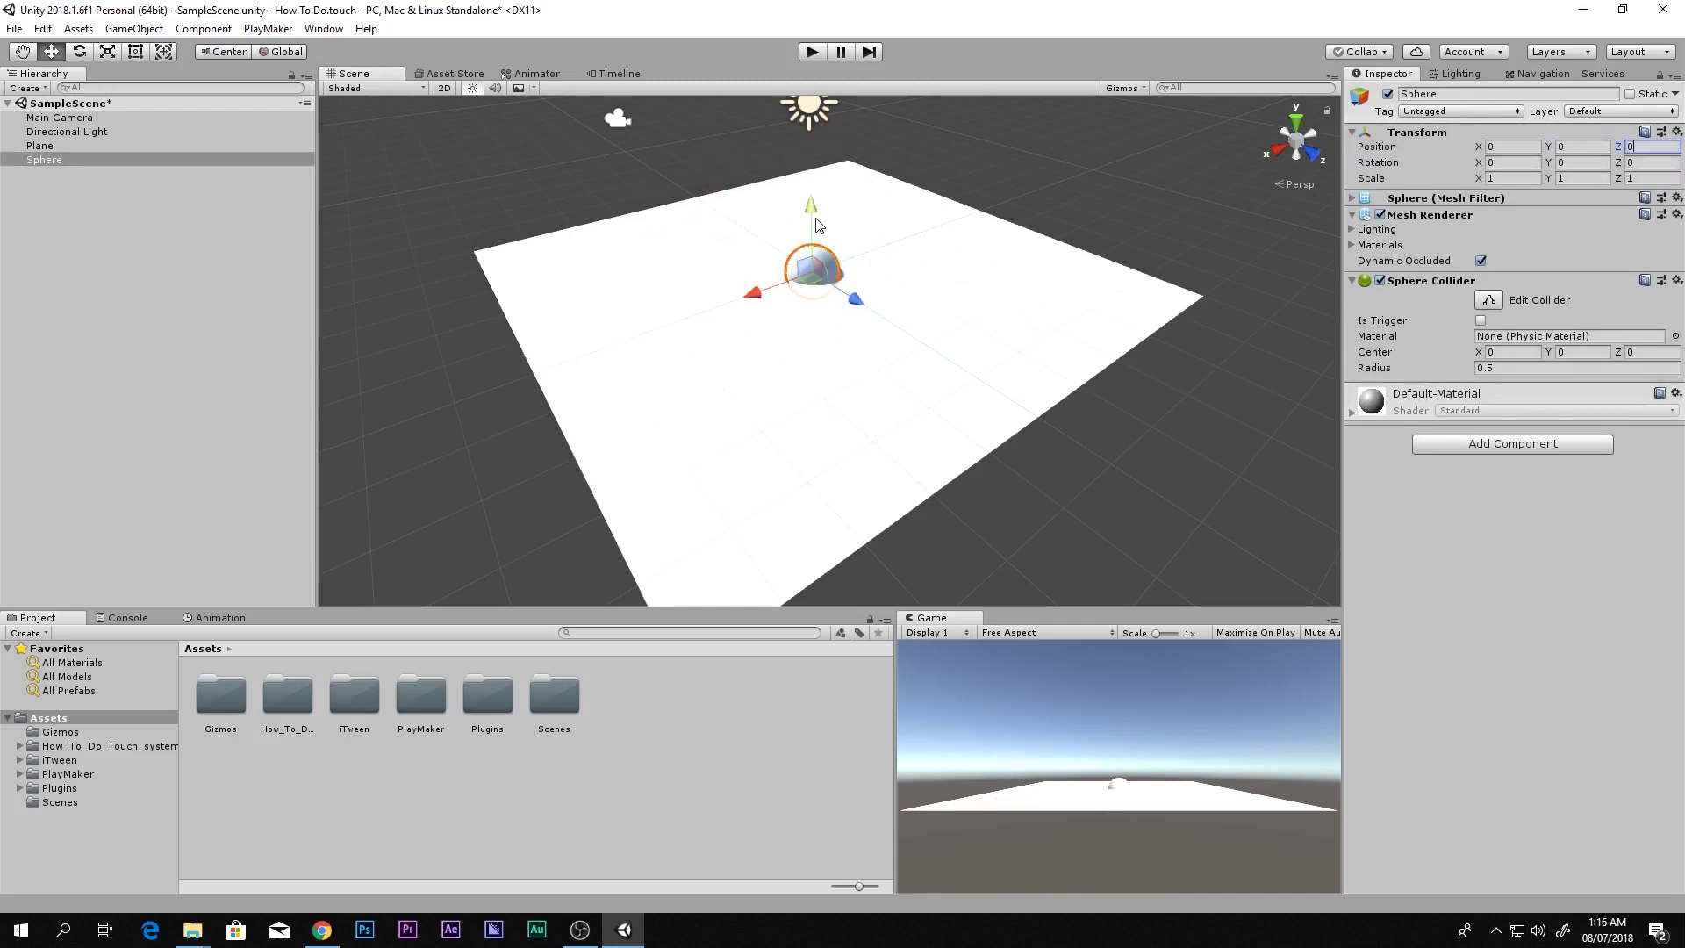
left_click_drag(816, 226, 816, 198)
key("f")
right_click_drag(845, 321, 918, 327)
scroll(919, 327, "down", 8)
Create a folder named Materials in Assets.
right_click(330, 759)
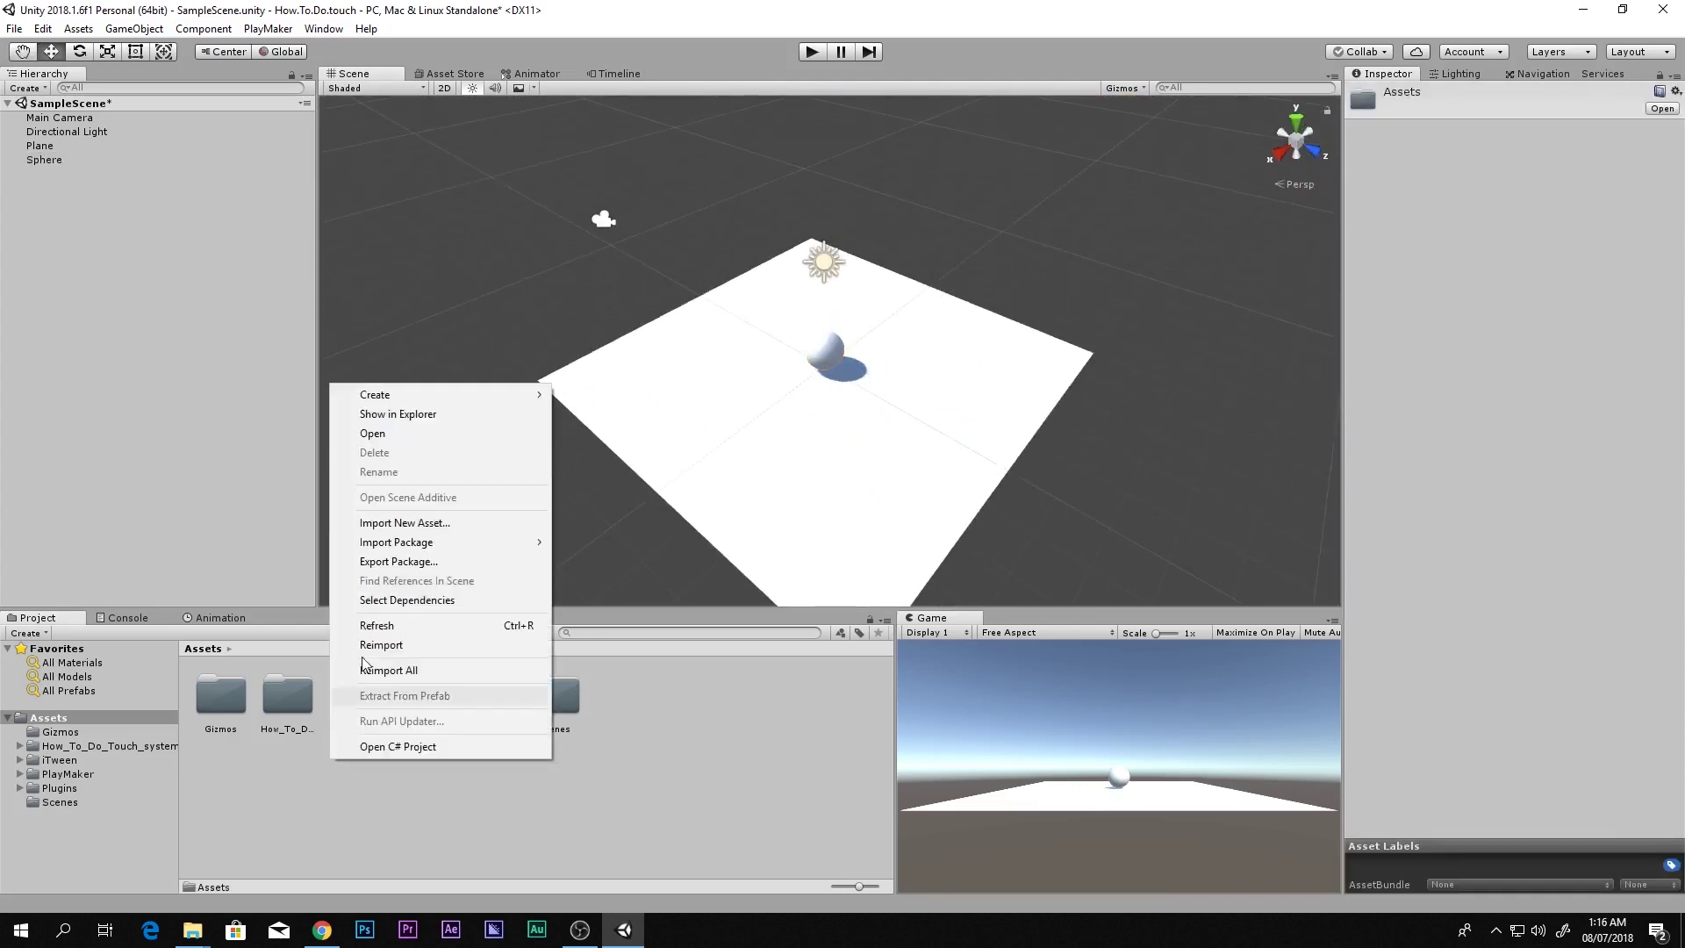
mouse_move(518, 394)
left_click(662, 346)
type("Materials")
key("Return")
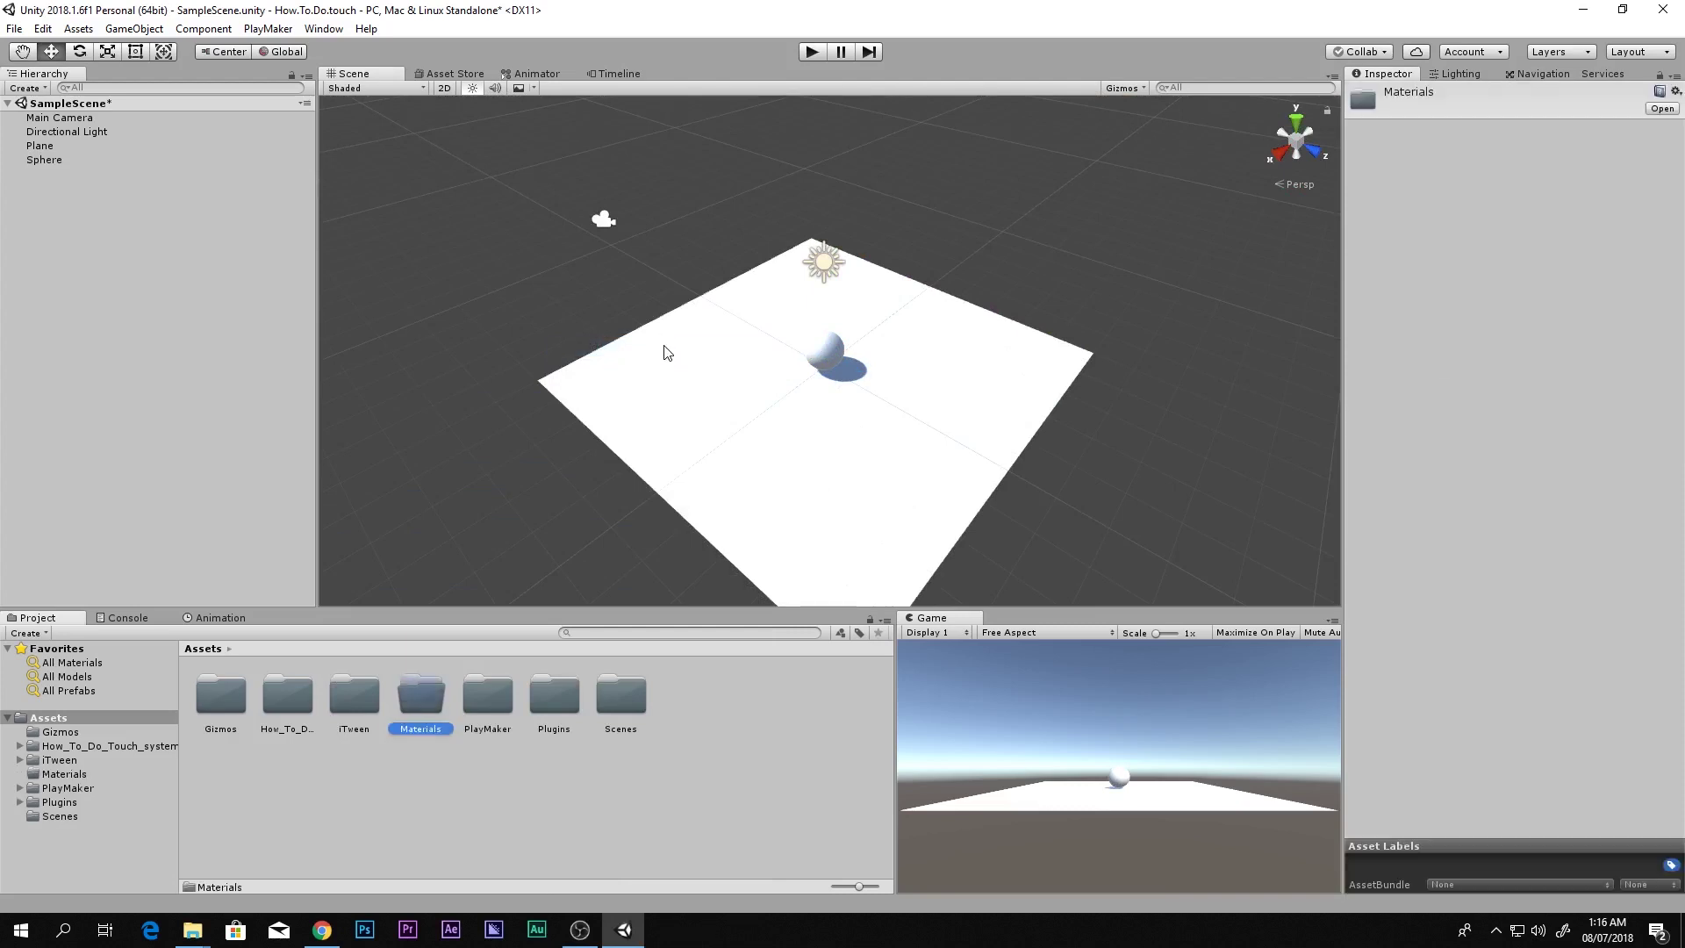
Create a material named Ground inside the Materials folder.
double_click(415, 713)
right_click(415, 712)
mouse_move(608, 346)
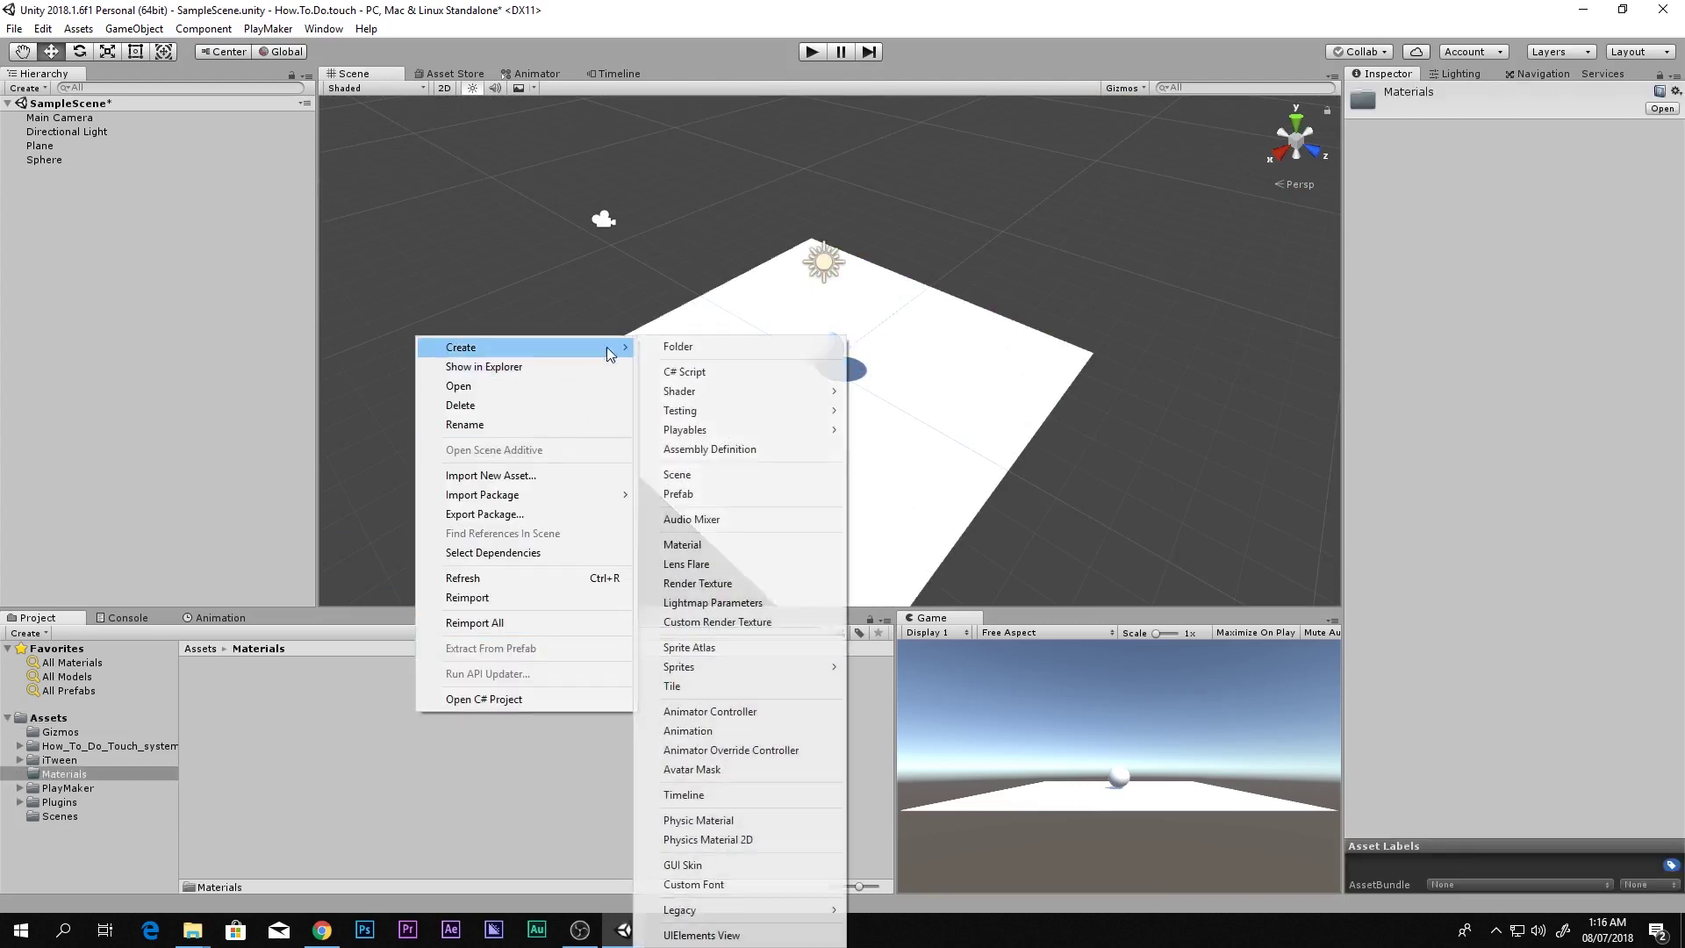
left_click(691, 544)
type("Gl")
key("Return")
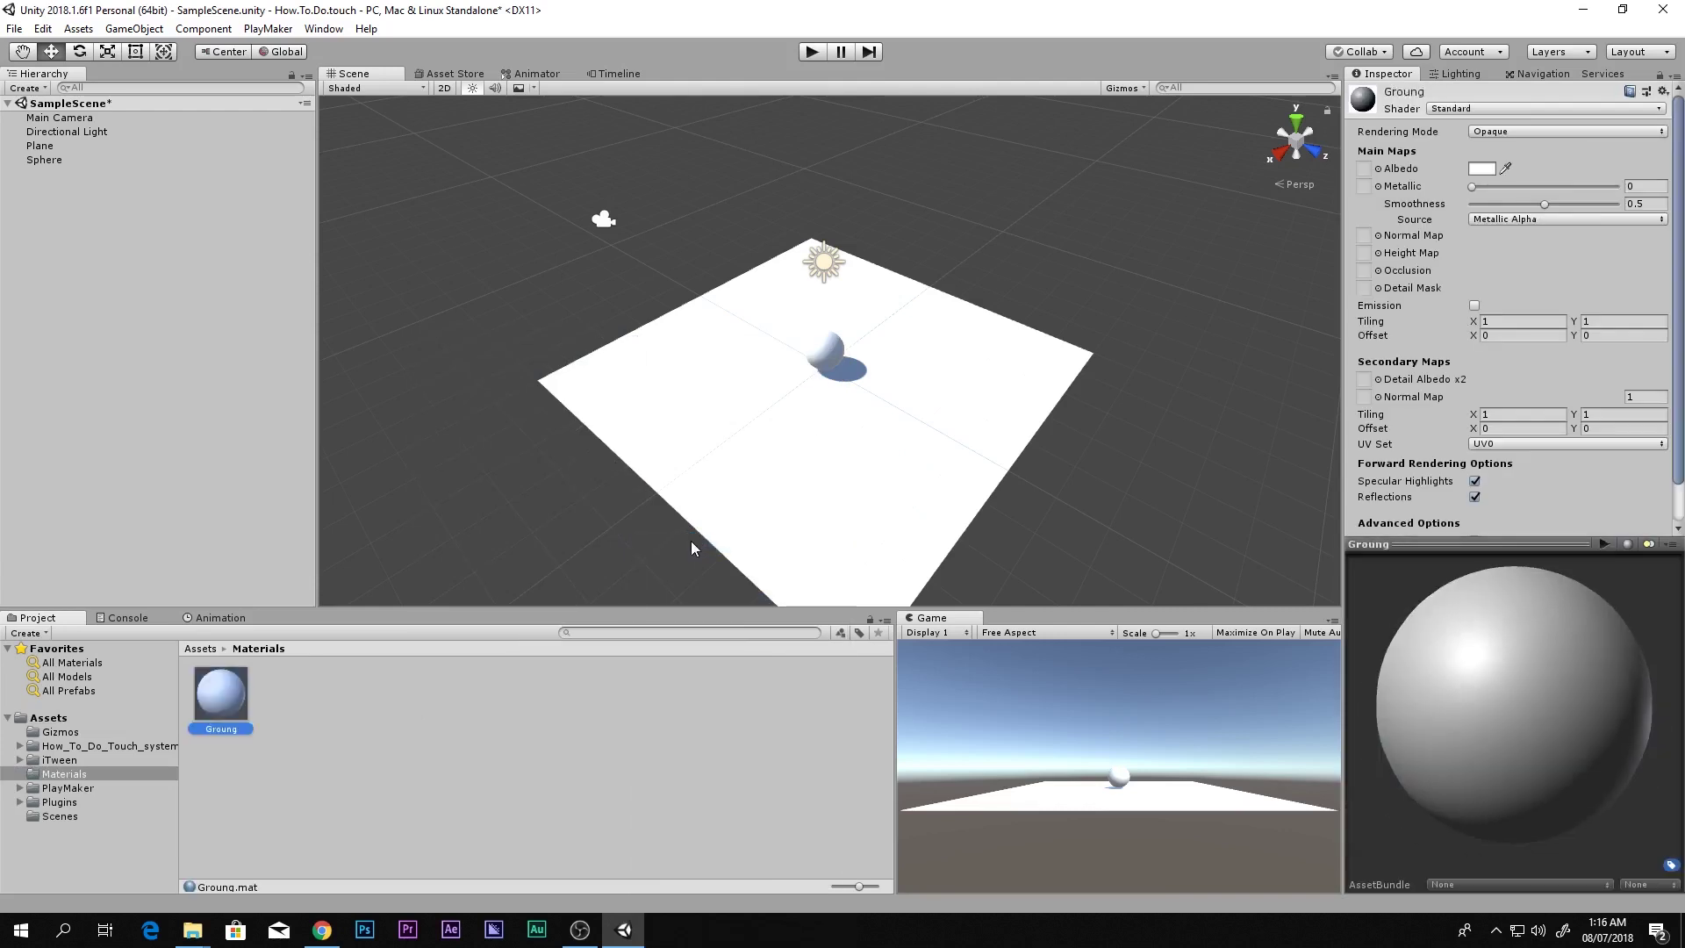
key("F2")
type("Ground")
key("Return")
Duplicate the Ground material and name the copy Player.
key("ctrl+d")
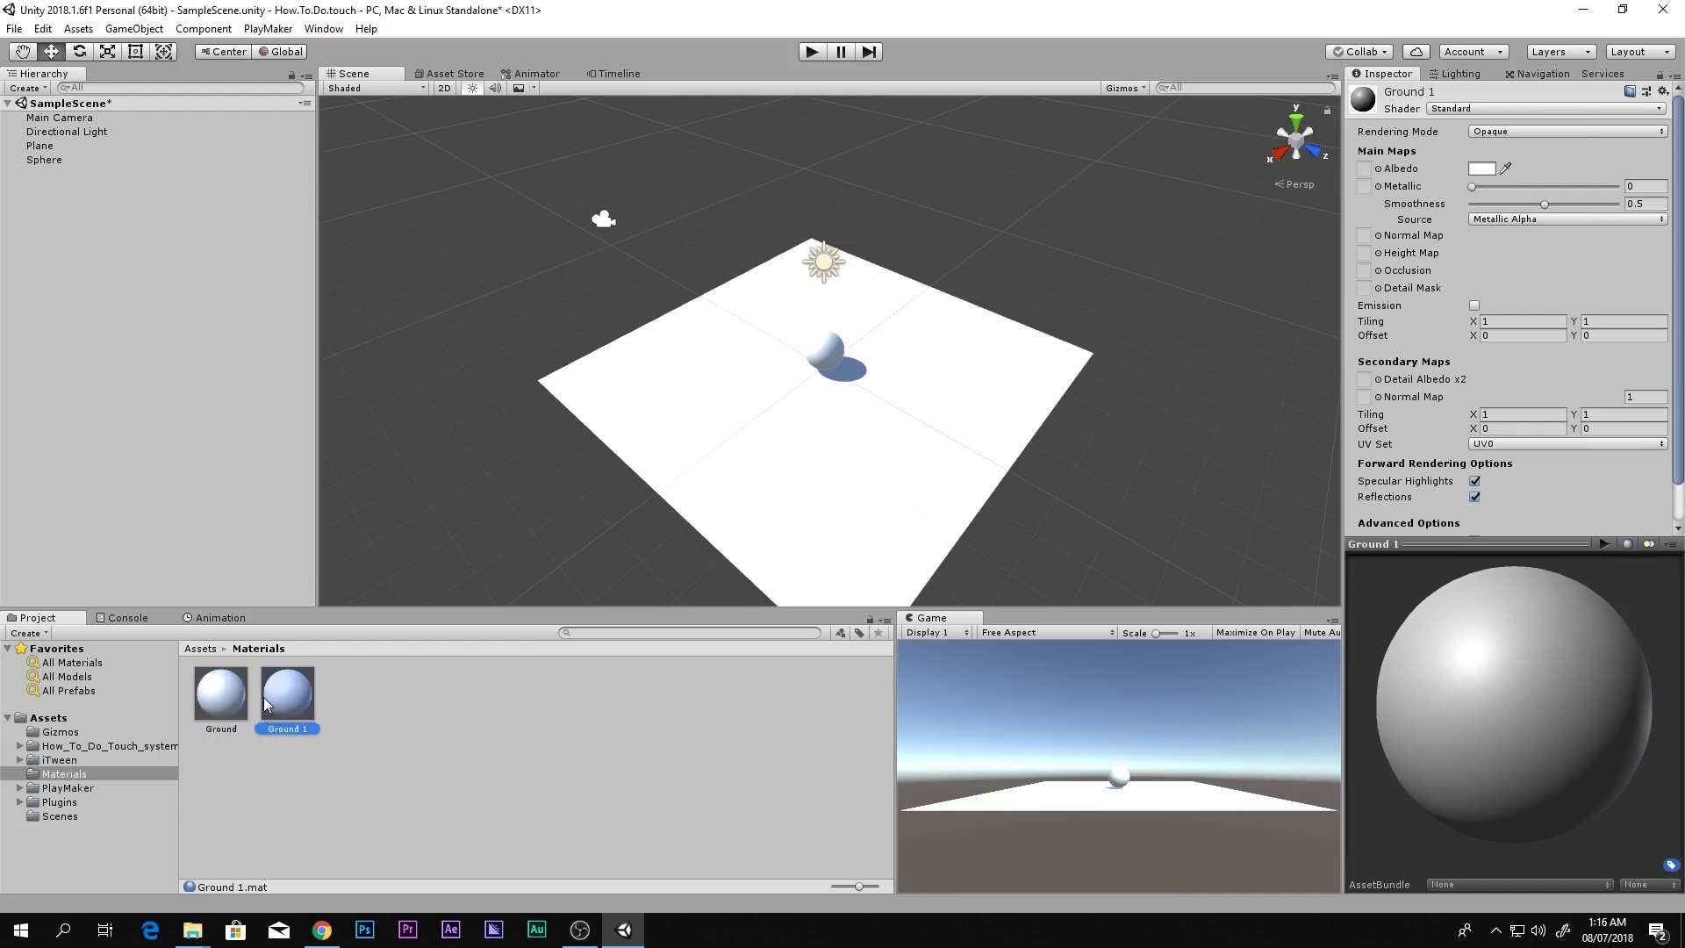
key("F2")
type("Player")
key("Return")
Set the Ground material's albedo colour to black (000000) and its smoothness to 0.
left_click(229, 685)
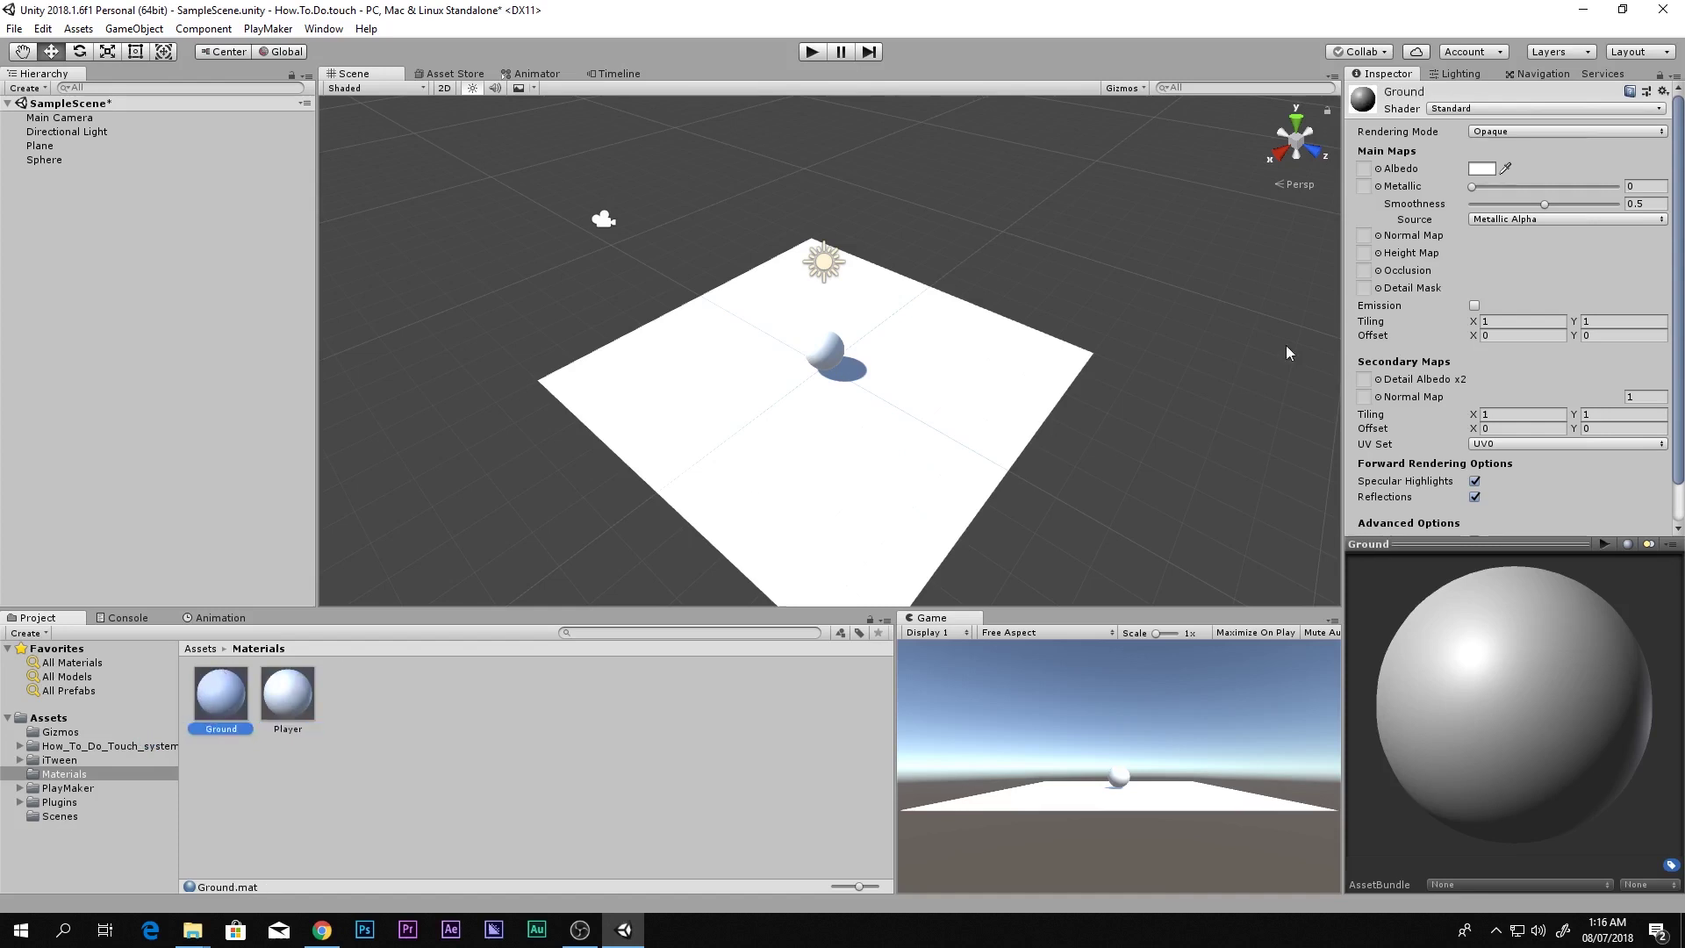
left_click(1490, 169)
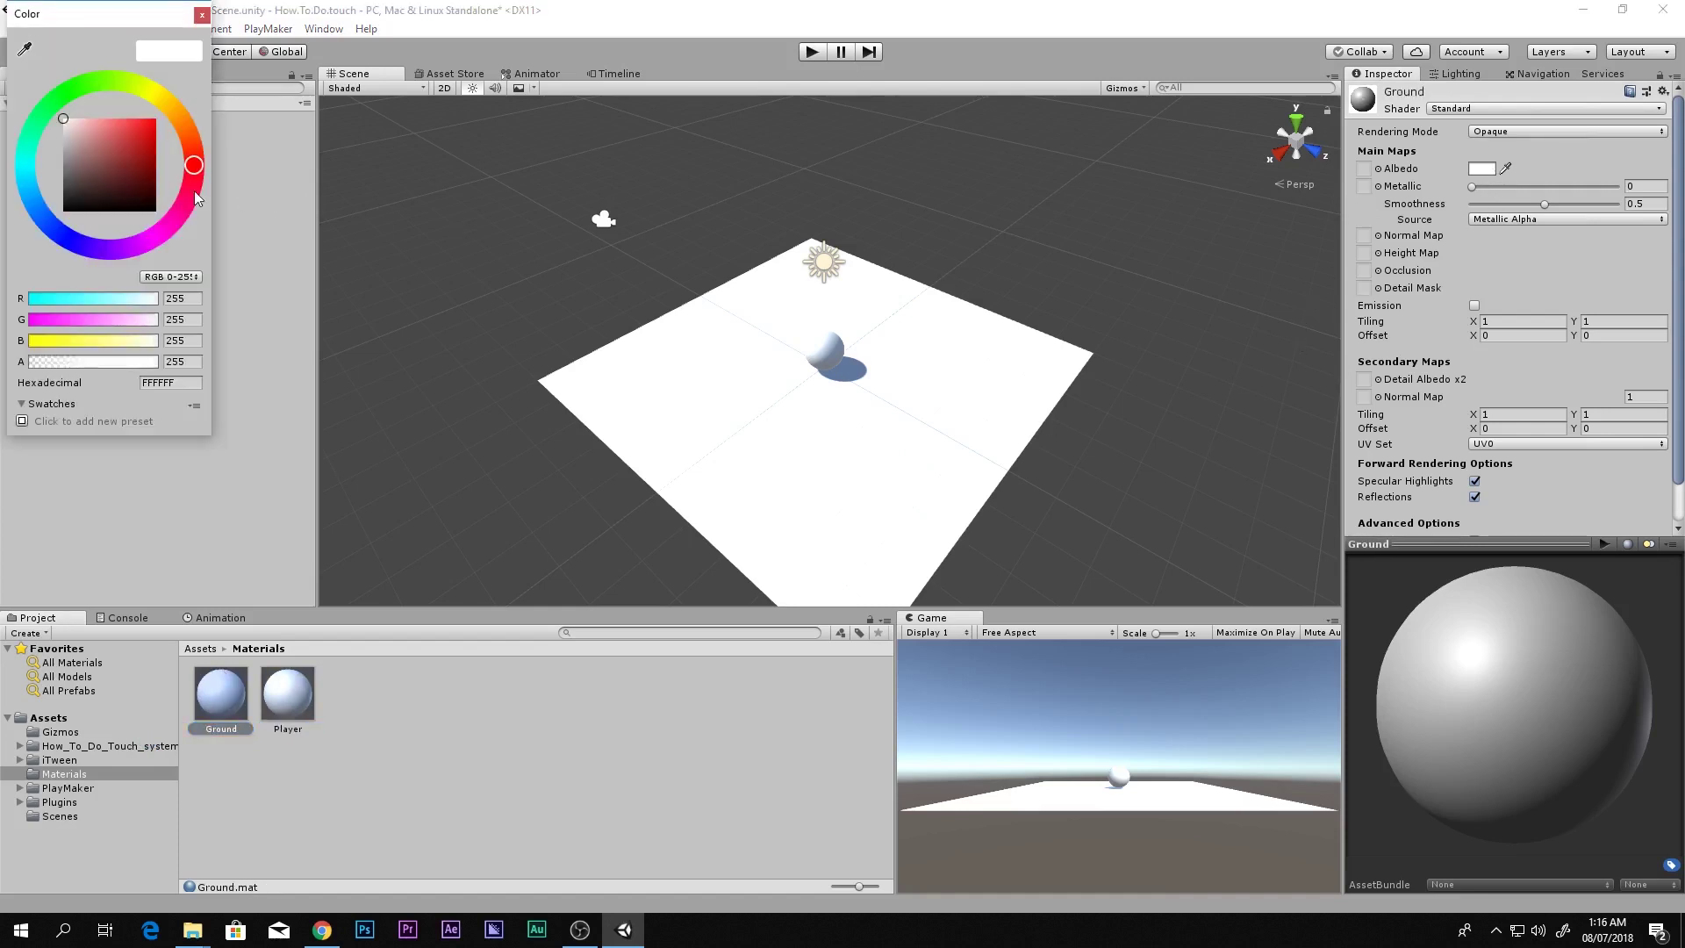
left_click_drag(124, 128, 164, 223)
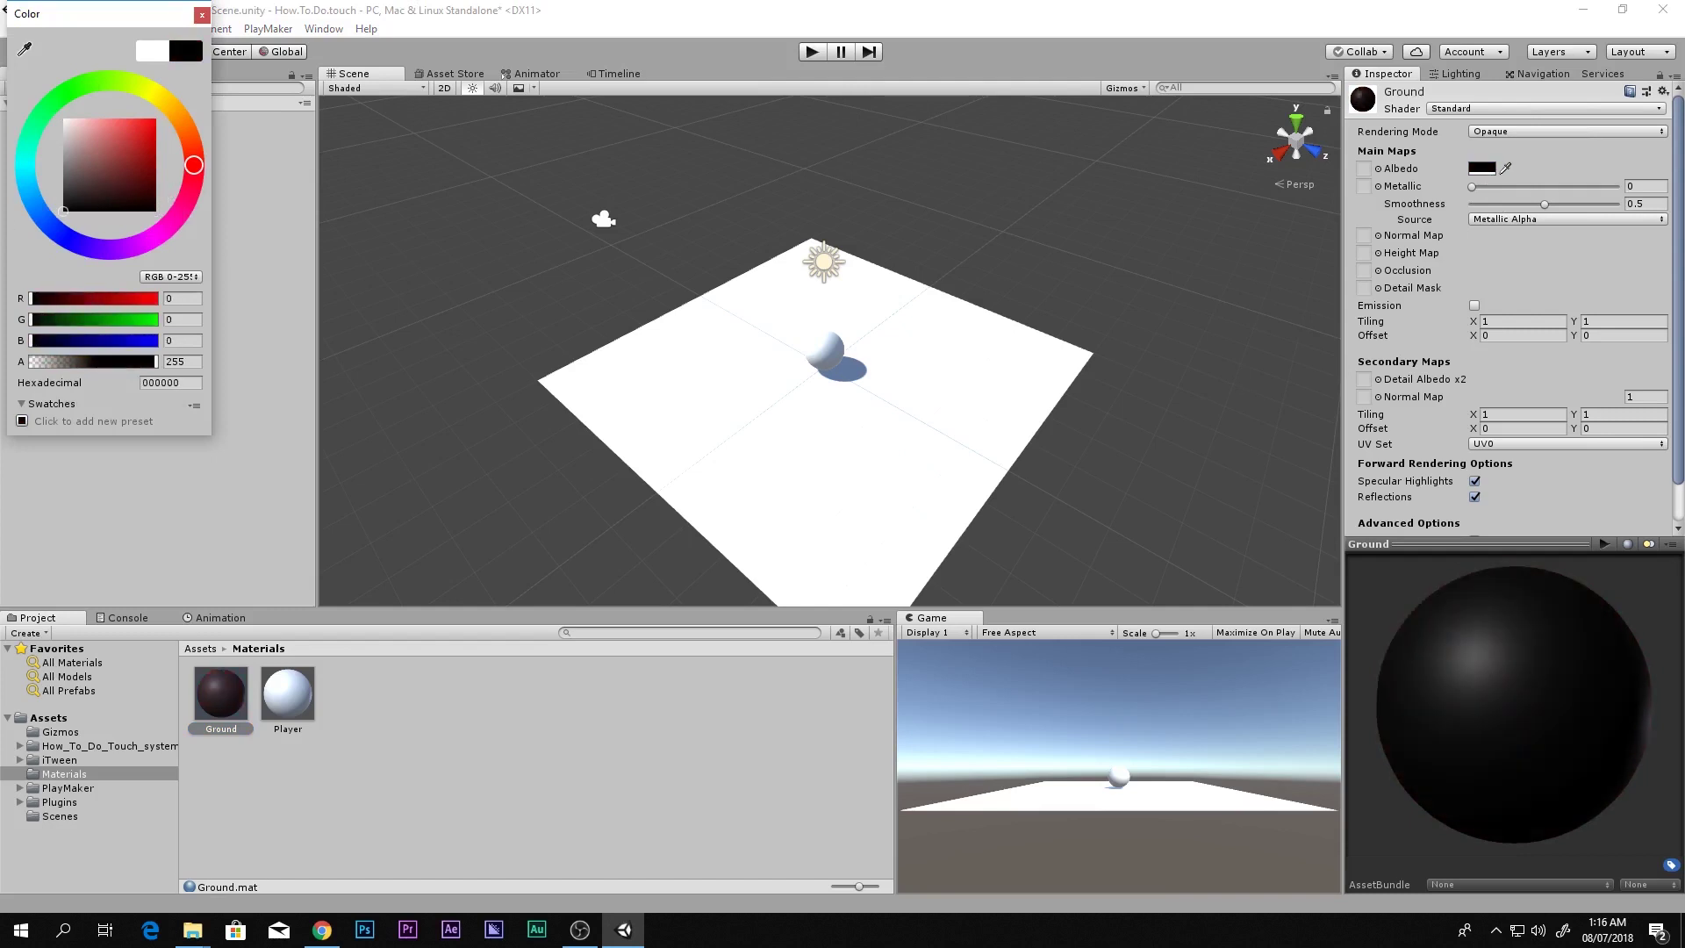
left_click_drag(1545, 203, 1471, 204)
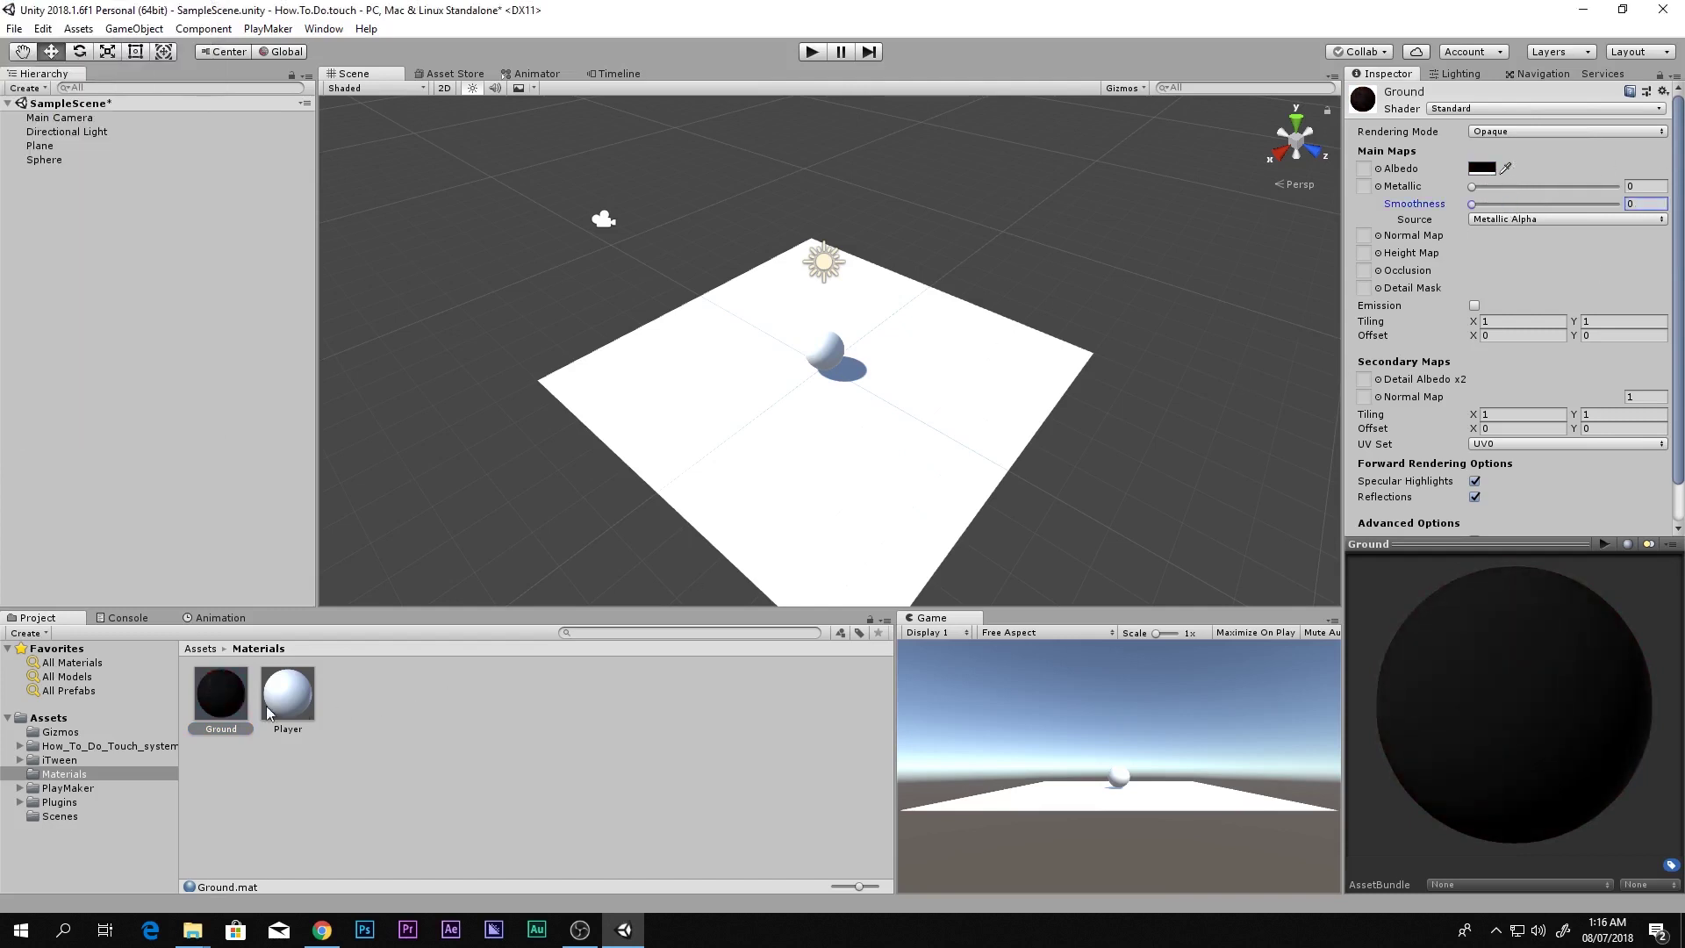
Apply the Ground material to the plane and the Player material to the sphere.
left_click_drag(599, 505, 684, 479)
scroll(759, 435, "up", 5)
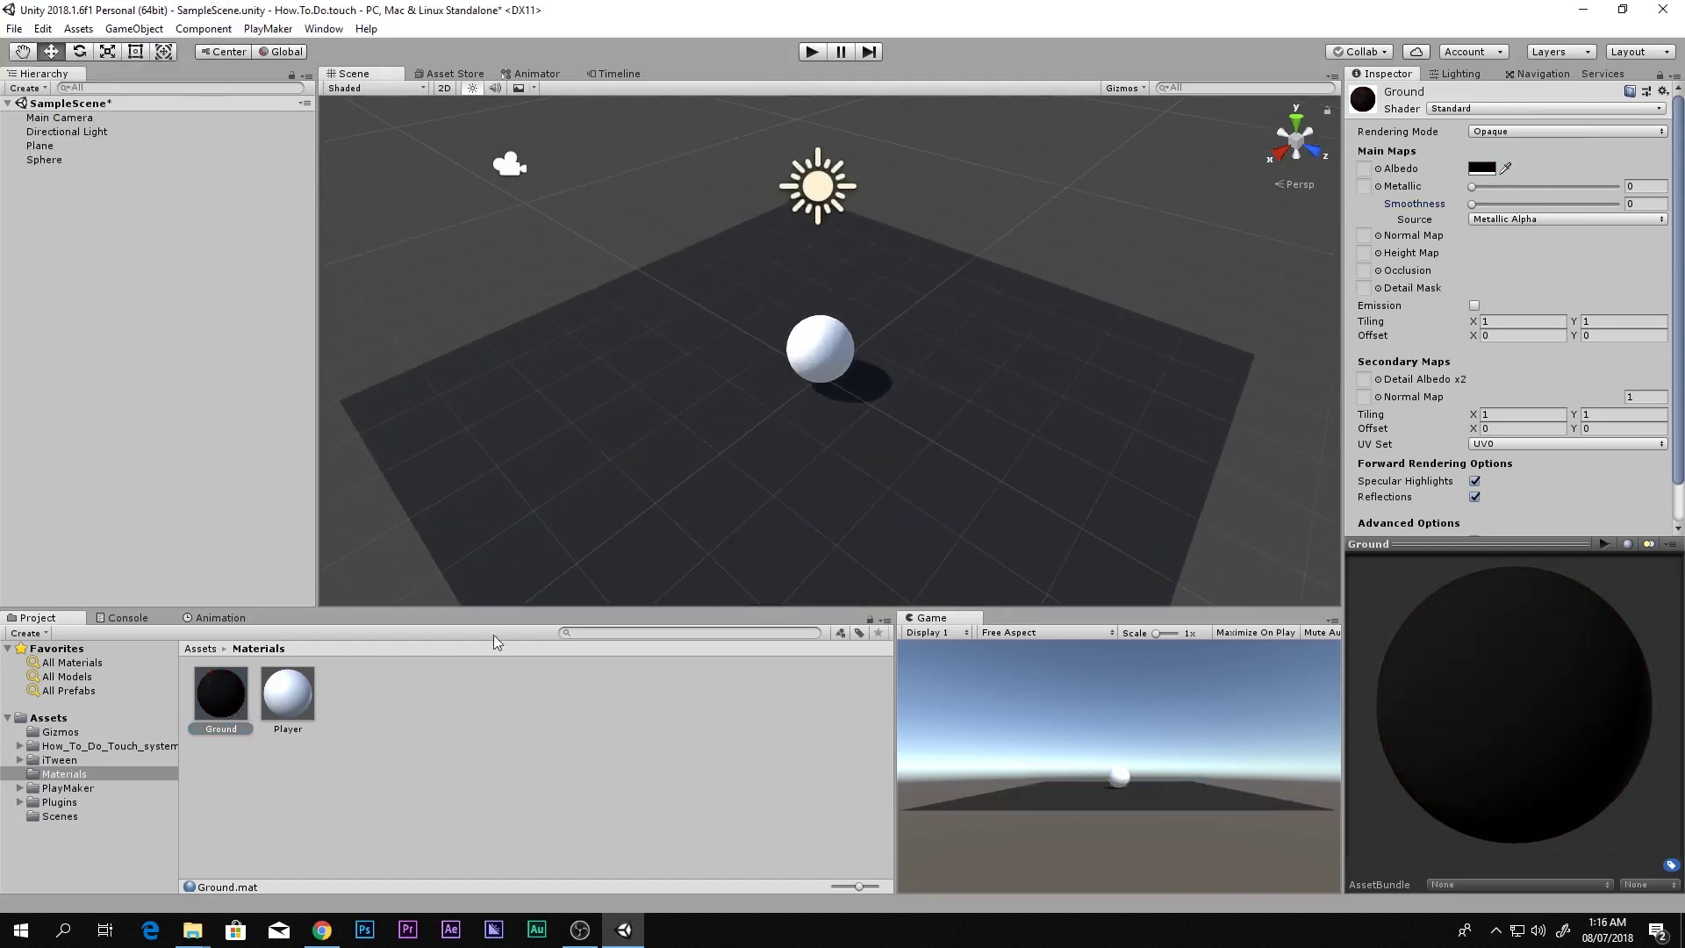
left_click_drag(294, 699, 843, 351)
left_click_drag(283, 702, 817, 360)
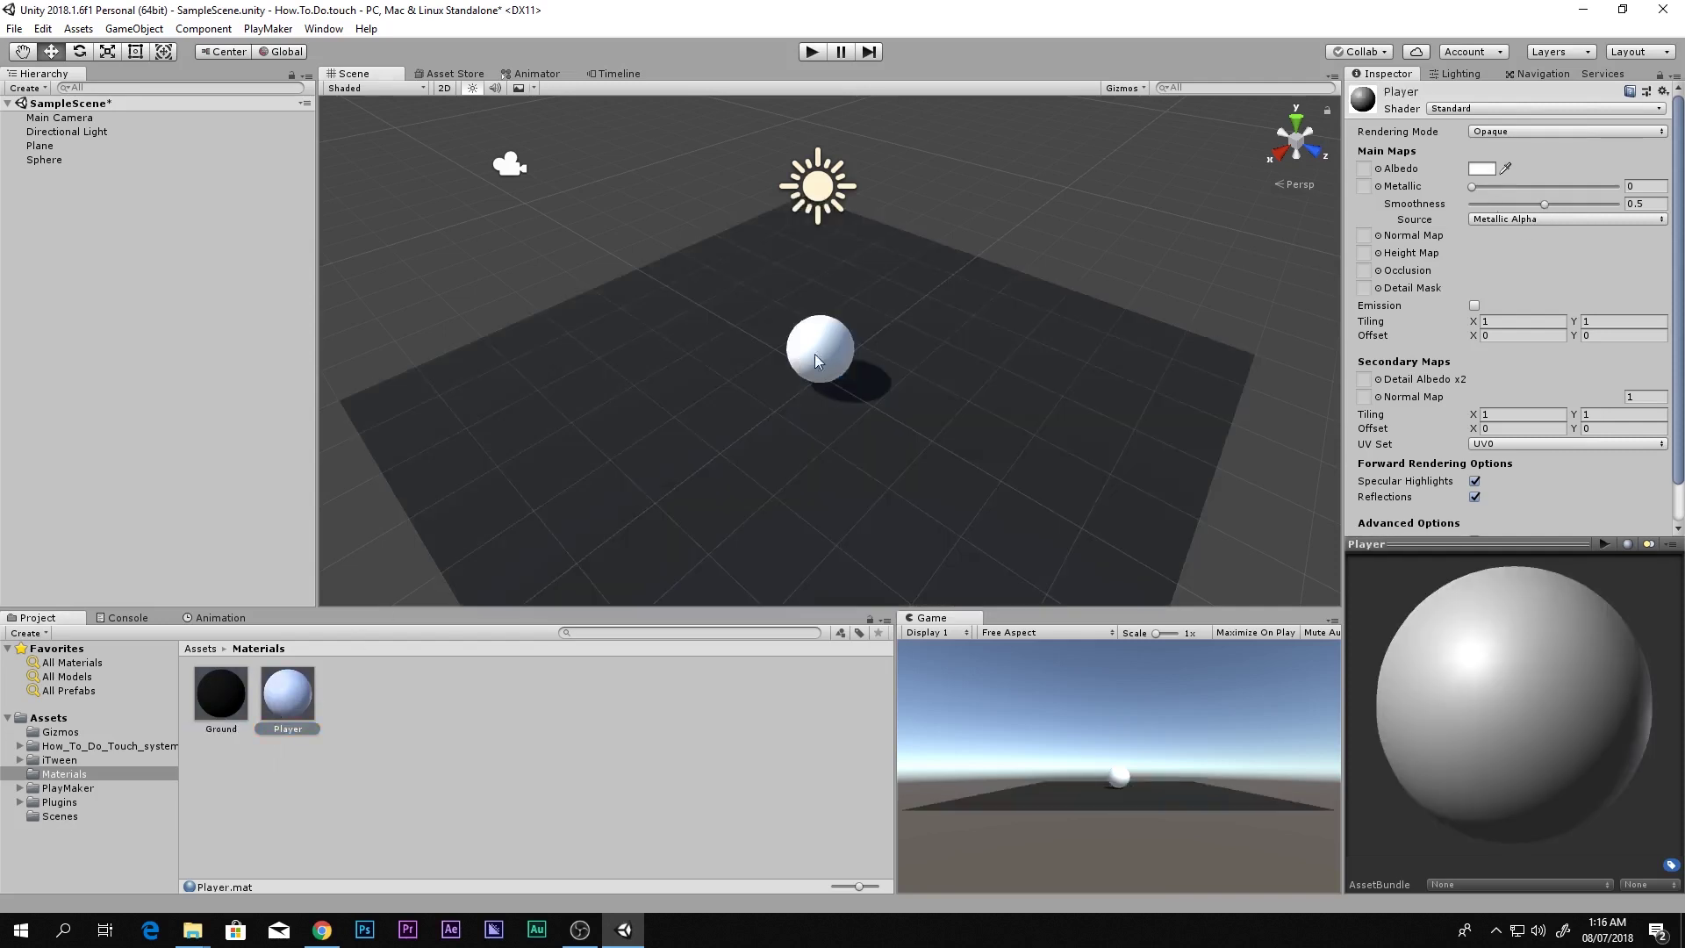
Set the Player material's smoothness to 0 and keep its albedo colour white.
left_click_drag(1500, 204, 1285, 231)
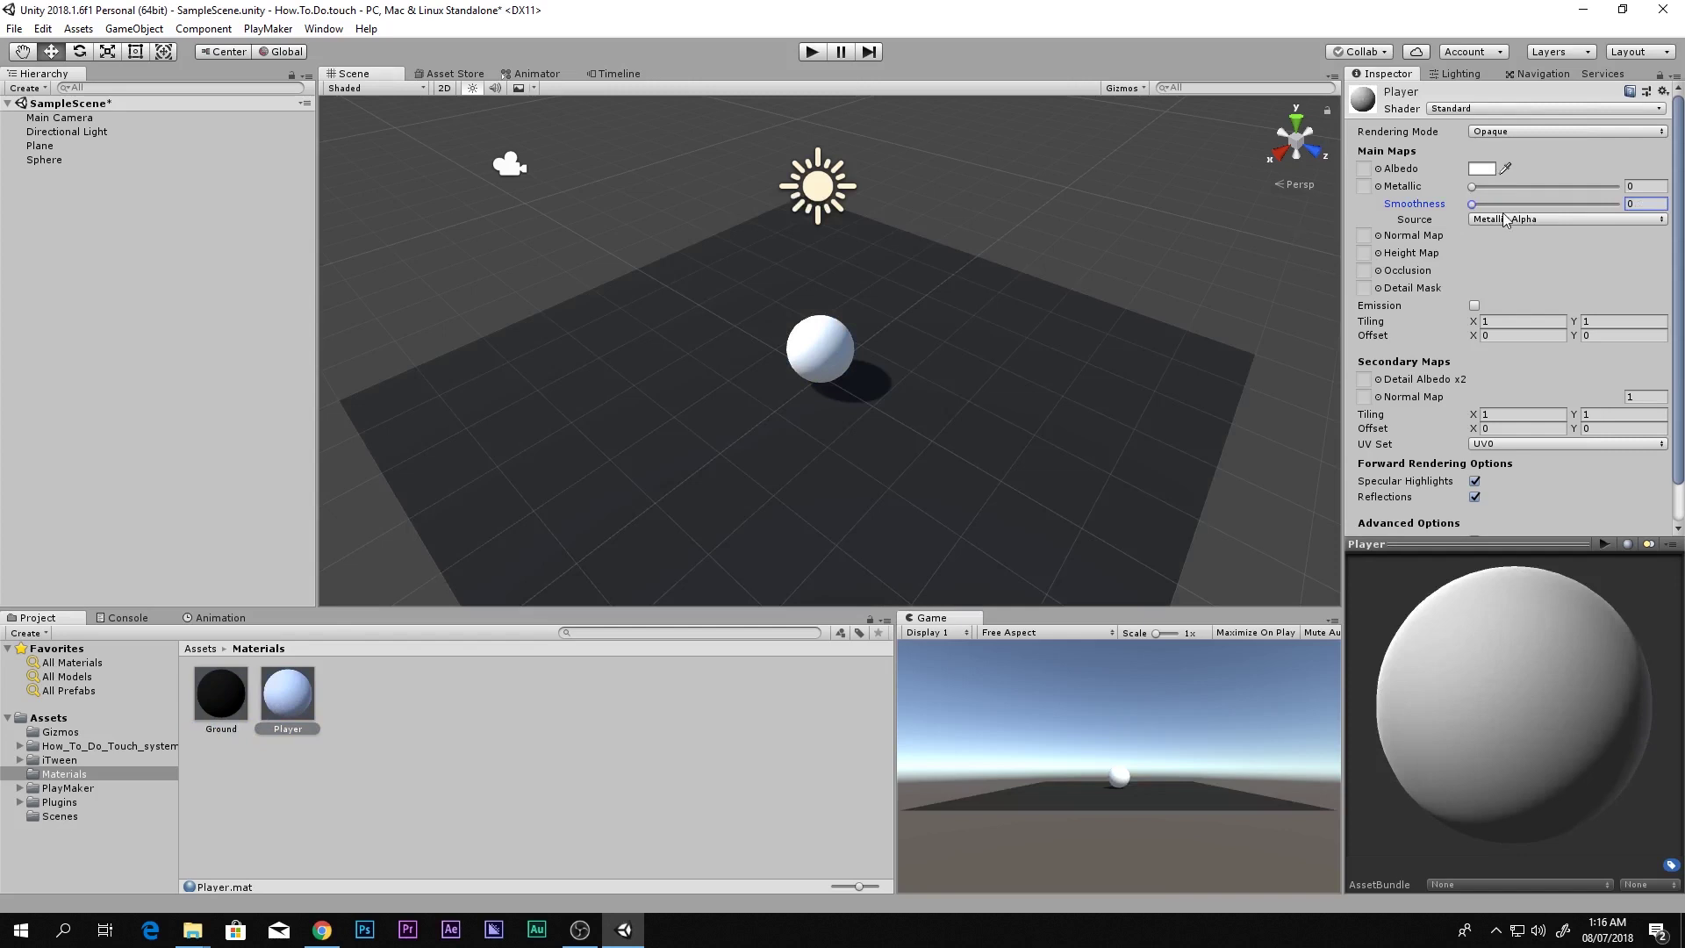
left_click(1483, 168)
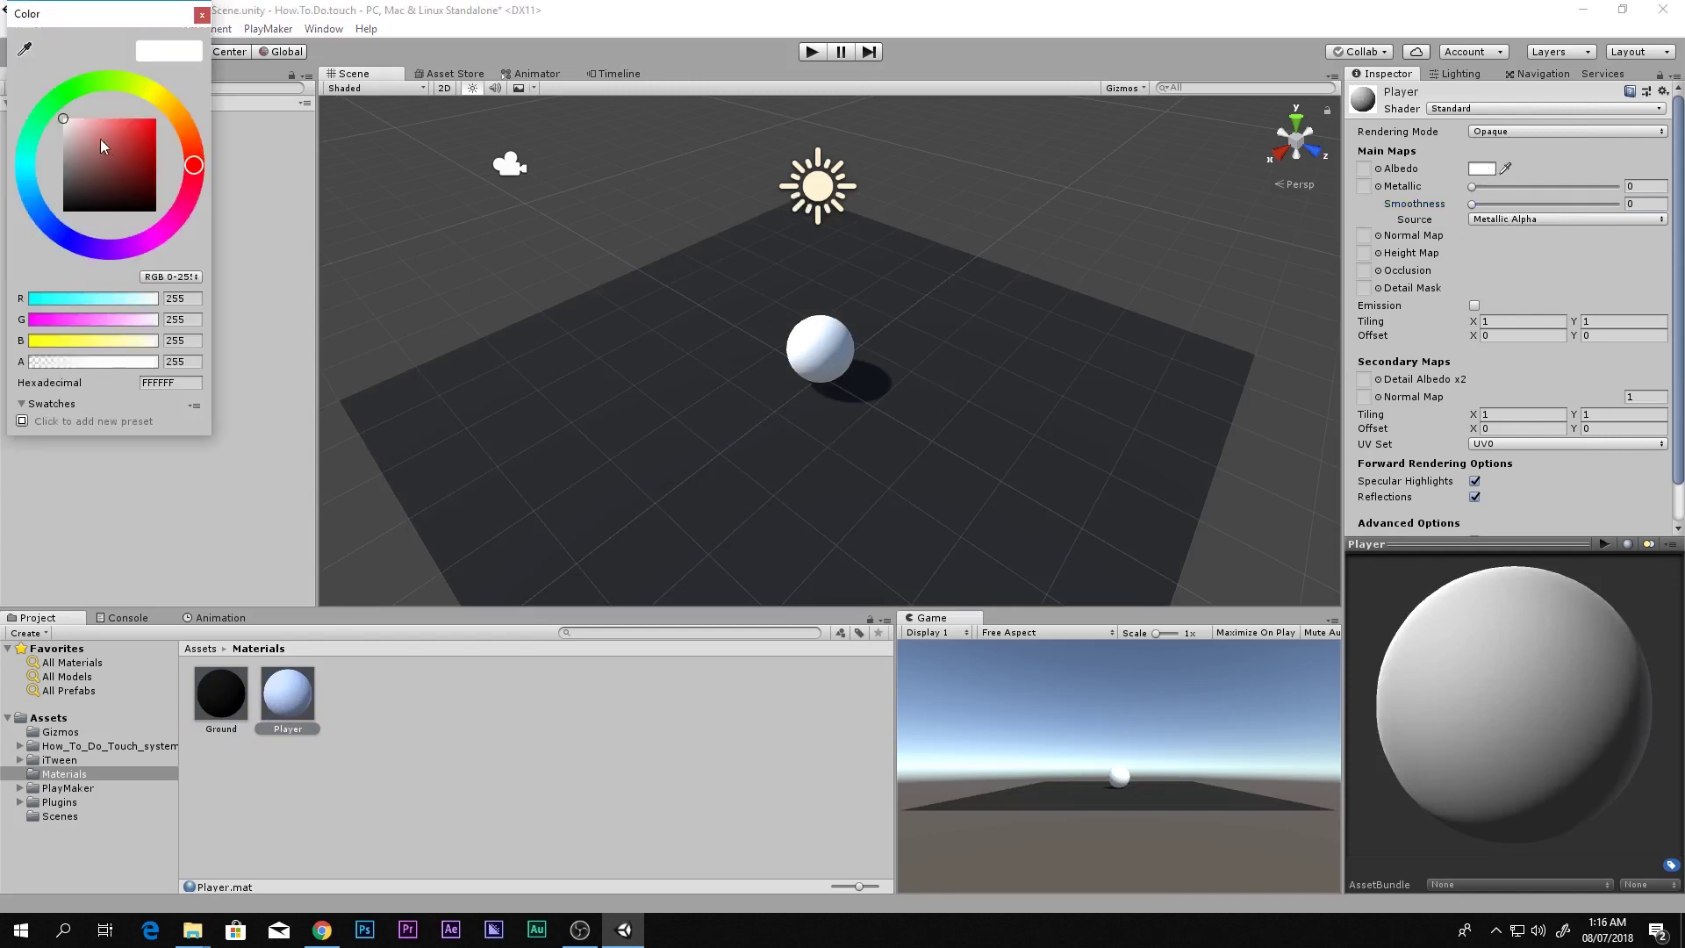
left_click_drag(65, 151, 63, 102)
Swap the materials by applying Player to the plane and Ground to the sphere.
left_click(292, 702)
left_click_drag(302, 702, 647, 466)
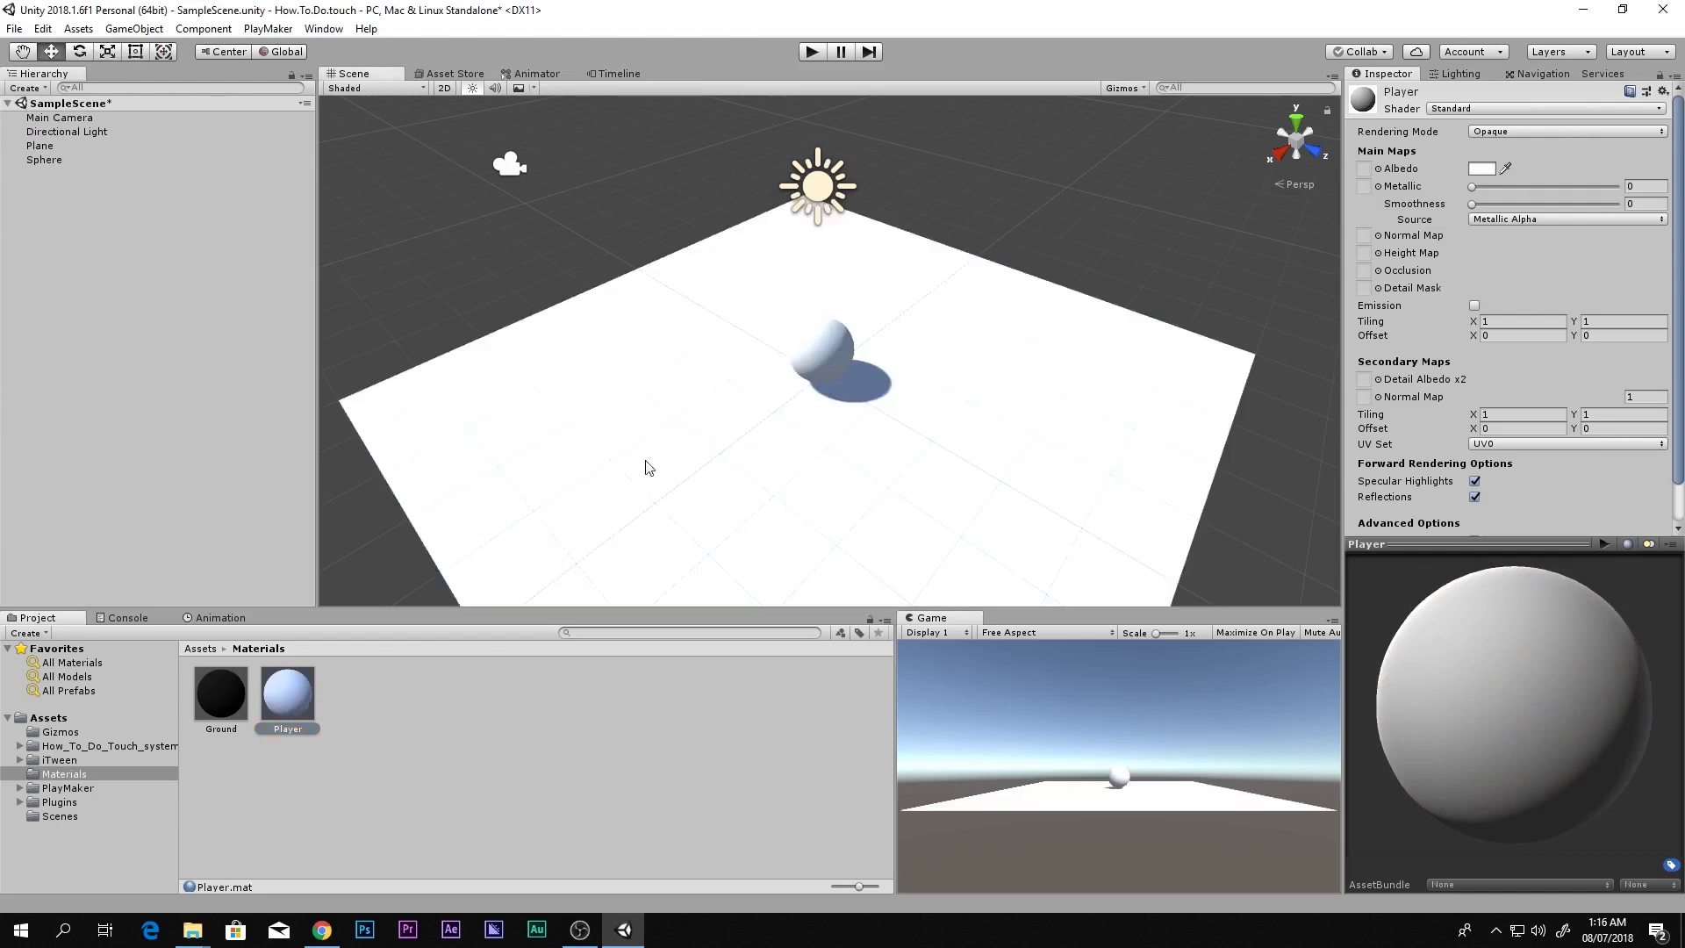
left_click_drag(225, 699, 813, 361)
right_click_drag(813, 361, 1125, 366)
left_click_drag(1126, 368, 1236, 386, "alt")
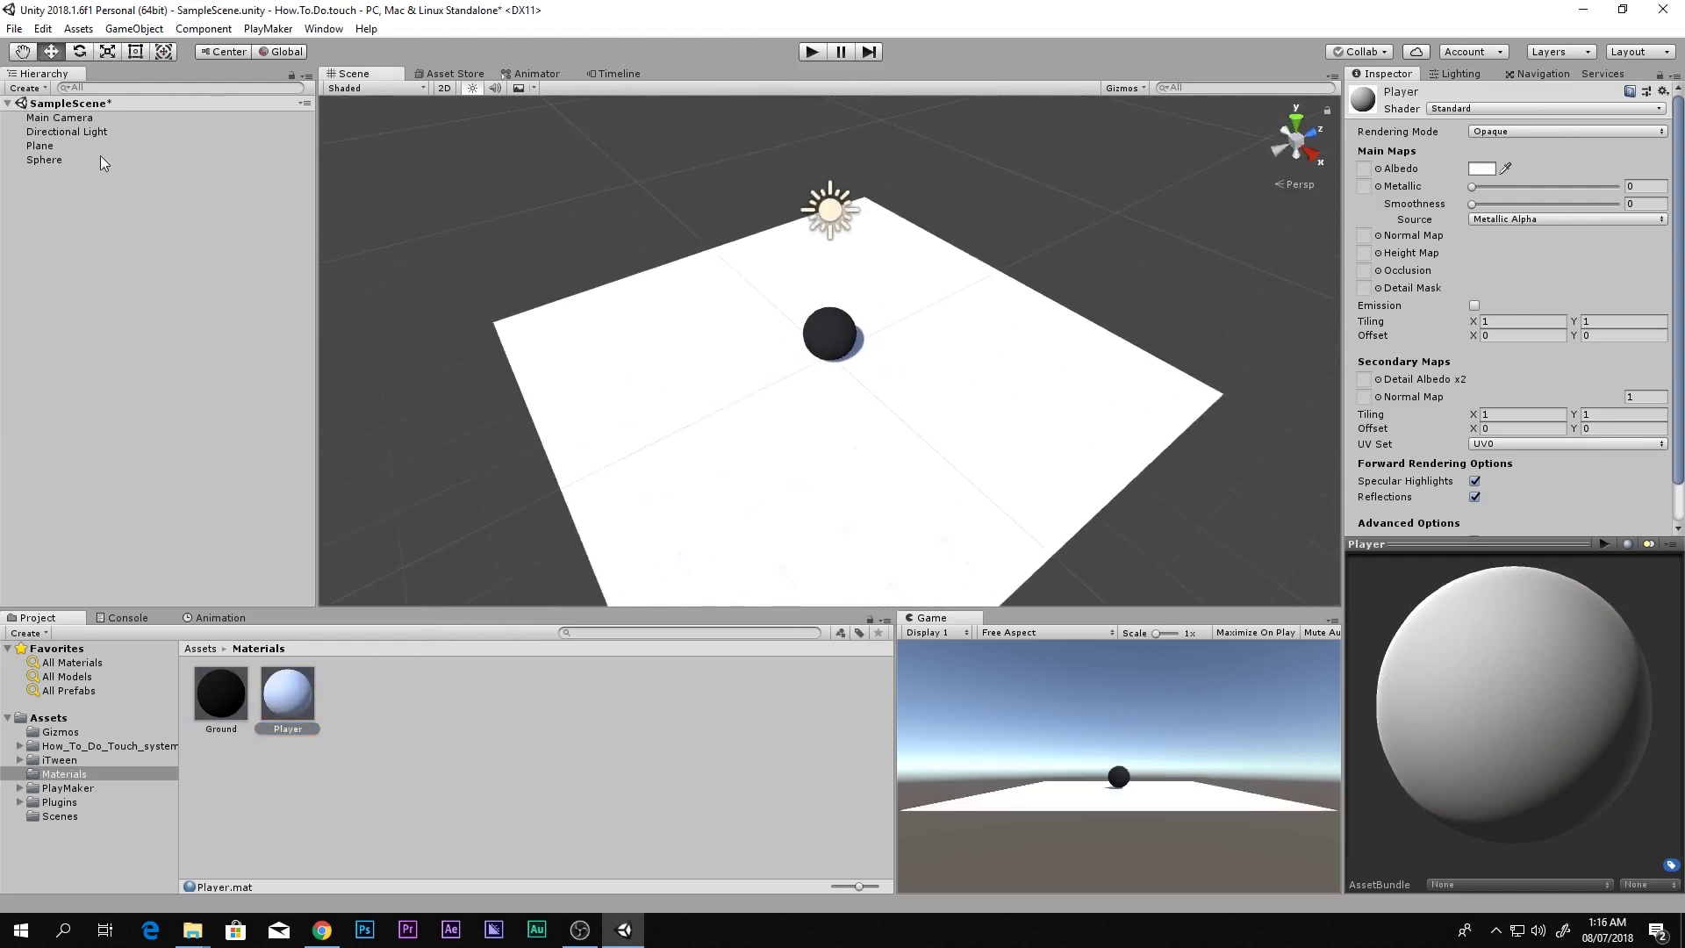
Align the Main Camera with an angled scene view looking down on the whole plane and sphere.
left_click(72, 119)
left_click_drag(335, 242, 681, 263, "alt")
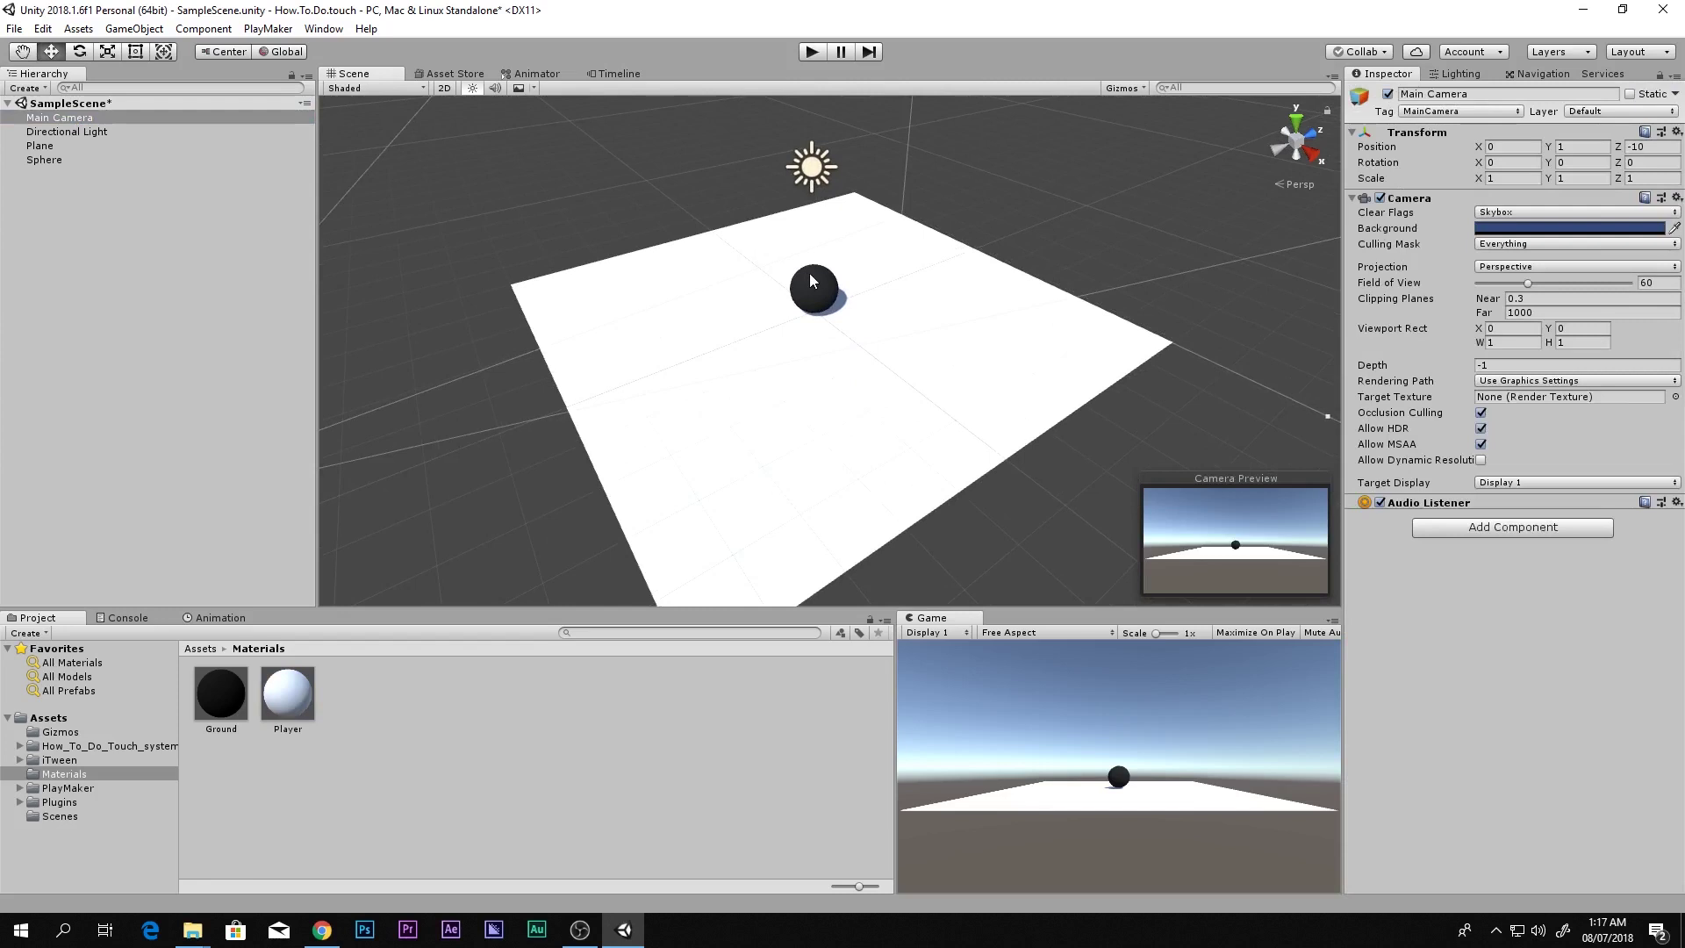
key("ctrl+shift+f")
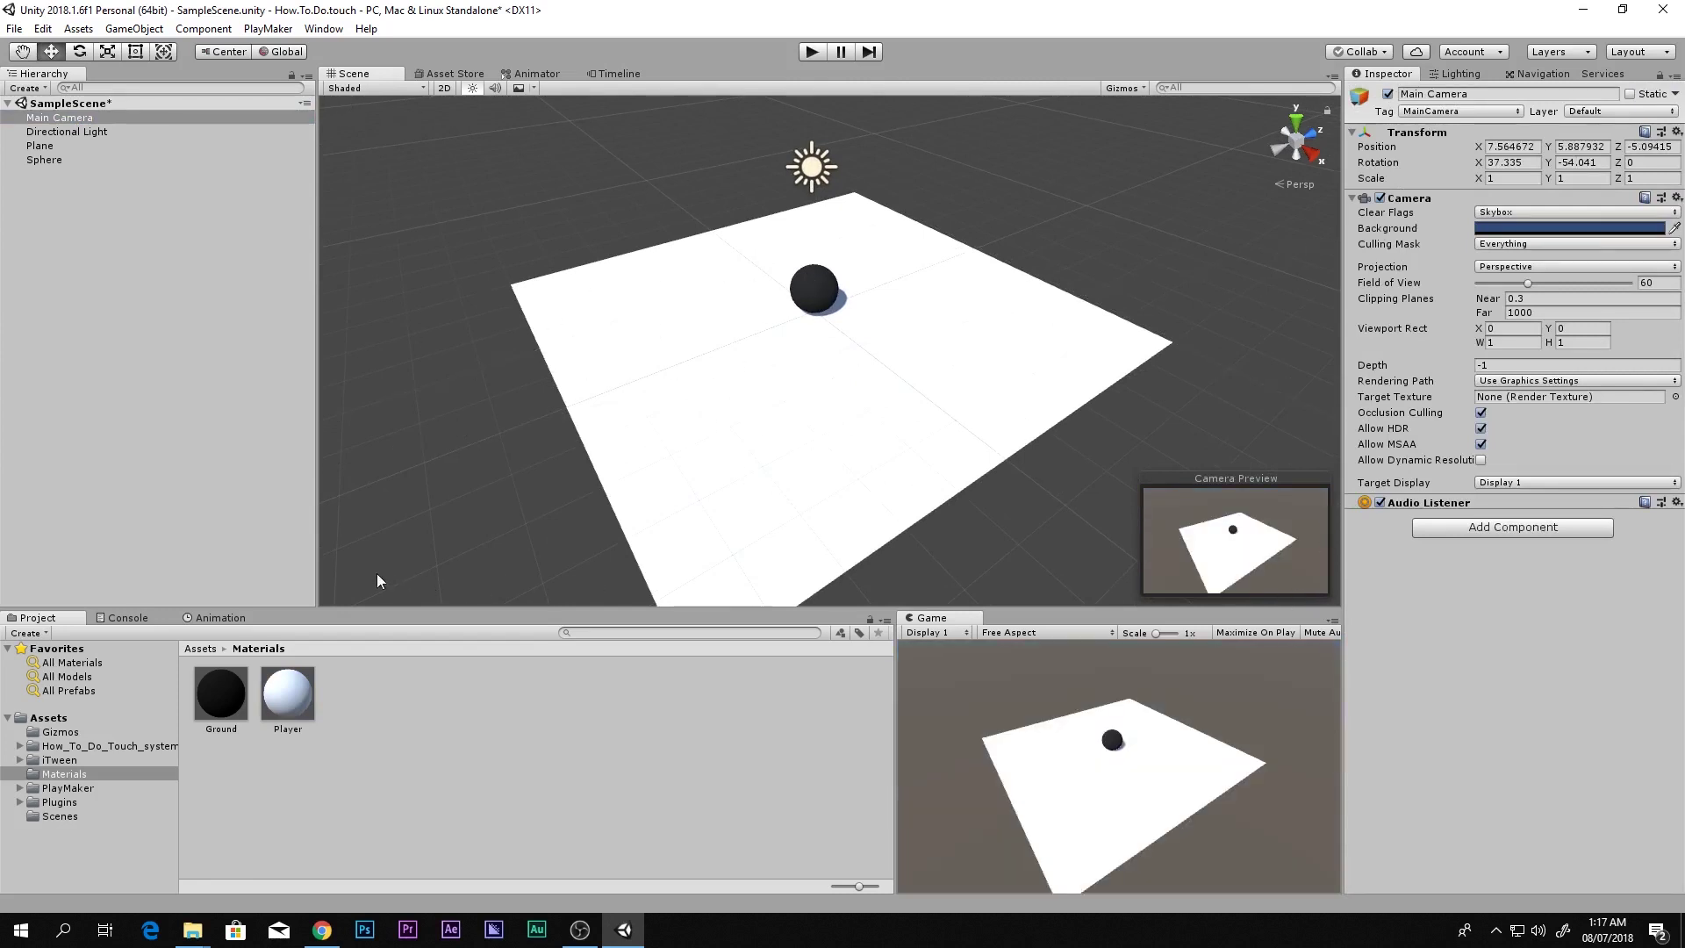
key("shift+space")
key("shift+space")
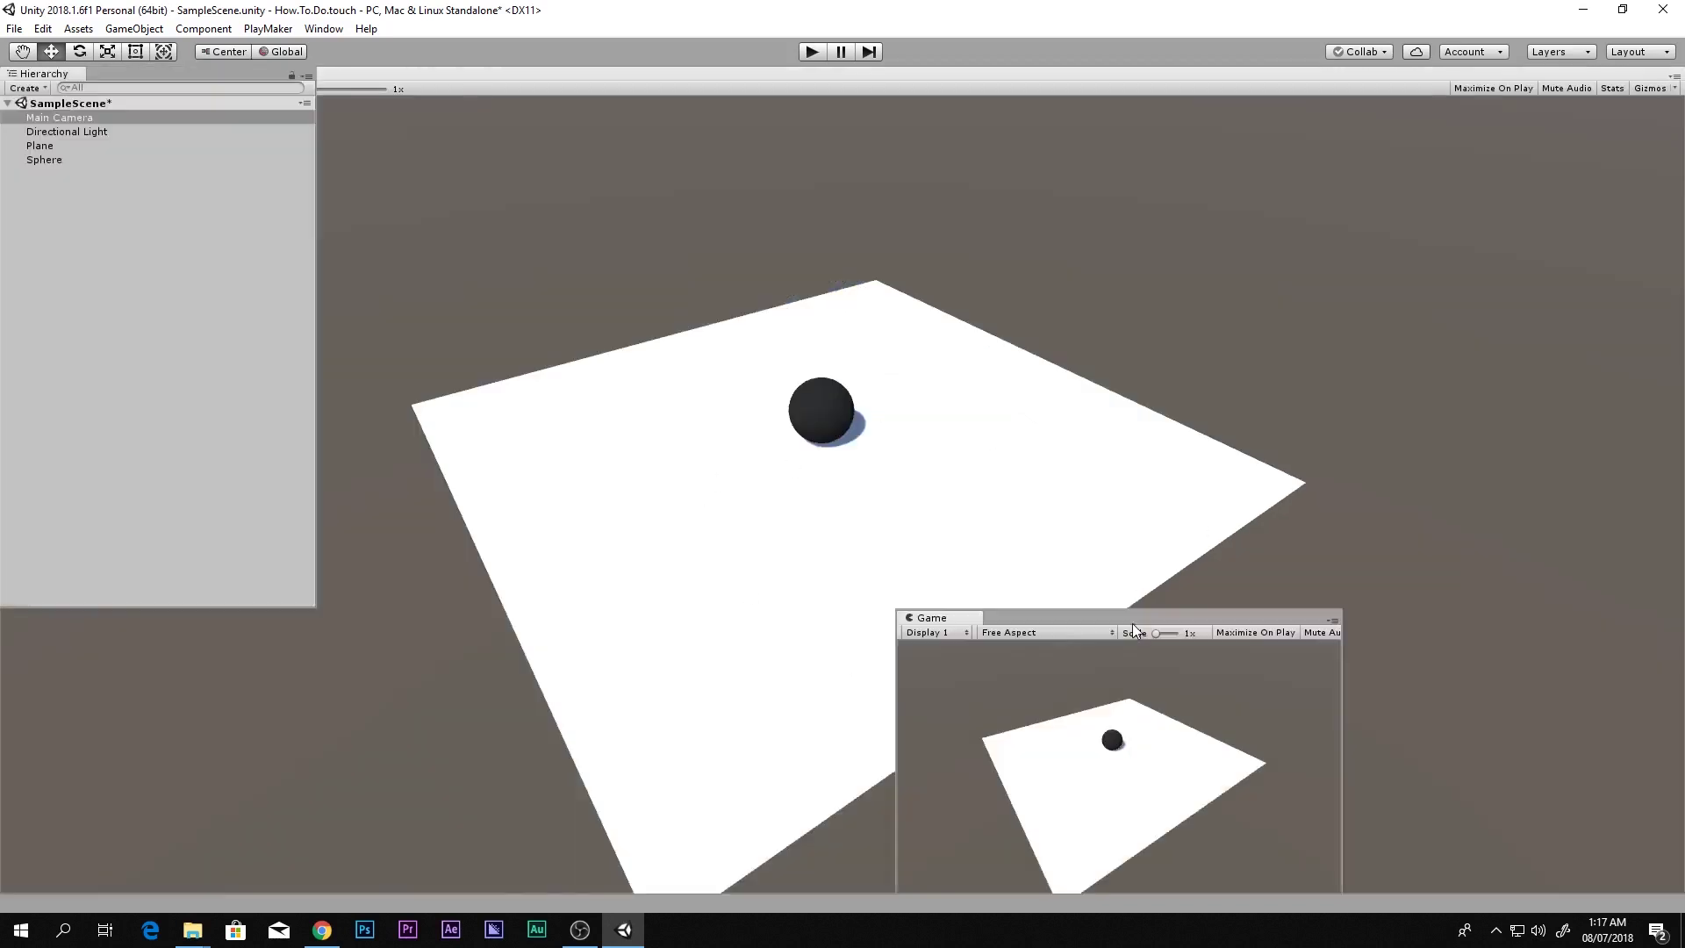
key("shift+space")
middle_click_drag(1046, 327, 1108, 201)
key("ctrl+shift+f")
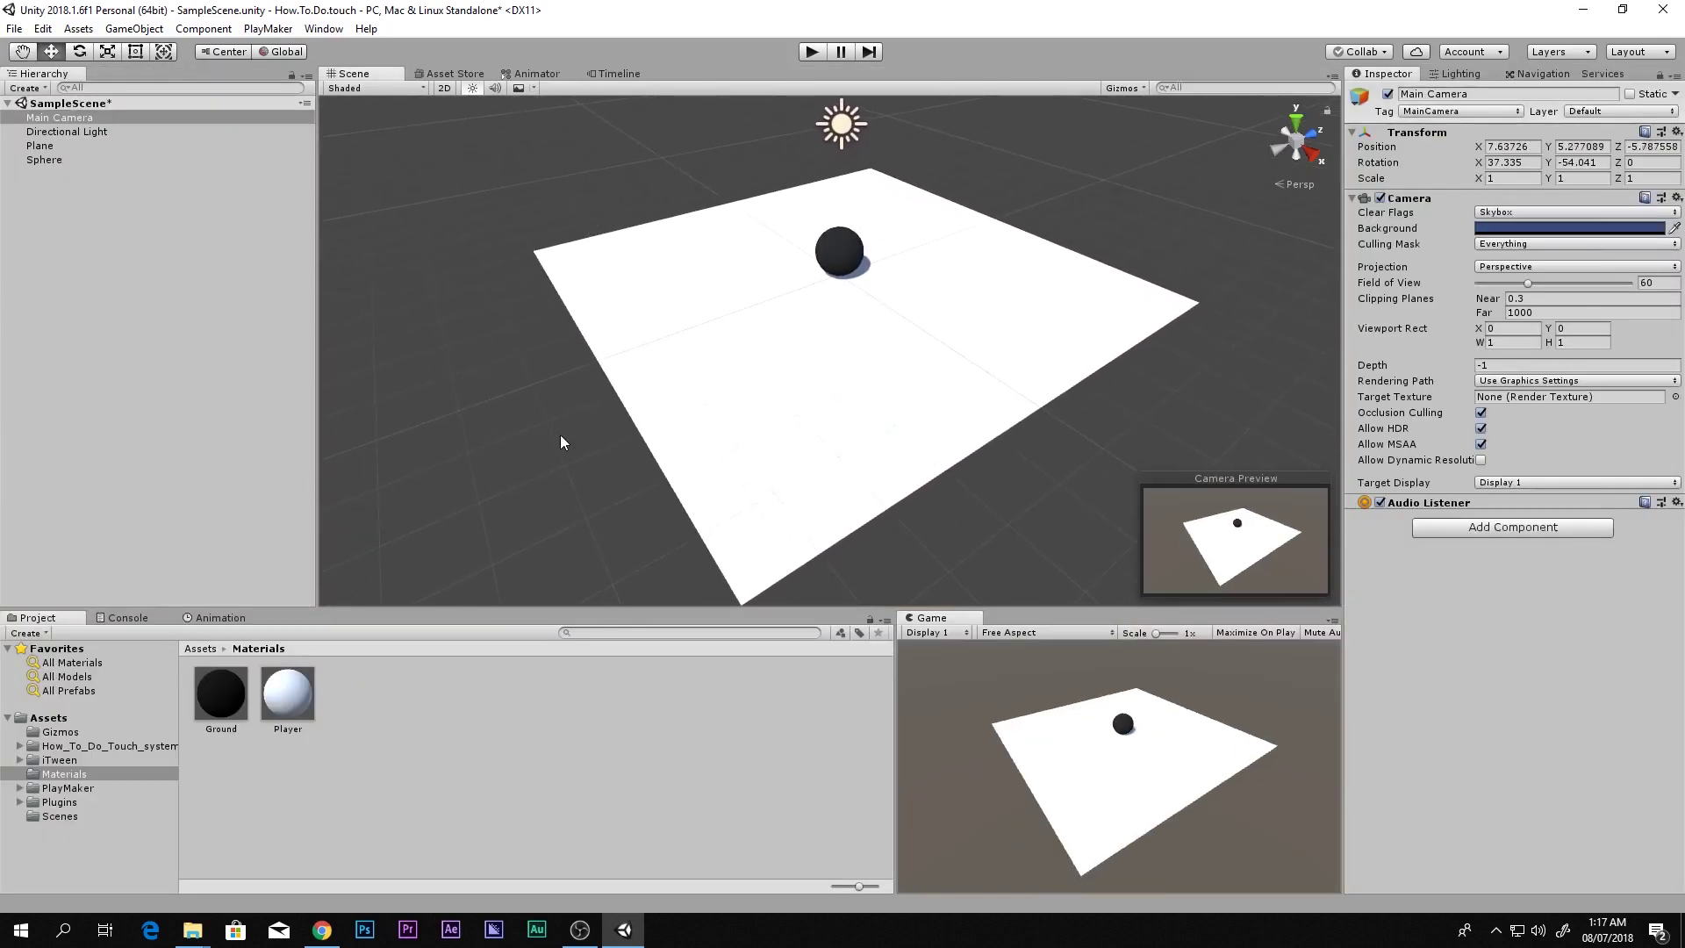
Set the Main Camera's clear flags to Solid Color with a near-white background (F6F6F6) and save the scene.
left_click(1508, 214)
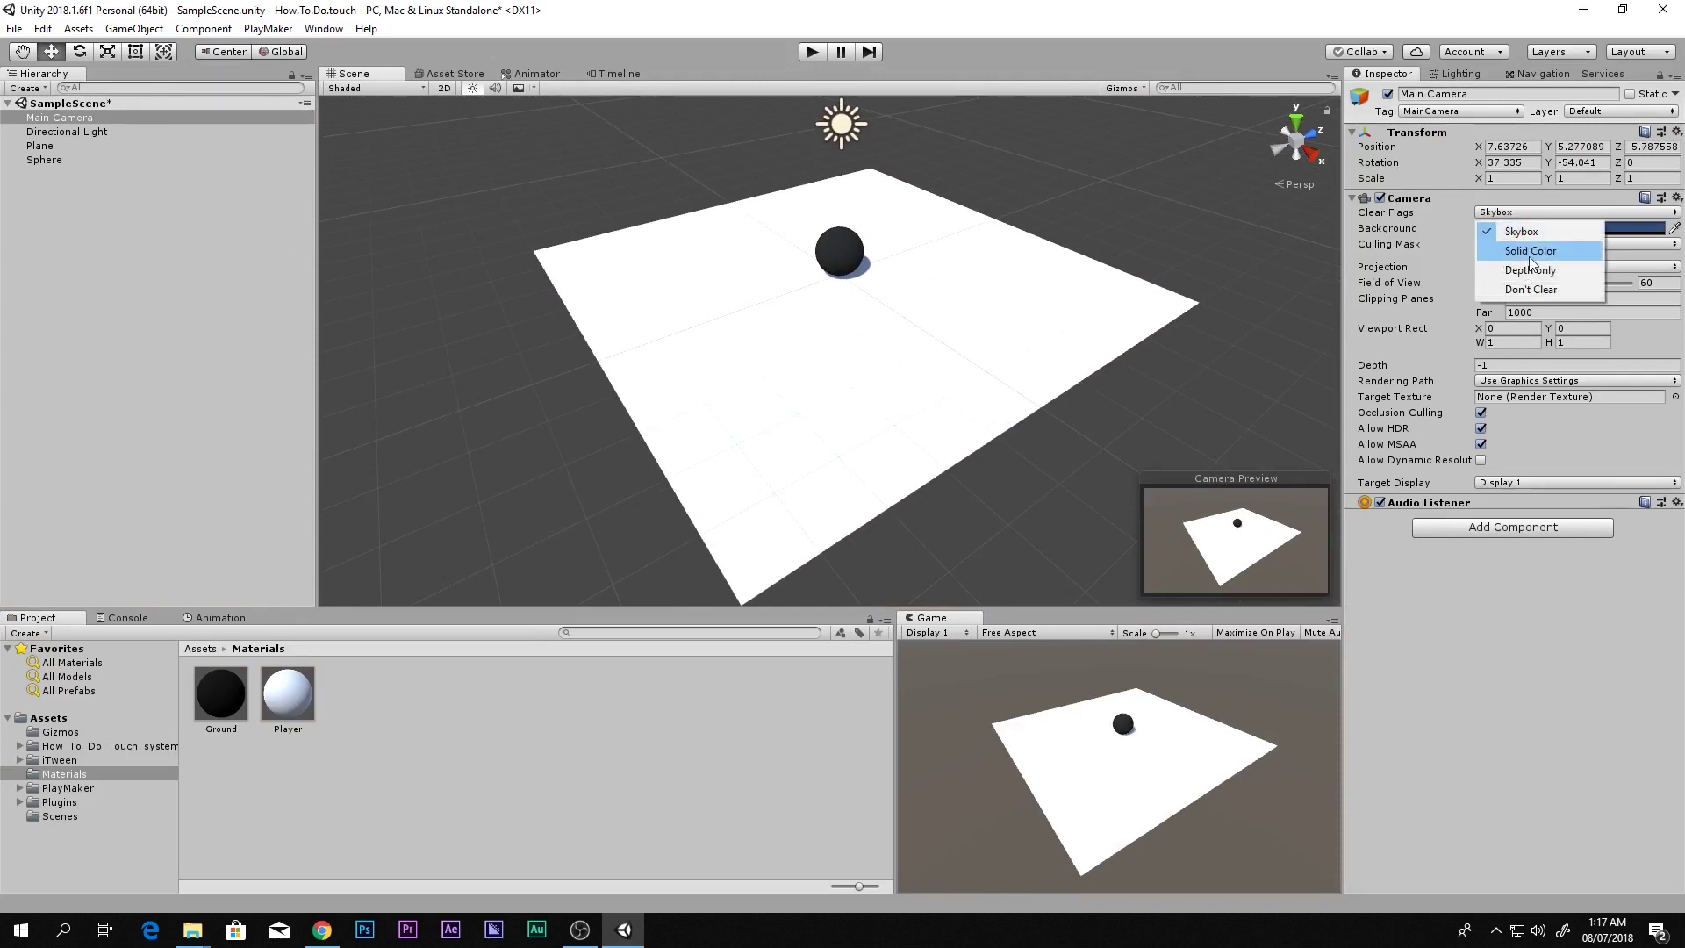
left_click(1529, 240)
left_click(1532, 230)
left_click_drag(85, 157, 45, 117)
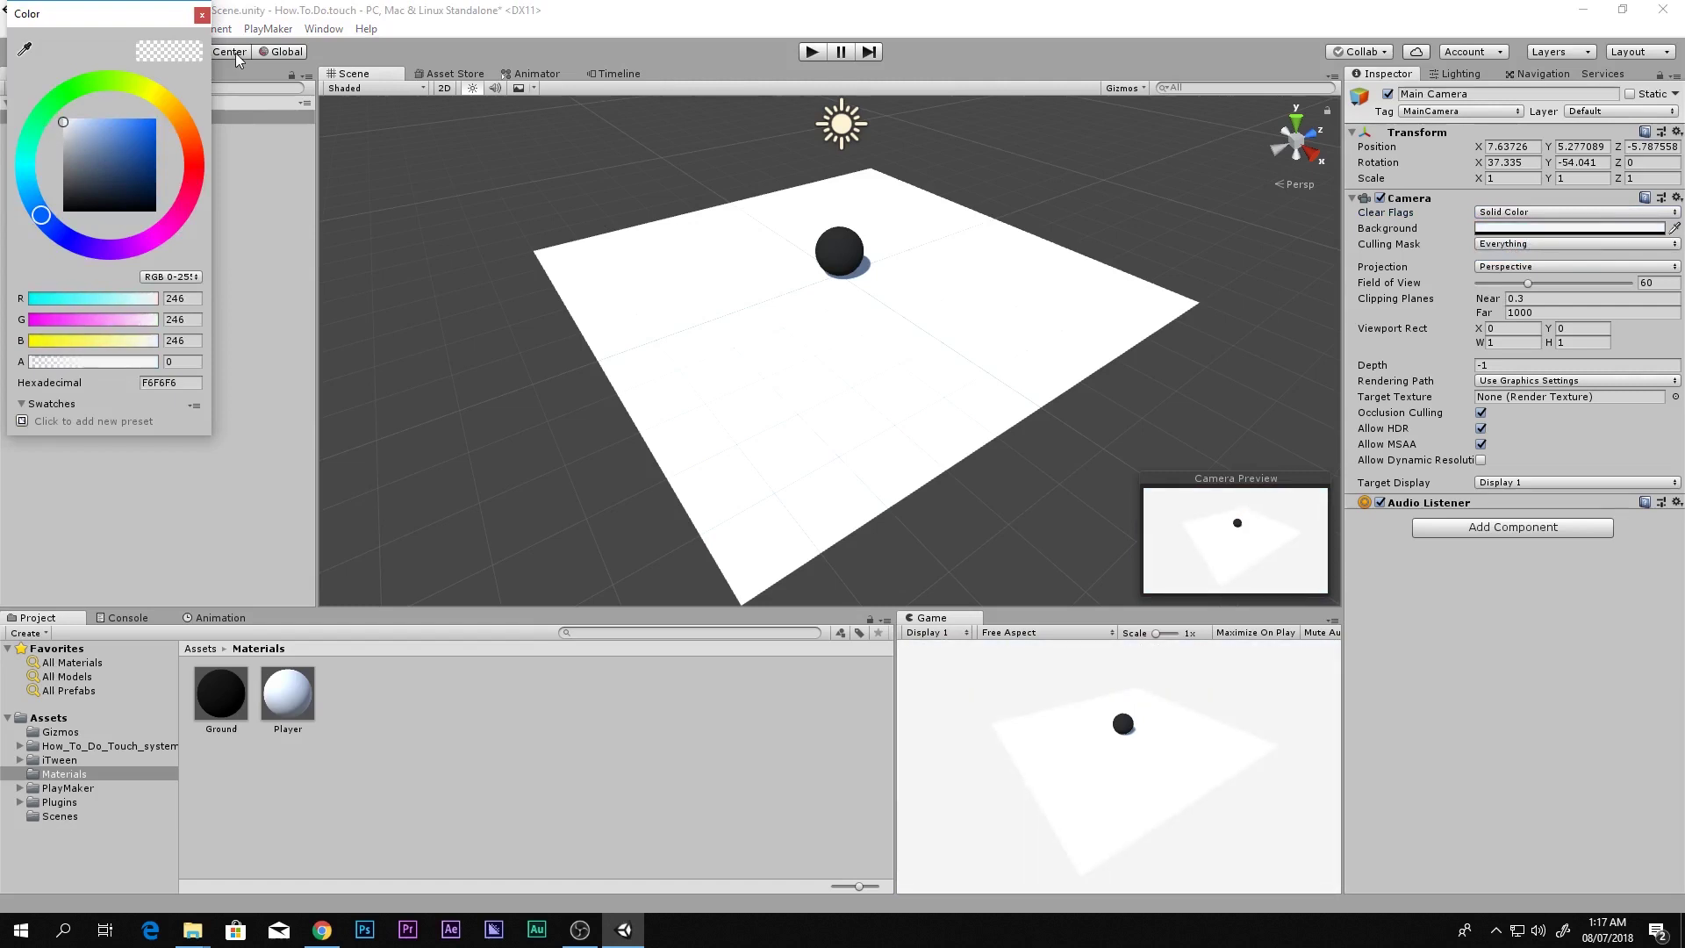
left_click(837, 672)
key("shift+space")
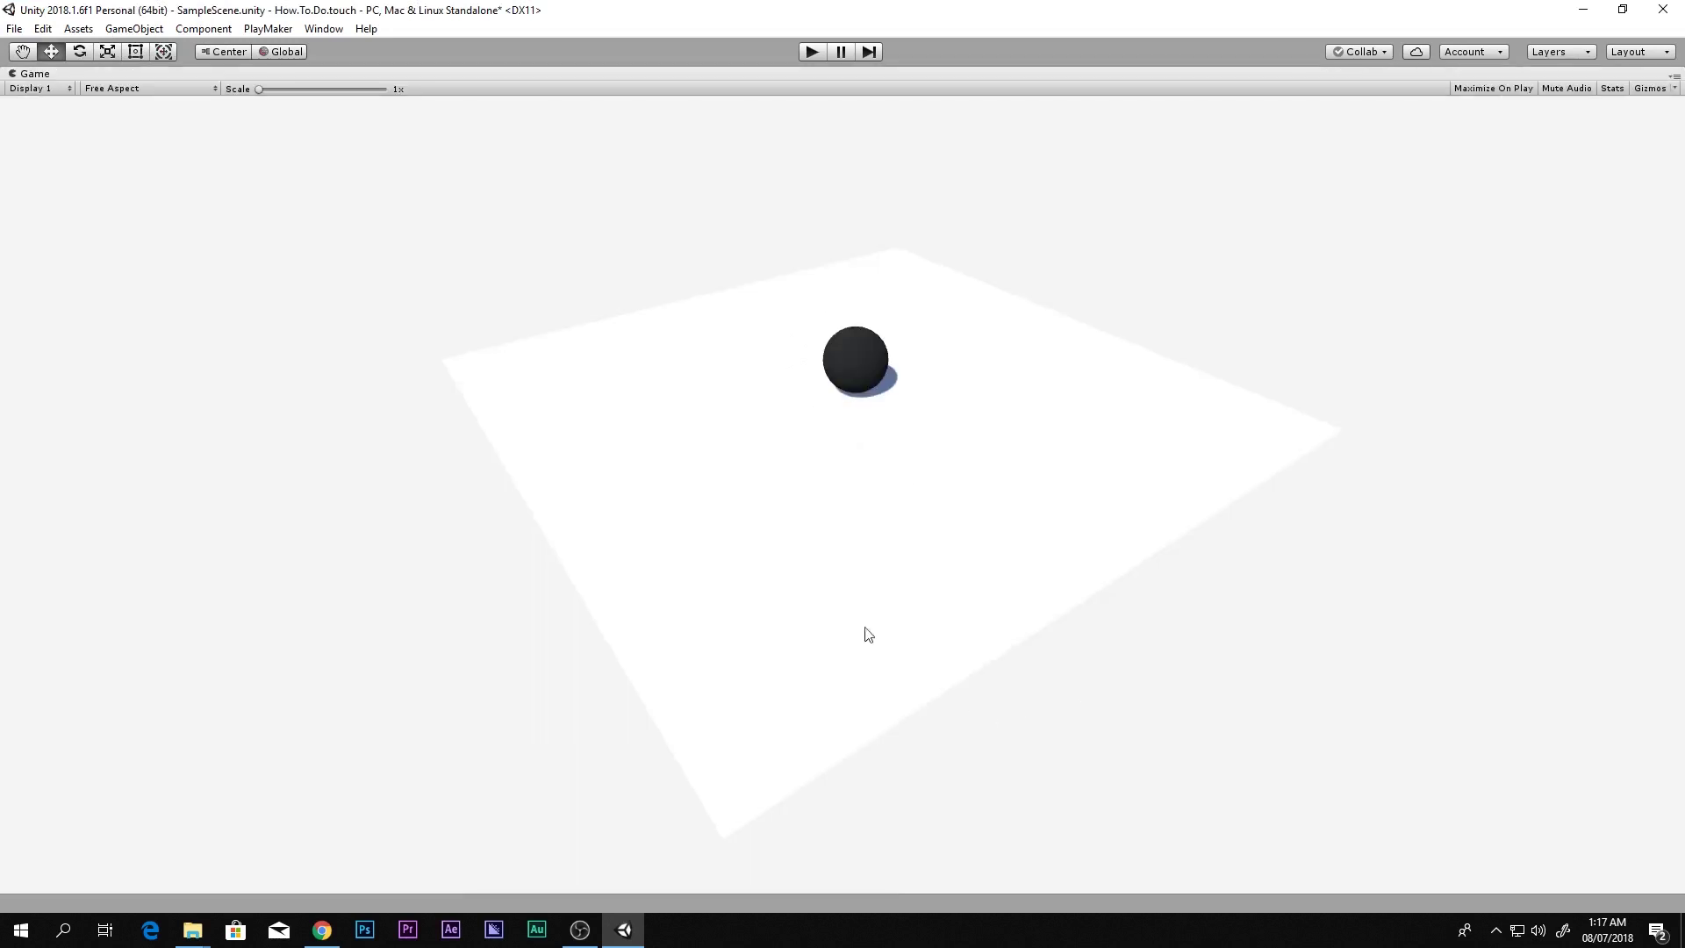
key("shift+space")
key("ctrl+s")
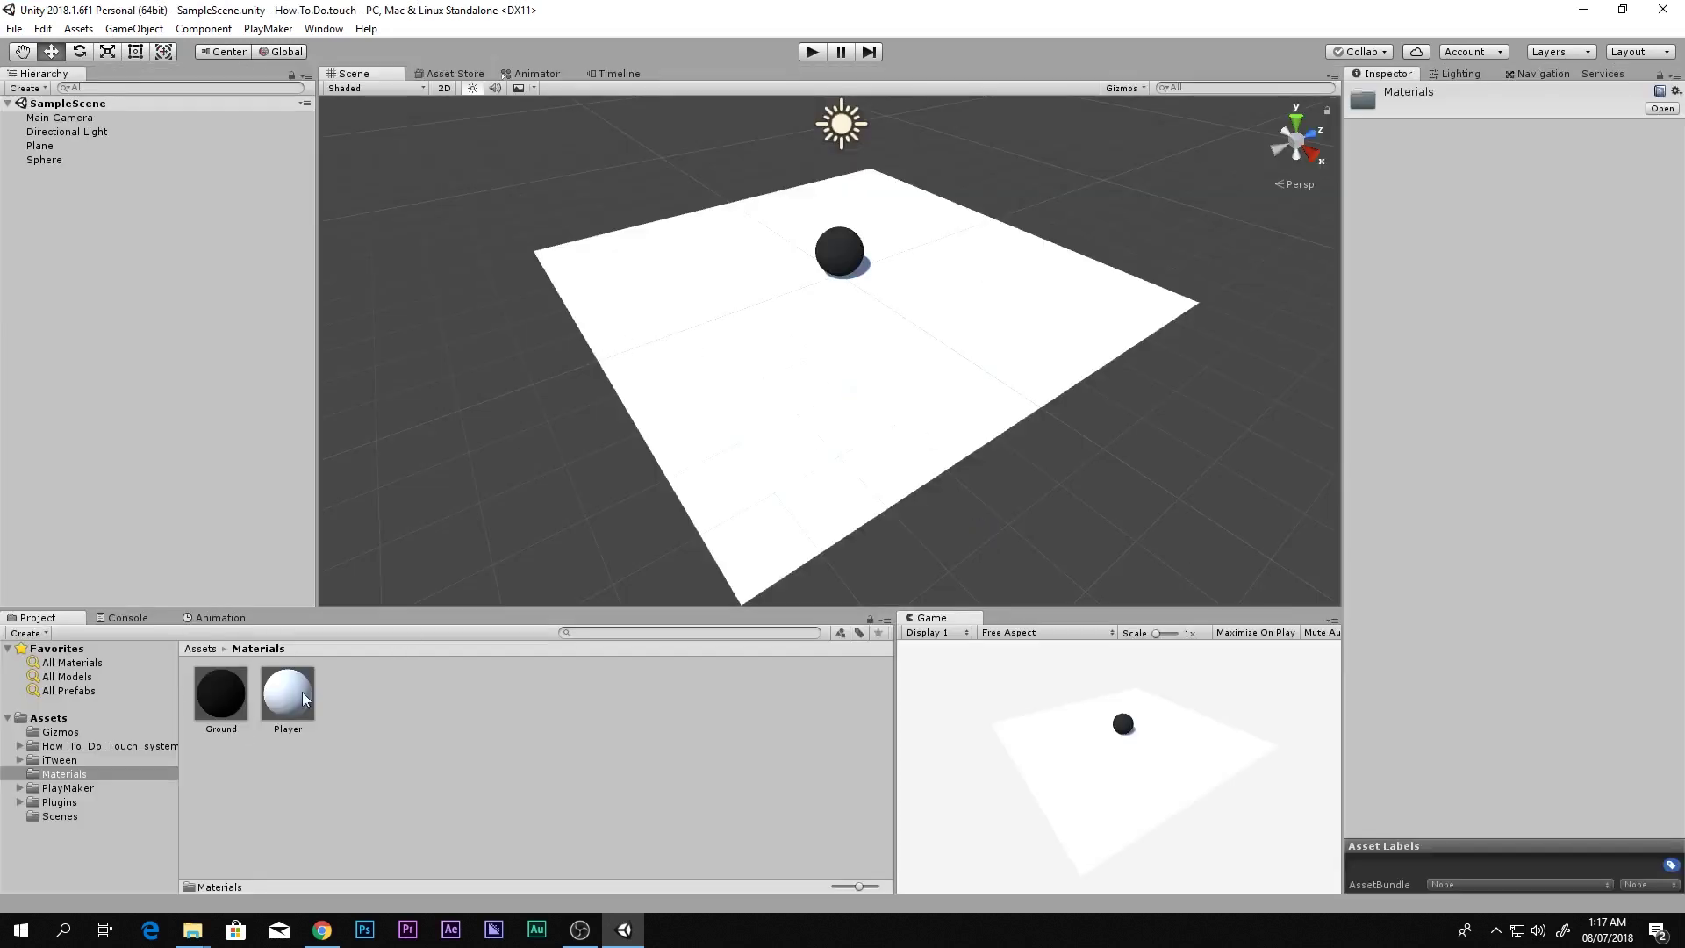
Change the Main Camera's background to dark grey and check it in the enlarged game view.
left_click(48, 118)
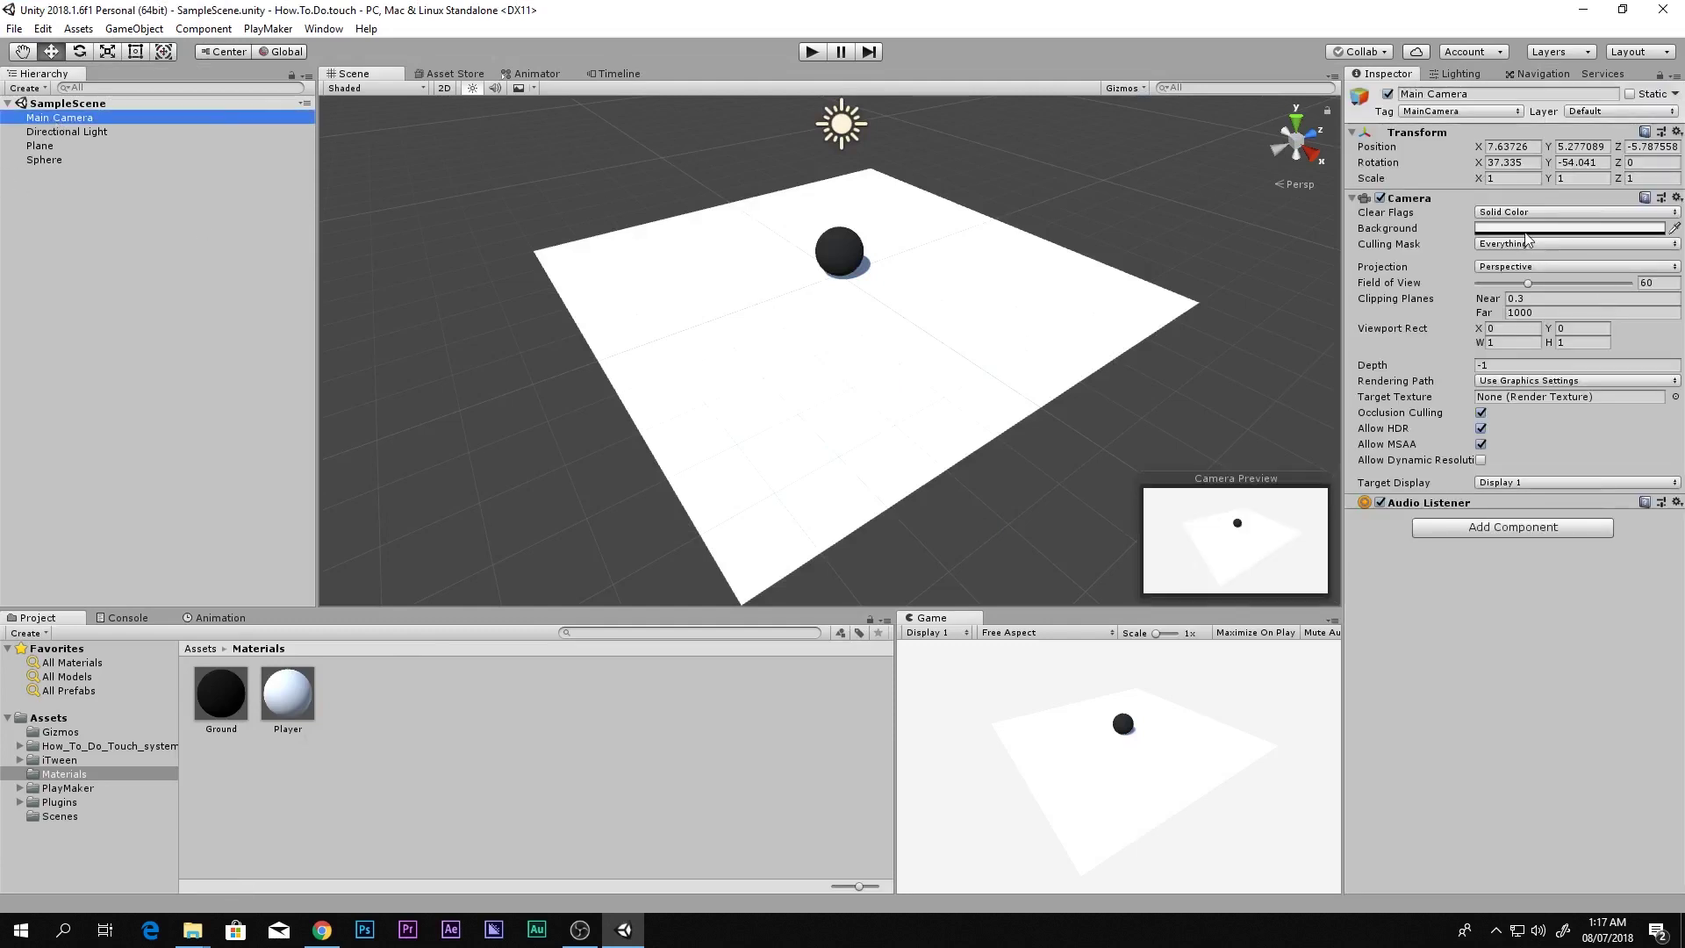
left_click(1525, 228)
mouse_move(63, 213)
left_mouse_down()
mouse_move(58, 239)
mouse_move(48, 188)
left_mouse_up()
left_click(1193, 764)
key("shift+space")
key("shift+space")
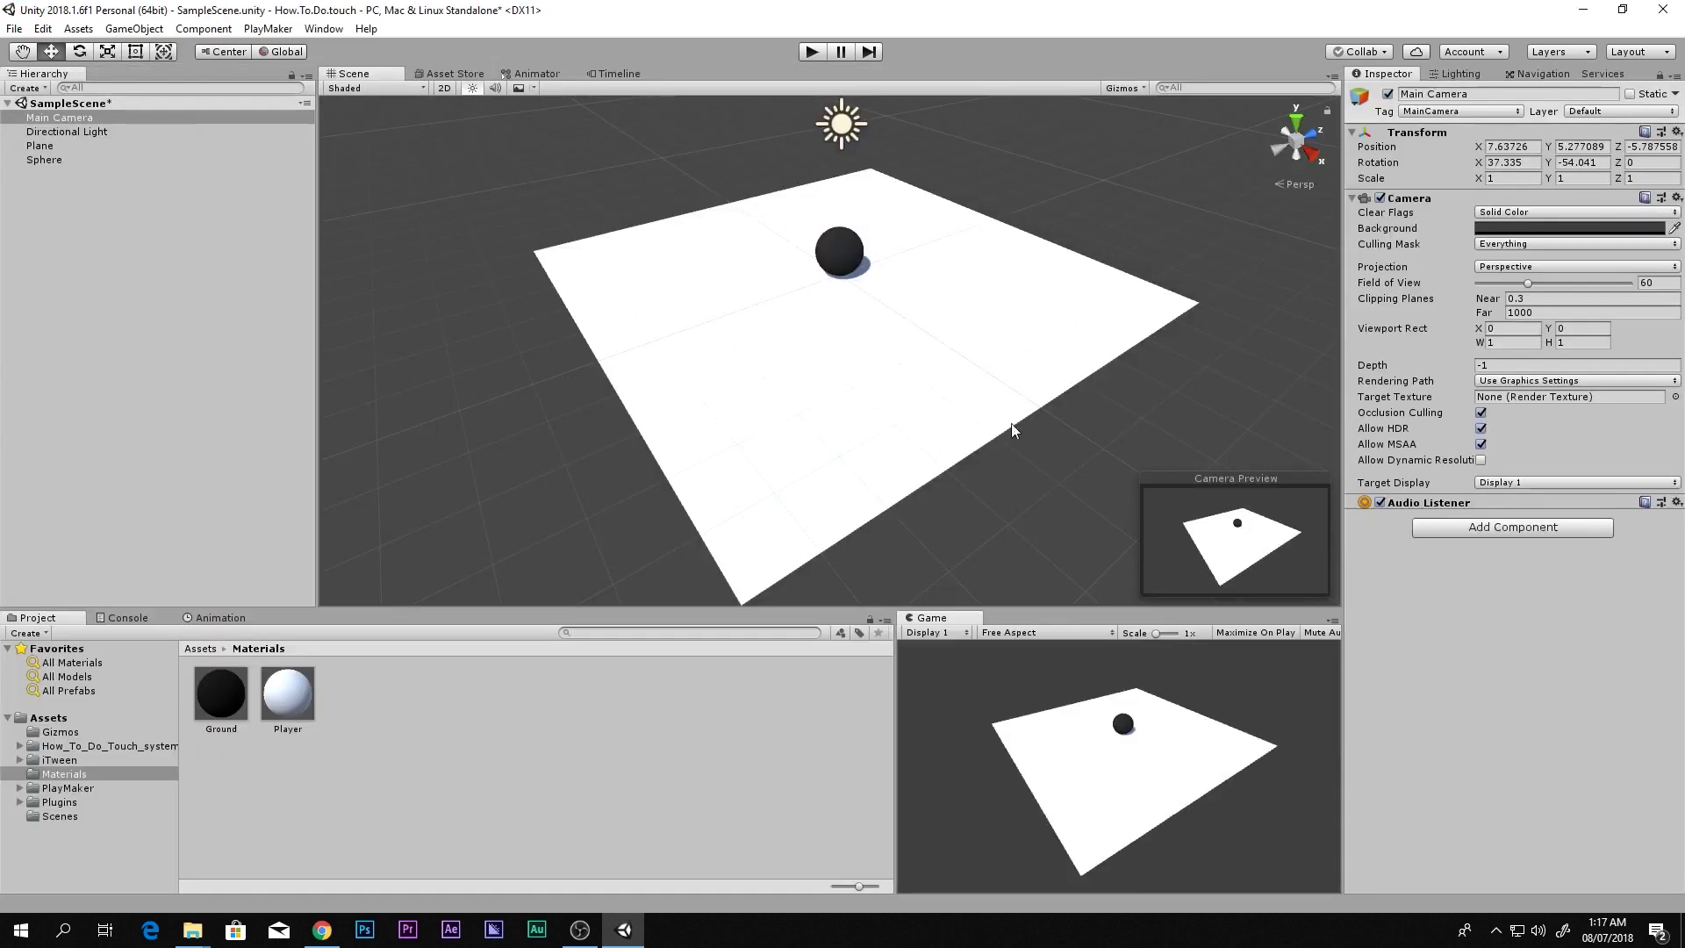
Rename the sphere object as Player.
left_click(841, 263)
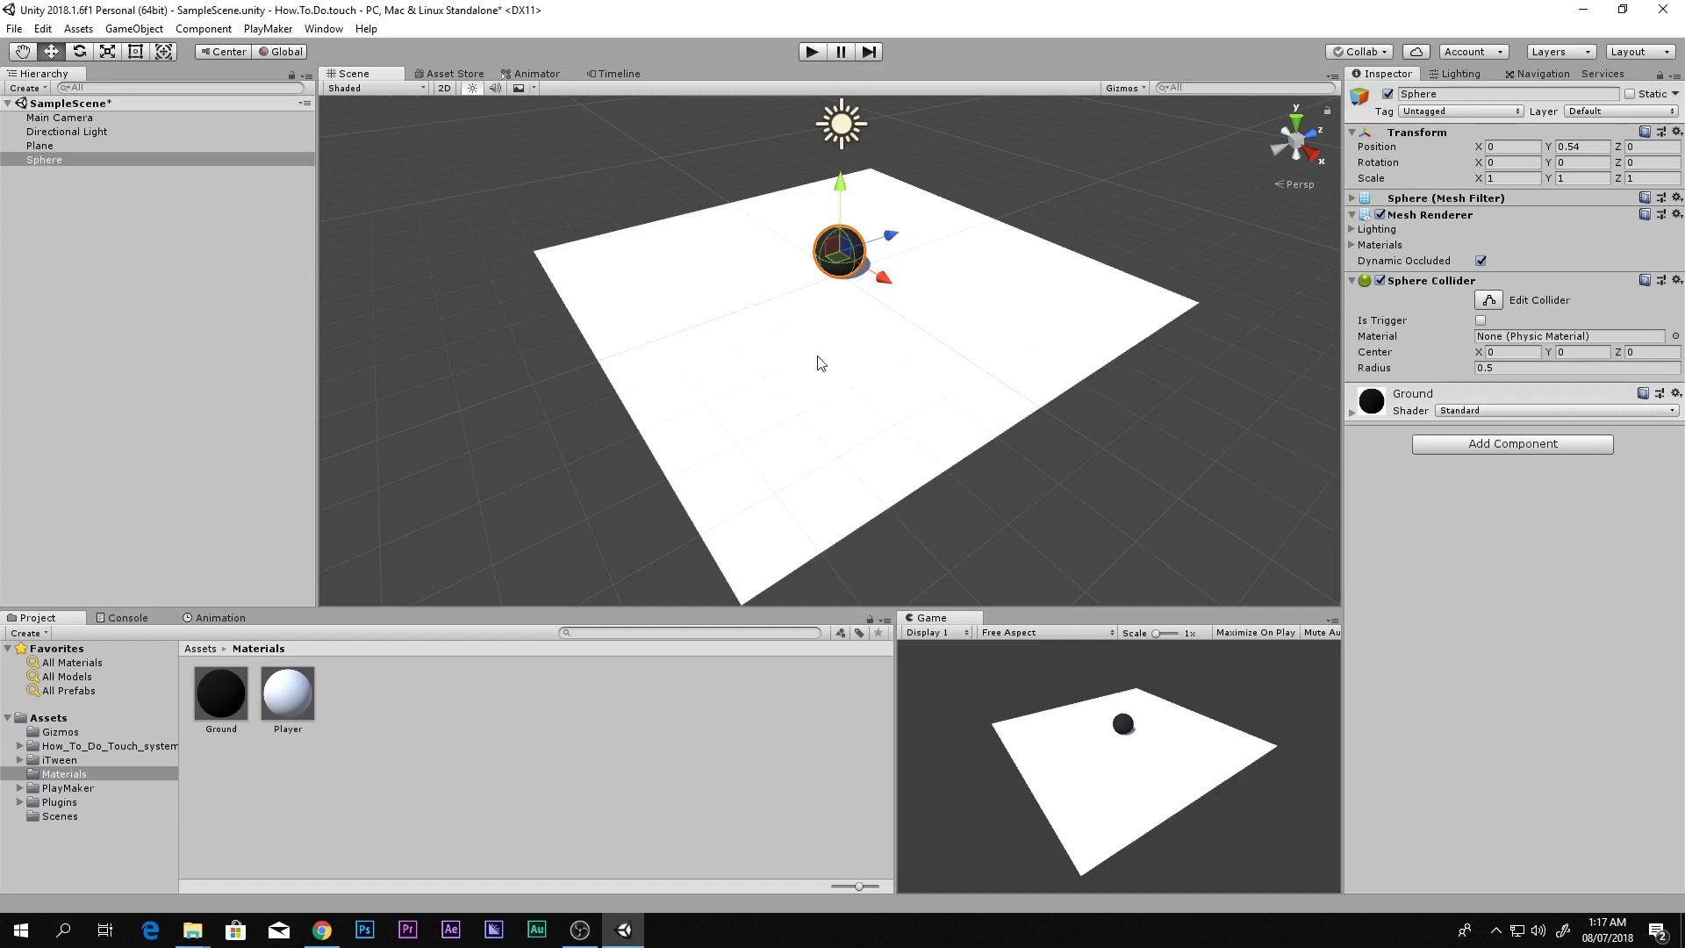
left_click(1442, 96)
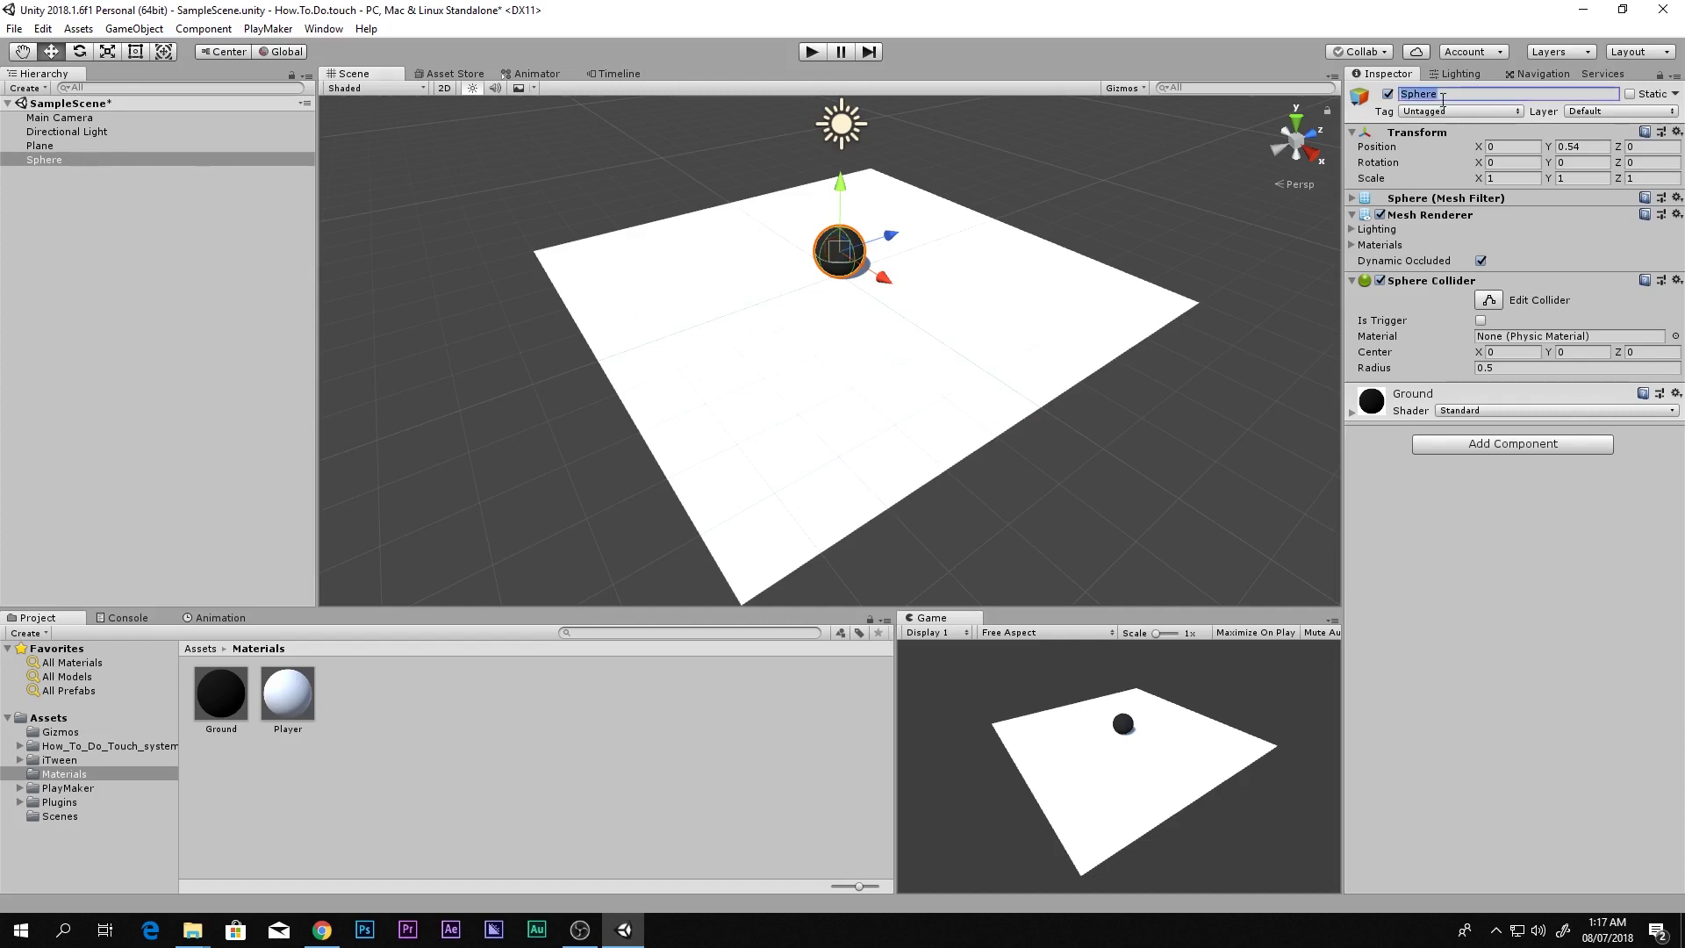
type("Player")
Add a PlayMakerFSM component to the Player object and open its state machine for editing.
left_click(1513, 447)
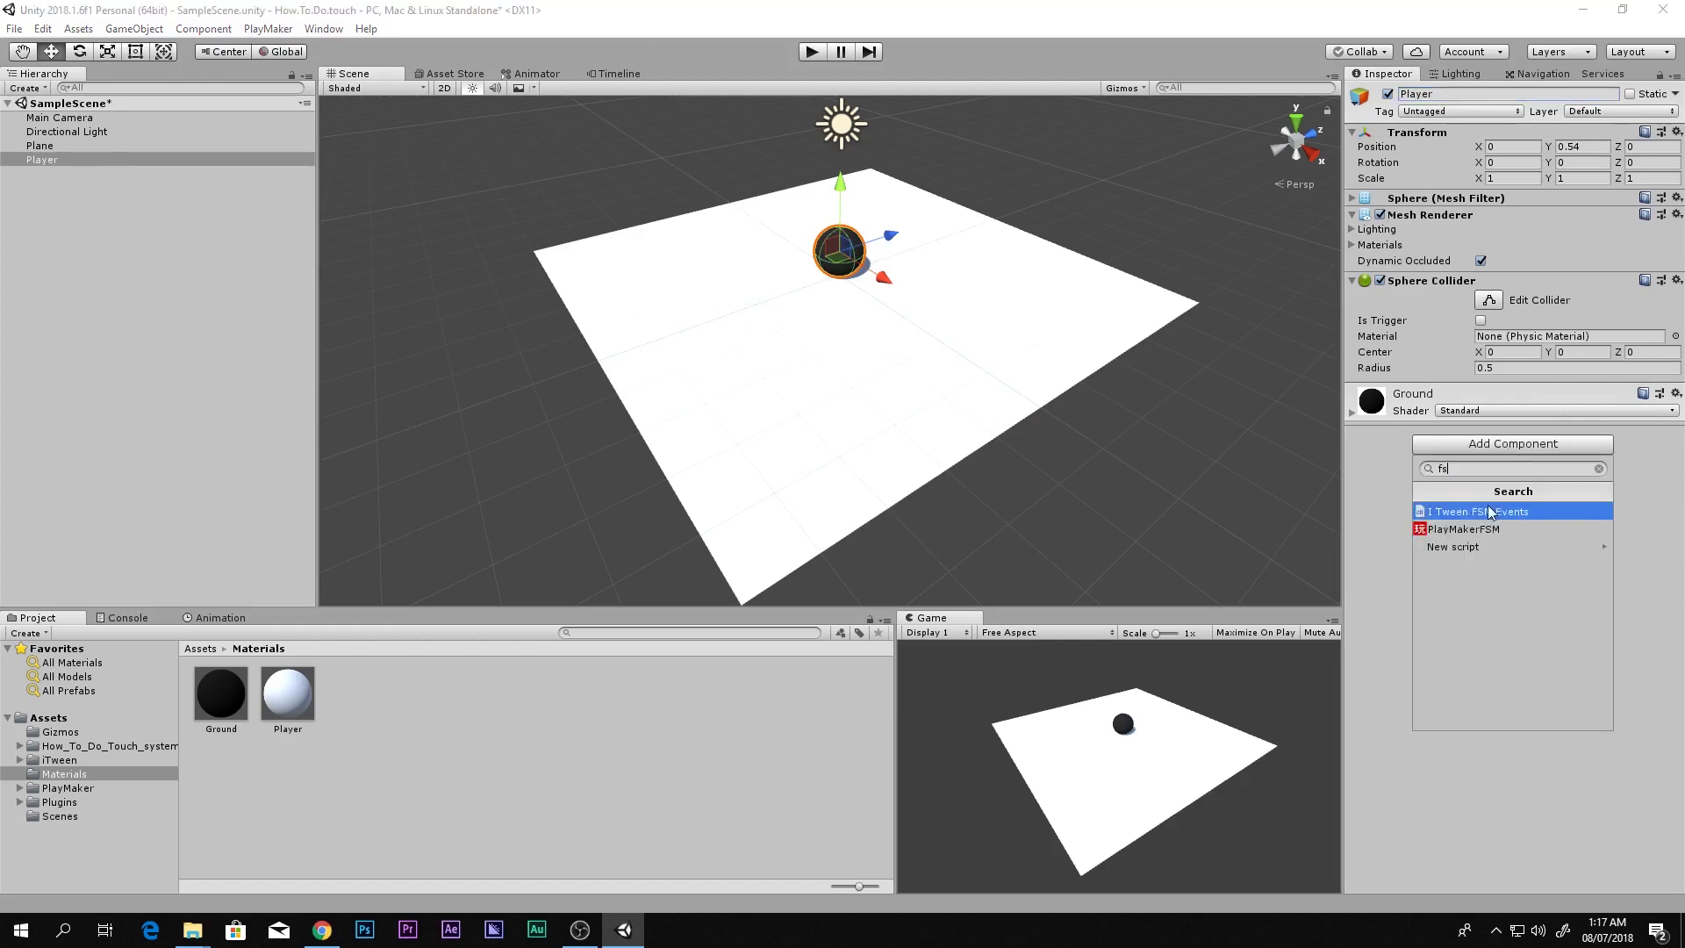
left_click(1460, 535)
left_click(1663, 404)
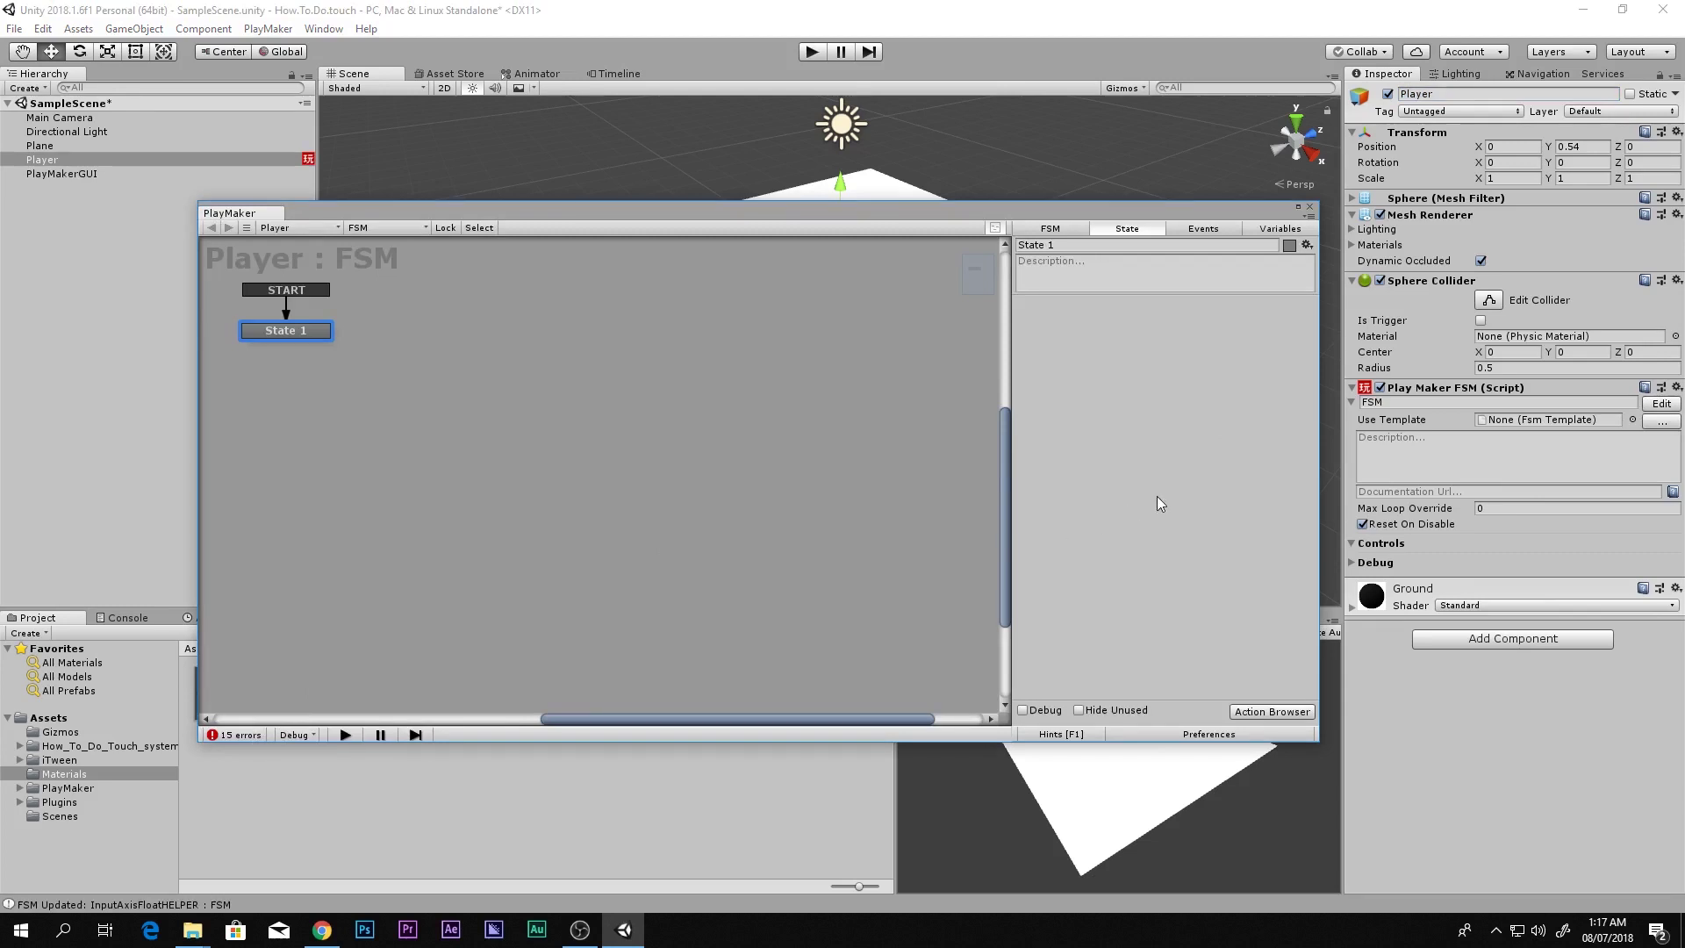
Add the How_To_Do_Get Axis Vector action from the How.To.Do.Touch category to State 1.
key("grave")
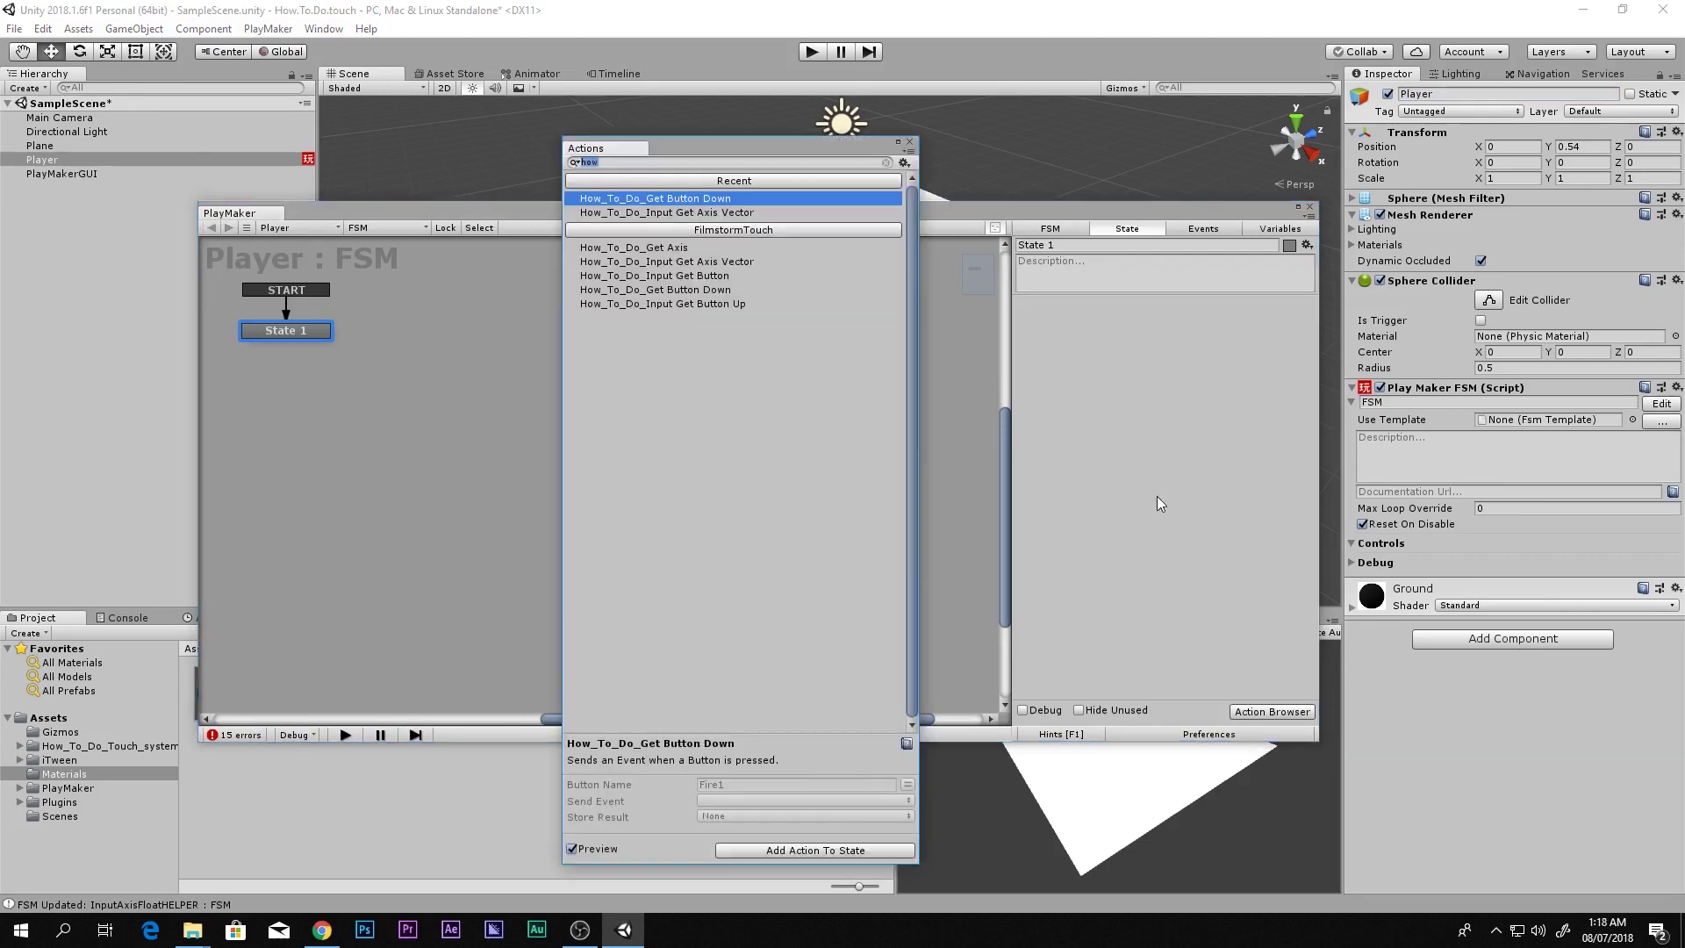
key("BackSpace")
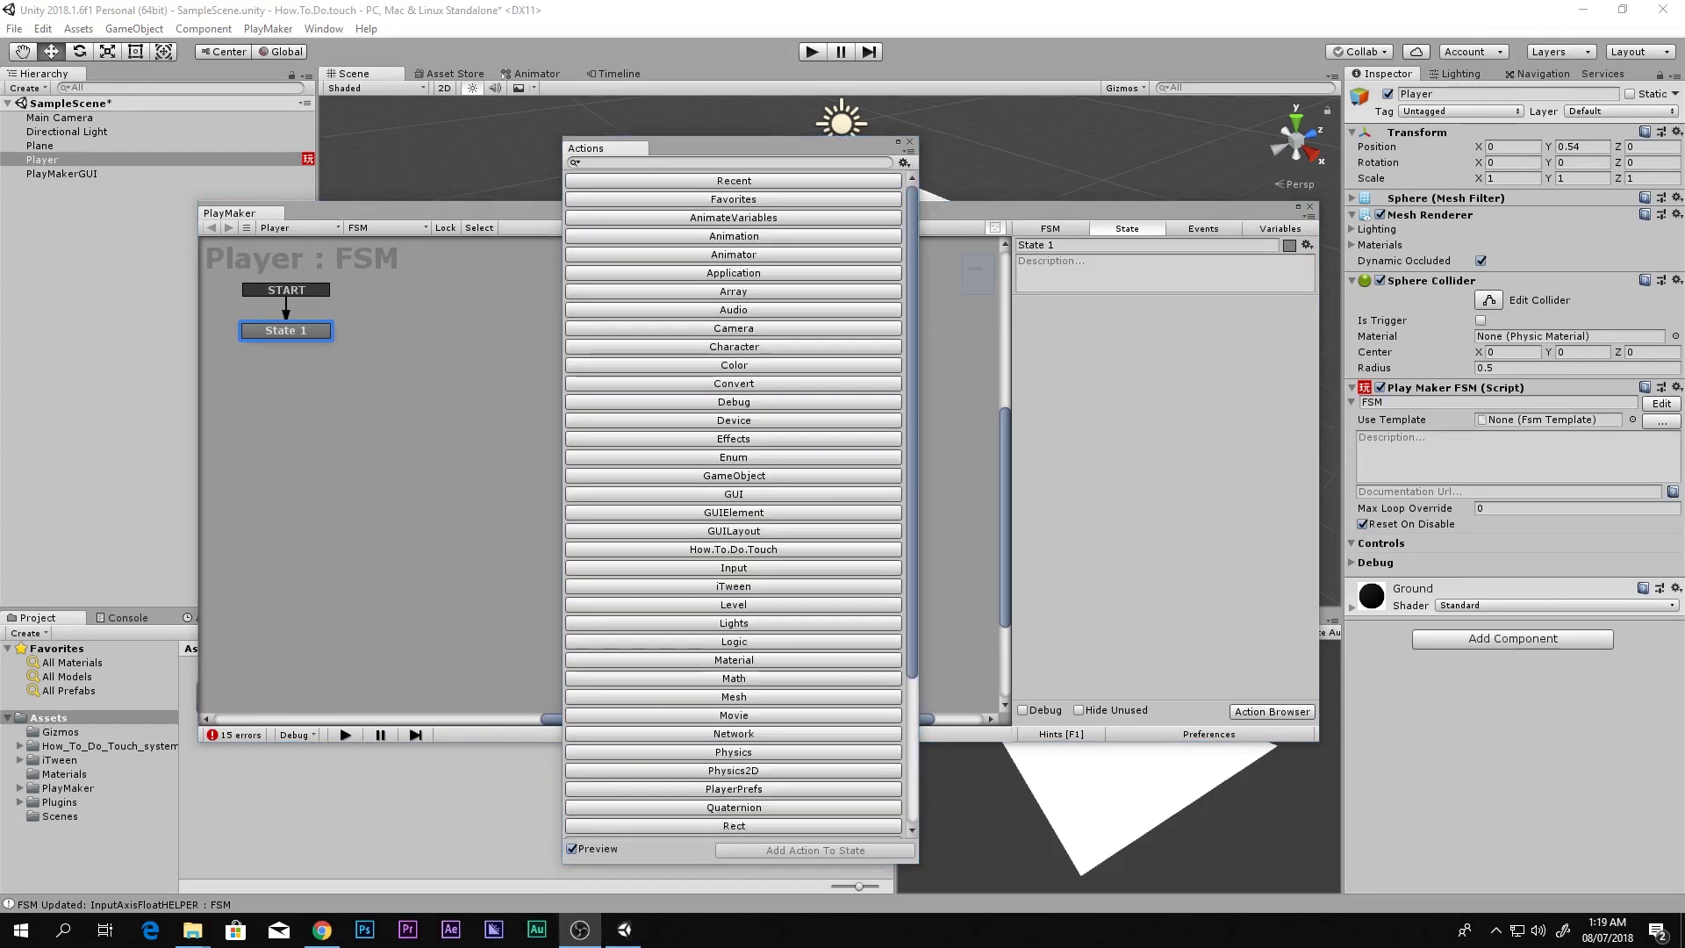
left_click(719, 550)
scroll(742, 562, "down", 3)
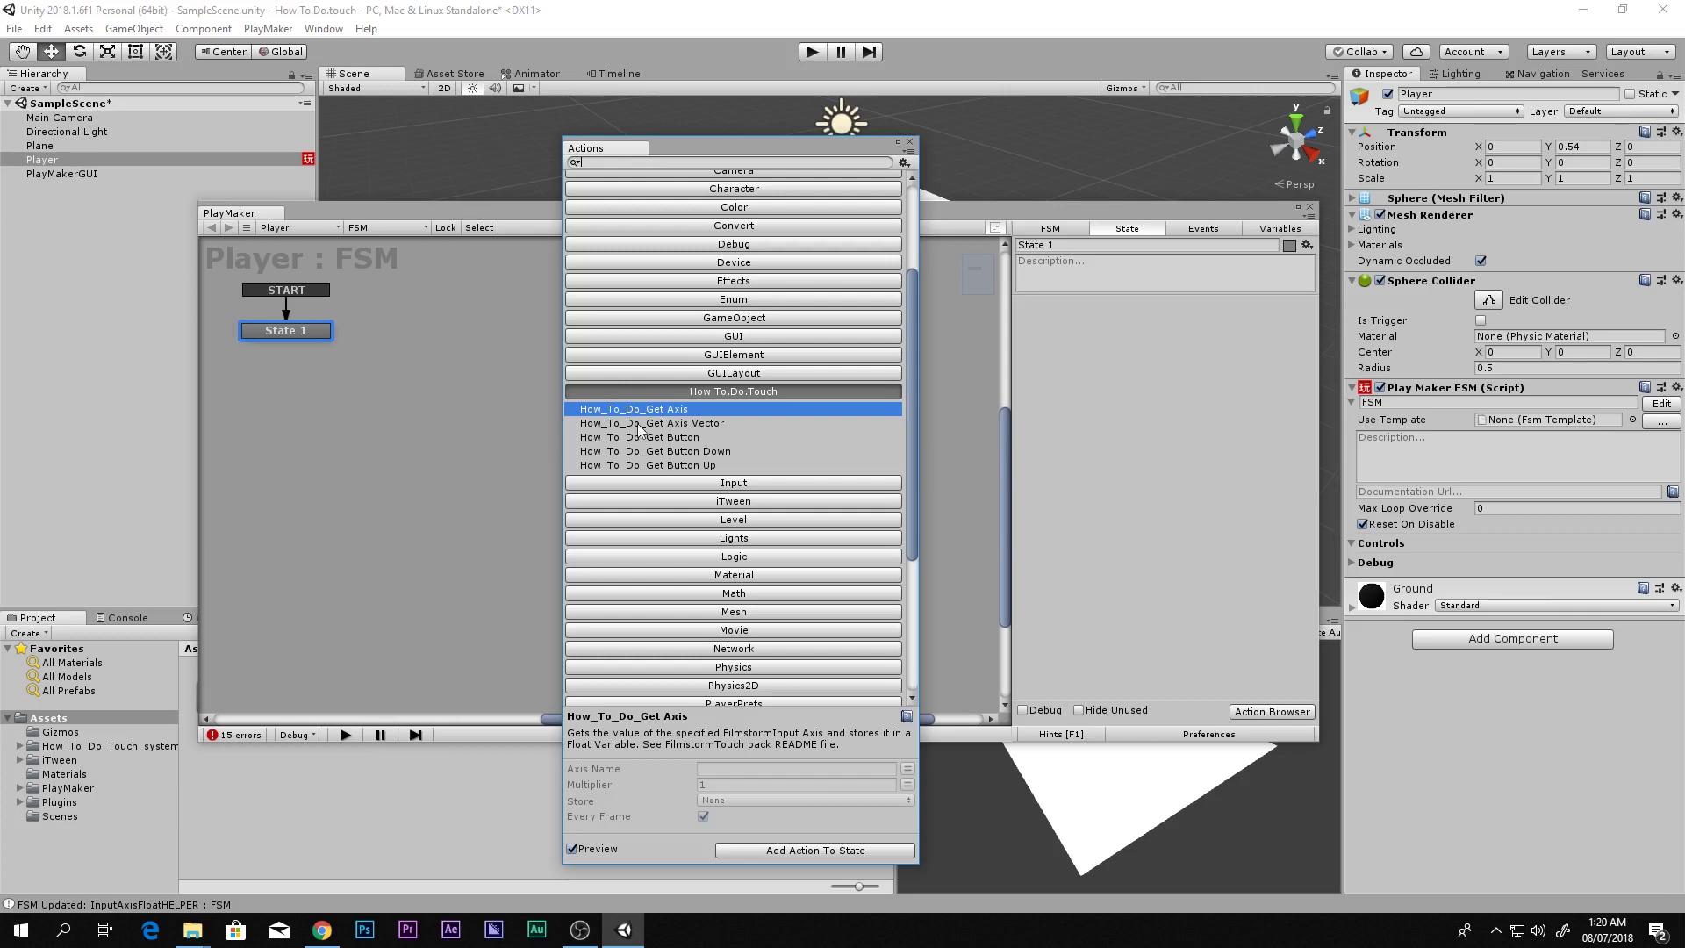
double_click(688, 425)
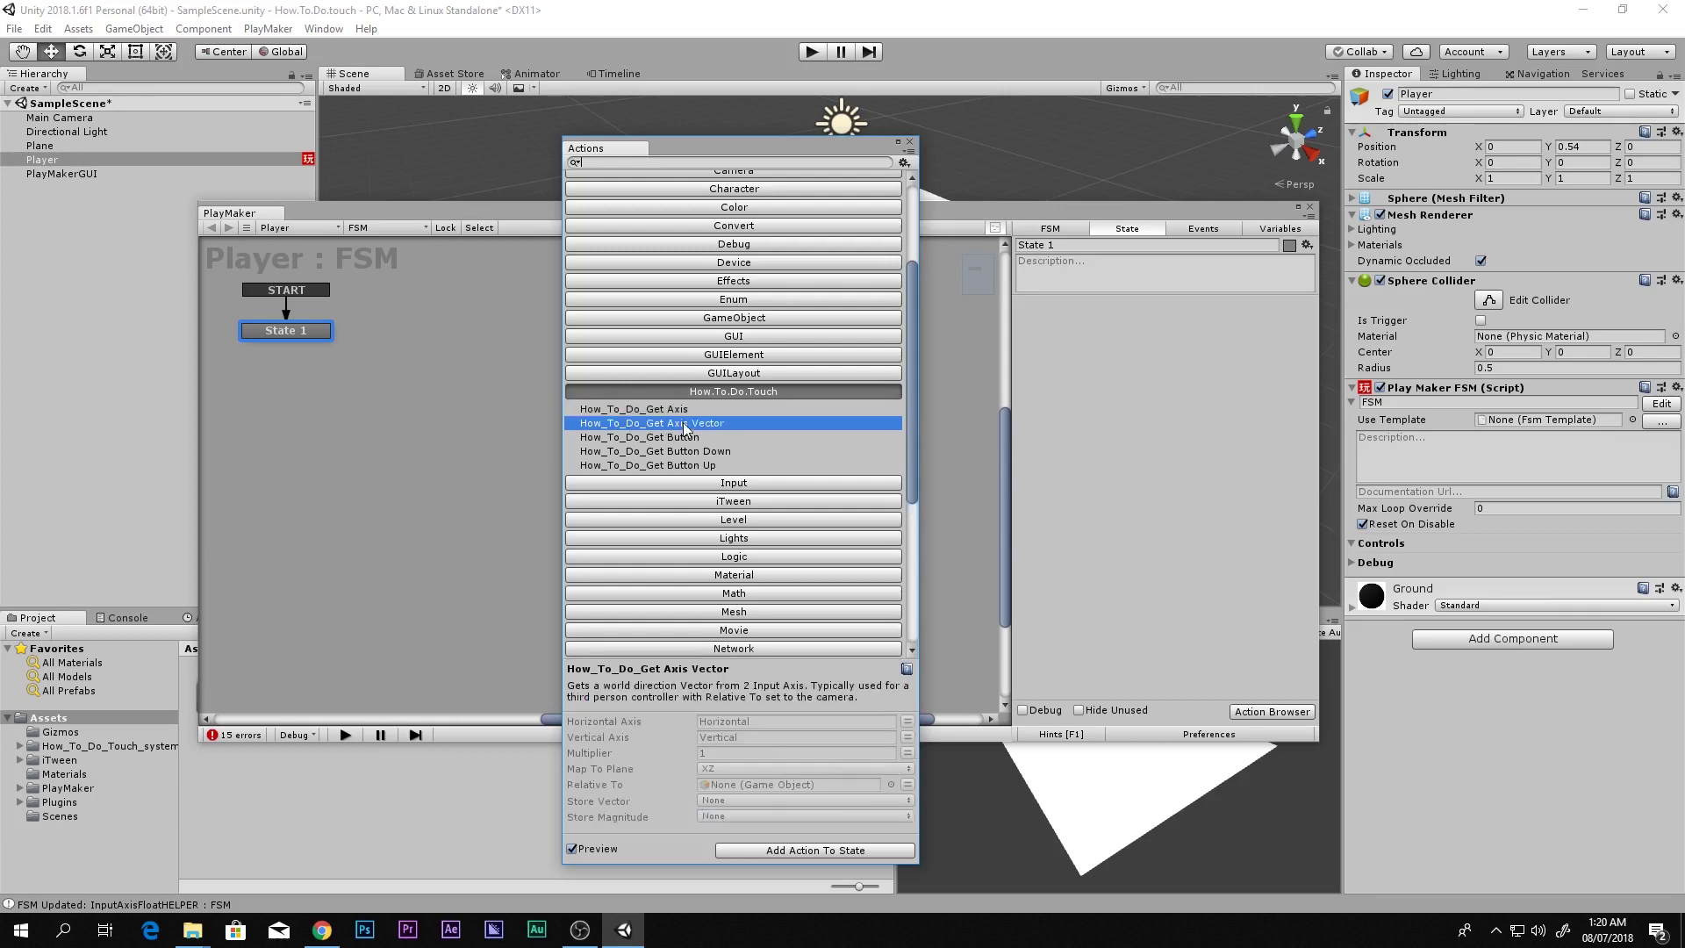
left_click(910, 143)
Store the axis vector in a new variable named Input vector.
left_click(1182, 402)
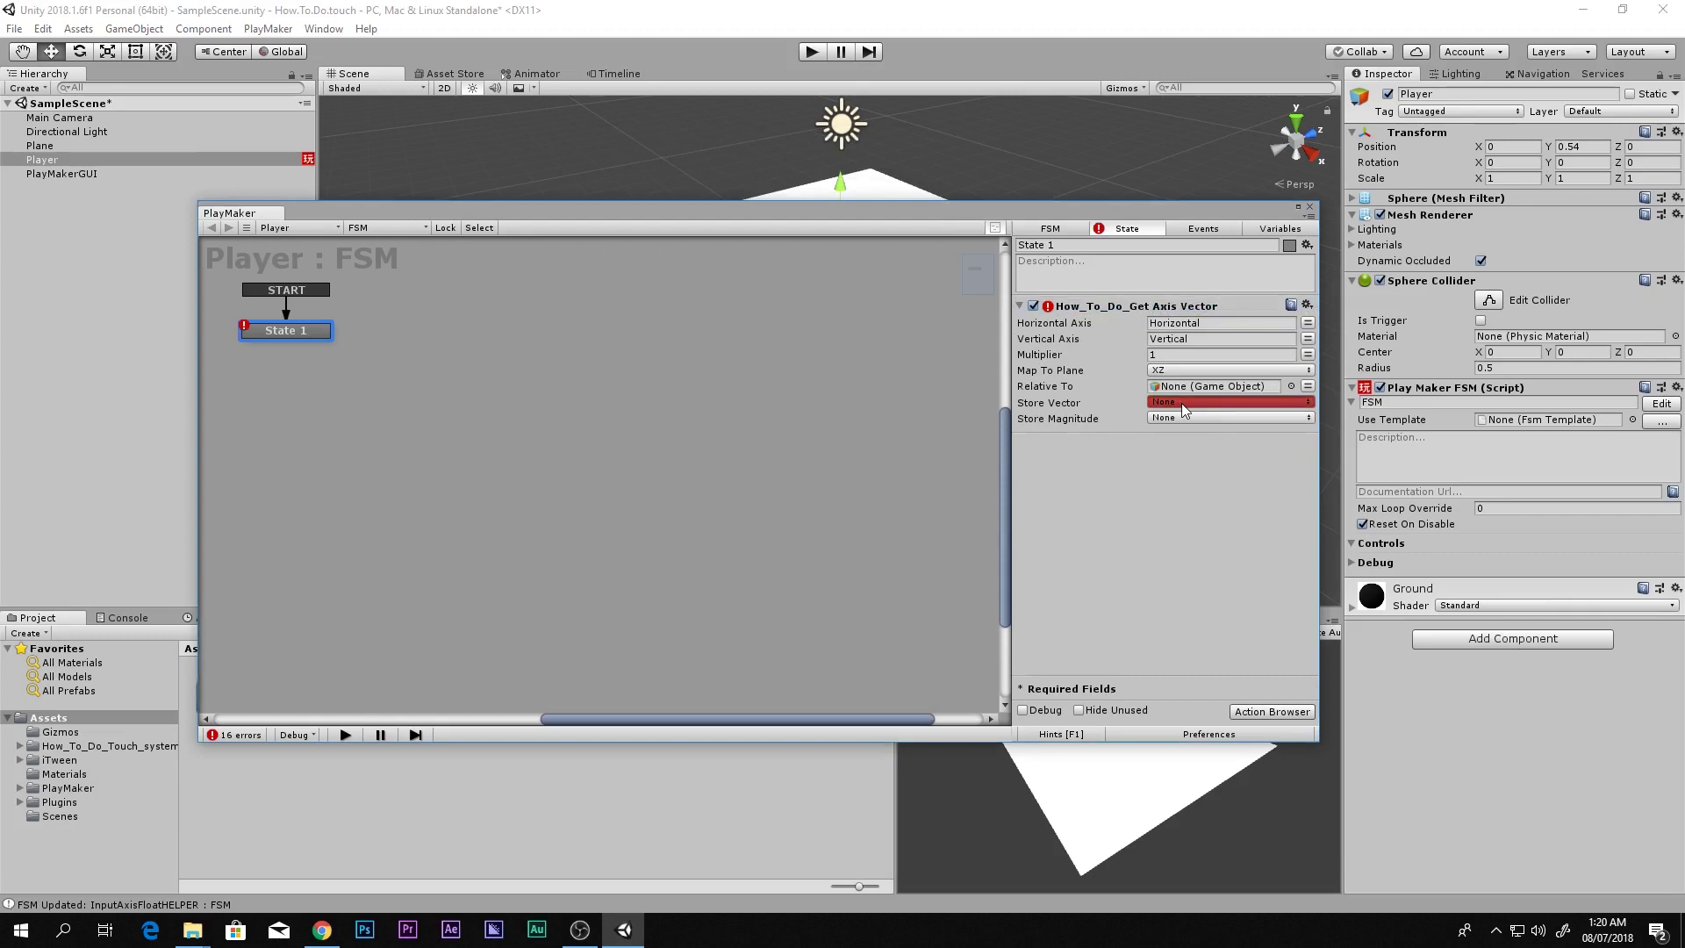
left_click(1200, 445)
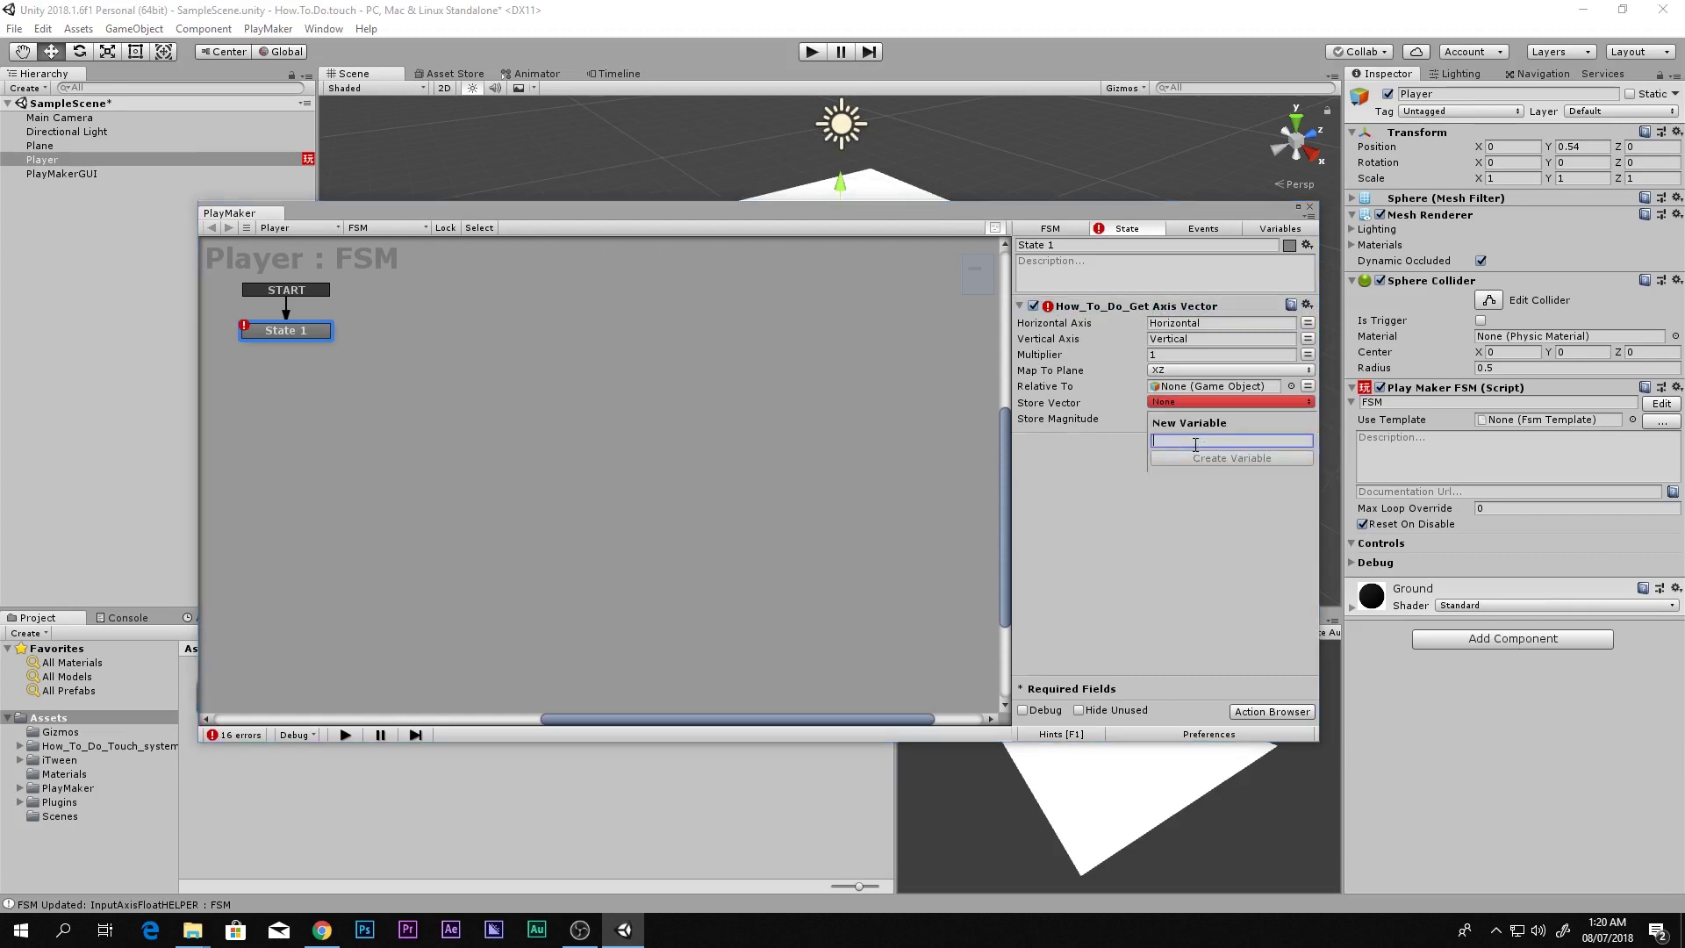
type("Inpu")
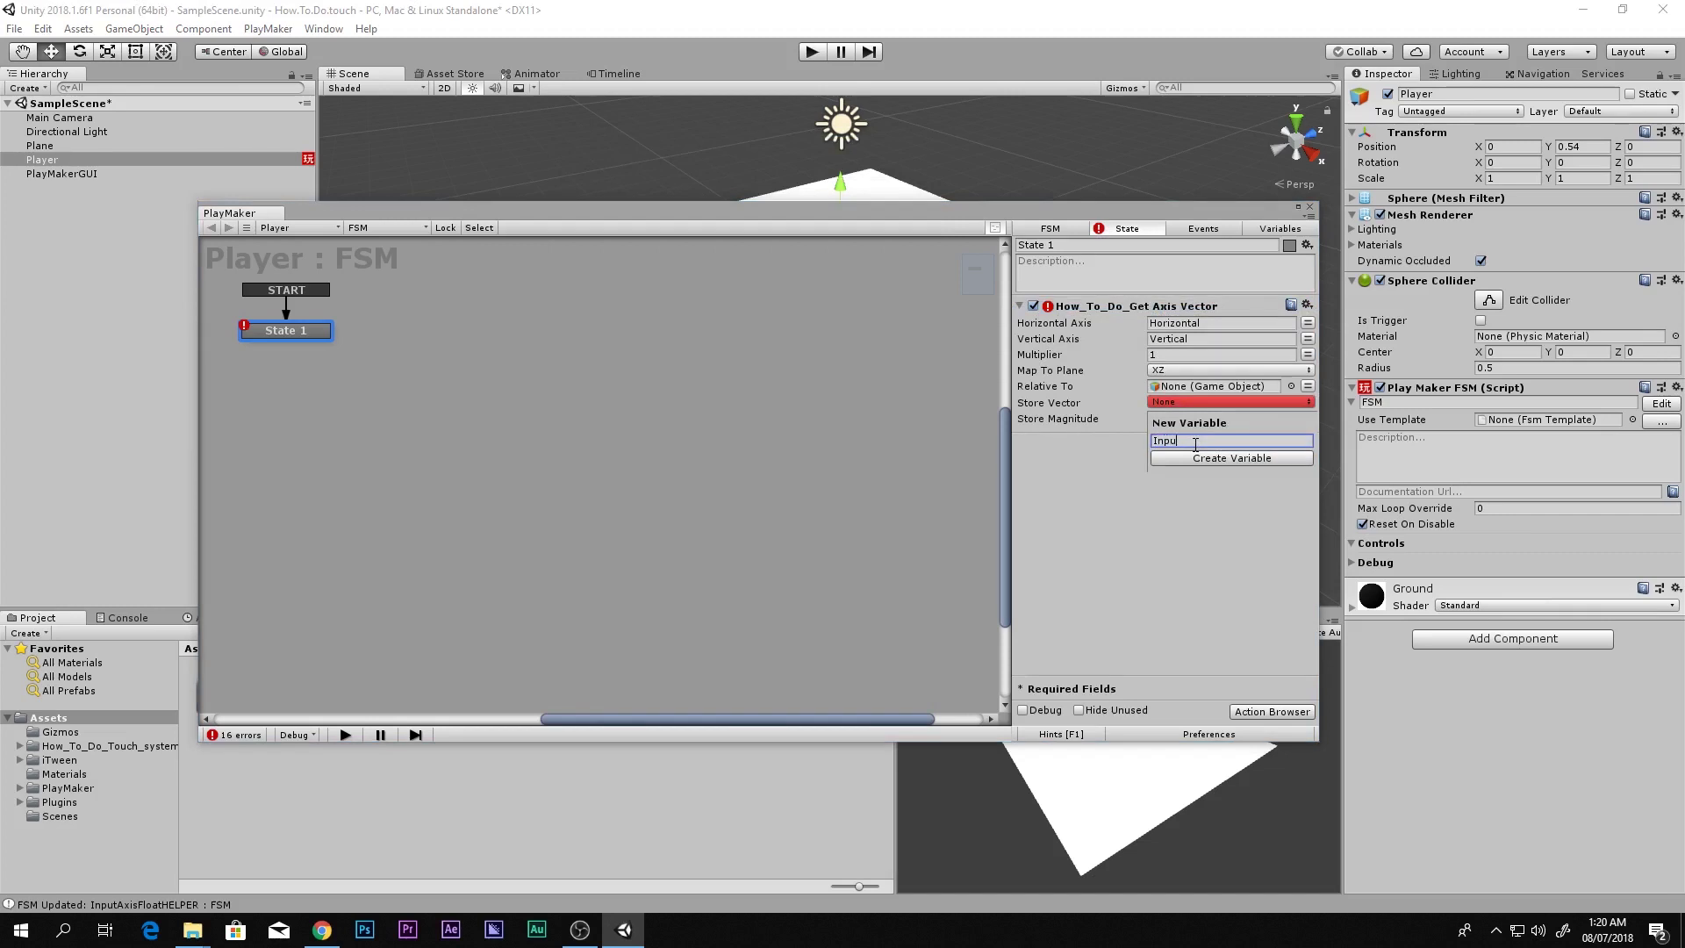
type("t vector")
left_click(1199, 453)
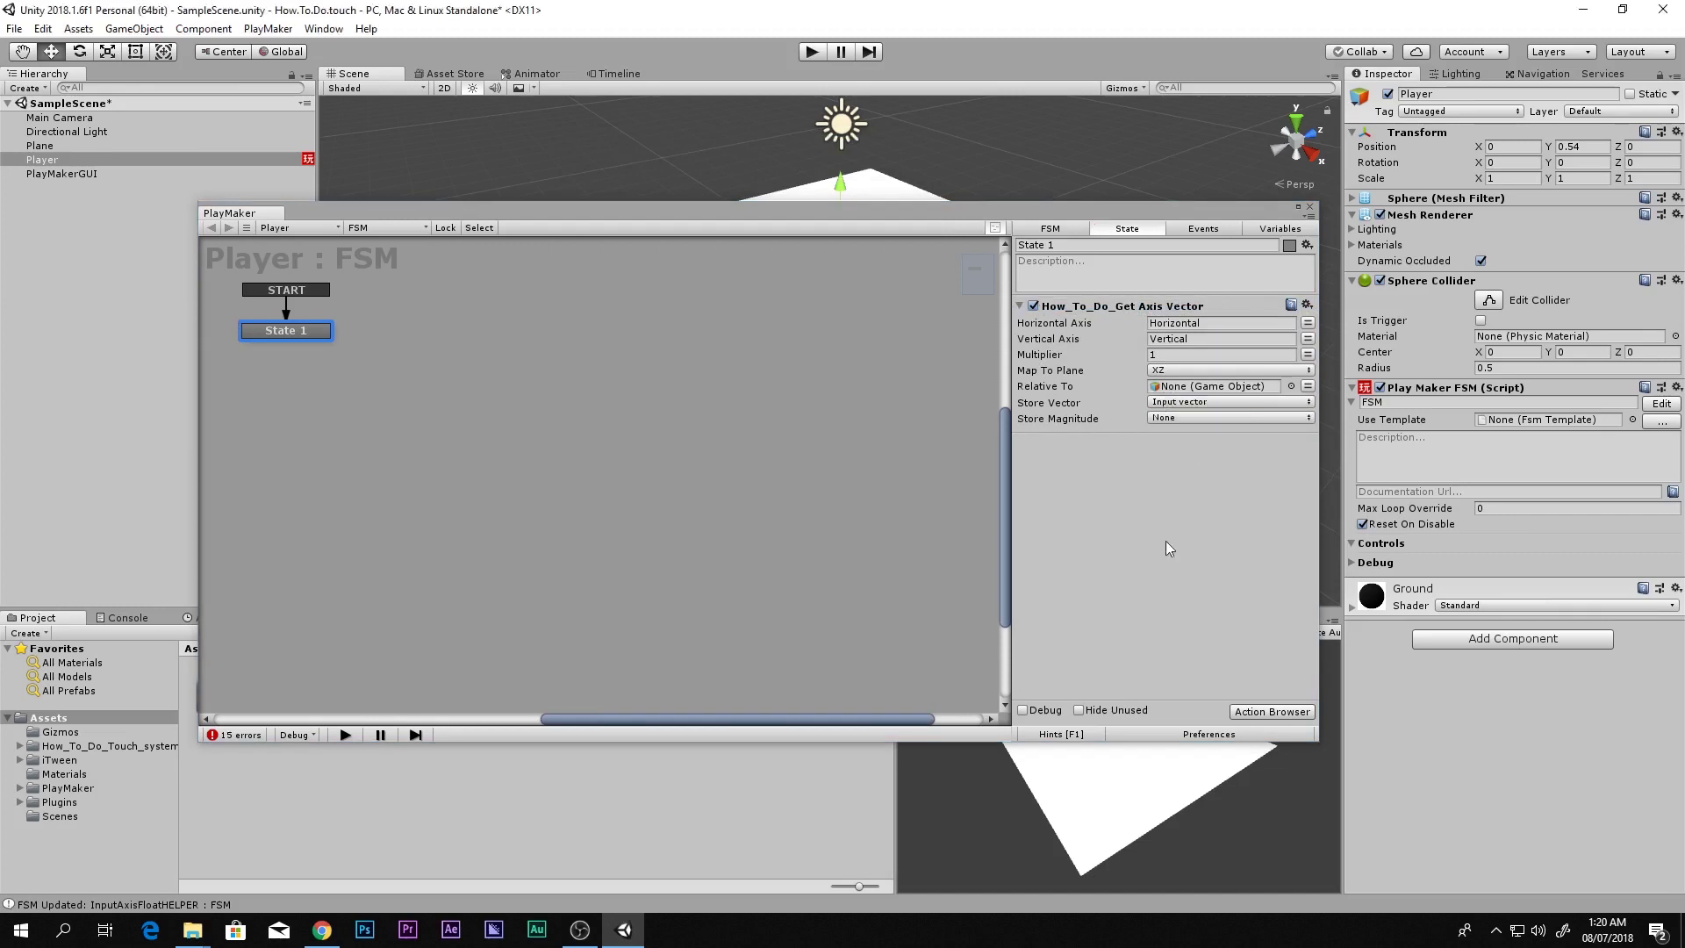
Find the Controller Simple Move action and add it to State 1 after the axis vector action.
left_click_drag(1257, 211, 1092, 229)
double_click(1004, 560)
type("move")
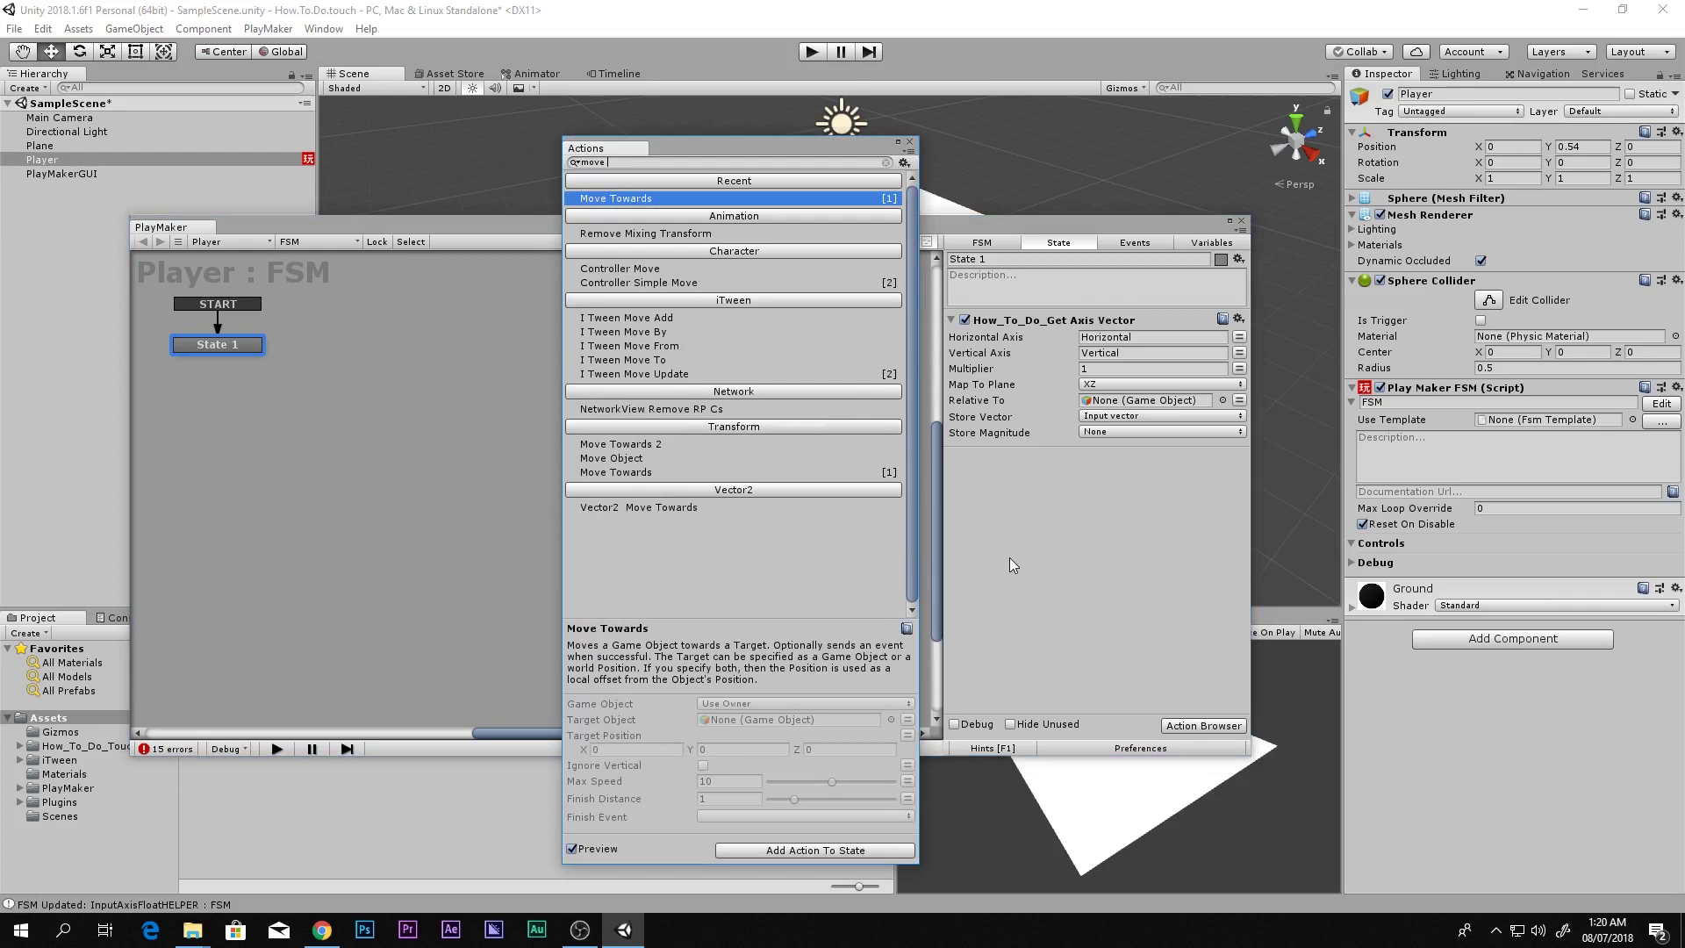
type("si ")
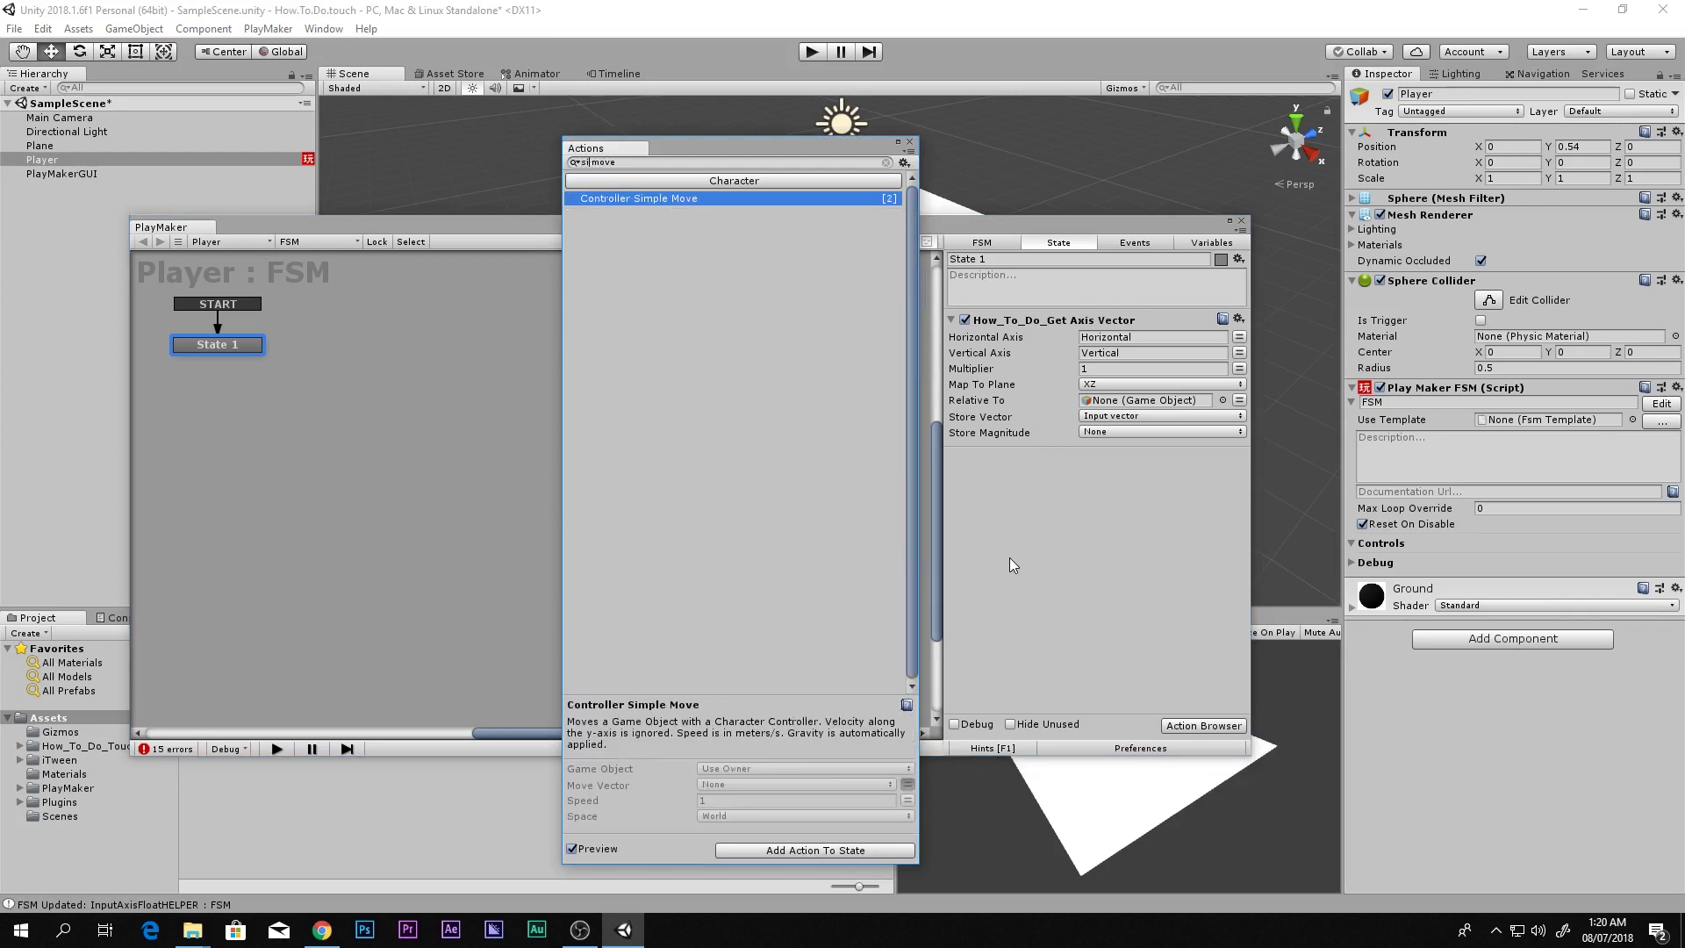
type("e")
key("Return")
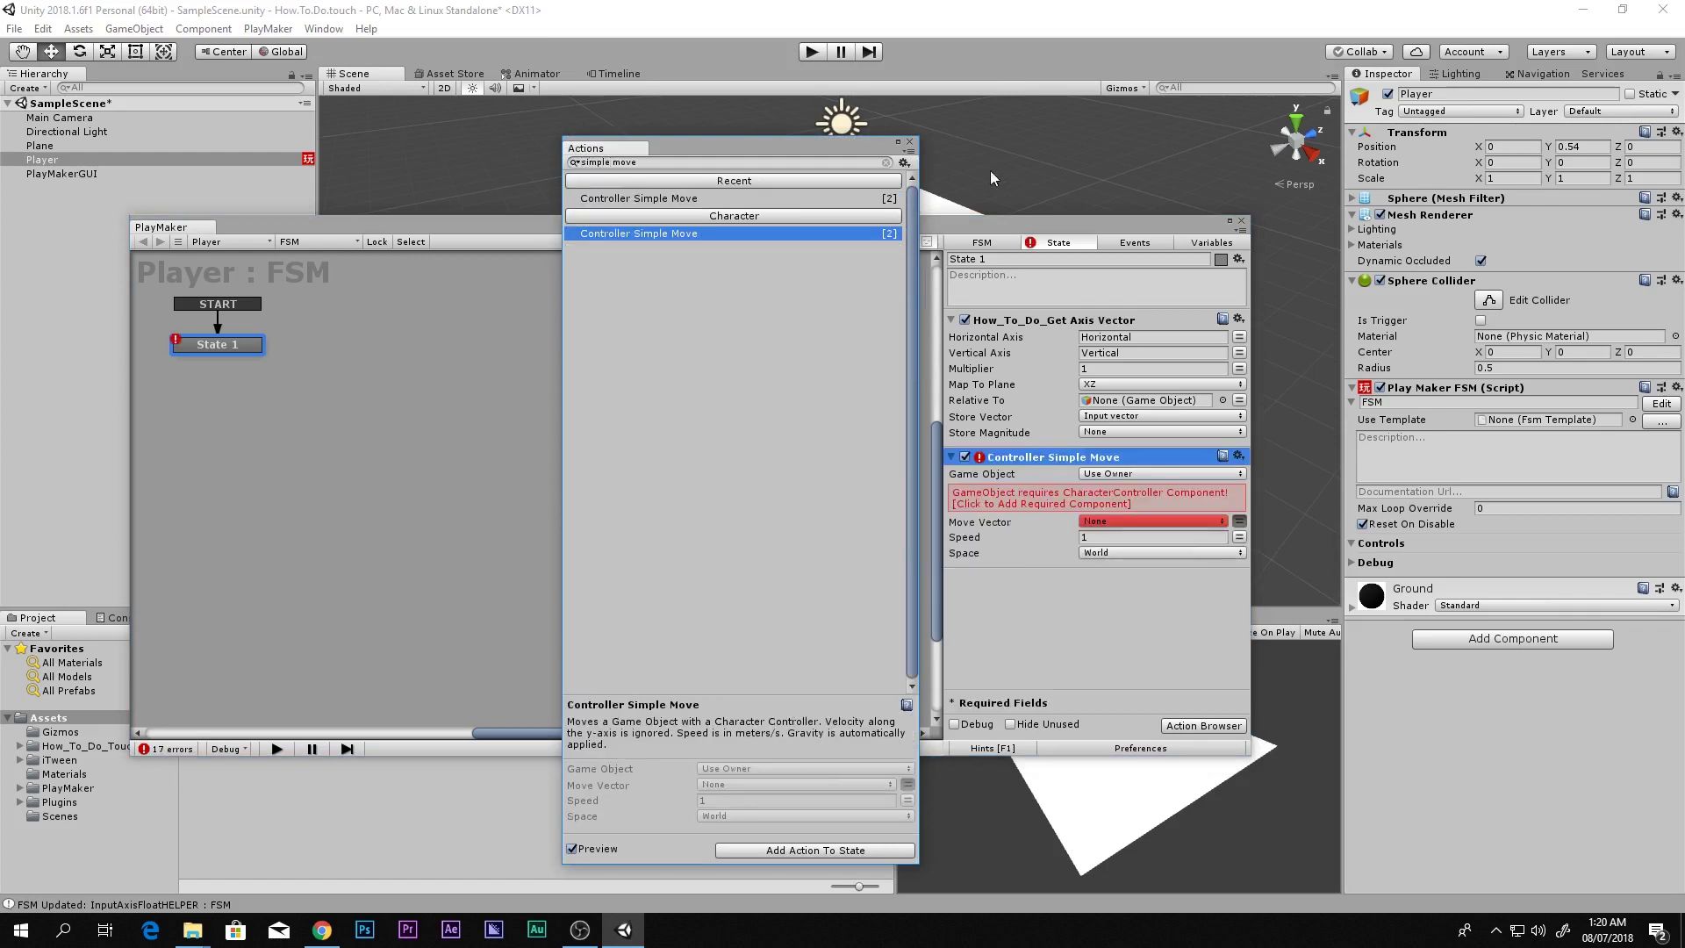
left_click(910, 143)
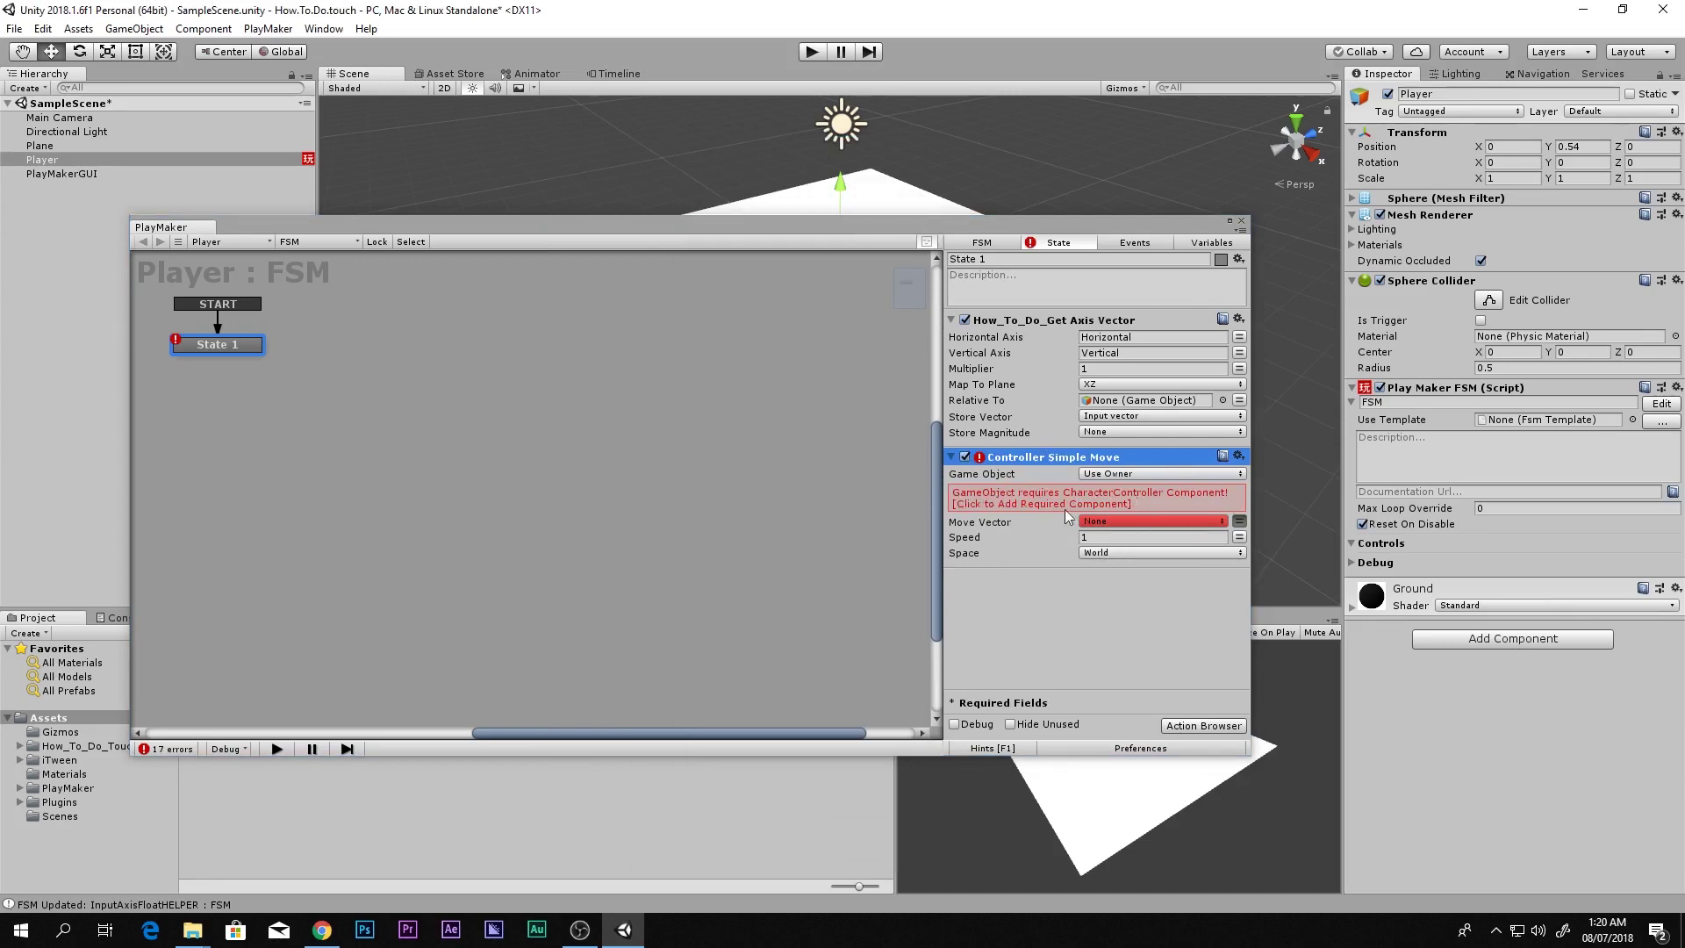
Add the required Character Controller component to the Player object and check it among its components.
left_click(1019, 503)
left_click(1073, 203)
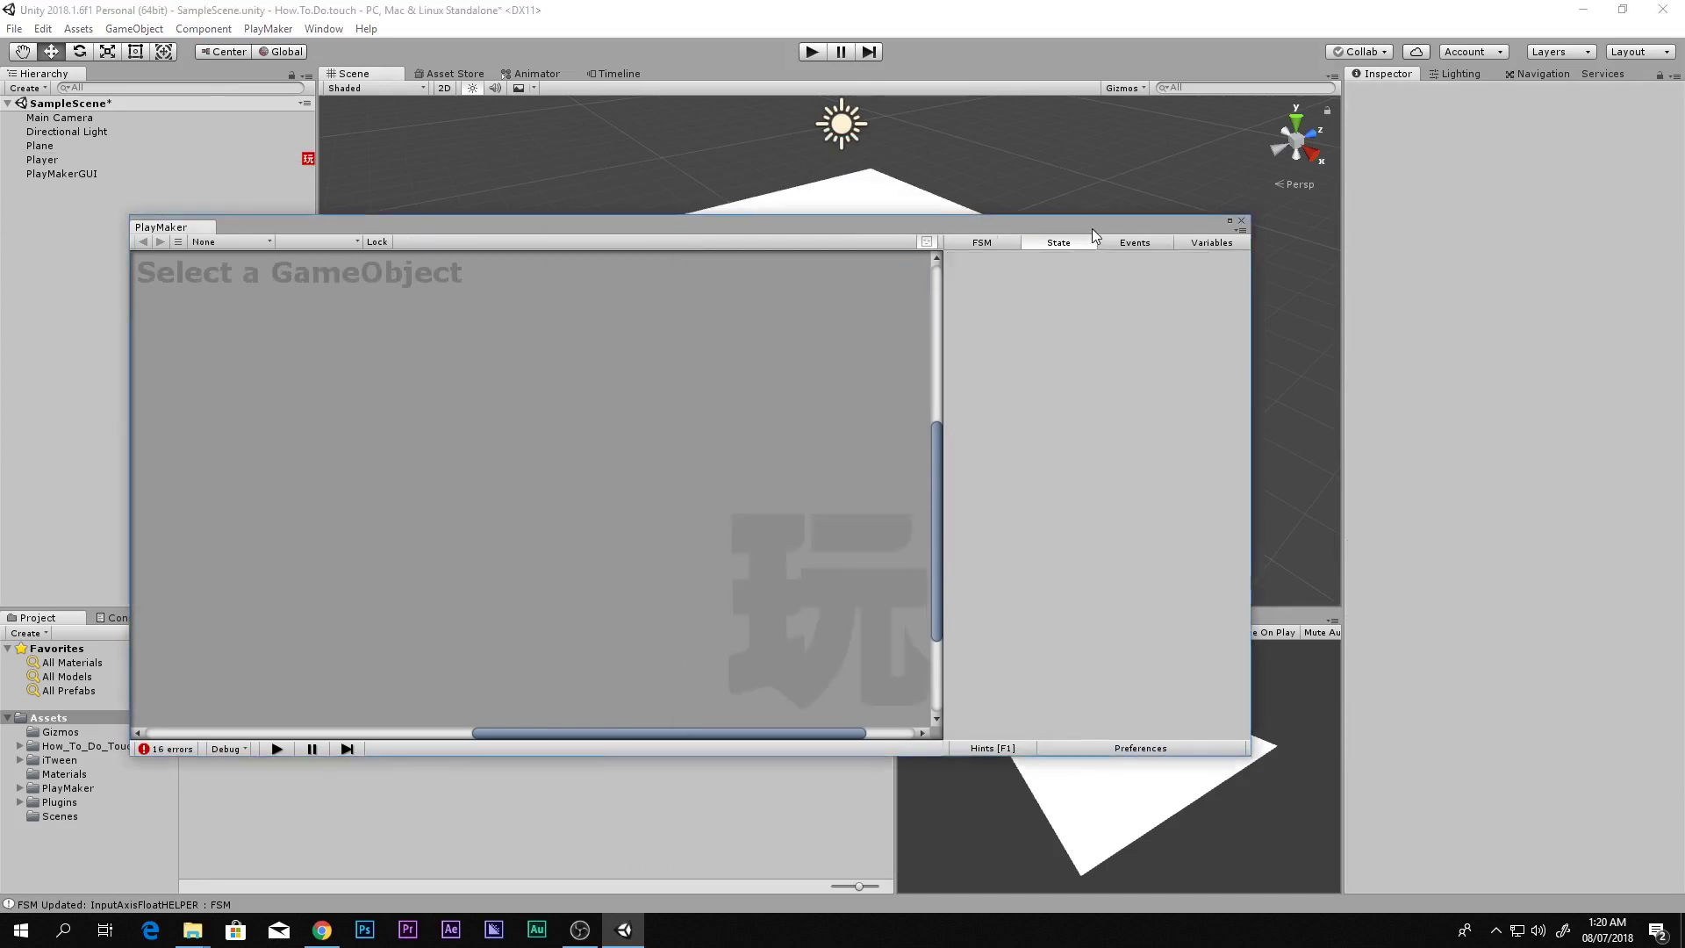
left_click_drag(1092, 229, 589, 481)
left_click(834, 253)
scroll(852, 395, "up", 4)
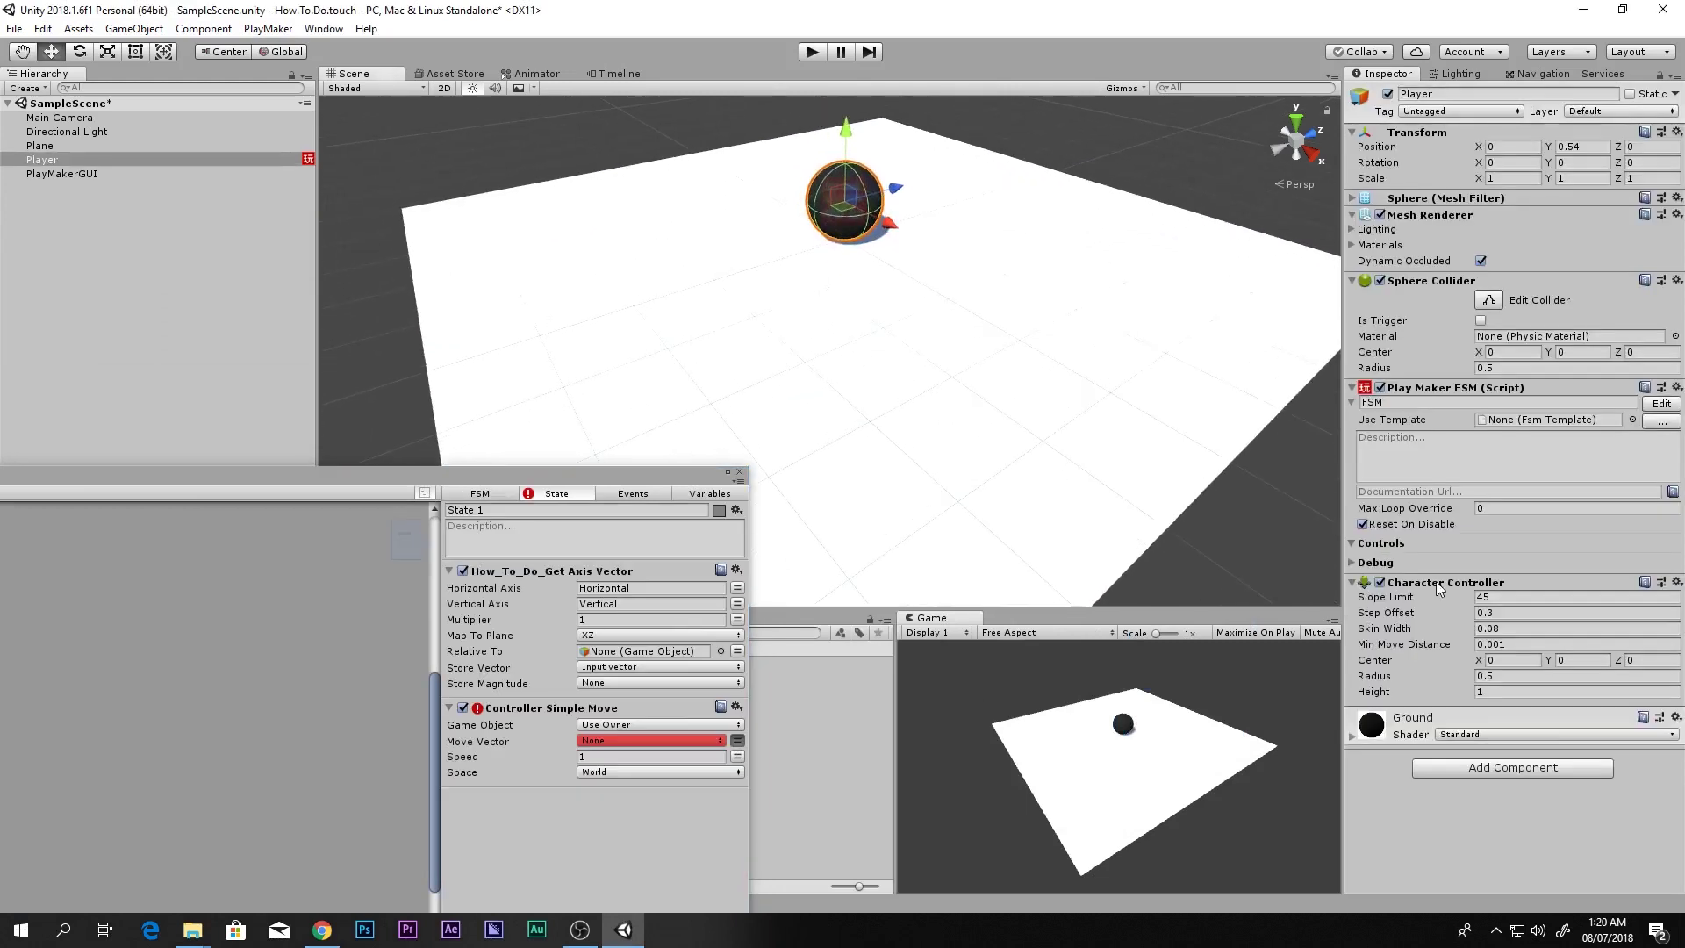
Set Controller Simple Move's move vector to Input vector and its speed to 4, and close the state machine editor.
left_click_drag(522, 485, 914, 227)
left_click(983, 485)
left_click(992, 524)
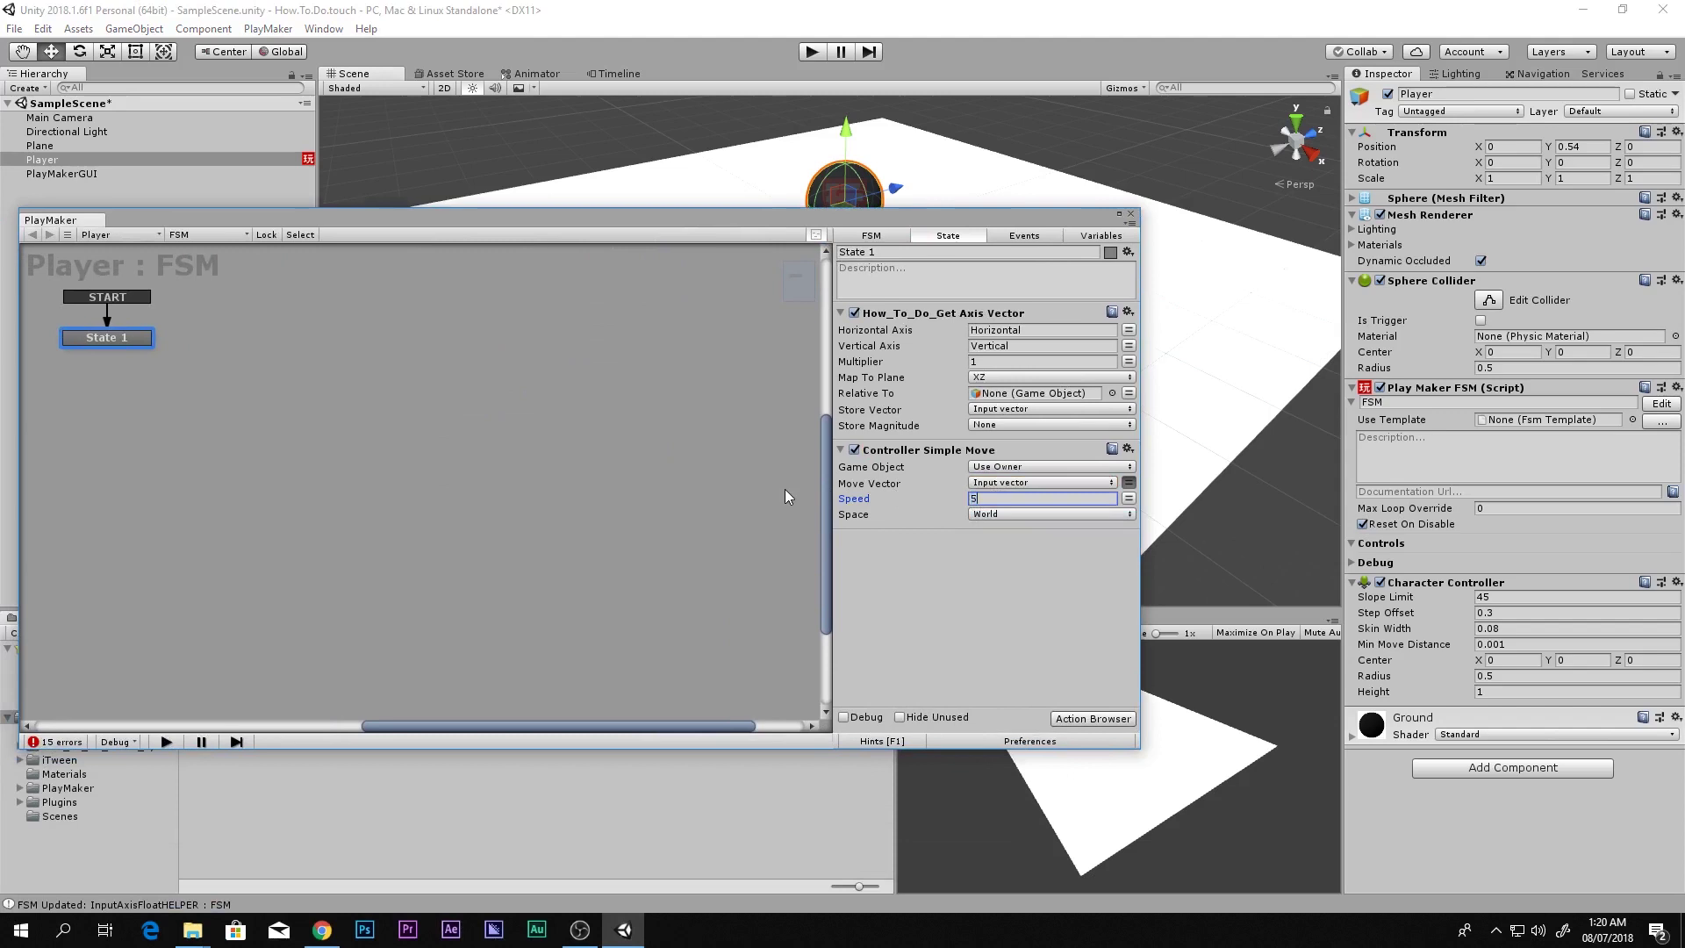
key("BackSpace")
type("4")
key("Return")
left_click(1131, 214)
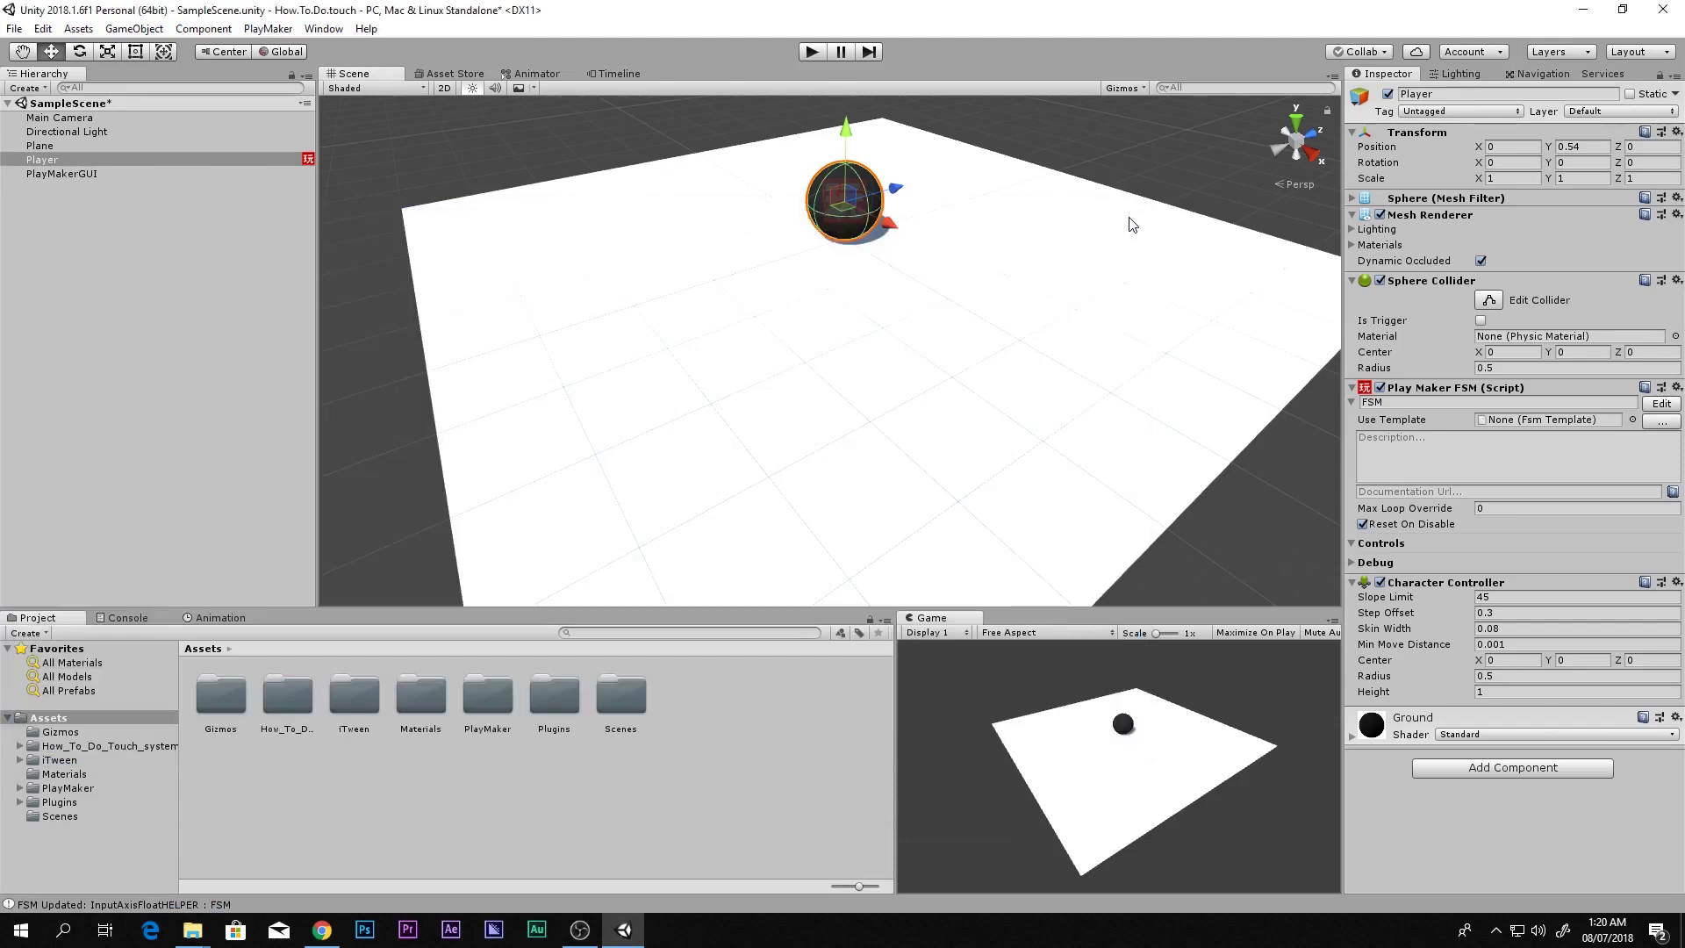
Run the game to test the Player sphere's movement on the plane.
left_click(809, 52)
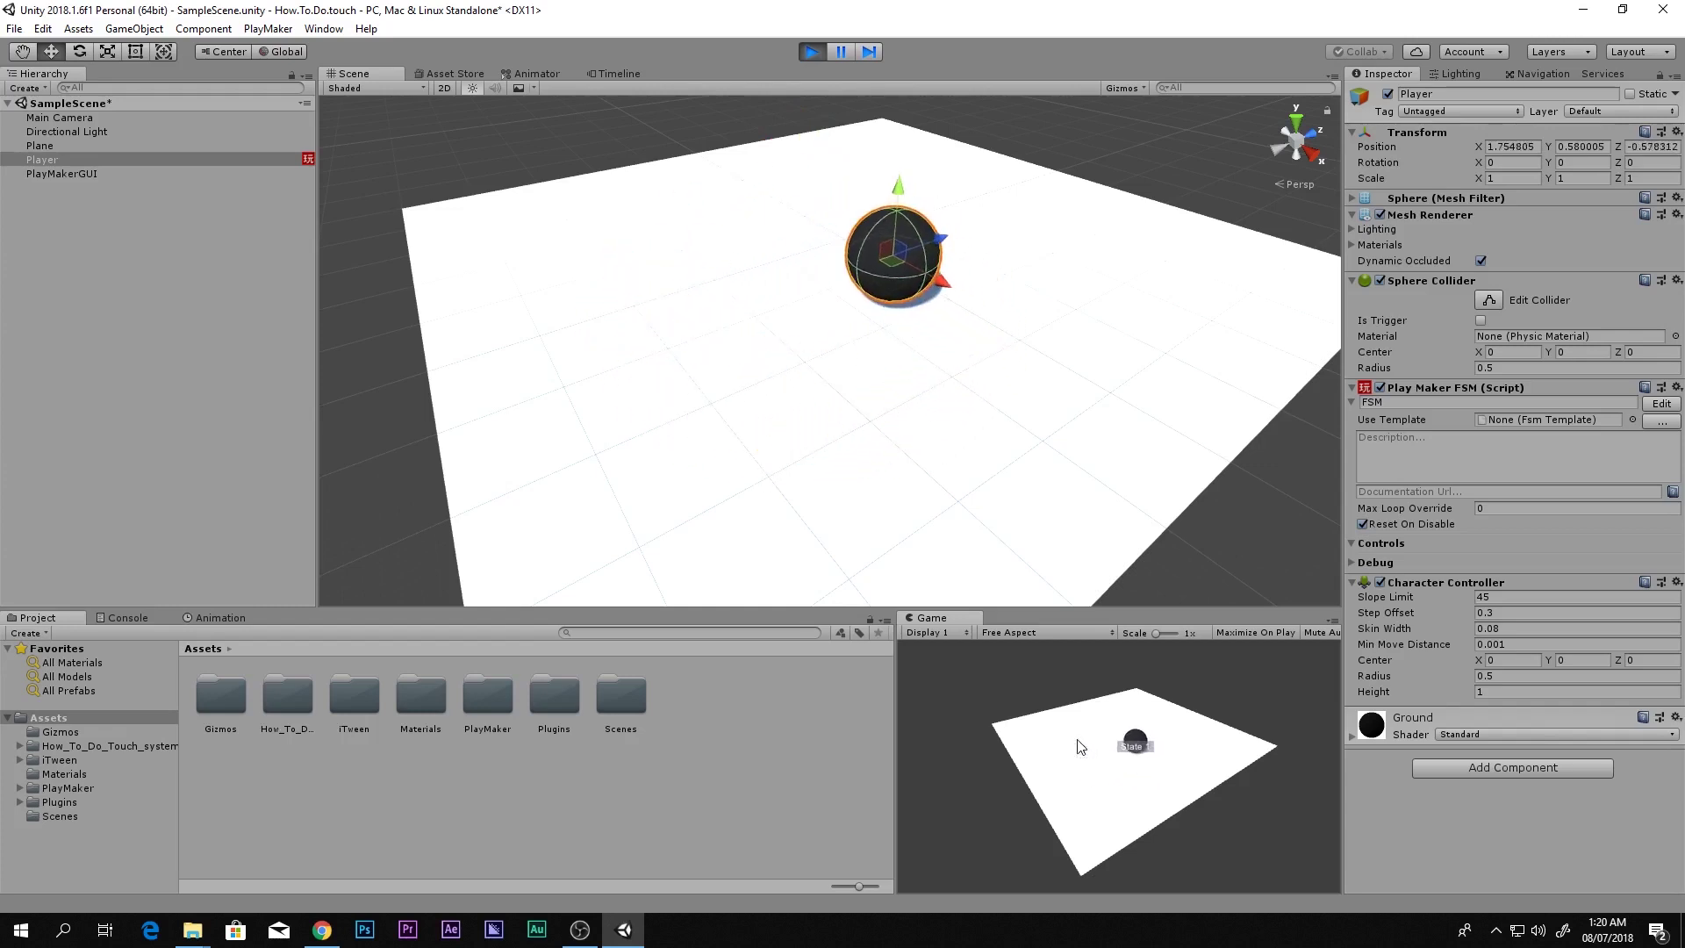
Stop the running game and look through the subfolders of How_To_Do_Touch_system.
left_click(816, 51)
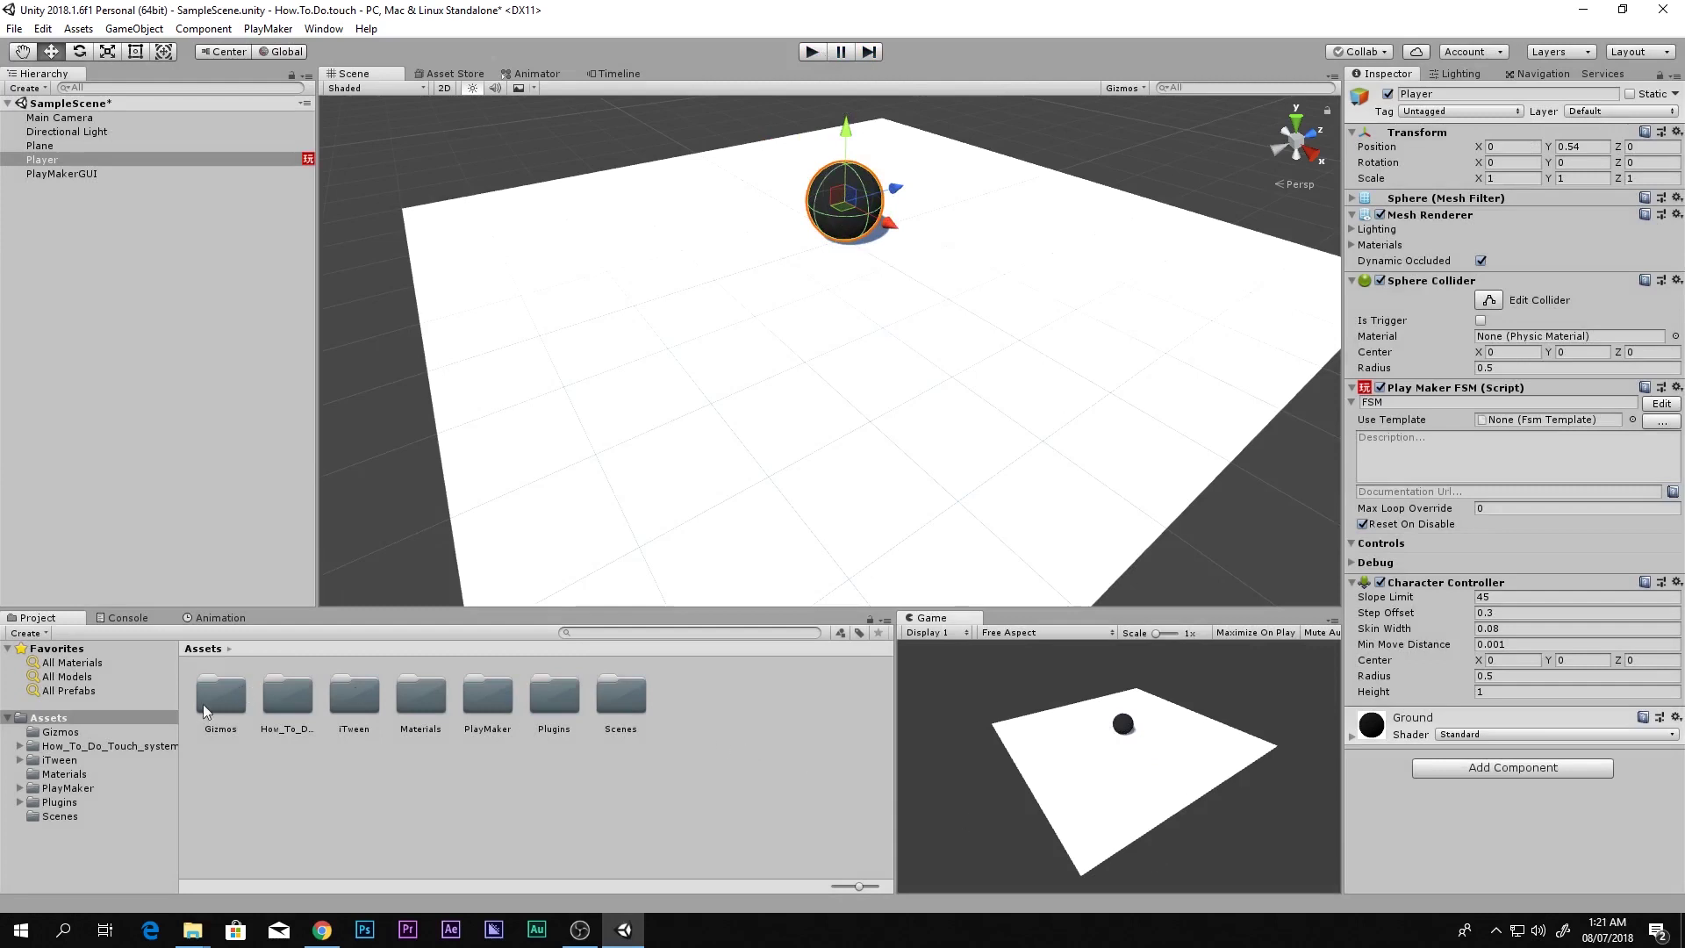
double_click(288, 698)
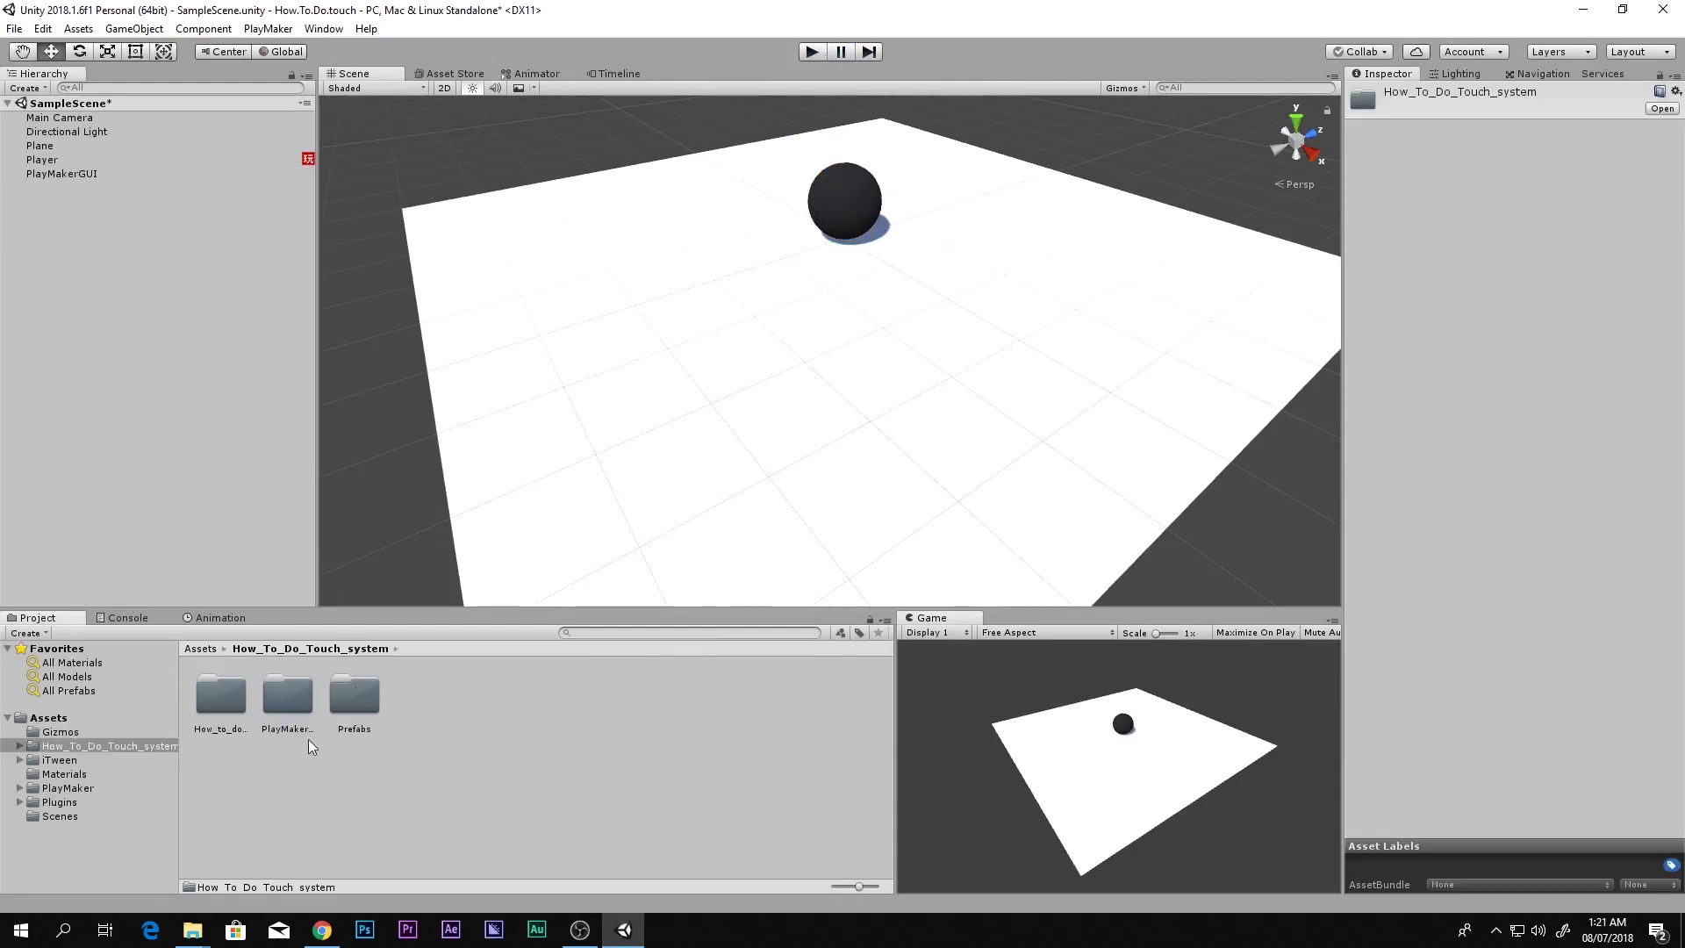
double_click(357, 704)
key("Delete")
key("Return")
left_click(226, 695)
key("BackSpace")
key("Left")
key("Return")
key("BackSpace")
key("Left")
key("Return")
key("Right")
key("Right")
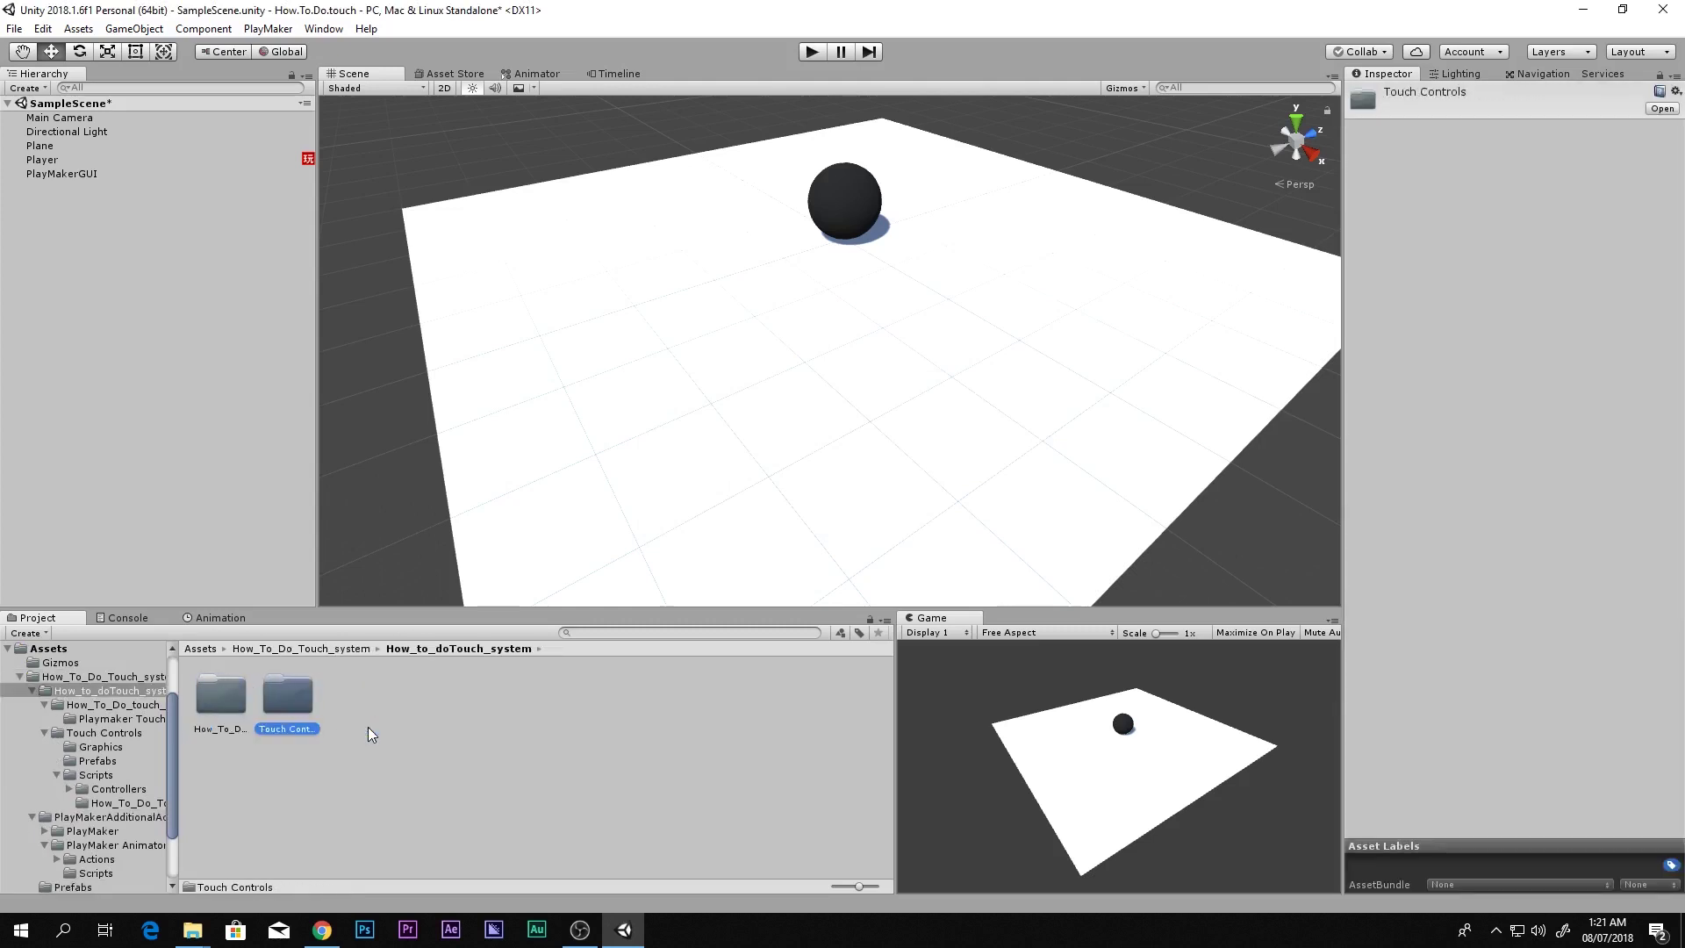
key("Return")
key("Right")
key("Right")
key("Return")
key("BackSpace")
key("BackSpace")
key("BackSpace")
key("BackSpace")
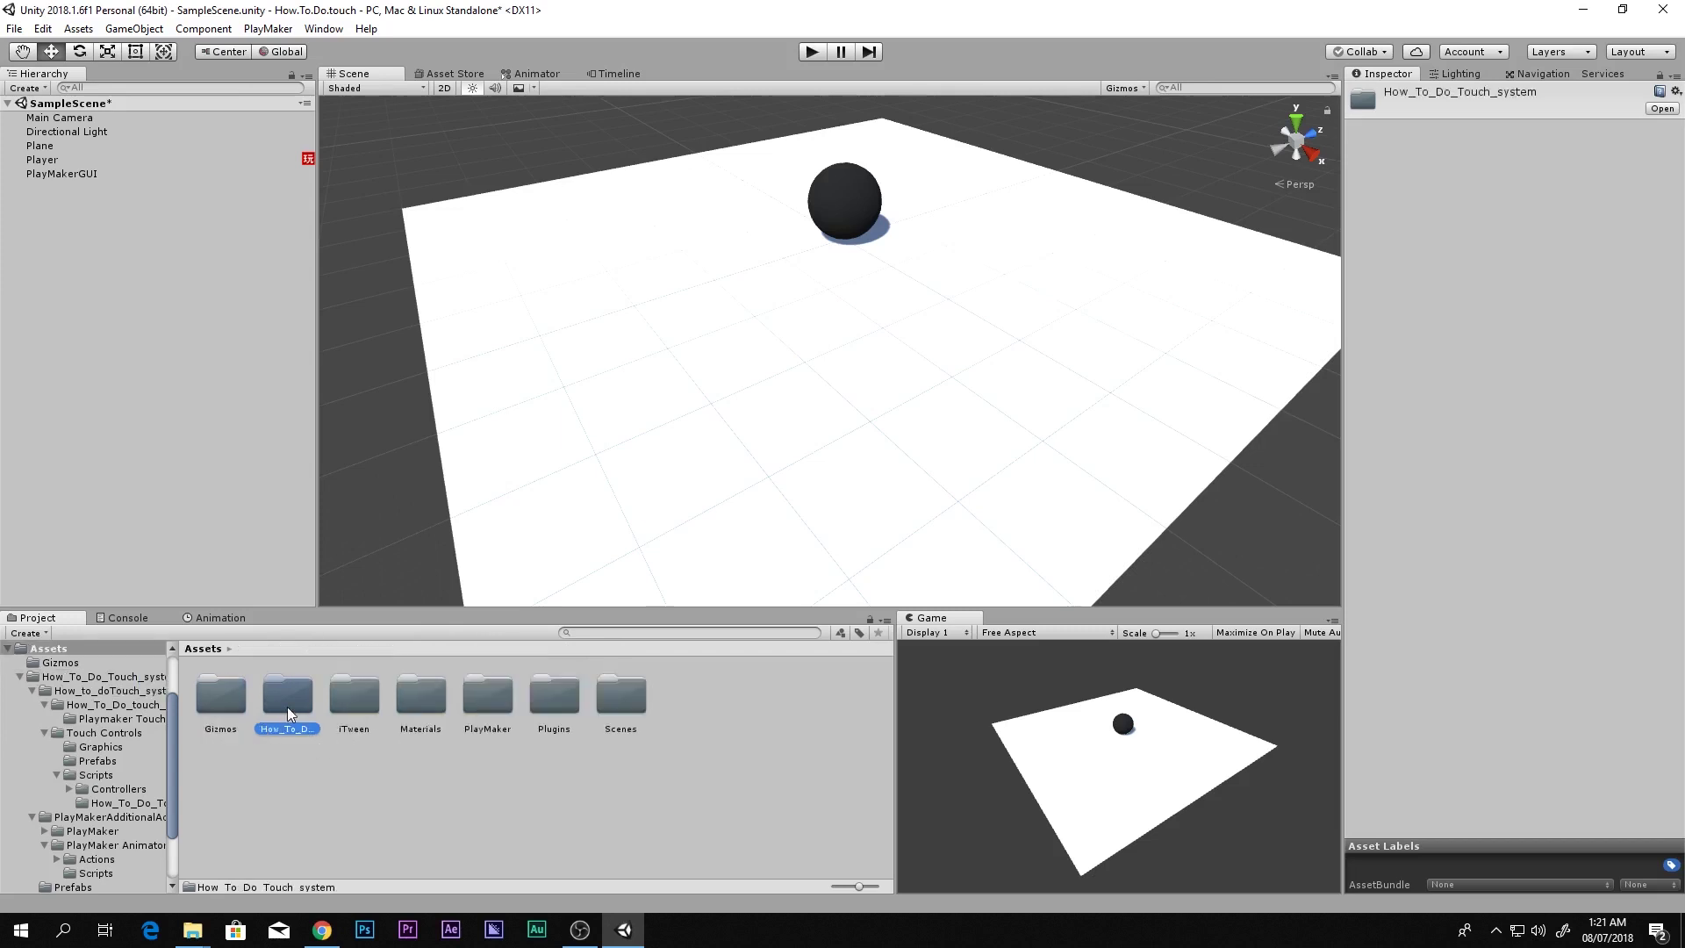
Open the Prefabs folder under Touch Controls in How_to_doTouch_system and look through its button, joystick and touch pad prefabs.
double_click(287, 707)
double_click(230, 704)
key("BackSpace")
double_click(225, 711)
key("Right")
key("Right")
double_click(318, 735)
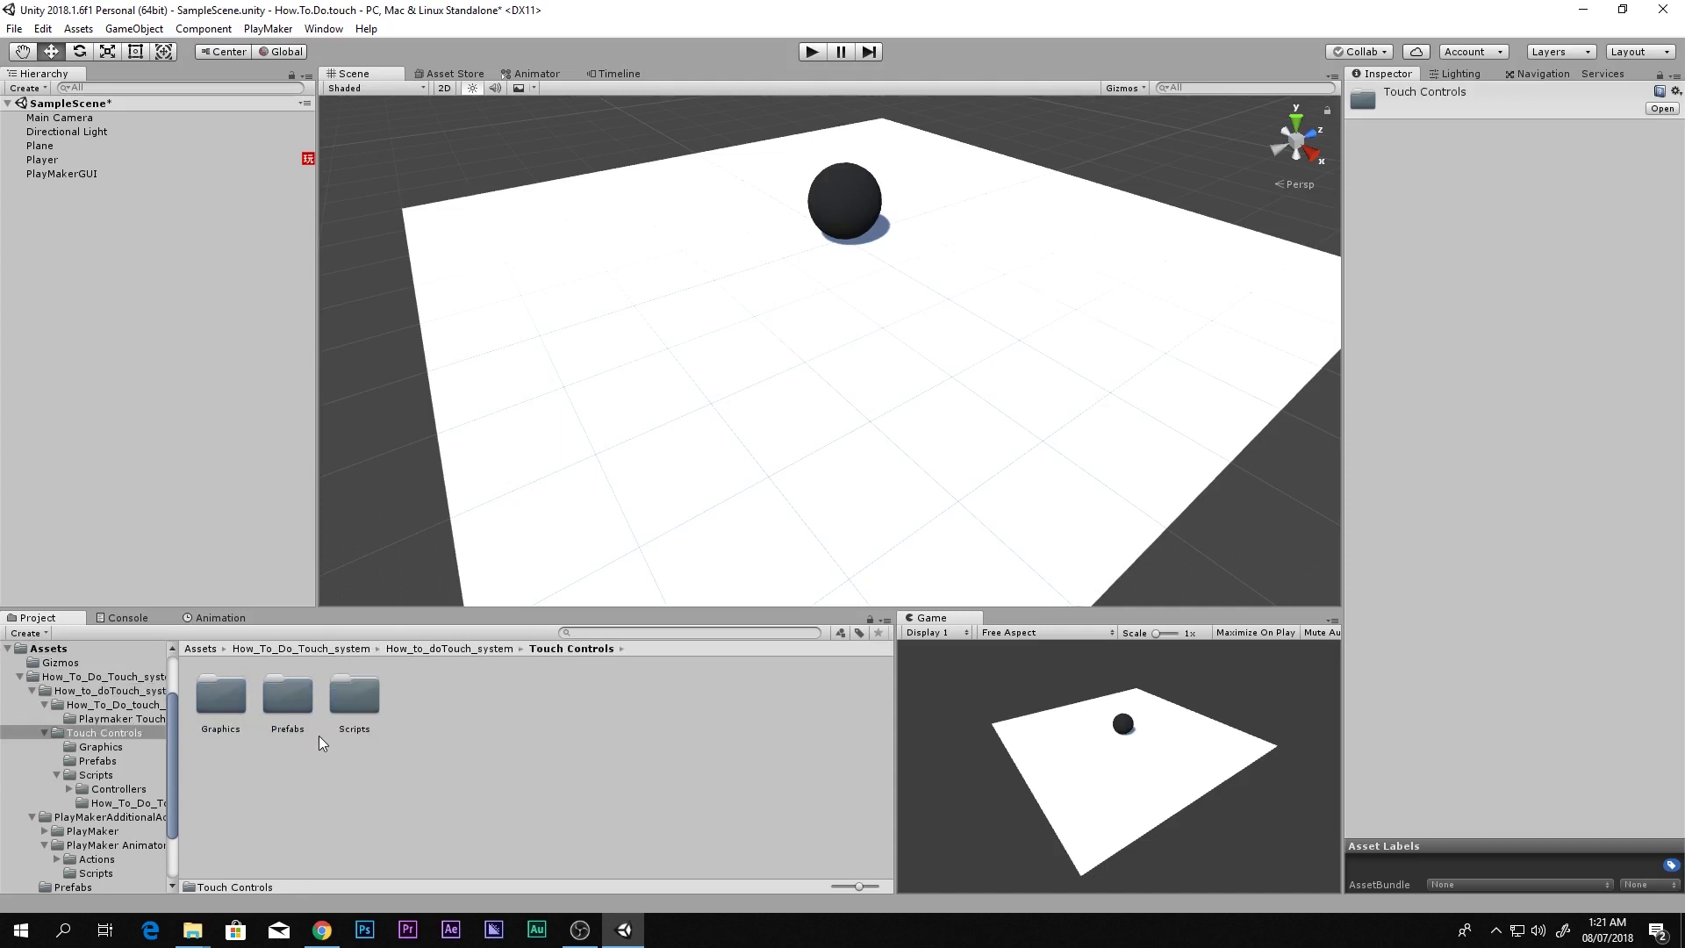
left_click(279, 712)
double_click(275, 693)
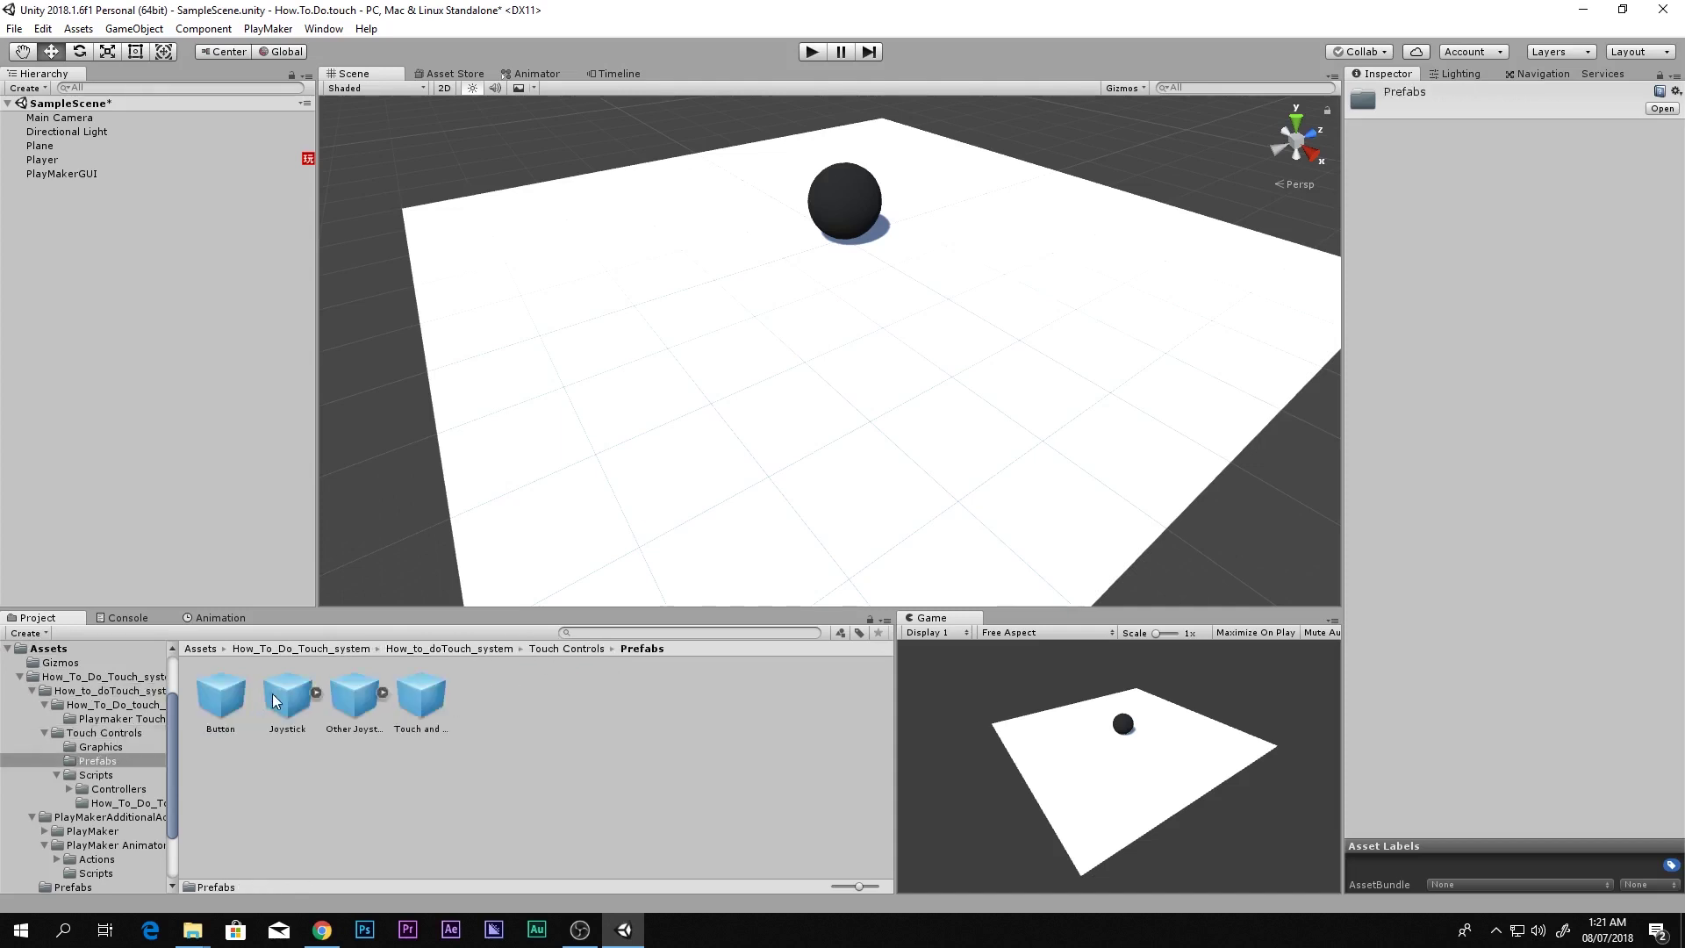
left_click(210, 699)
key("Right")
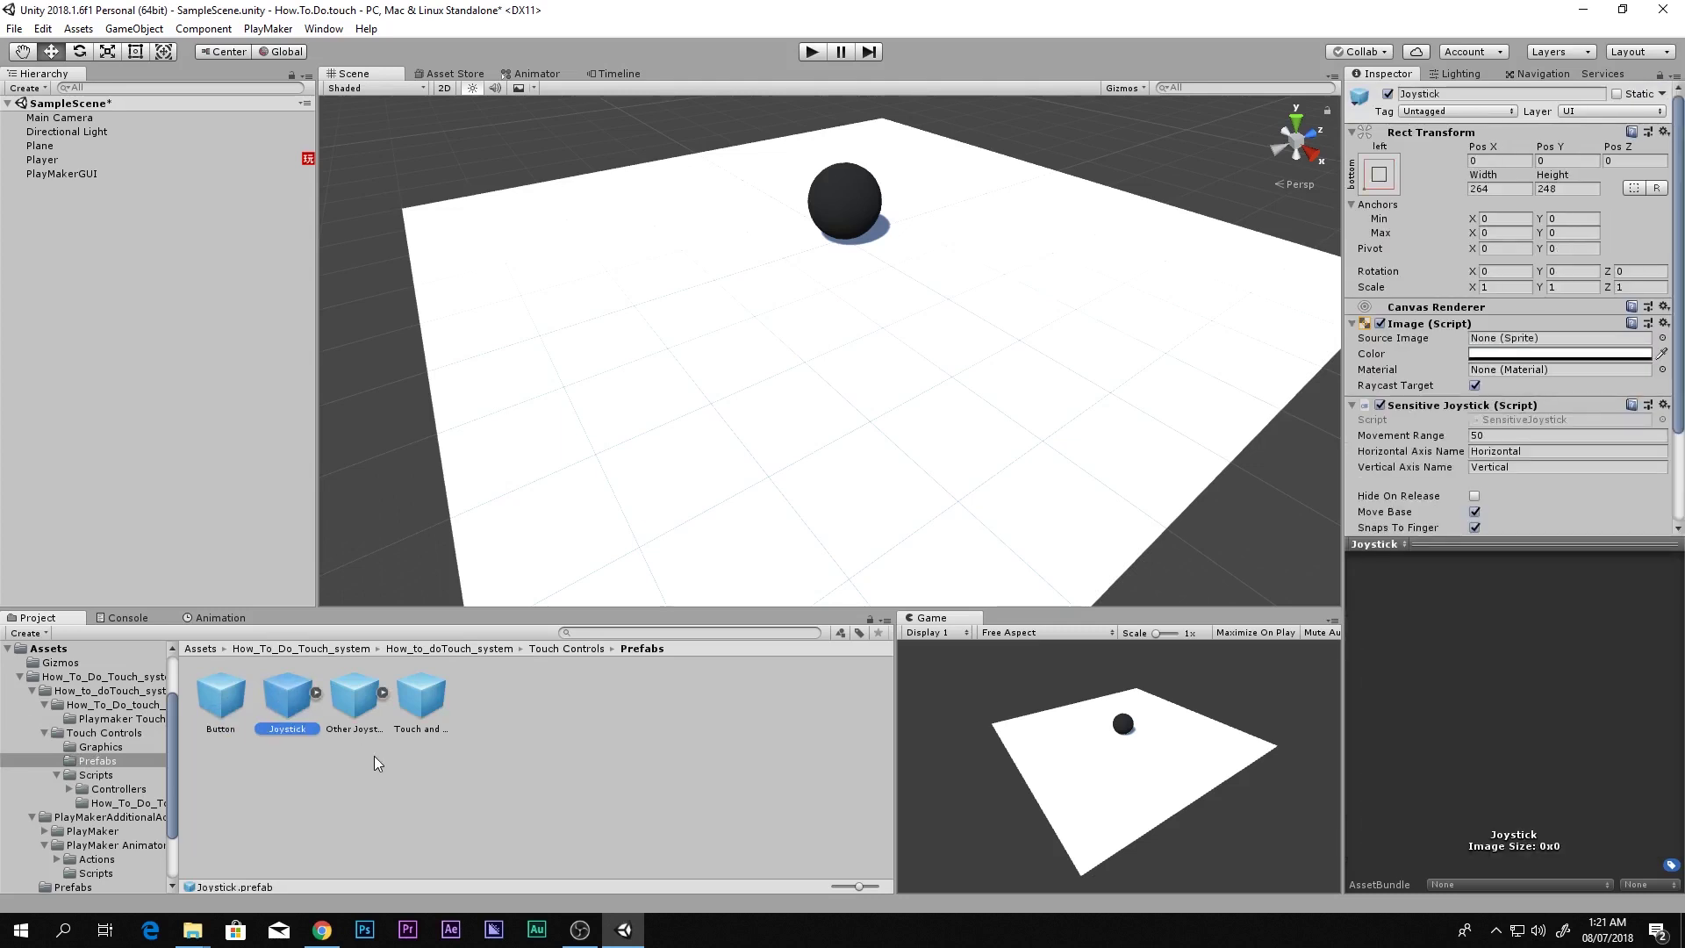
key("Right")
key("Right")
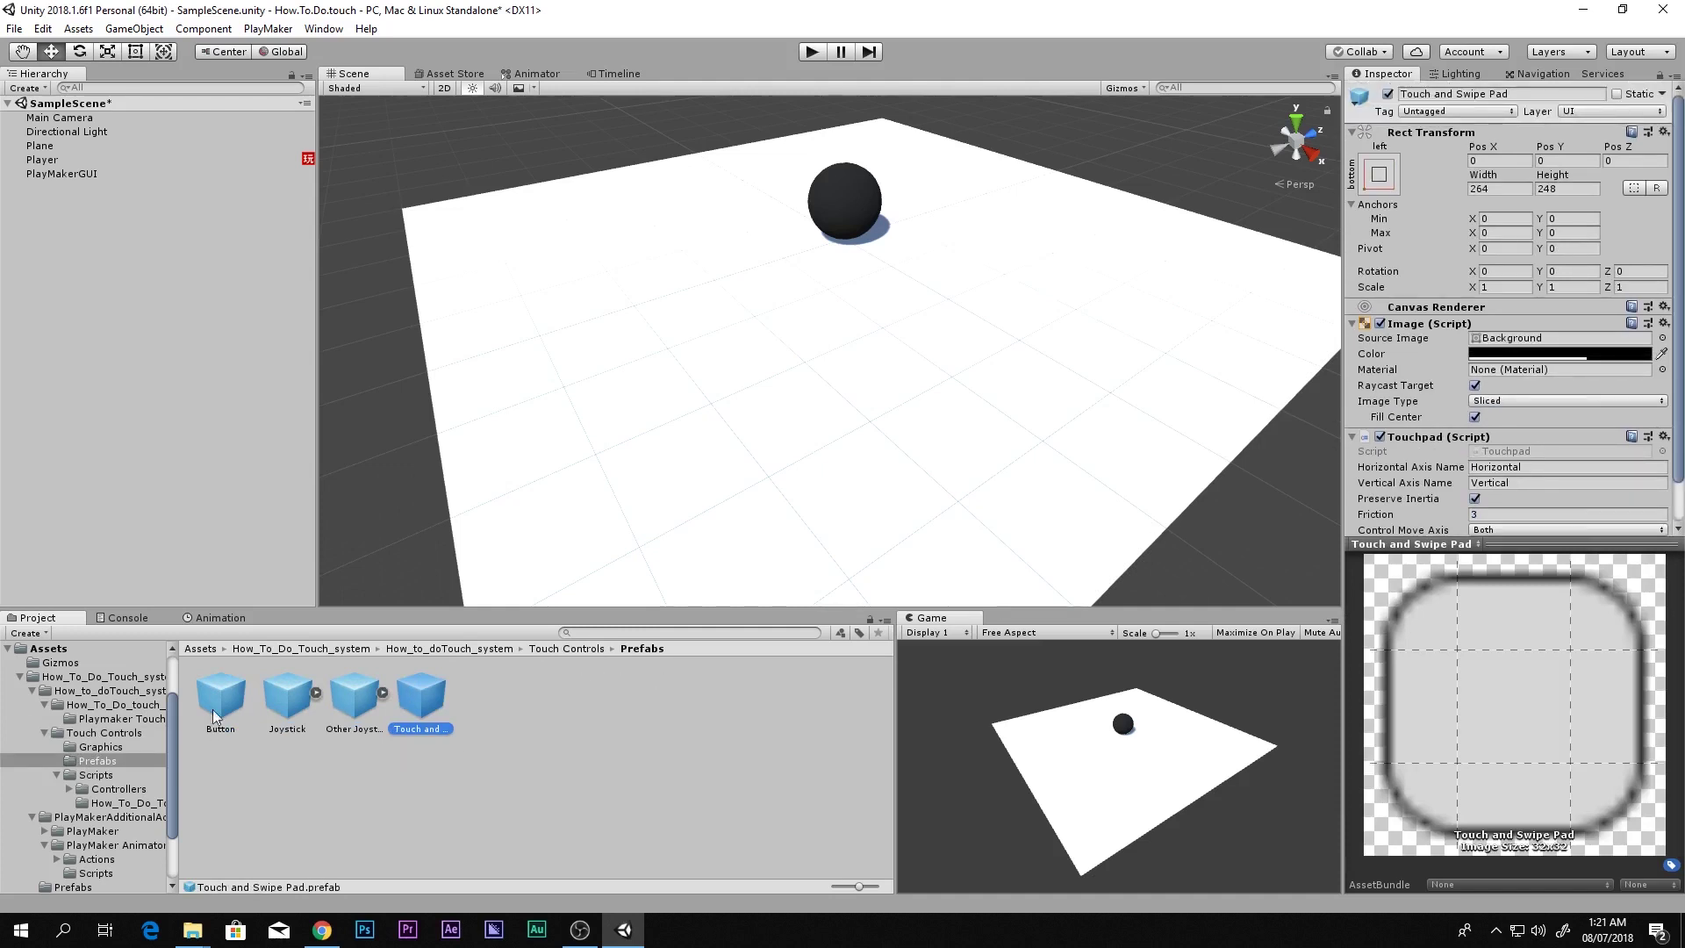
Try placing the Joystick prefab directly at the scene's root, without a canvas, and delete it again.
left_click_drag(261, 697, 230, 397)
middle_click(906, 357)
key("f")
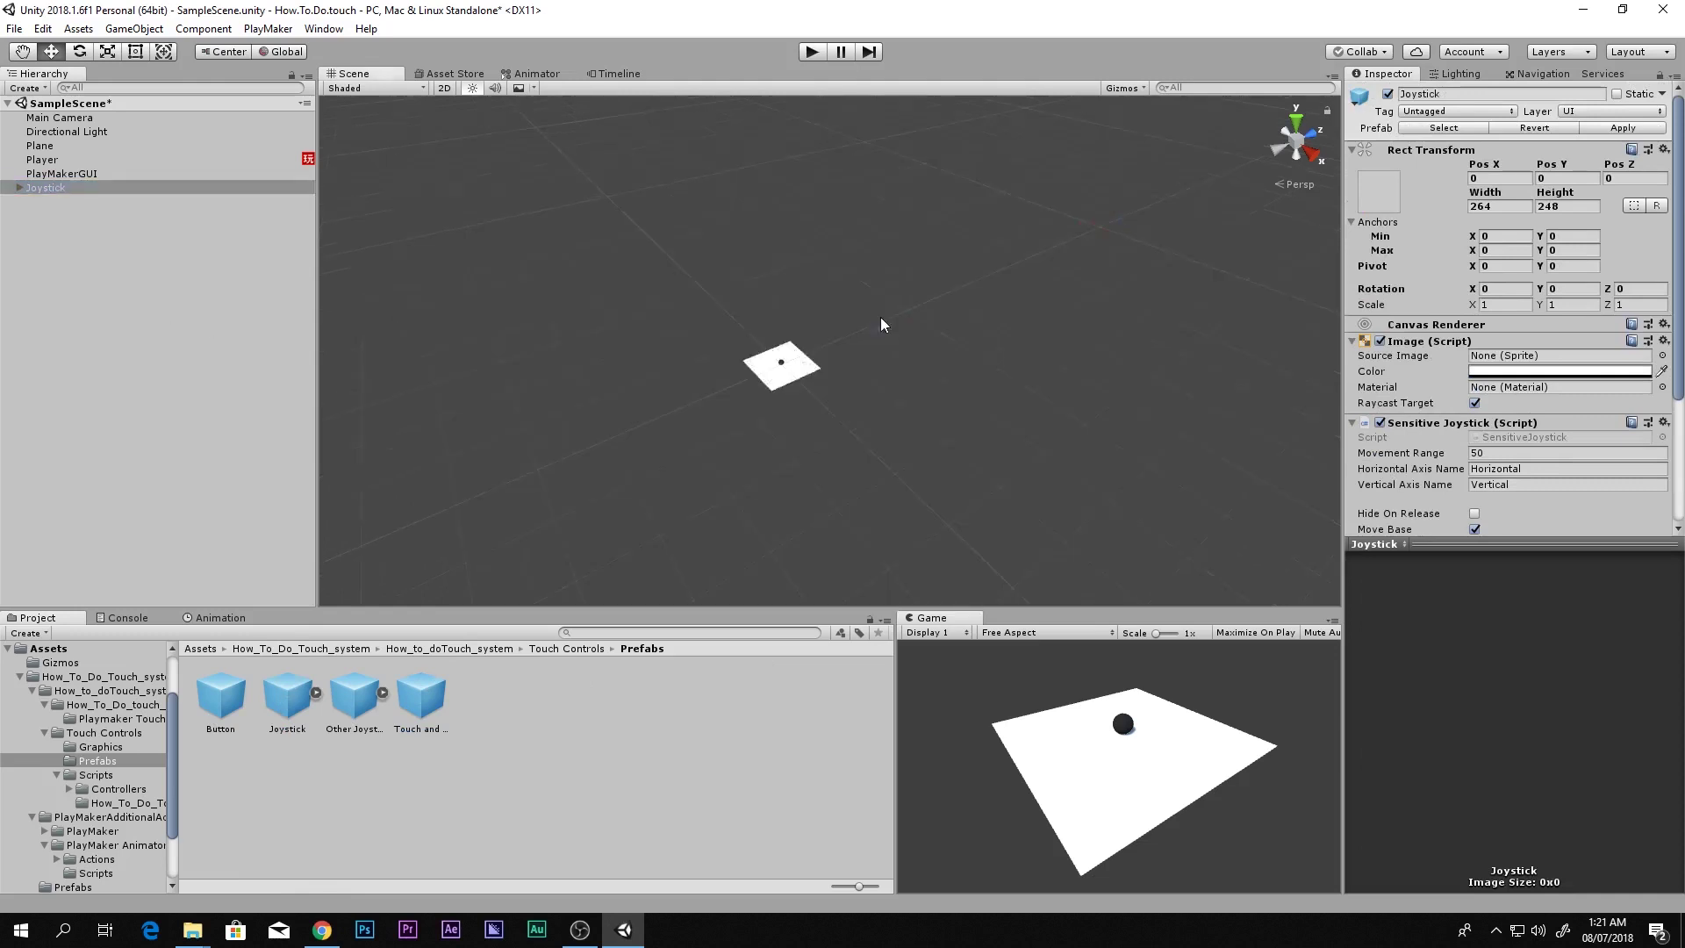
left_click(1303, 151)
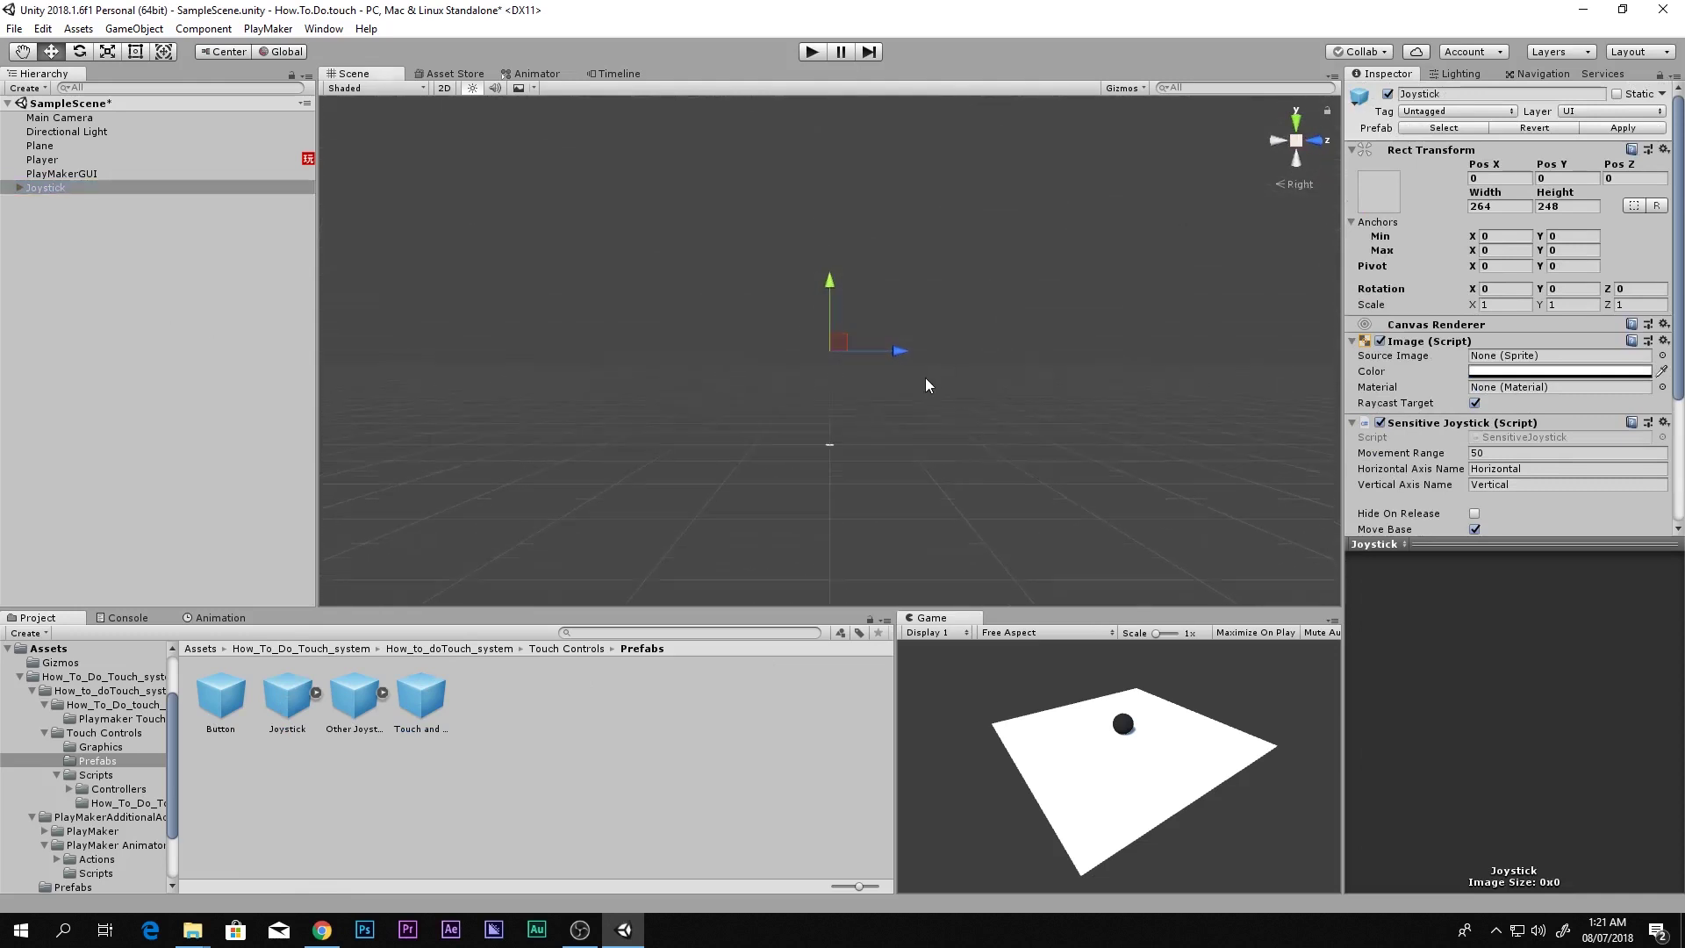
key("shift+space")
key("shift+space")
left_click(56, 186)
key("Delete")
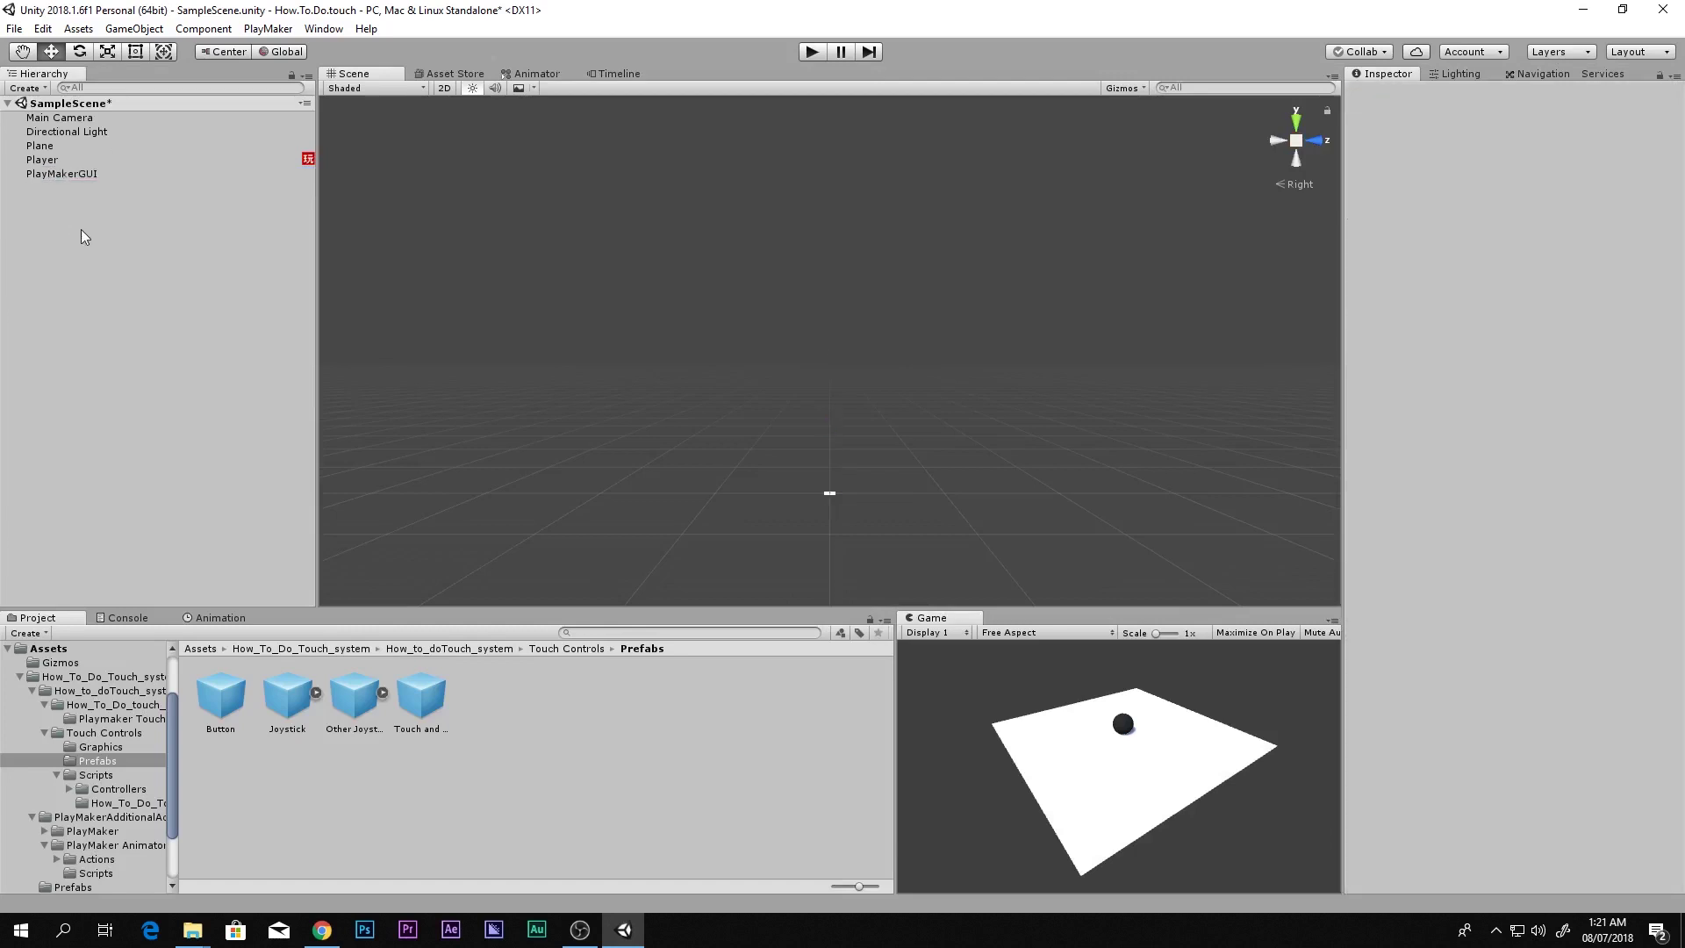
Add a UI Canvas to the scene and place the Joystick prefab inside it as a child.
right_click(81, 229)
mouse_move(148, 520)
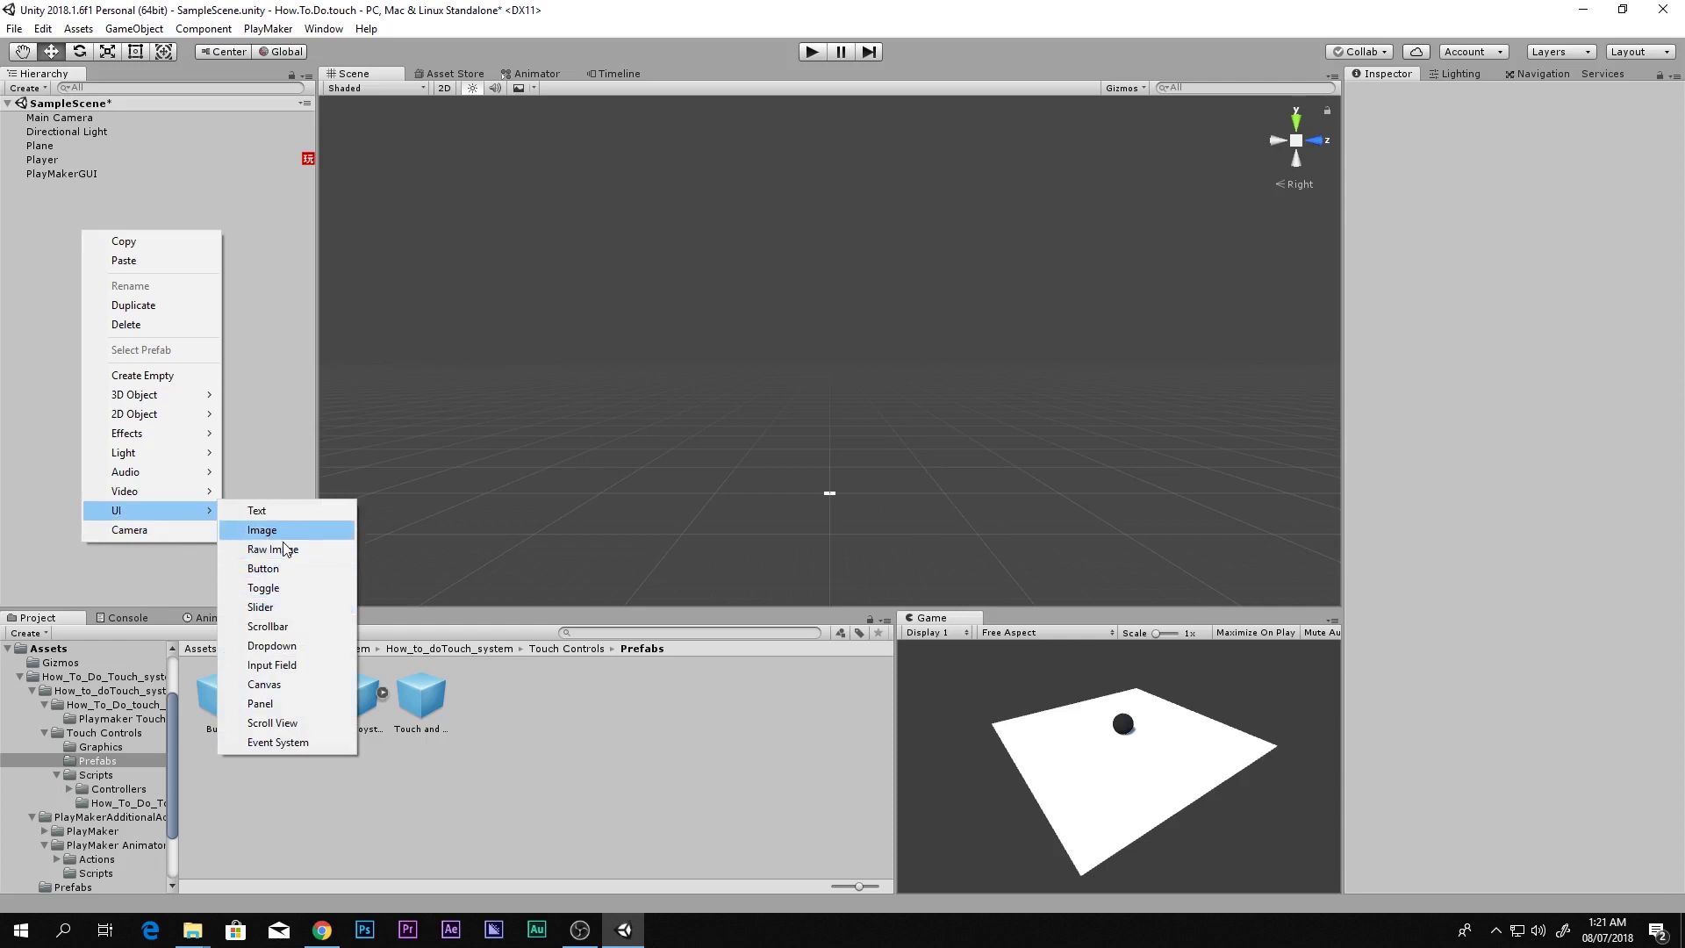
left_click(288, 689)
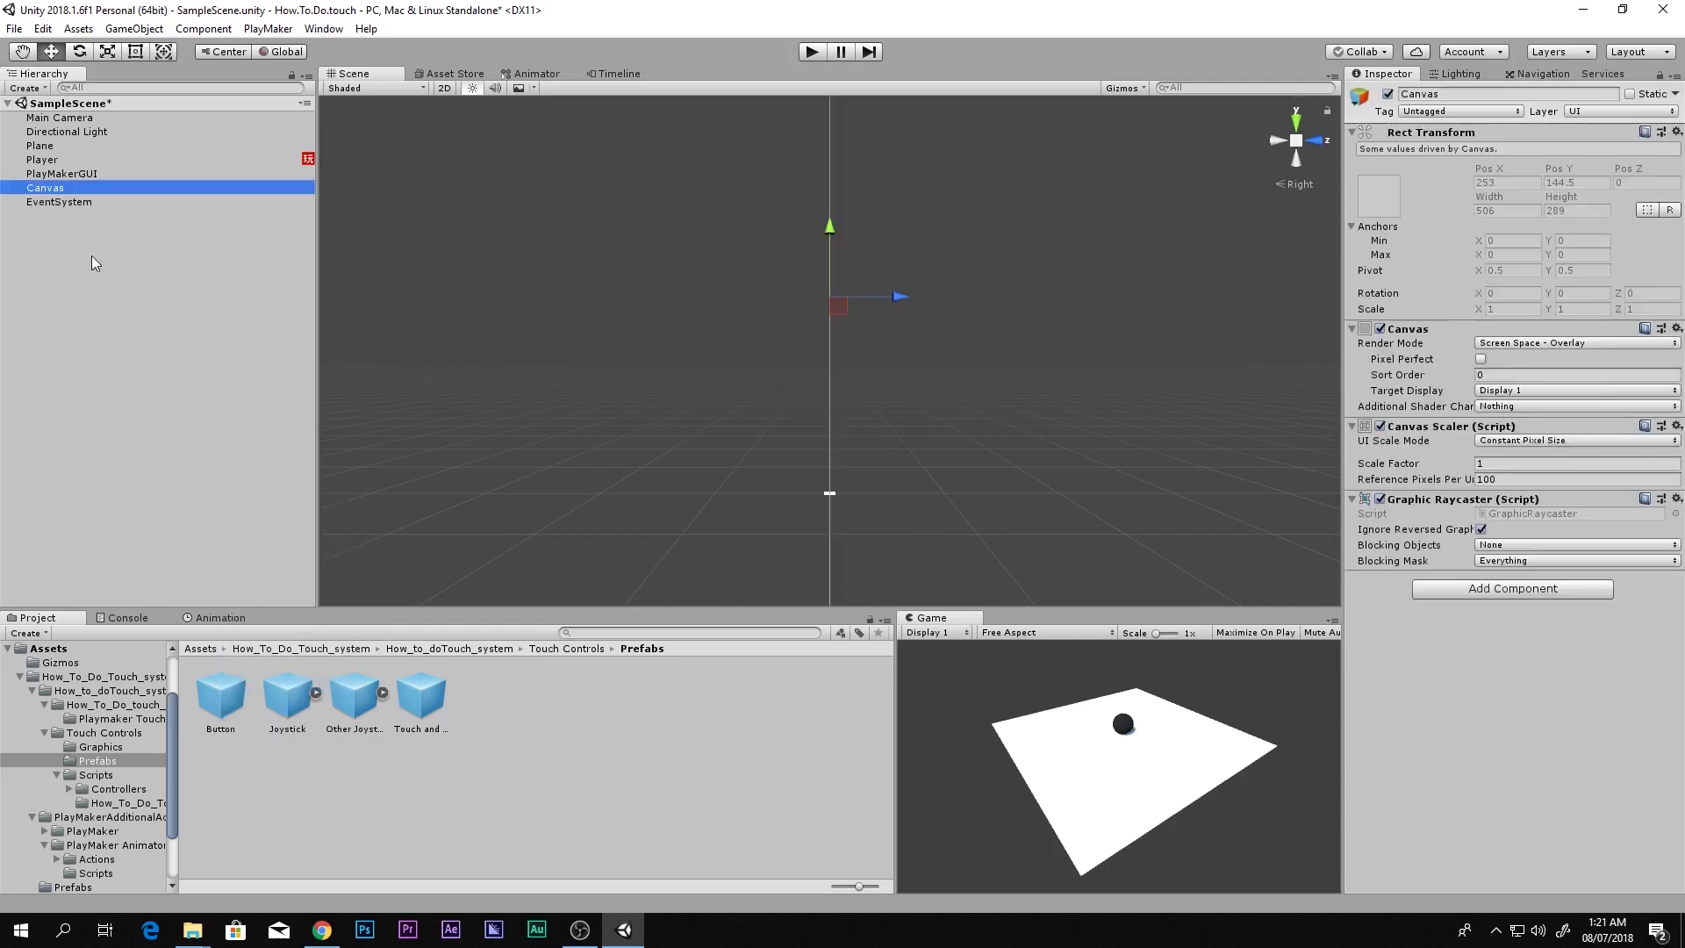
left_click(1275, 139)
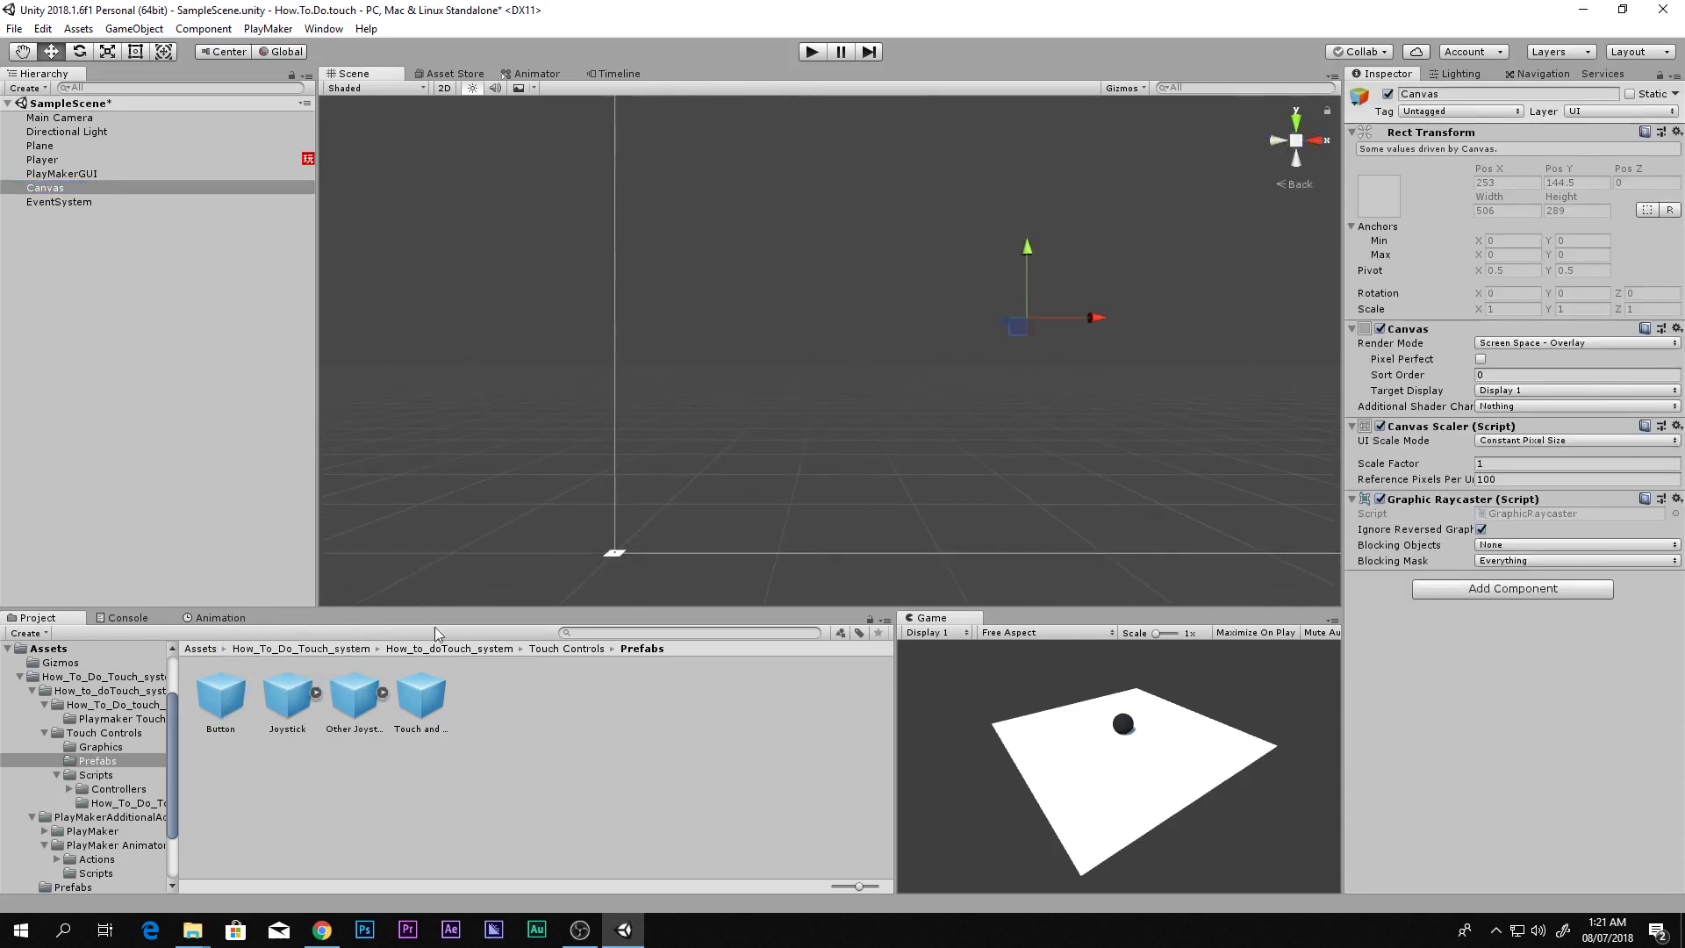
left_click_drag(294, 699, 70, 204)
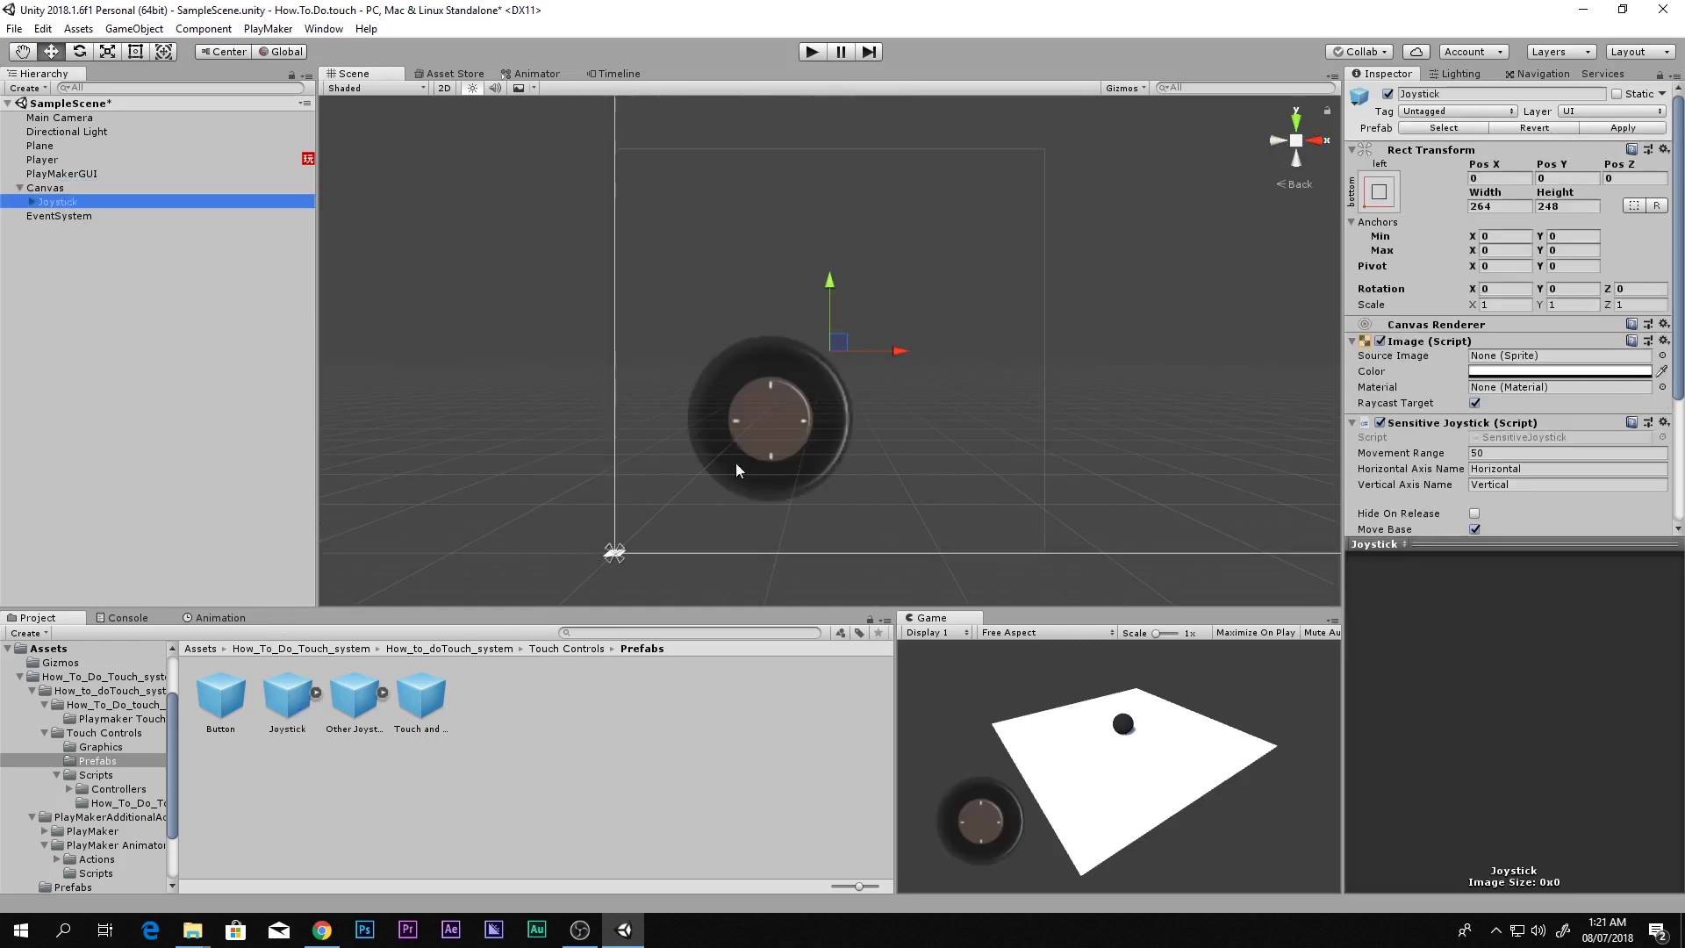
scroll(871, 470, "down", 7)
key("shift+space")
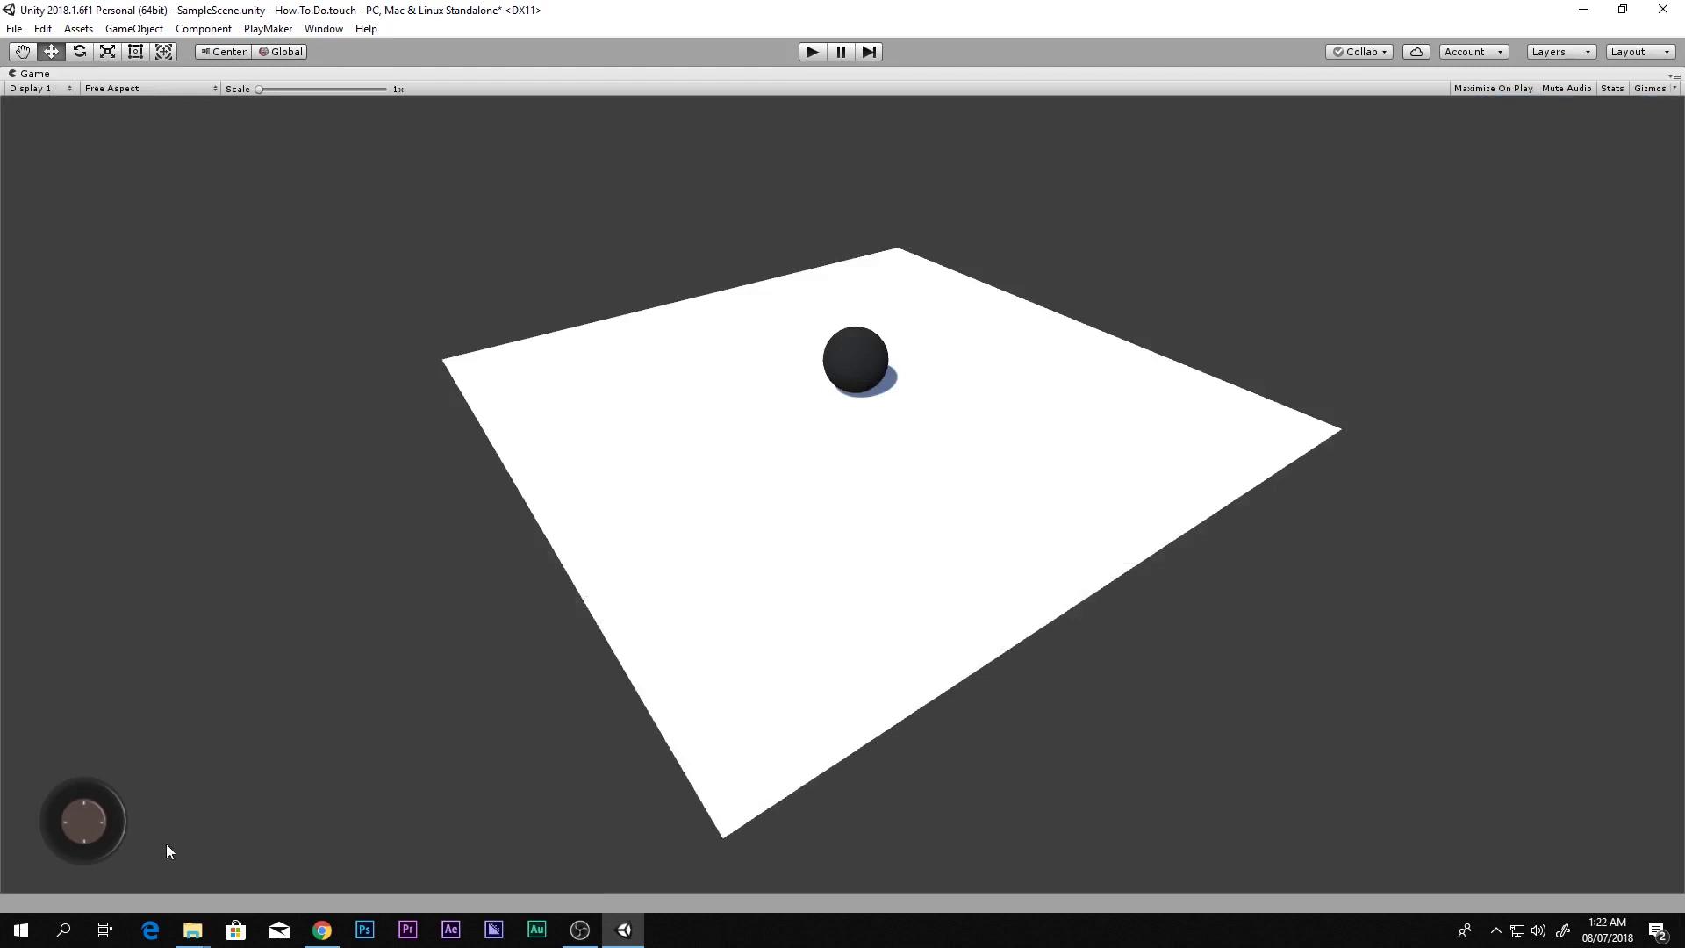
Scale the Joystick up uniformly to about 3.06 and move it to about X -90.7, Y -37.5 in the canvas's lower-left corner.
key("shift+space")
scroll(755, 491, "up", 3)
key("r")
left_click_drag(746, 359, 965, 158)
key("w")
key("shift+space")
key("shift+space")
key("shift+space")
key("shift+space")
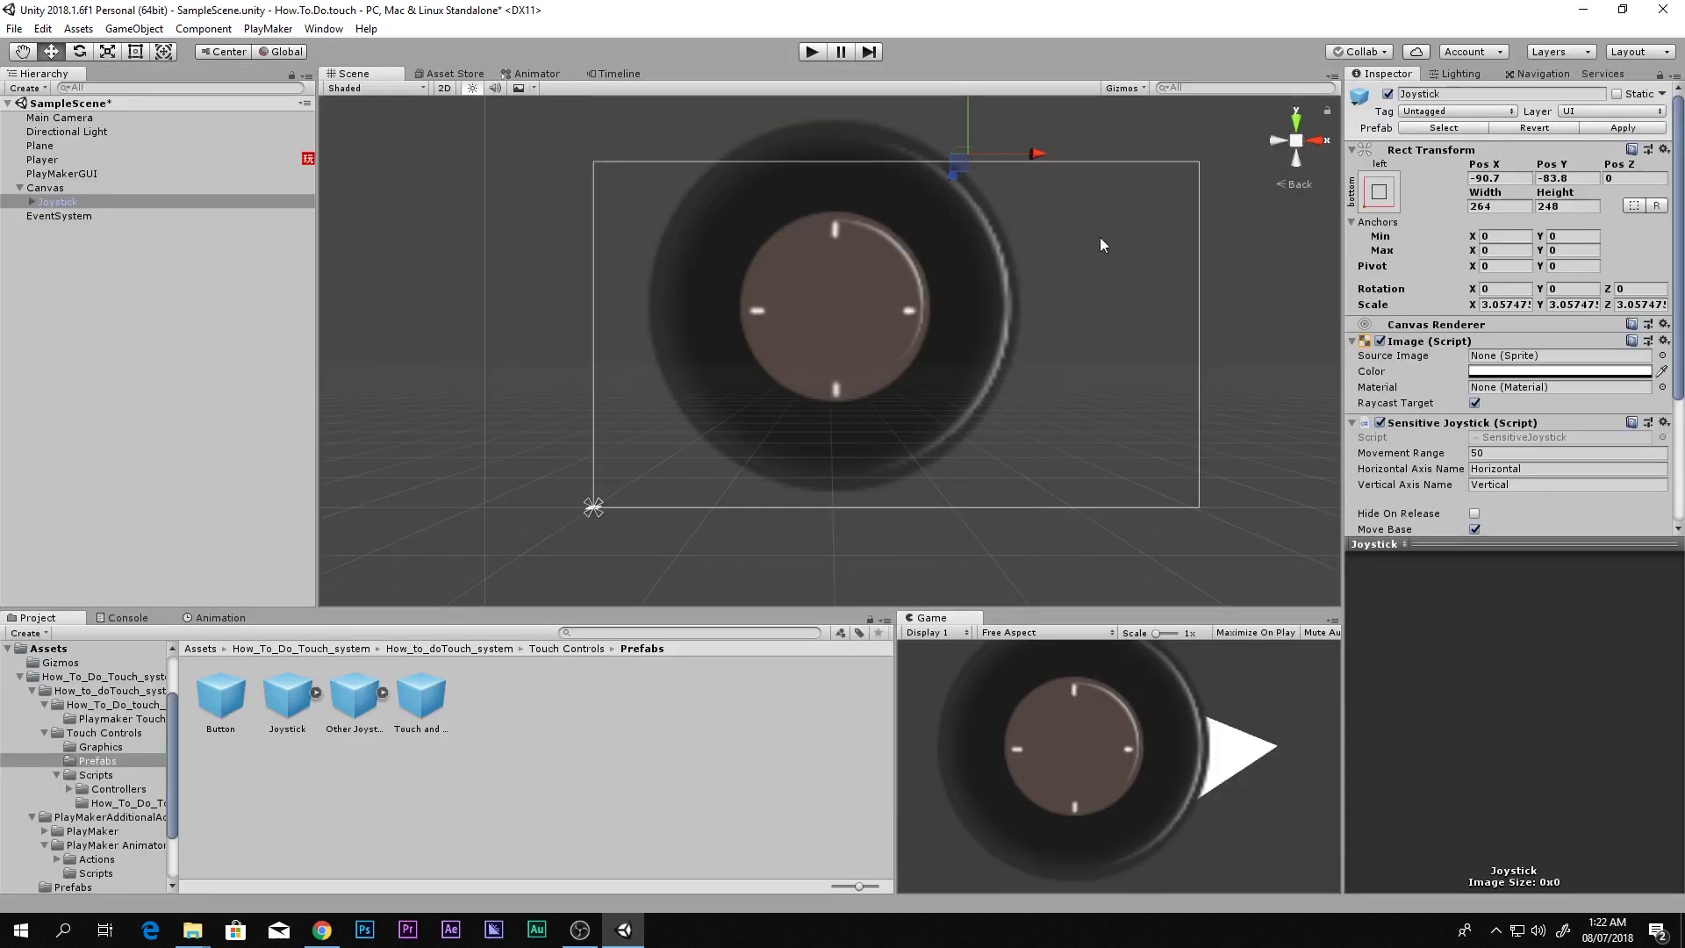
middle_click_drag(962, 138, 900, 279)
left_click_drag(902, 247, 904, 186)
Compare the Joystick's horizontal and vertical axis names with those in the Player's How_To_Do_Get Axis Vector action, and close the state machine editor.
scroll(1491, 376, "down", 4)
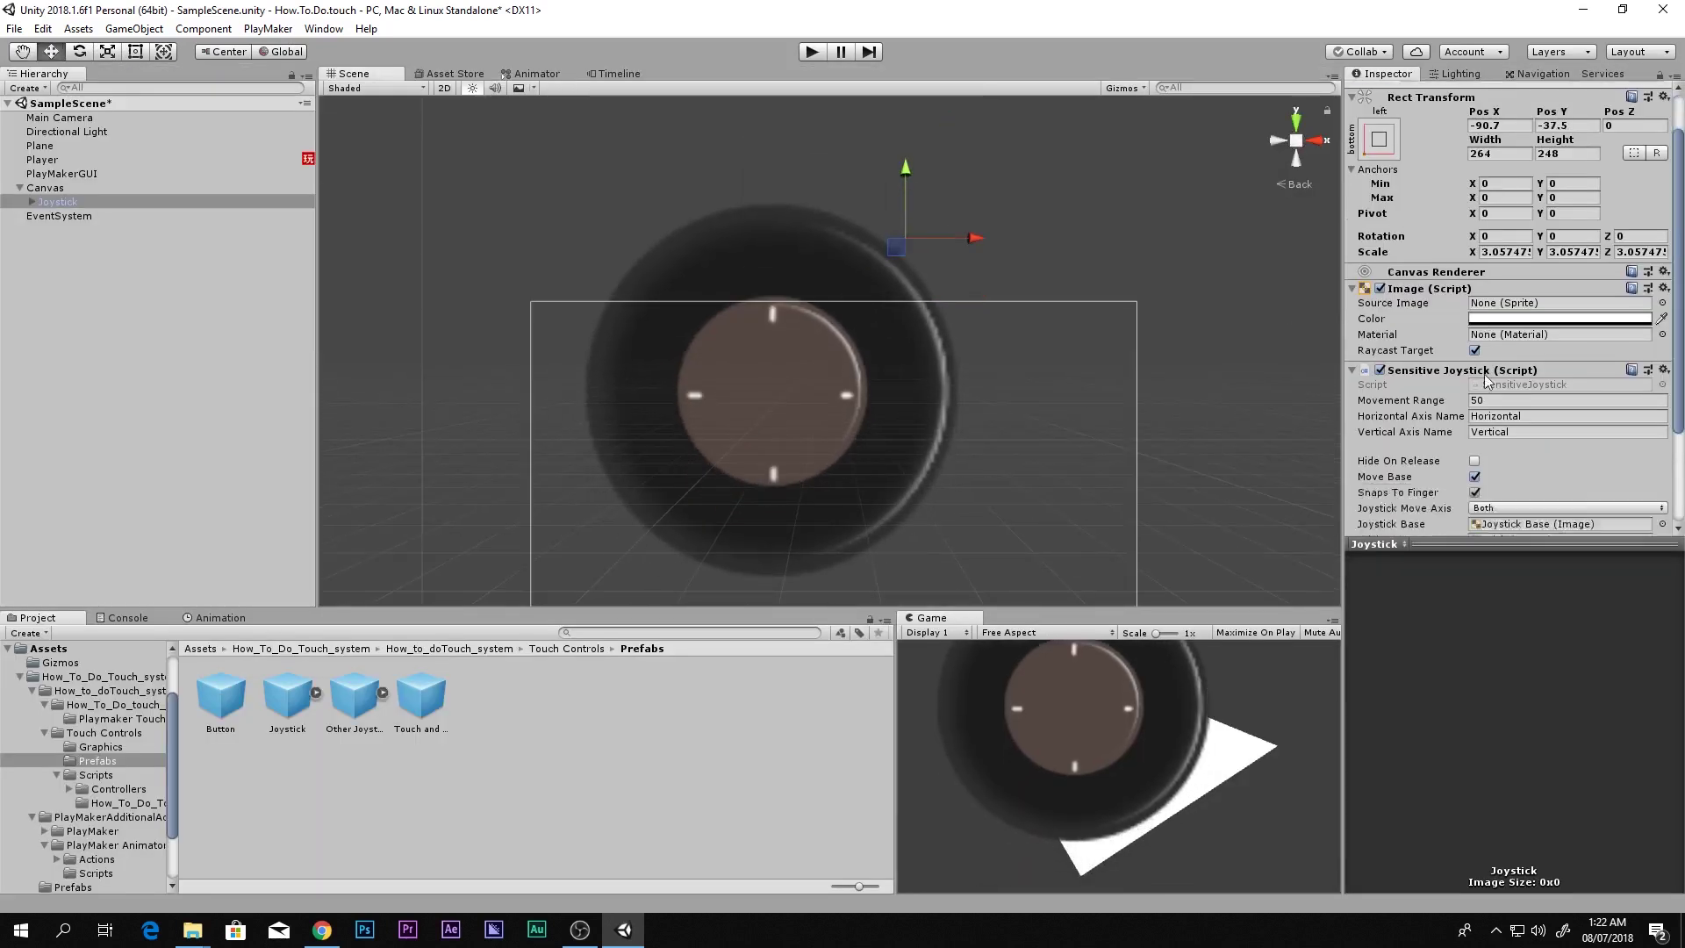
left_click(1538, 277)
left_click(1519, 295)
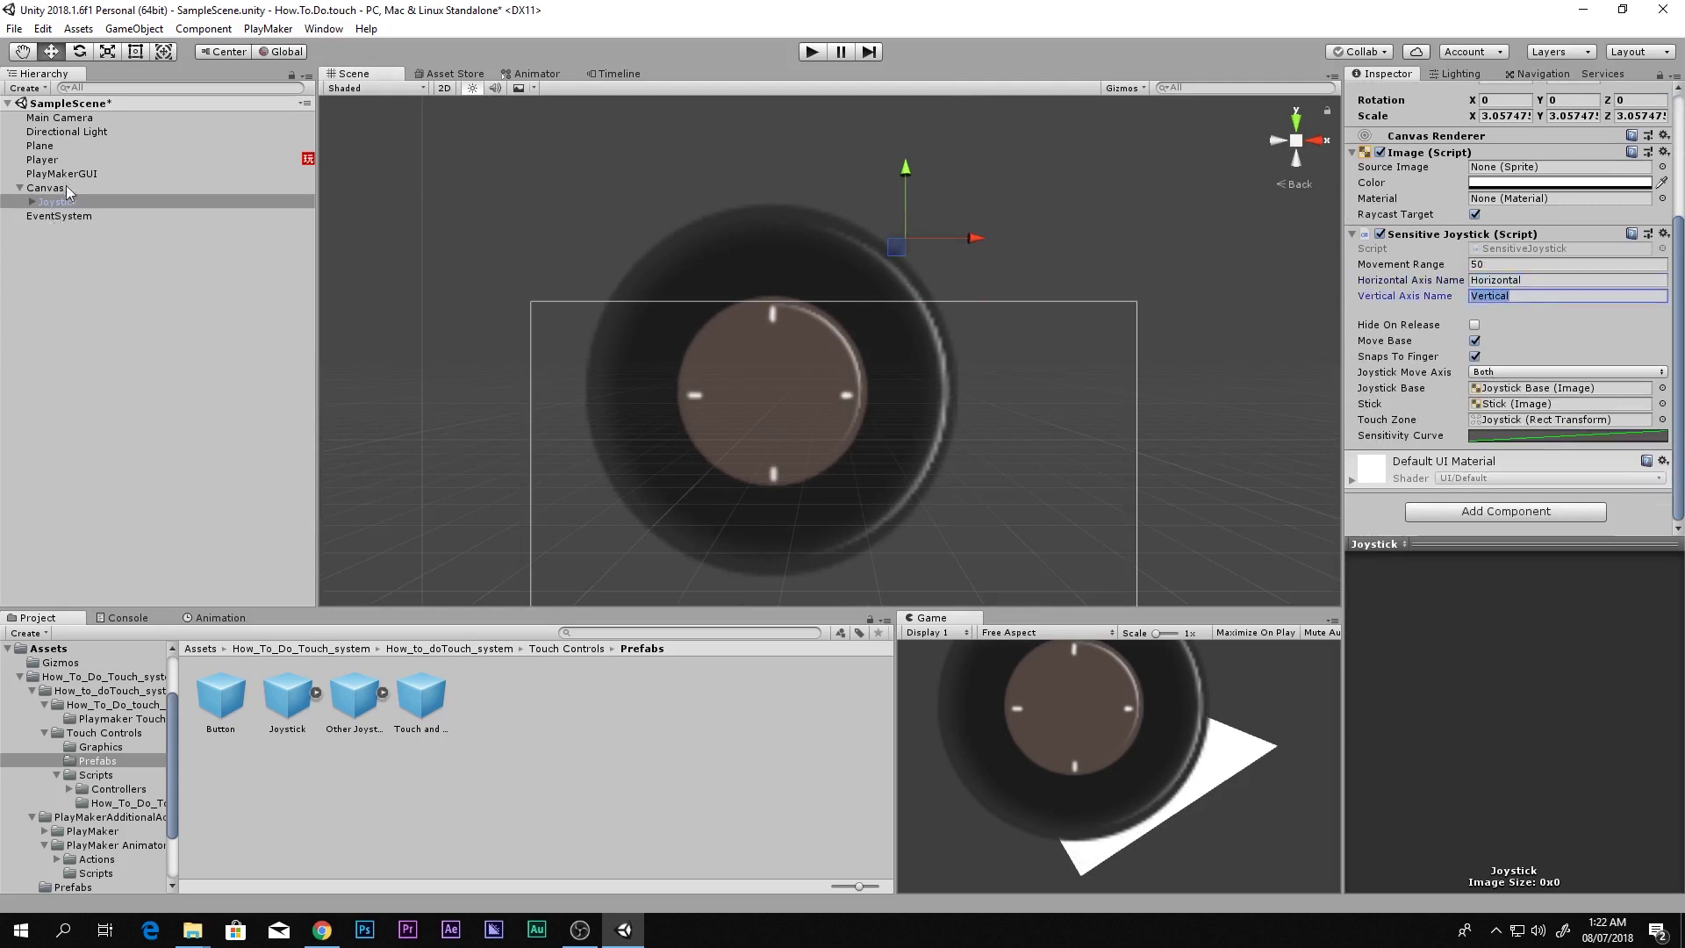
left_click(40, 160)
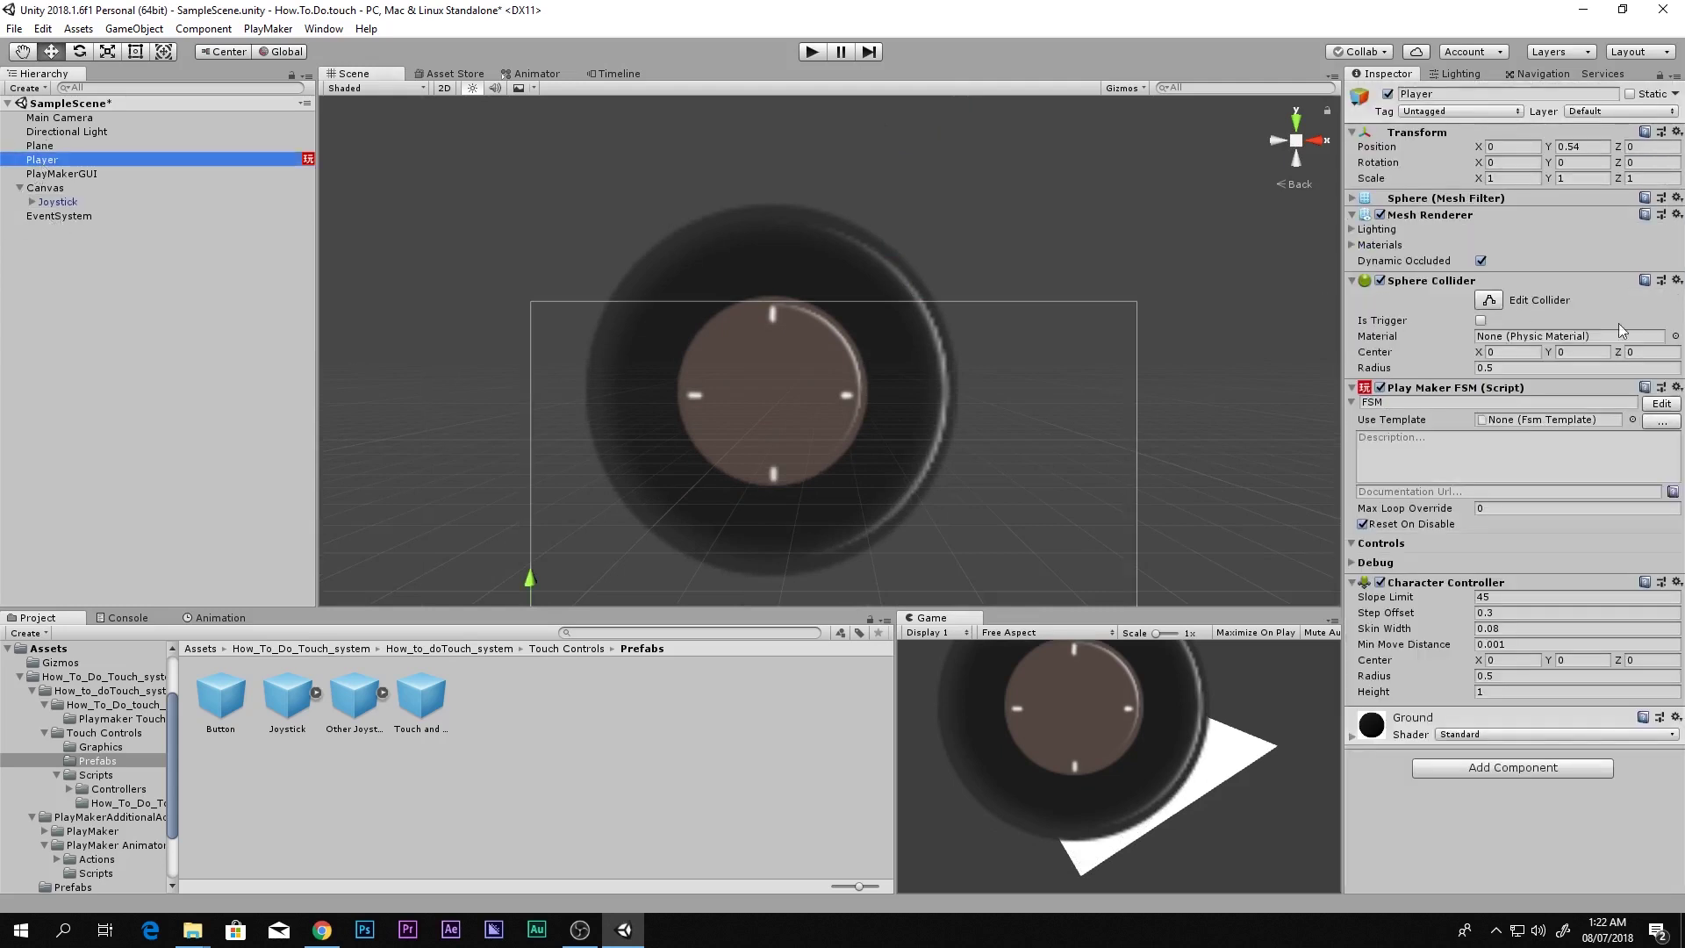
left_click(1668, 404)
left_click(1019, 330)
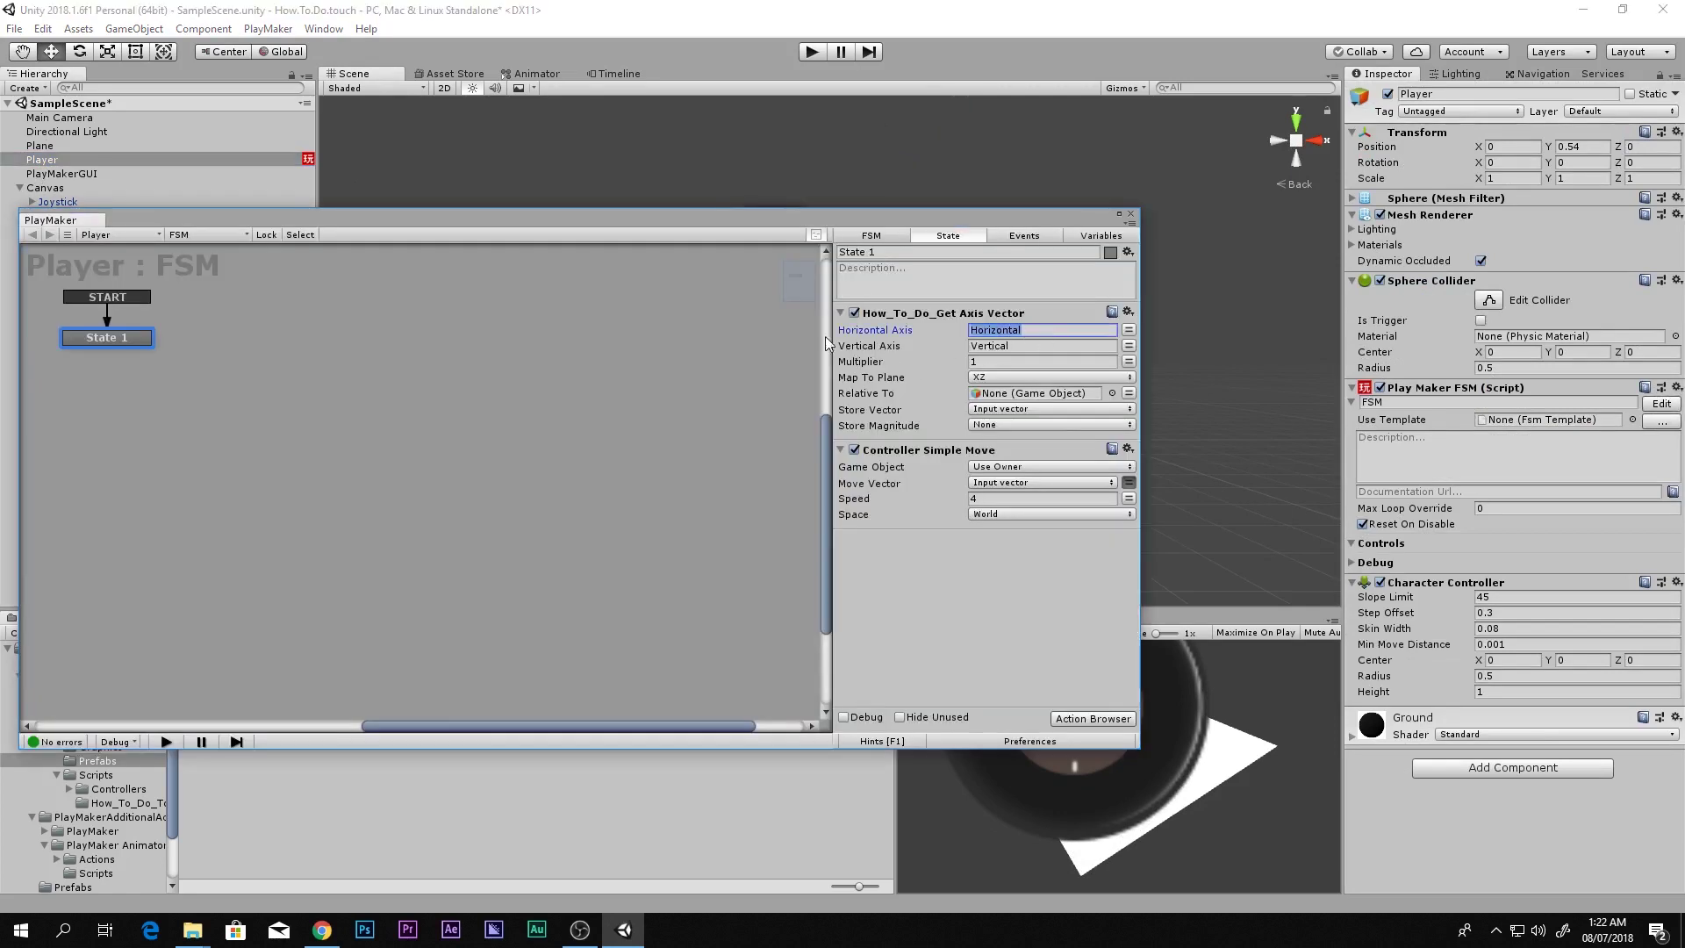
left_click(1022, 344)
left_click_drag(215, 229, 318, 297)
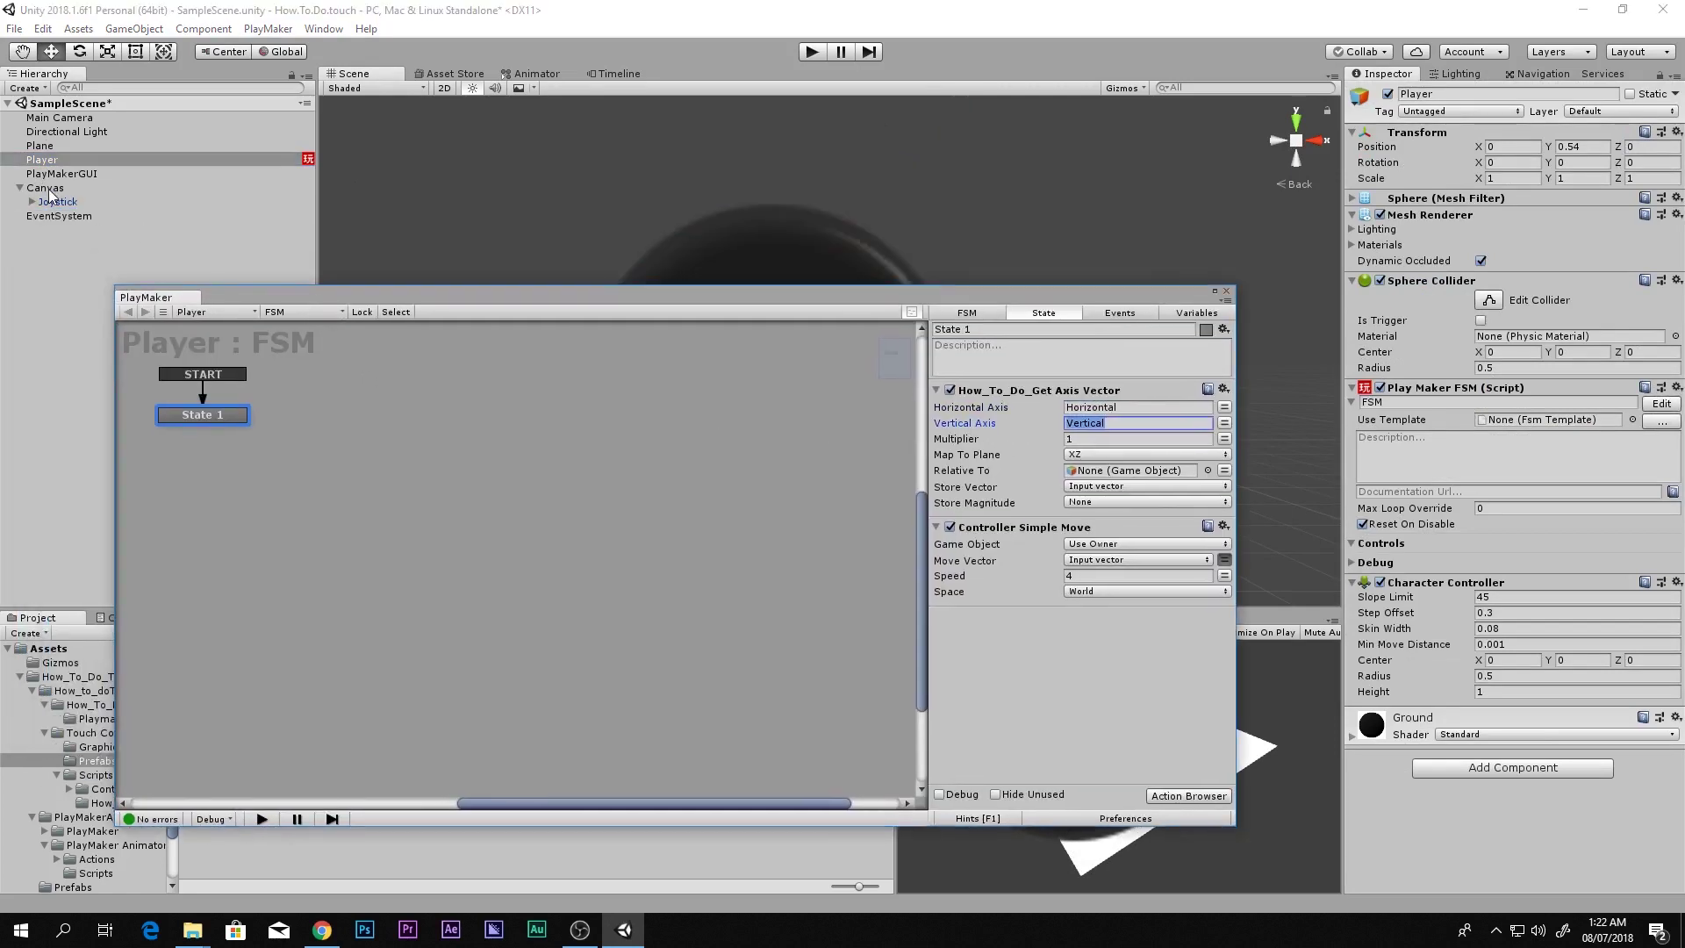
left_click(161, 202)
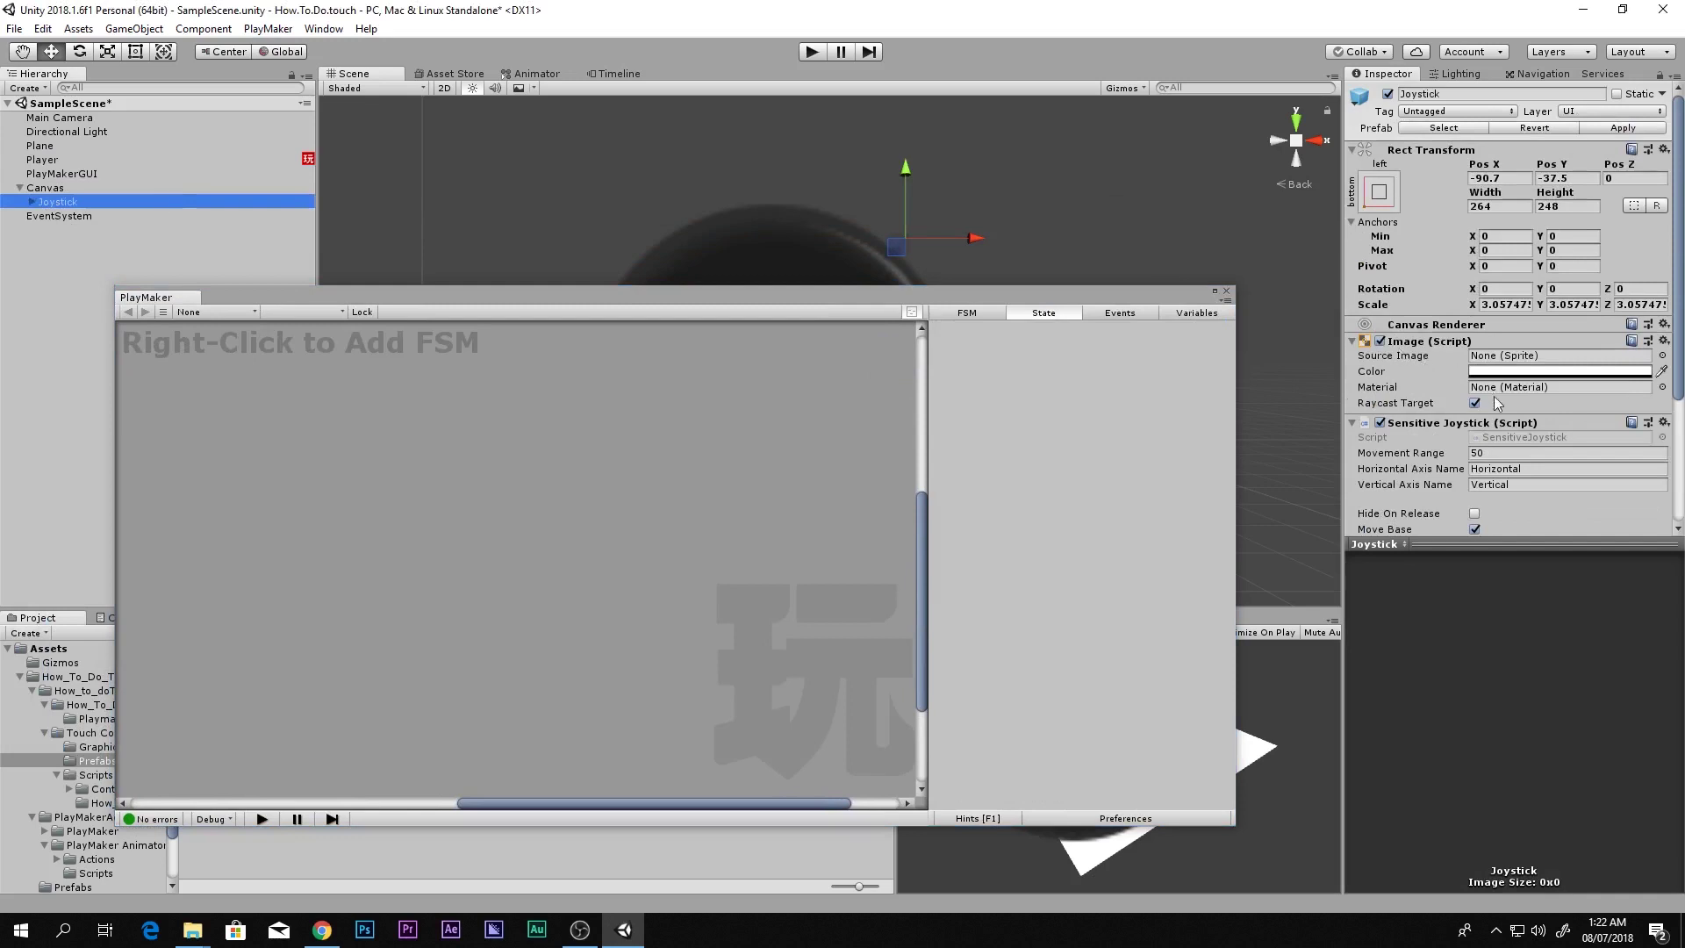
scroll(1492, 413, "down", 5)
left_click(1226, 290)
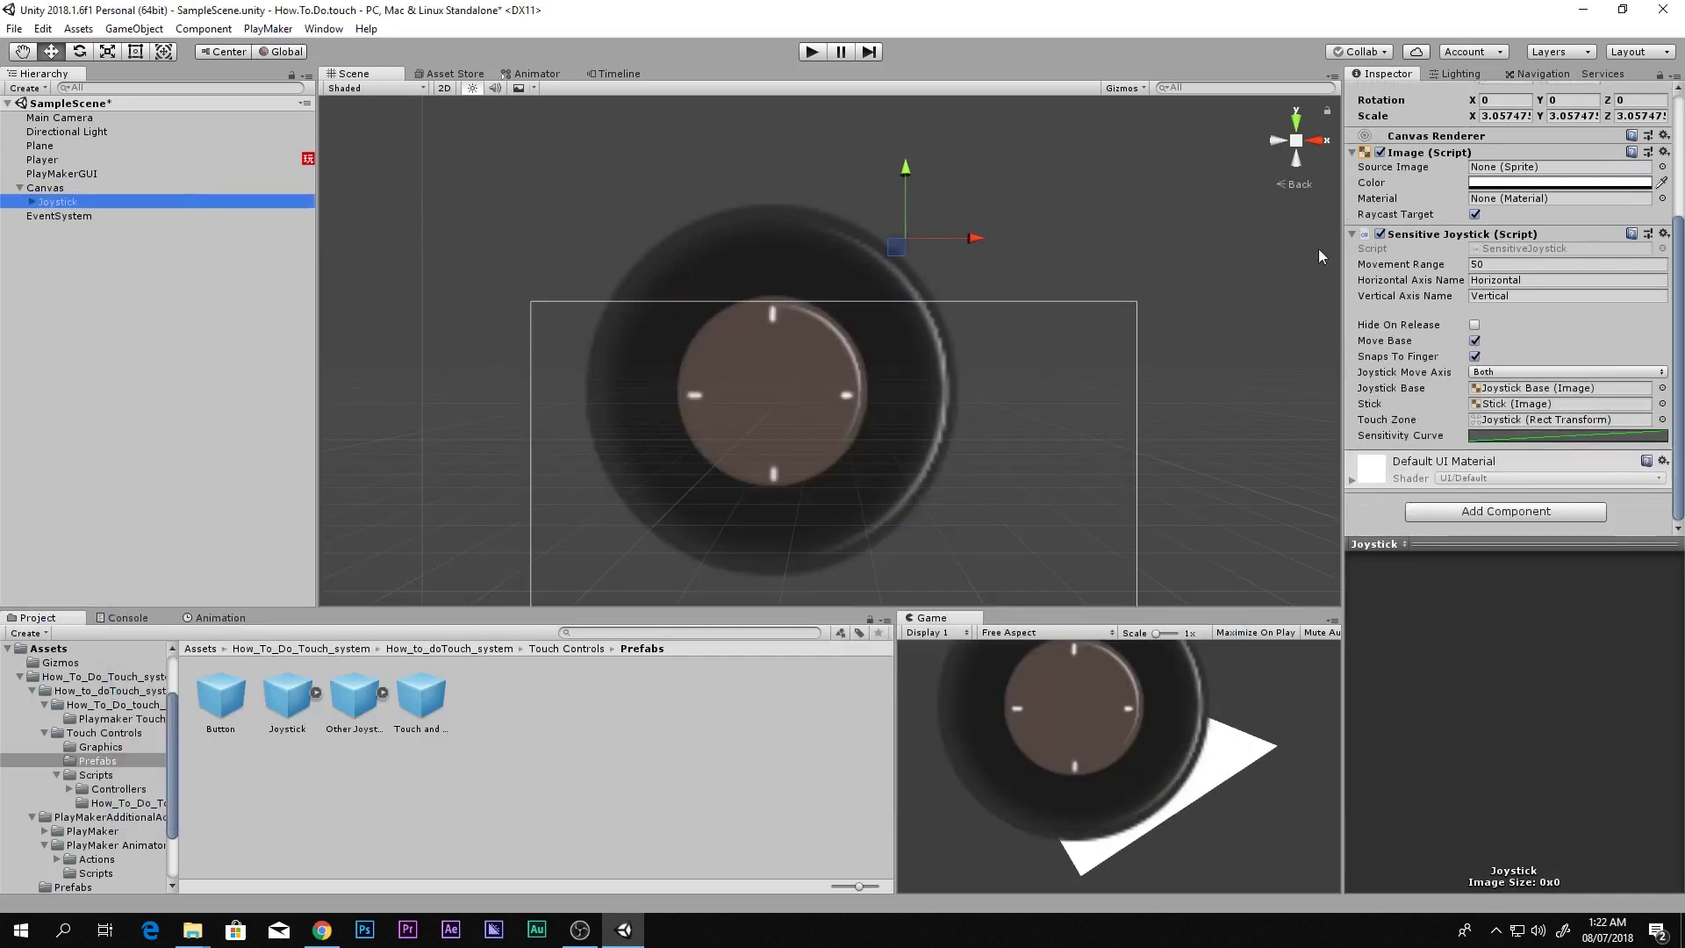
Try InputFieldBackground, Knob and UISprite as the Joystick Base's source image, and assign Base again.
left_click(33, 202)
left_click(59, 217)
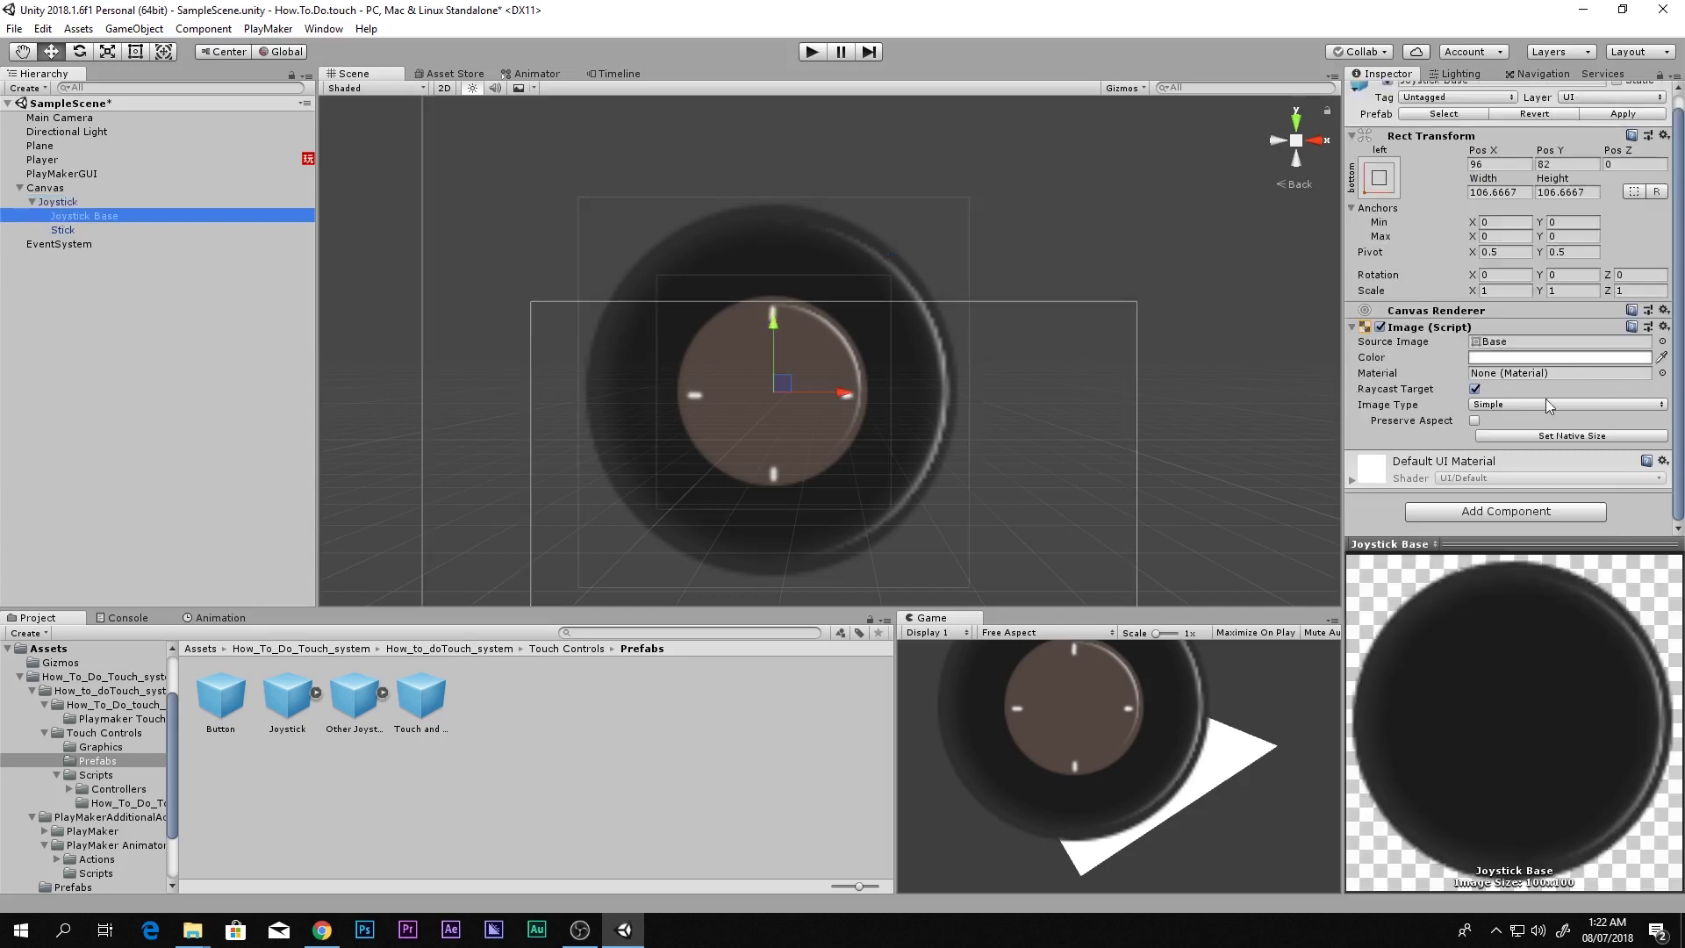
left_click(1663, 342)
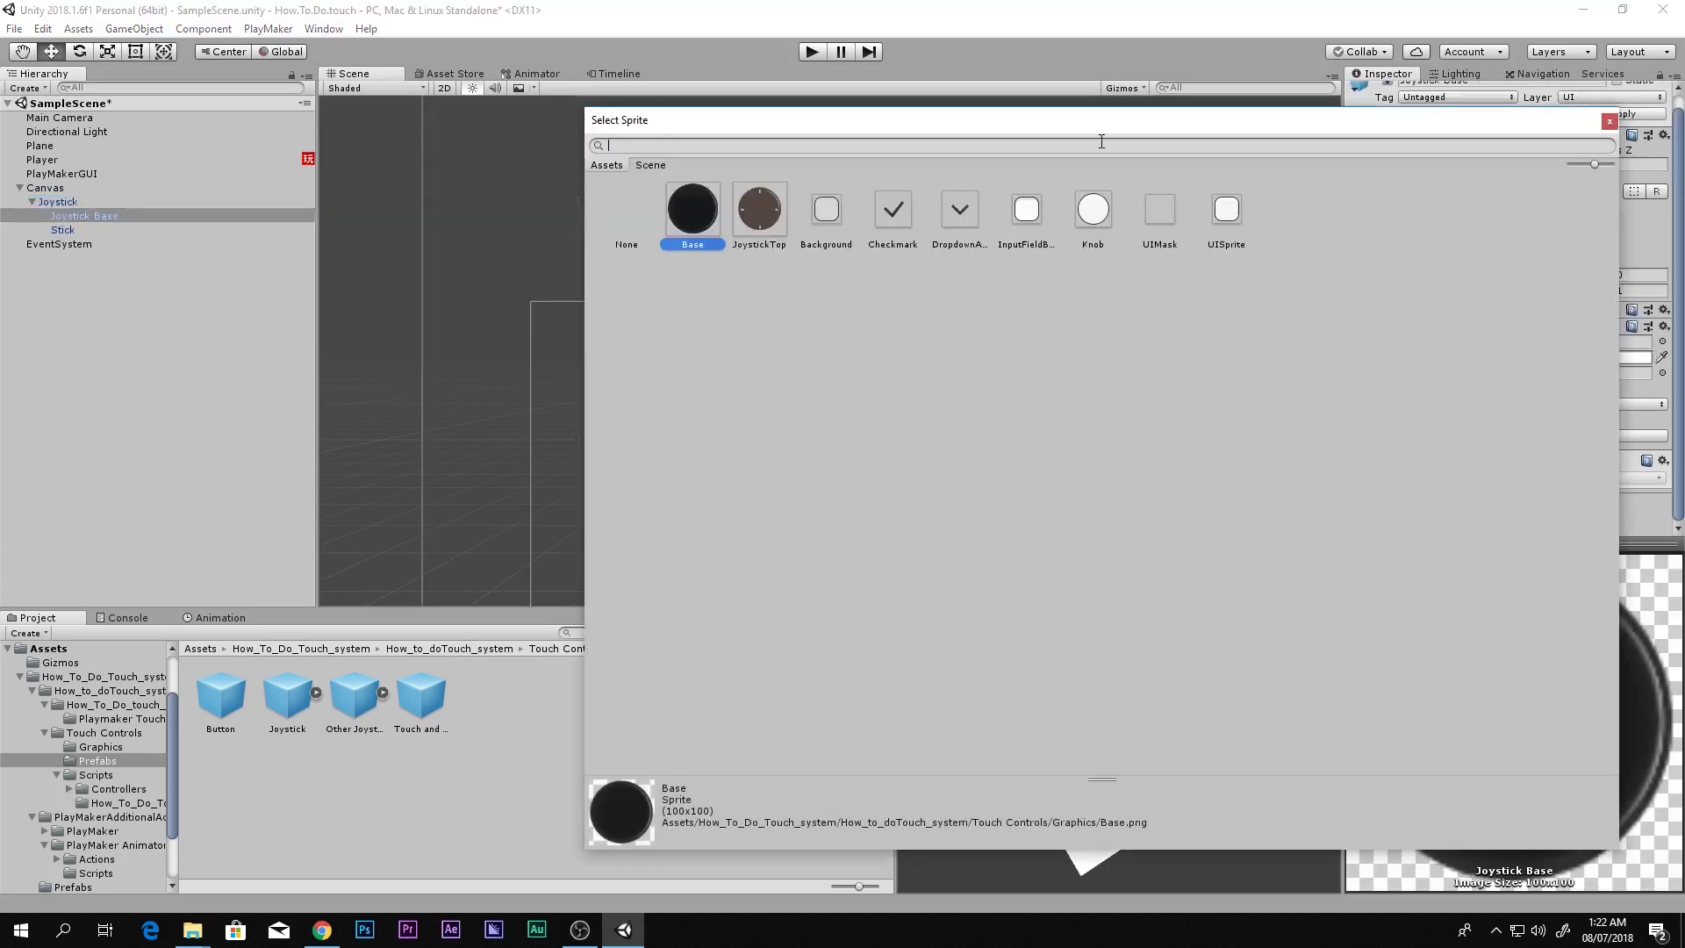
left_click_drag(1091, 124, 1046, 397)
left_click(982, 483)
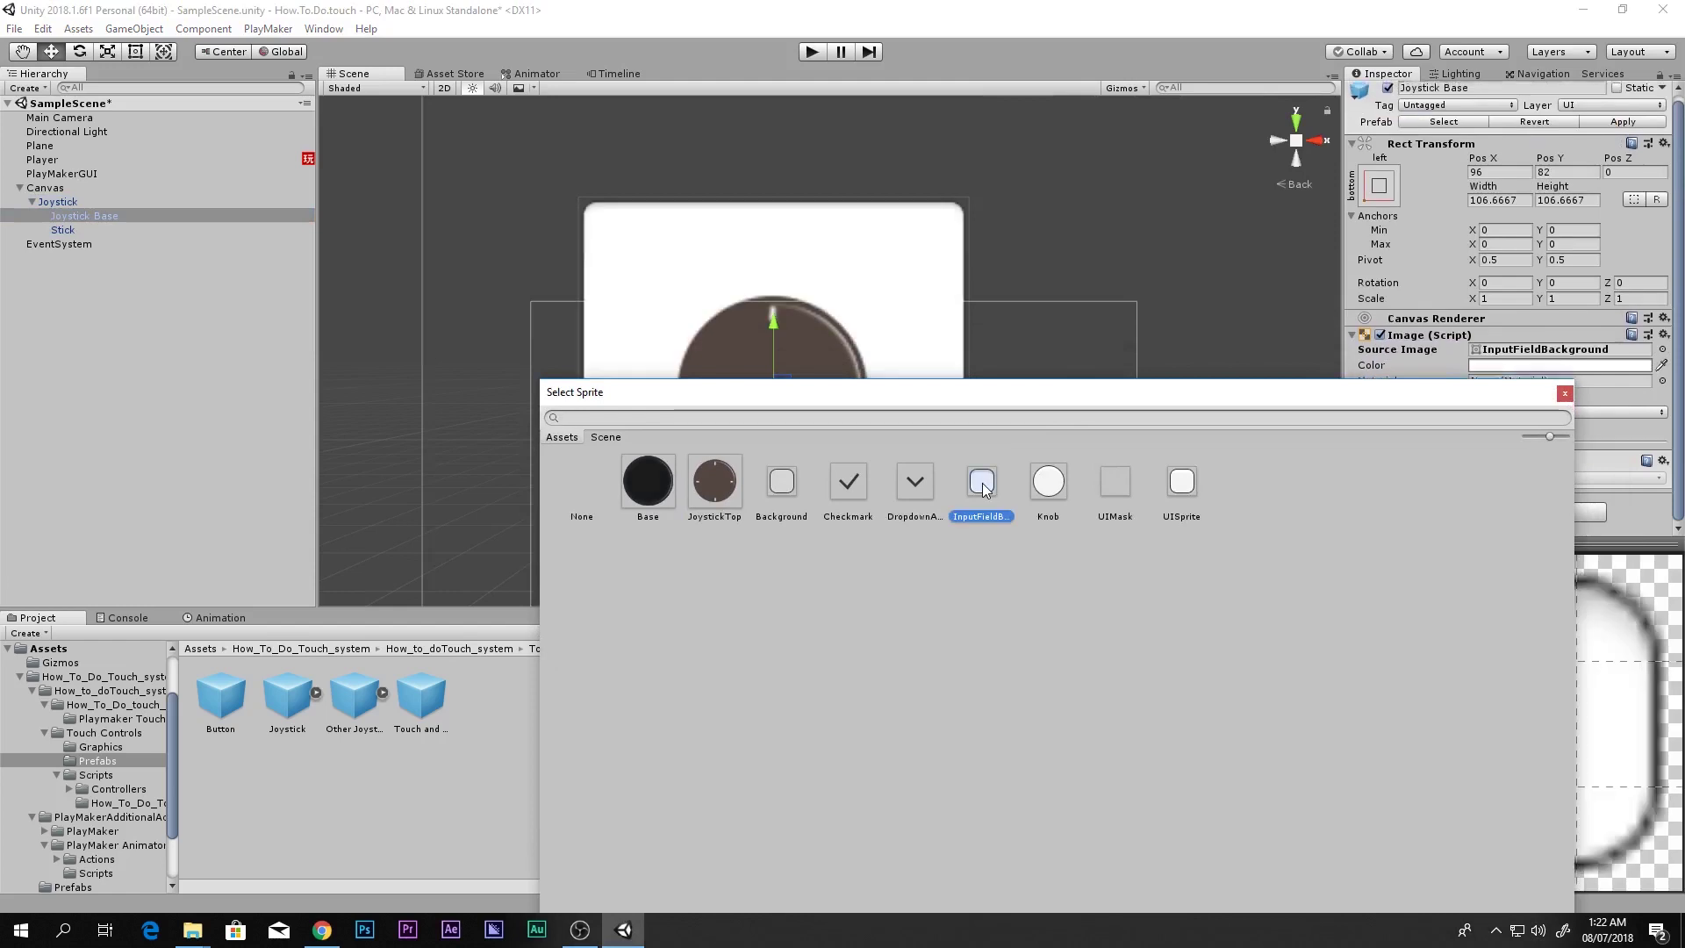
left_click(1049, 483)
left_click(1181, 483)
left_click(1049, 483)
left_click(982, 483)
left_click(648, 483)
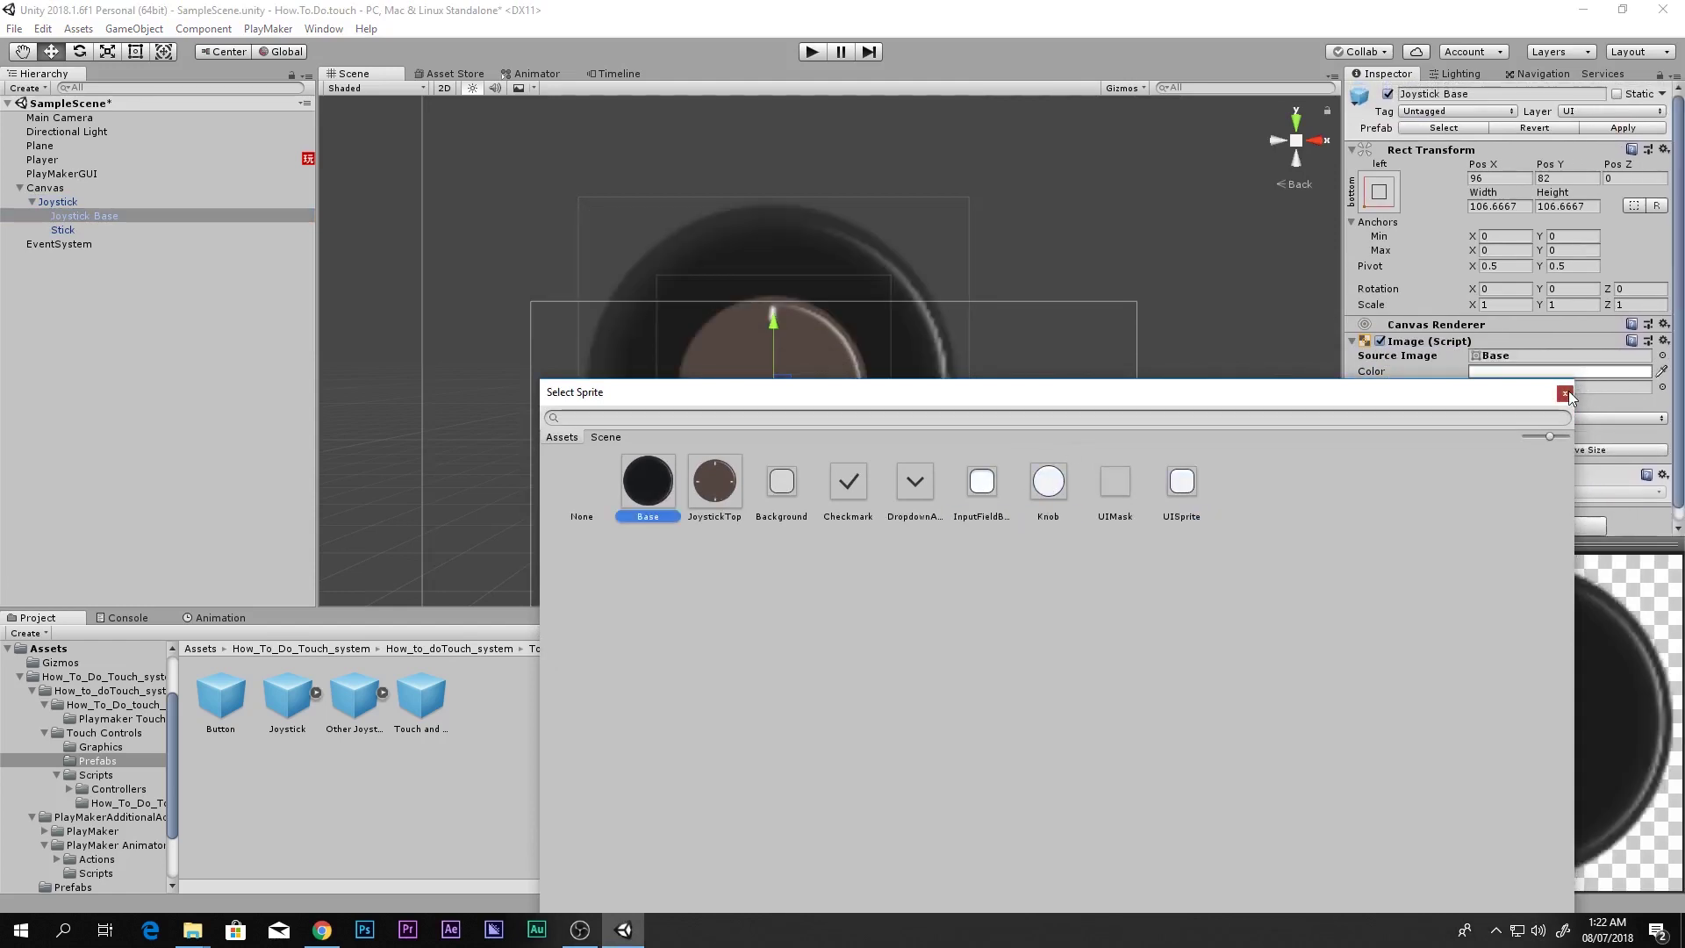
left_click(1566, 393)
Run the game in the maximized Game view, test moving the sphere with the on-screen joystick, and stop it.
key("shift+space")
left_click(812, 50)
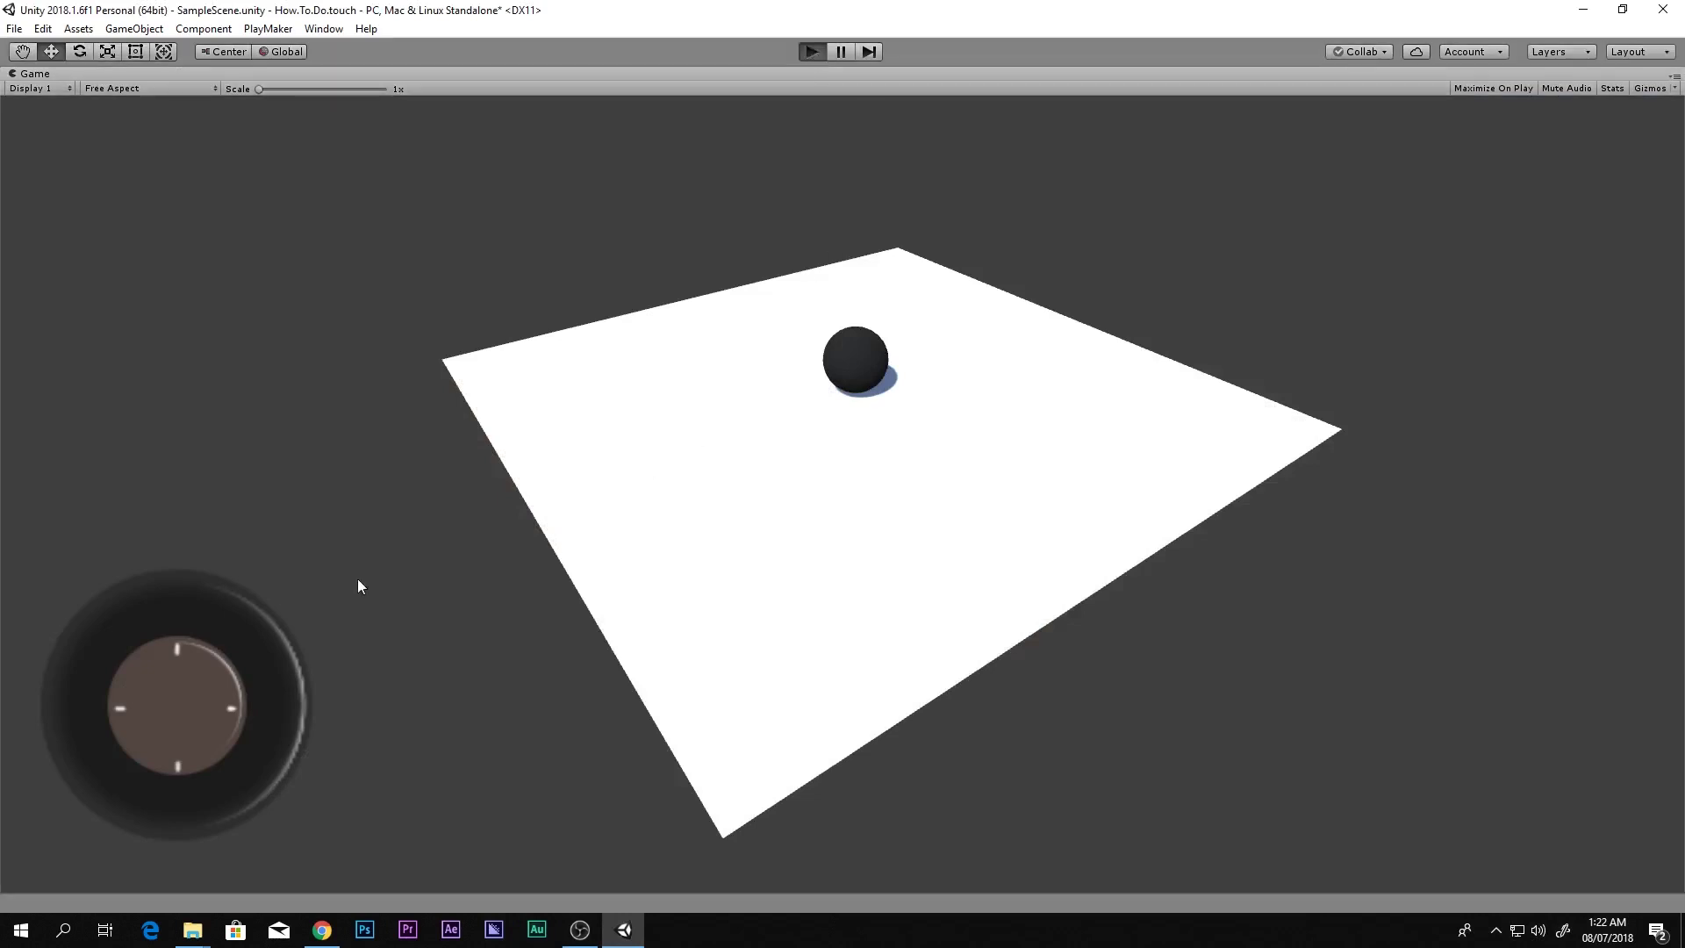
left_click_drag(208, 698, 151, 192)
left_click(807, 52)
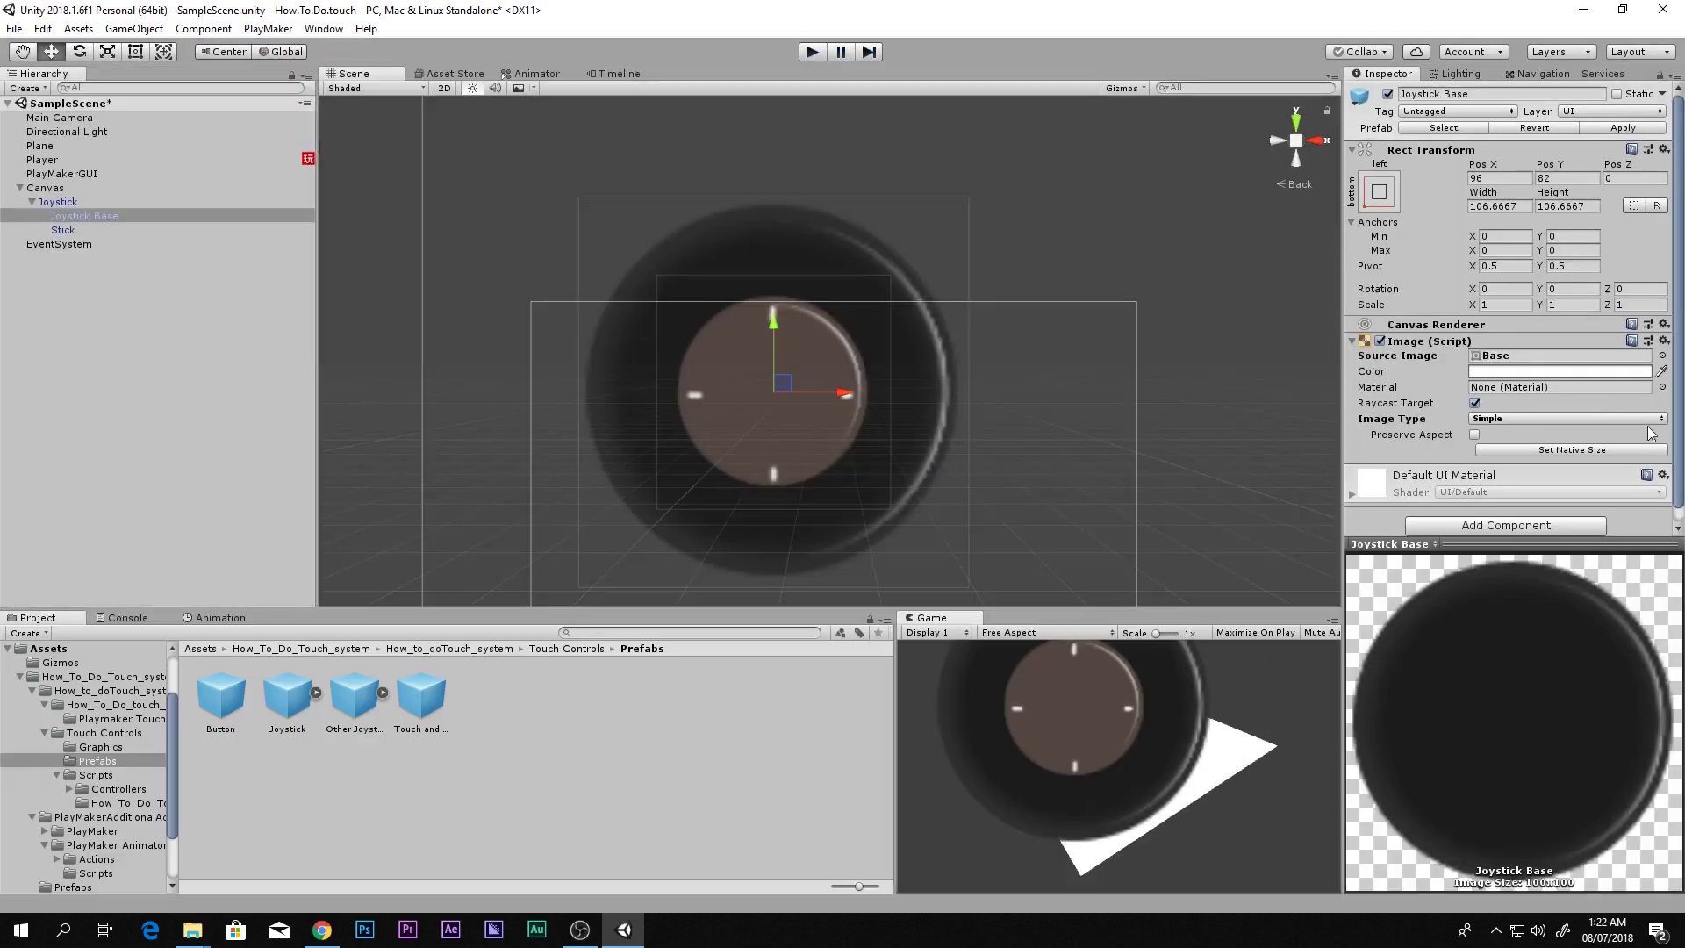
Turn off Move Base in the Joystick's Sensitive Joystick script and review its remaining settings.
left_click(104, 203)
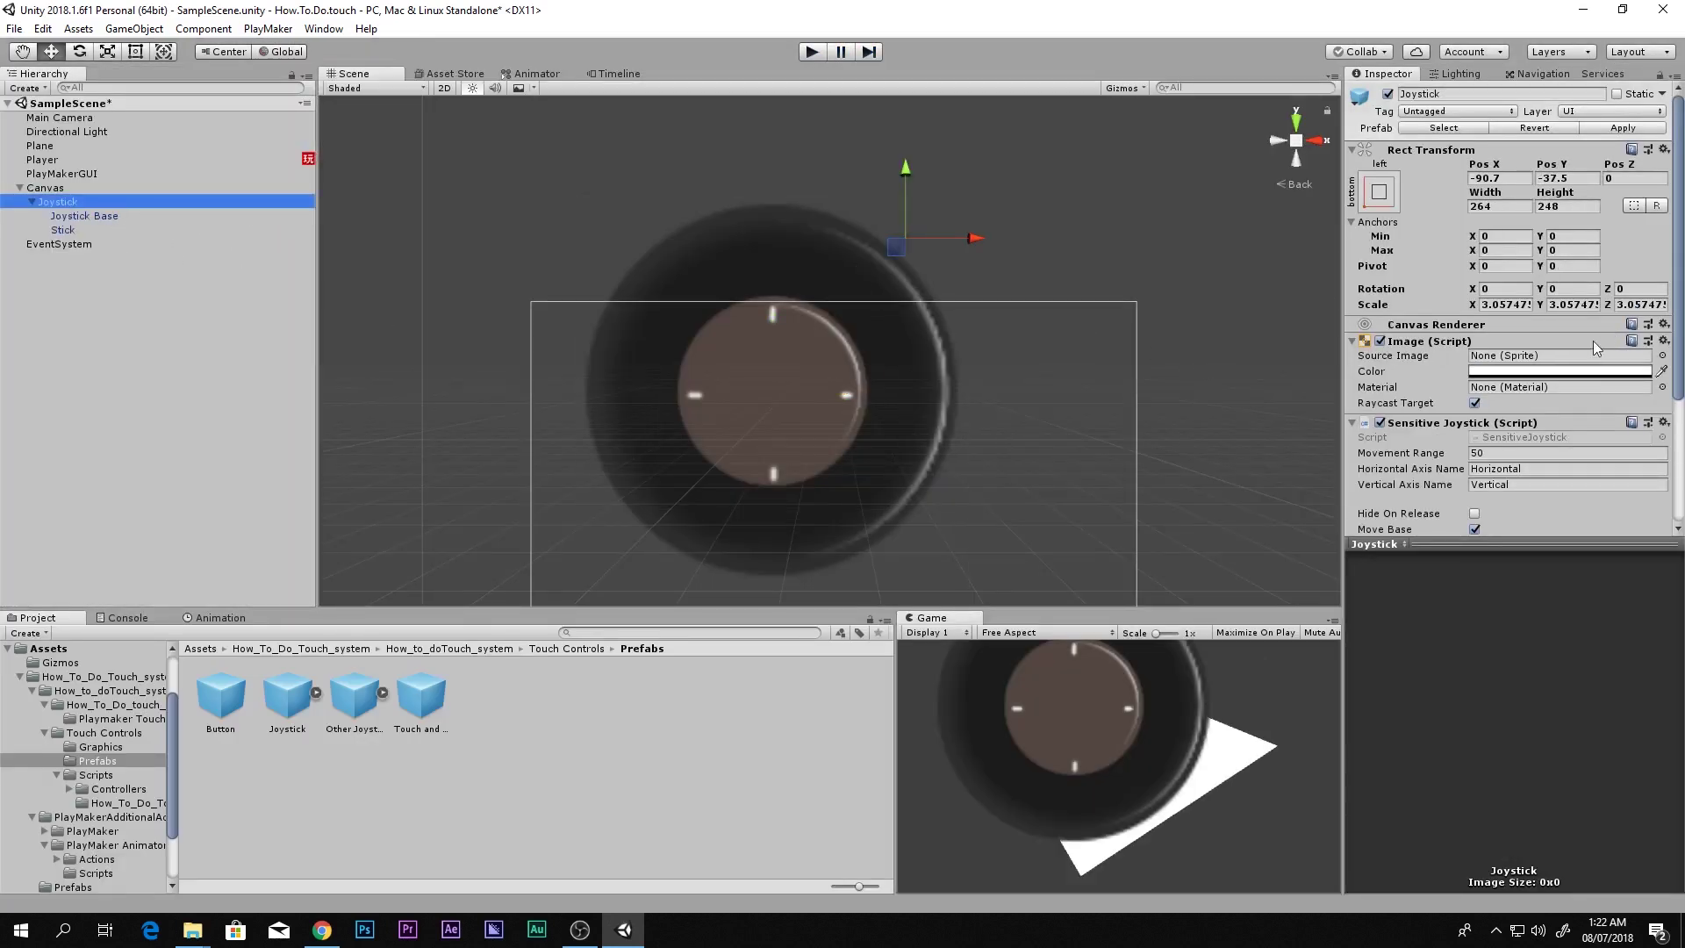
scroll(1545, 383, "down", 3)
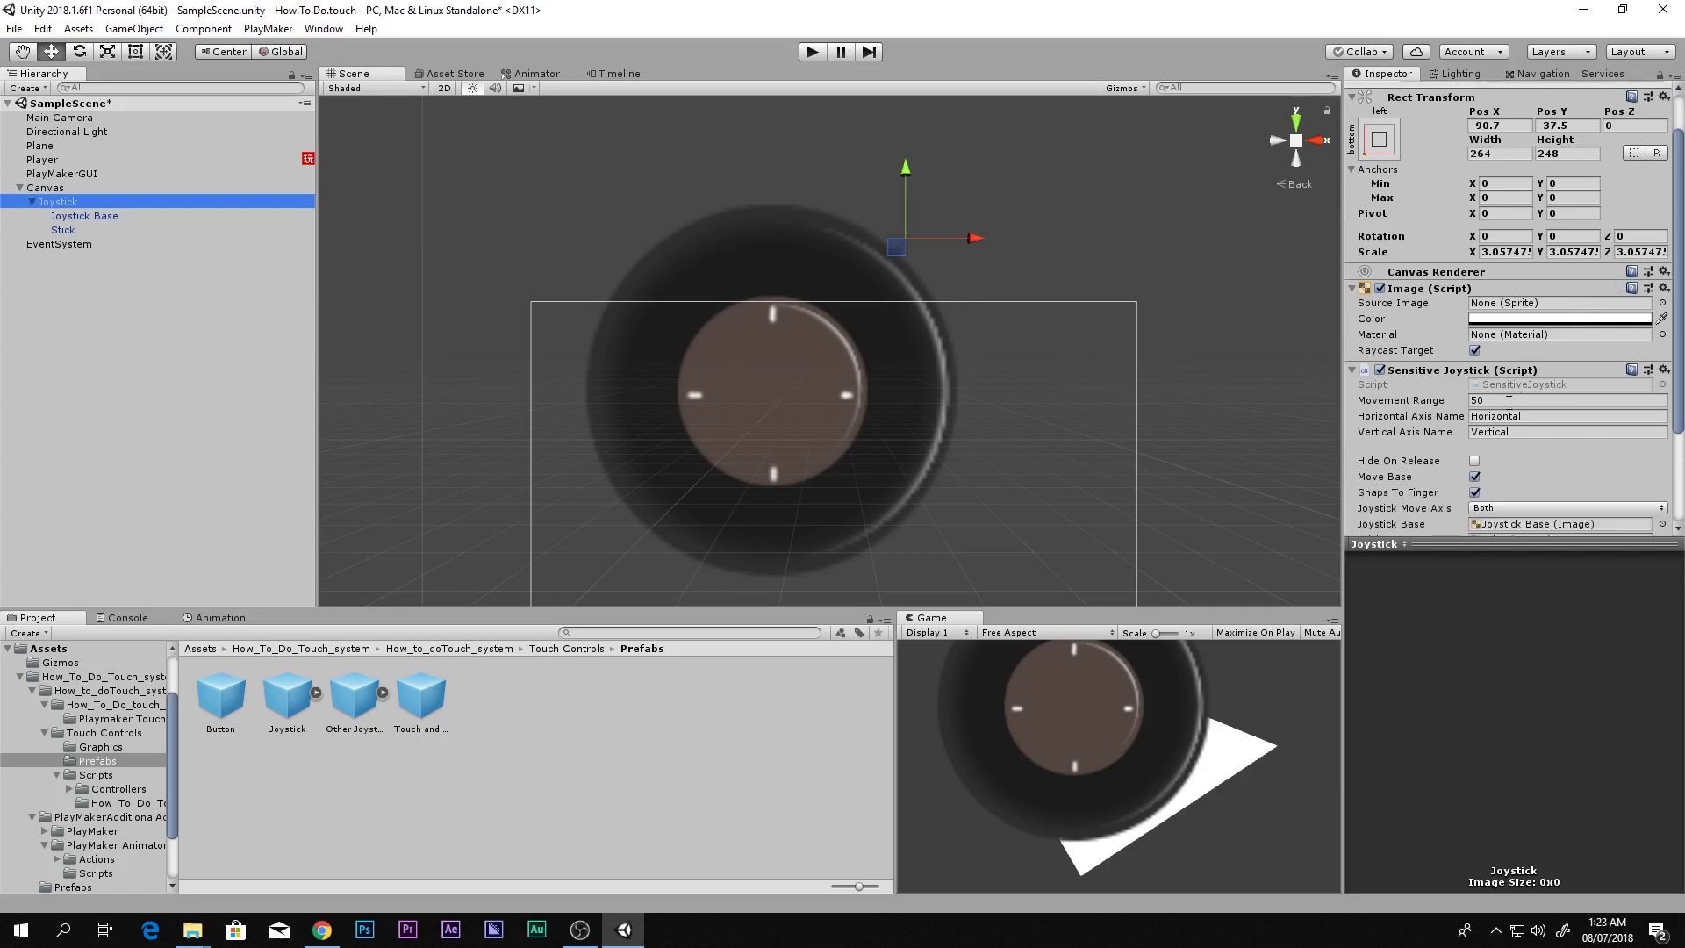
left_click(1476, 478)
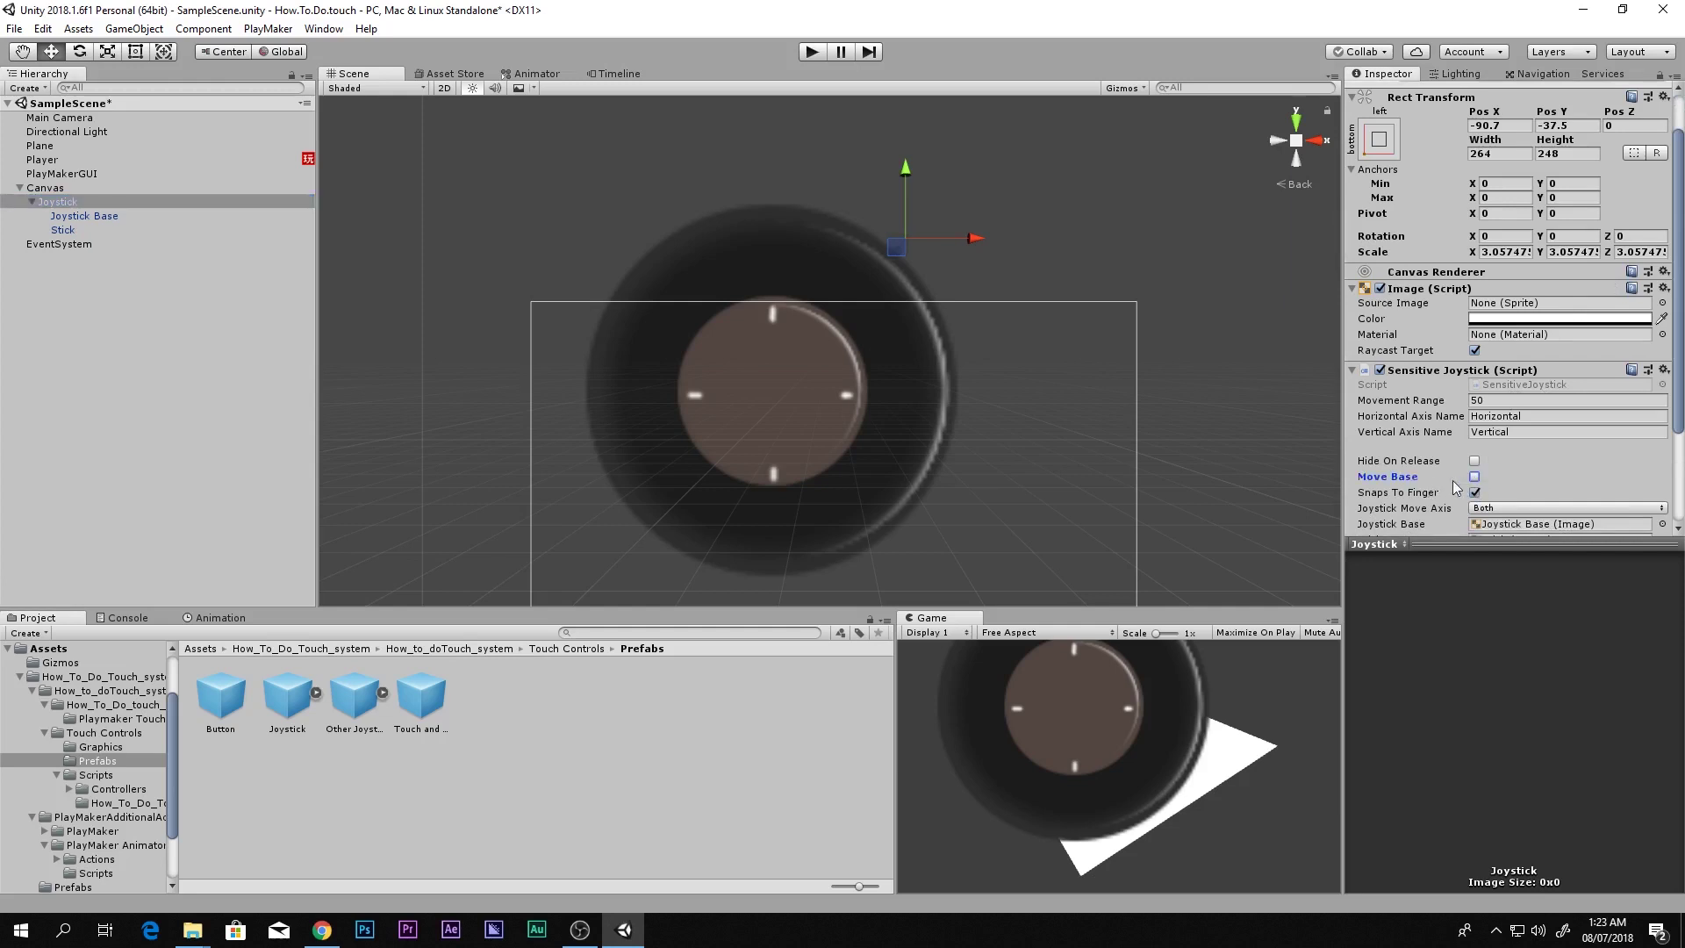
scroll(1466, 486, "down", 3)
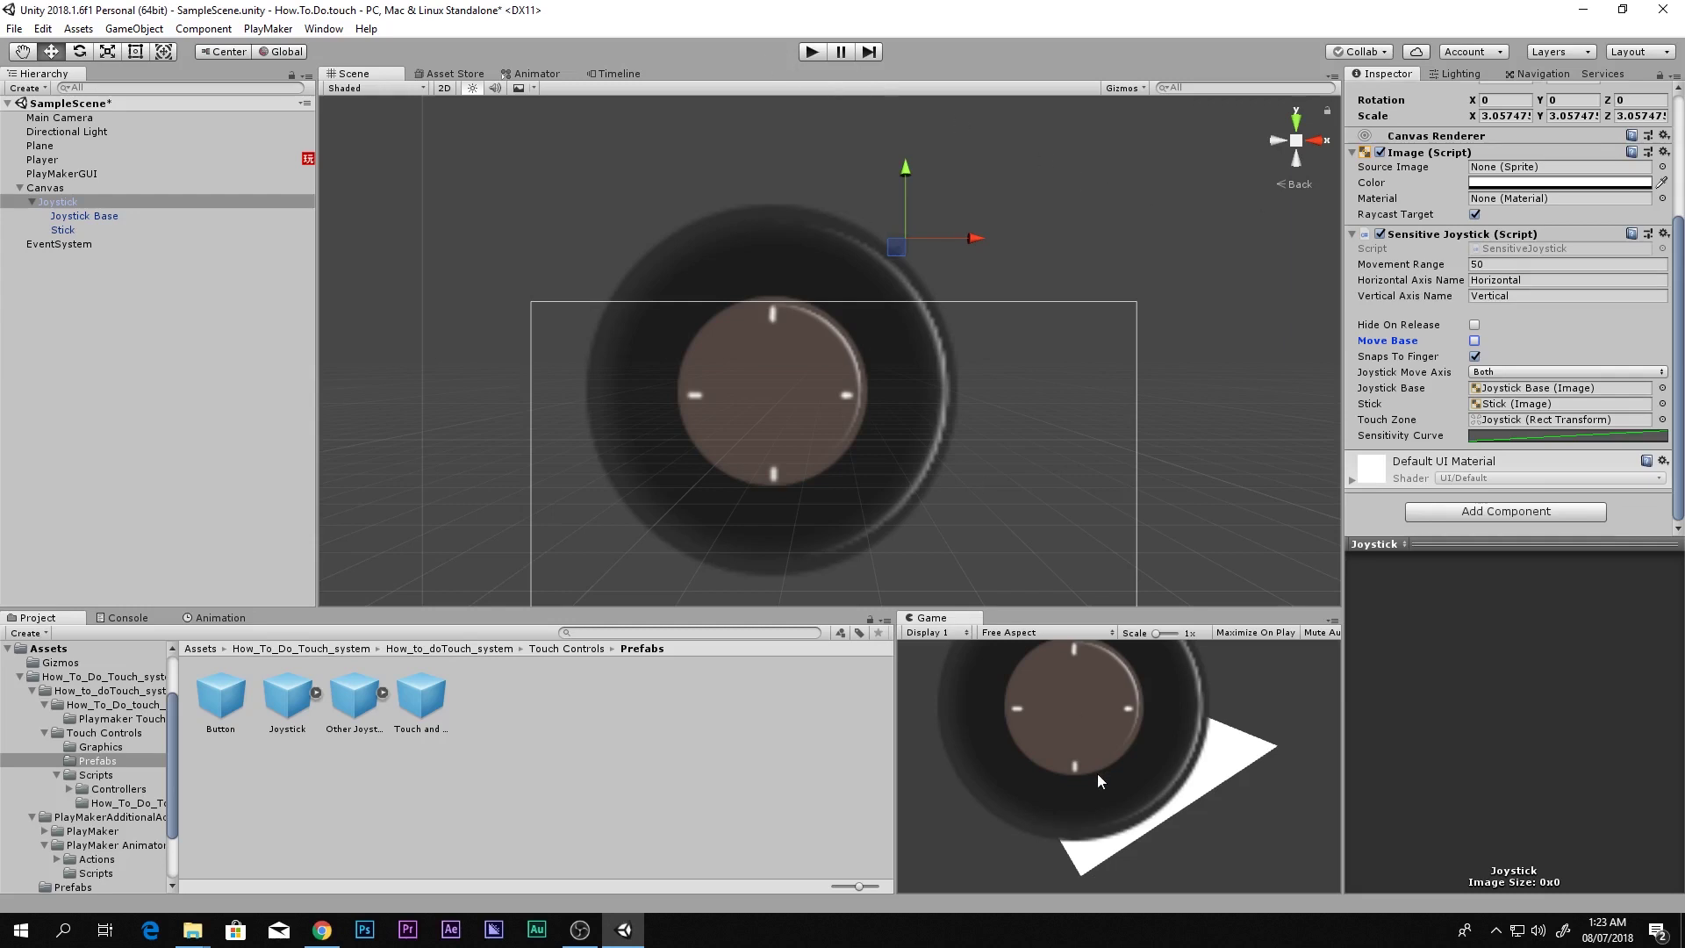
Run the game in the maximized Game view, drive the sphere off the plane with the fixed-base joystick, and stop the game.
key("shift+space")
left_click(824, 55)
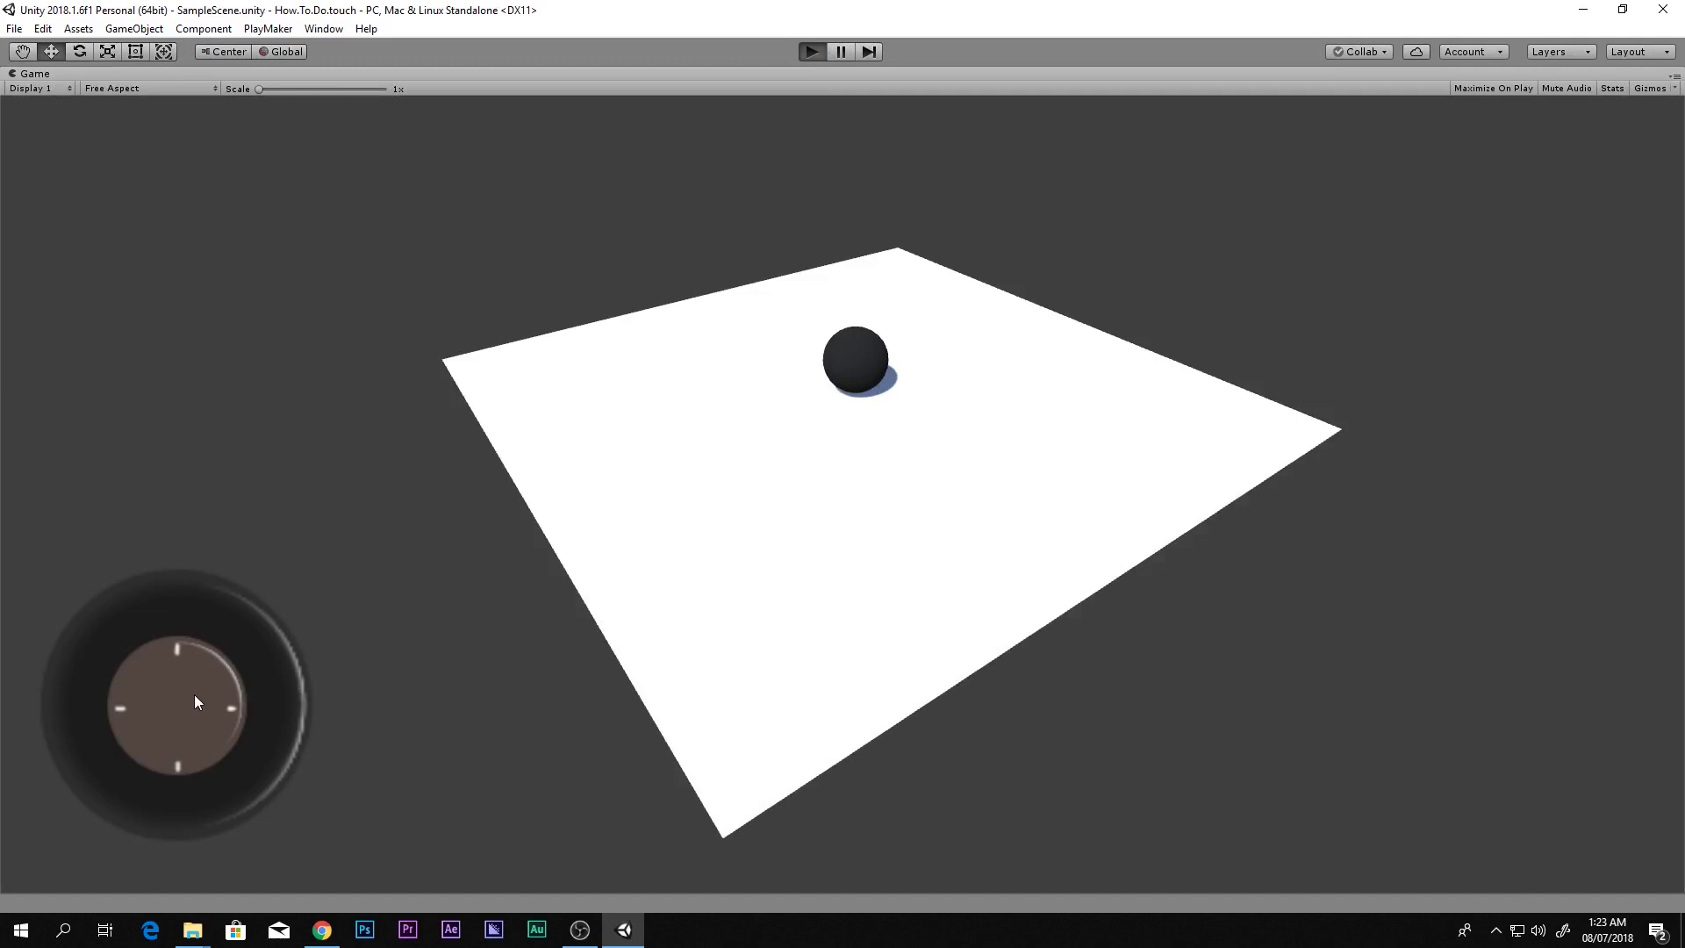
left_click_drag(201, 695, 102, 606)
left_click_drag(418, 380, 500, 693)
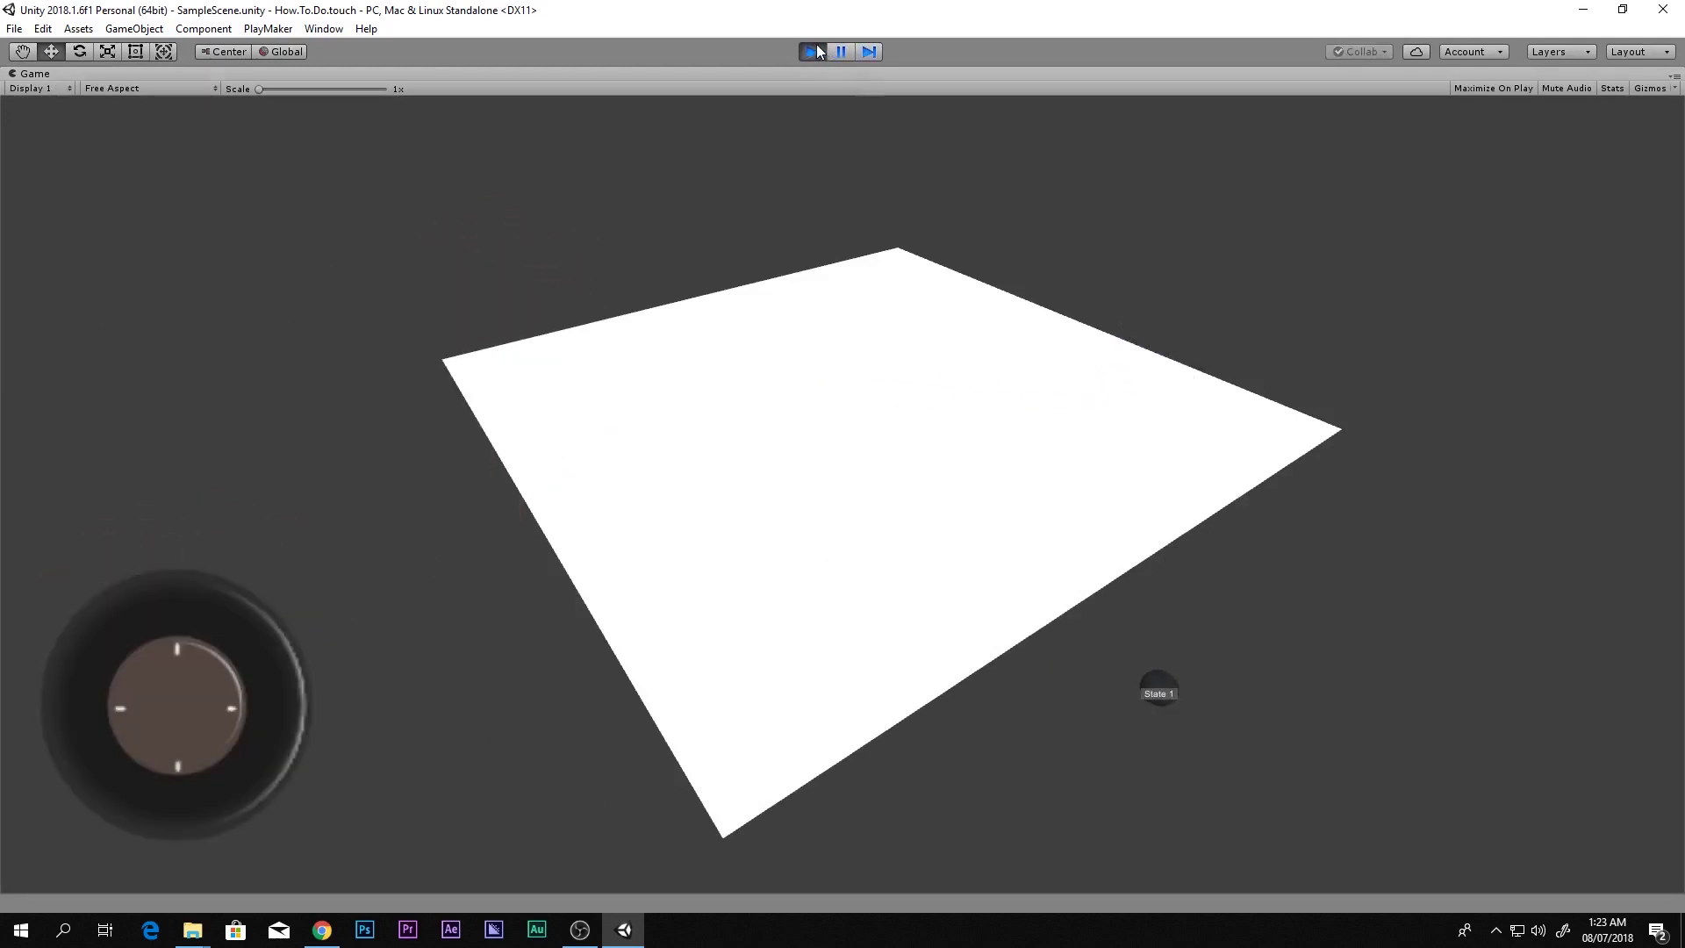
left_click(817, 50)
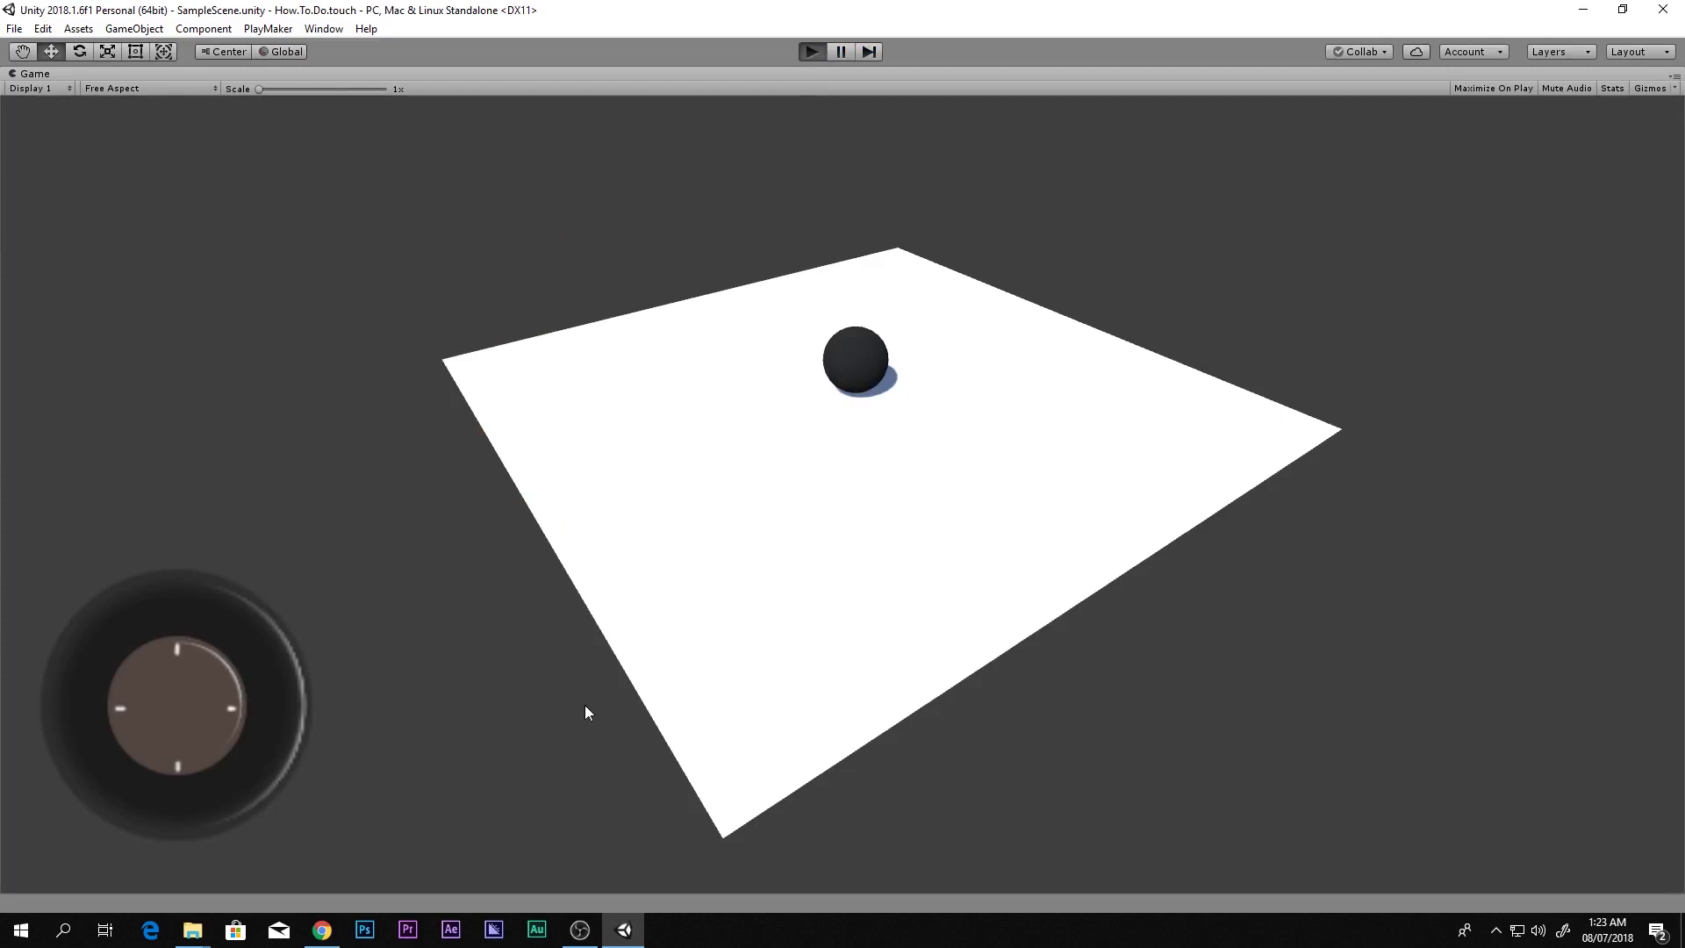
Run the game again, steer the sphere around the plane by pulling the joystick in all directions, and stop it.
key("ctrl+p")
left_click_drag(226, 700, 13, 676)
left_click_drag(329, 354, 369, 186)
left_click_drag(343, 461, 438, 509)
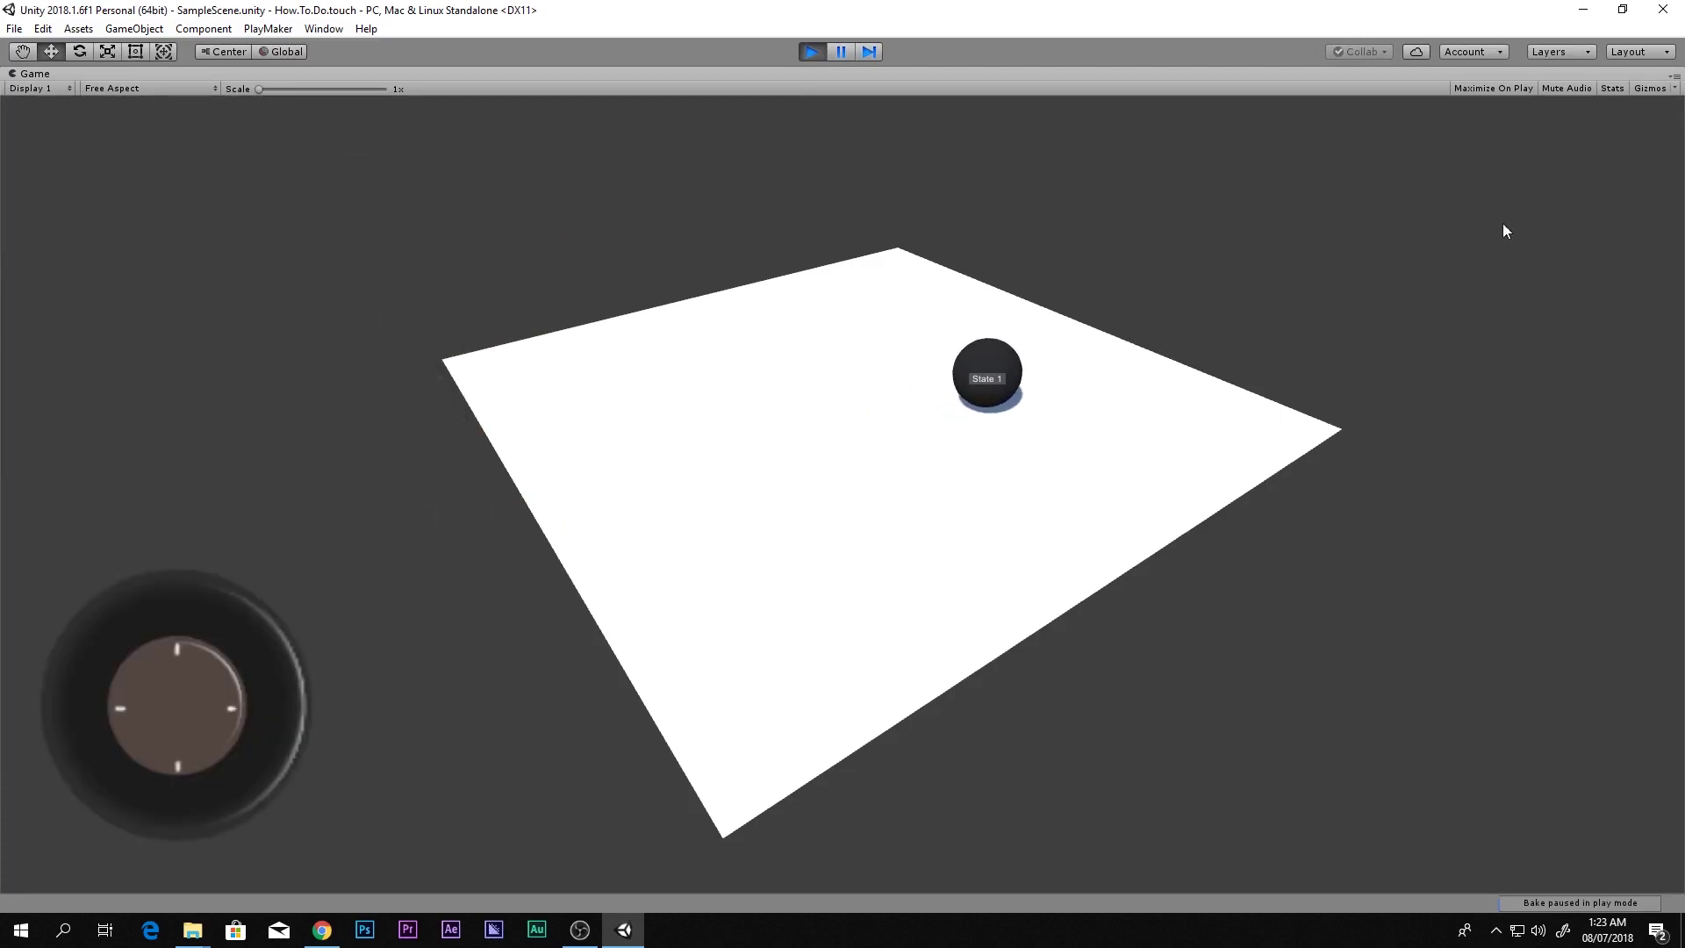
left_click_drag(356, 427, 438, 391)
left_click_drag(584, 418, 105, 614)
left_click_drag(474, 337, 362, 652)
left_click_drag(332, 685, 536, 737)
left_click_drag(512, 372, 778, 291)
left_click_drag(302, 736, 293, 698)
left_click_drag(179, 746, 201, 443)
left_click(812, 53)
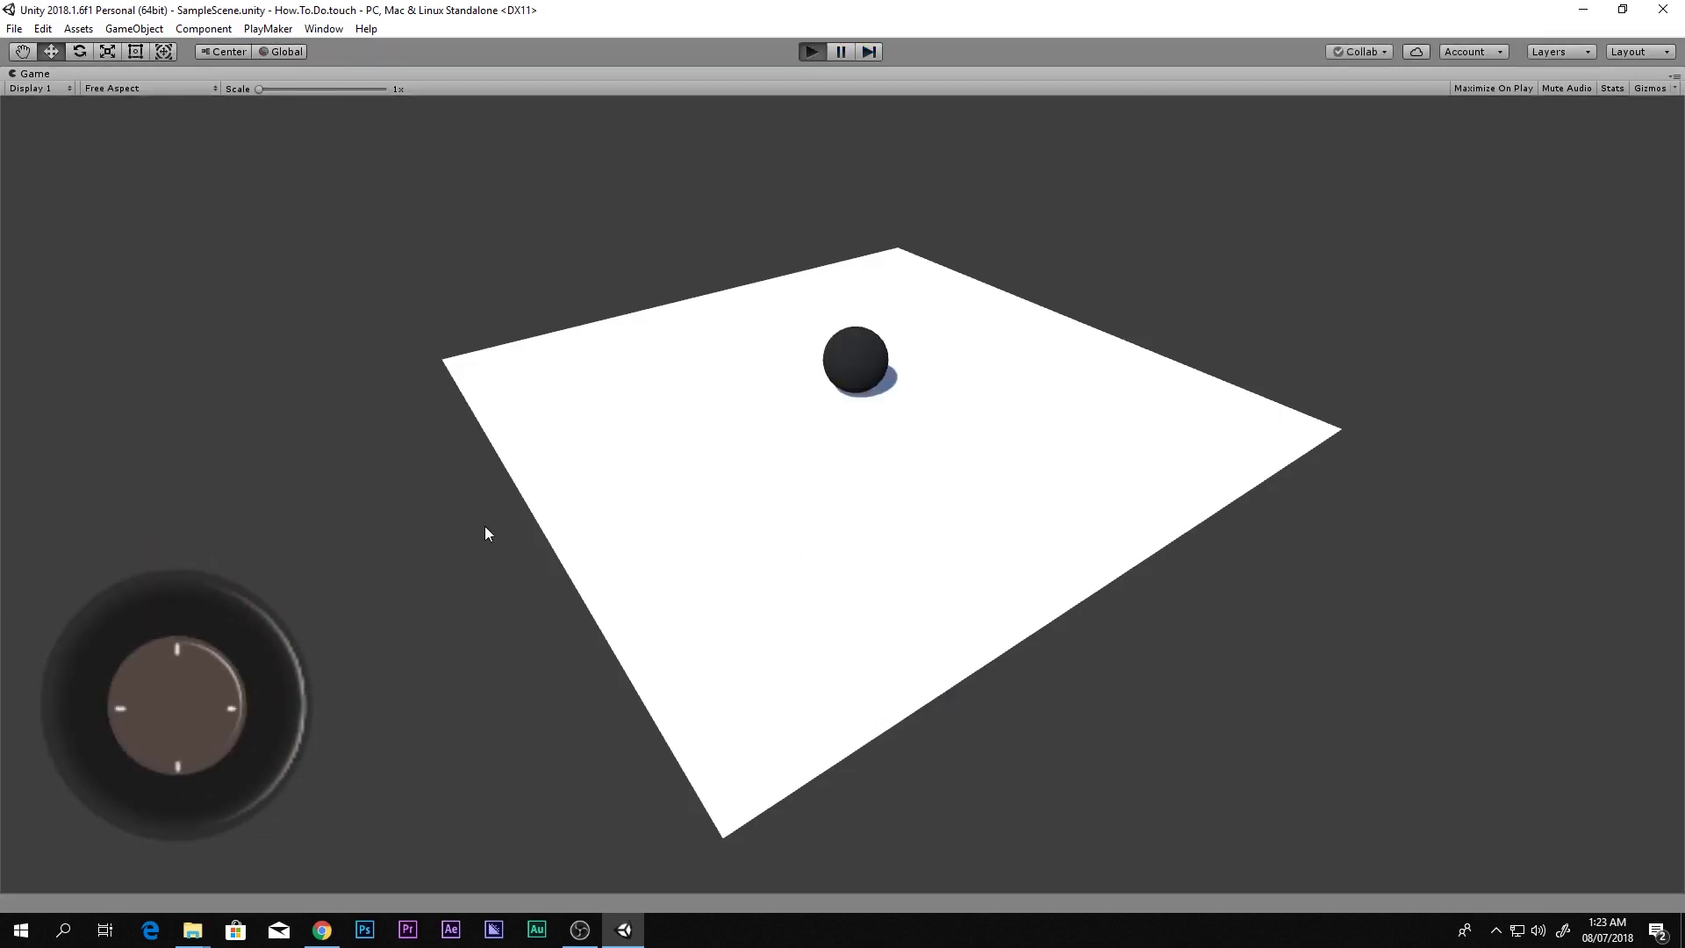
Restart the game and nudge the joystick stick slightly to test small movements of the sphere.
key("ctrl+p")
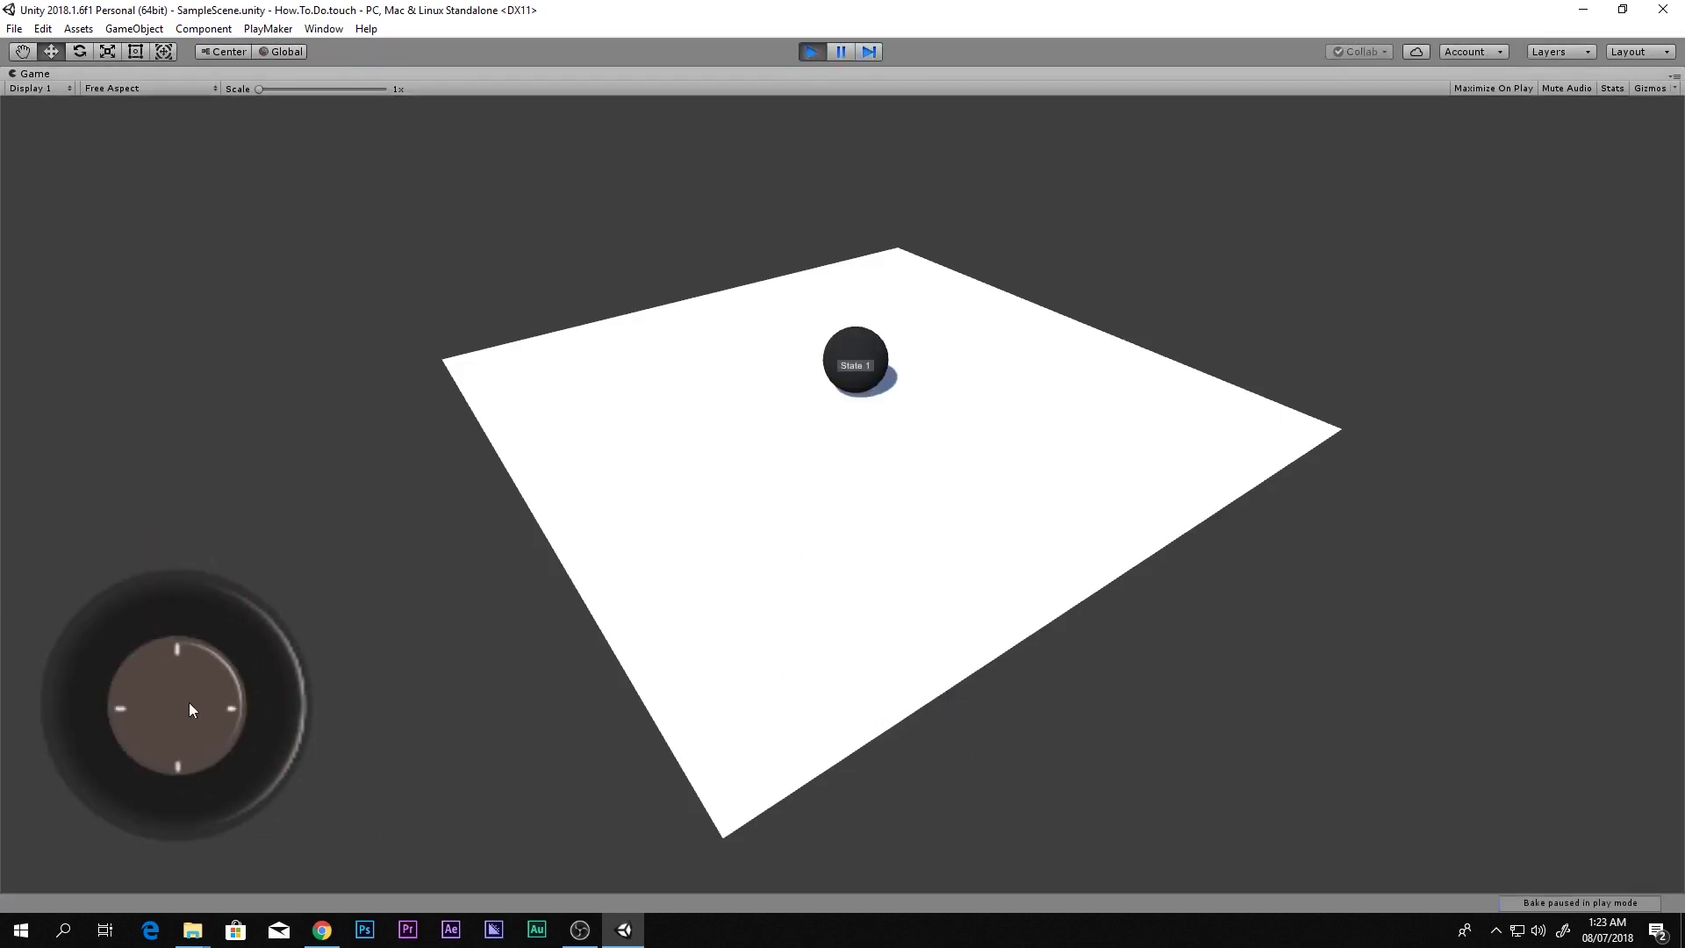
left_click_drag(187, 703, 200, 698)
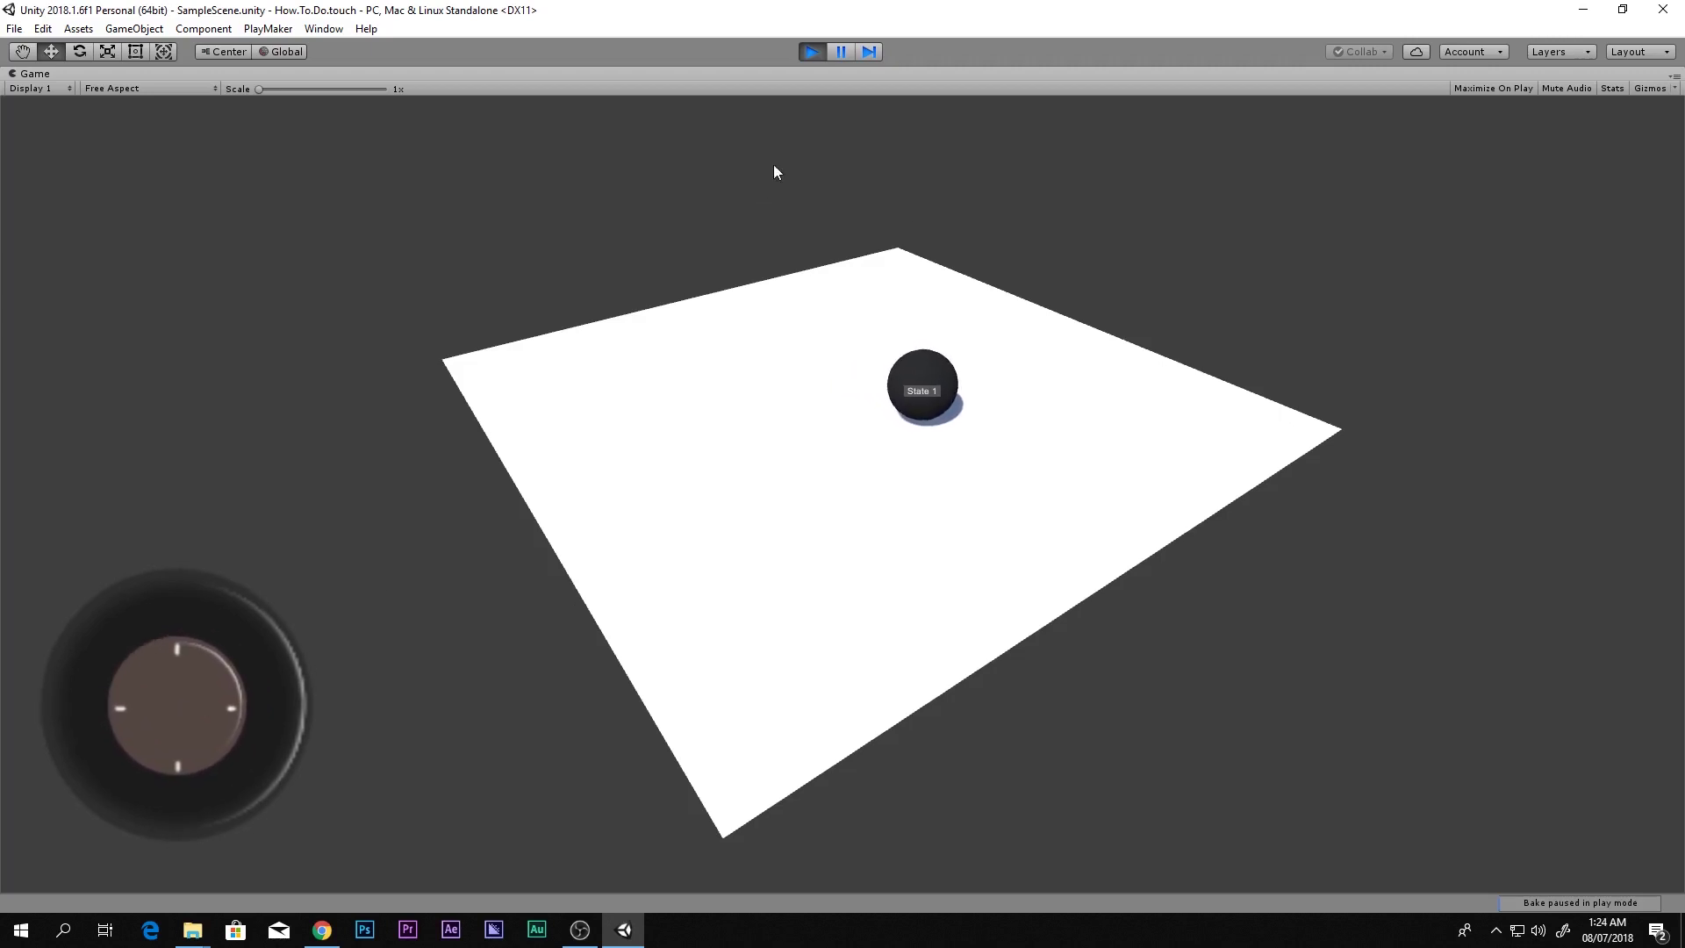